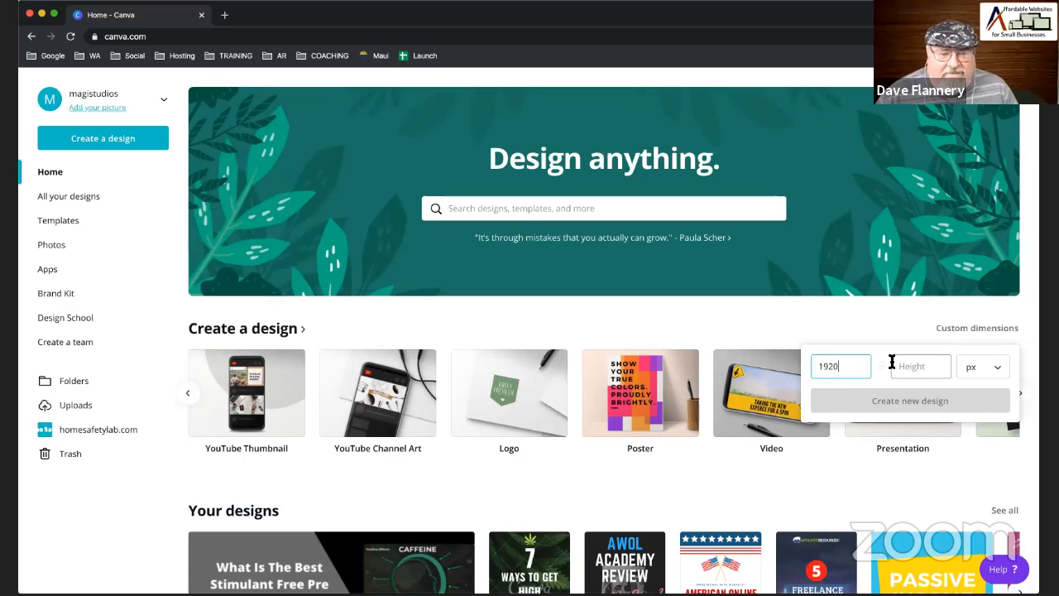
# - Create a new design with custom dimensions of 1920 × 1080 px
pyautogui.write('108')
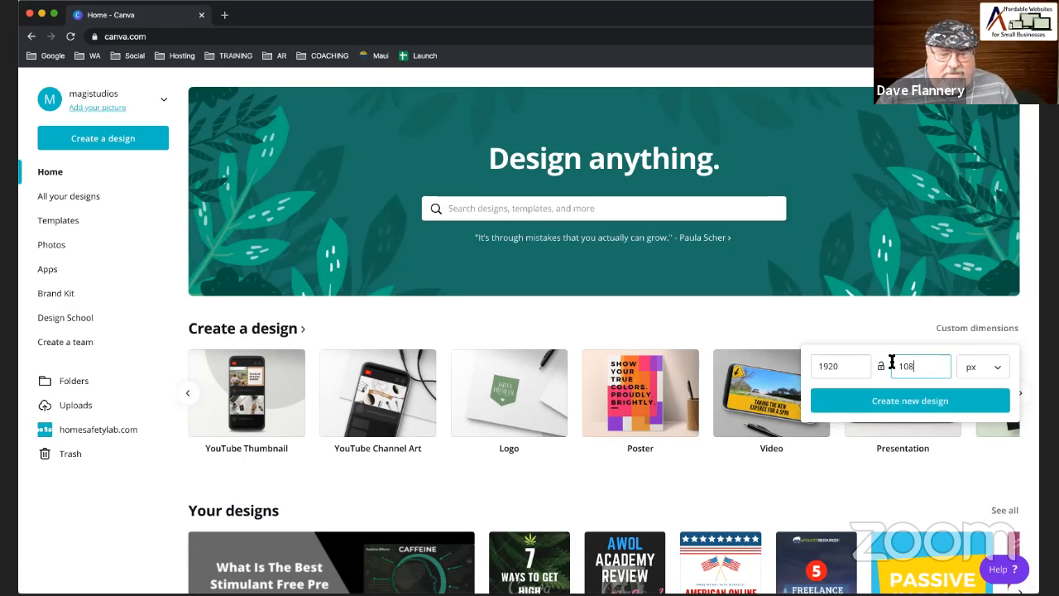
pyautogui.click(936, 403)
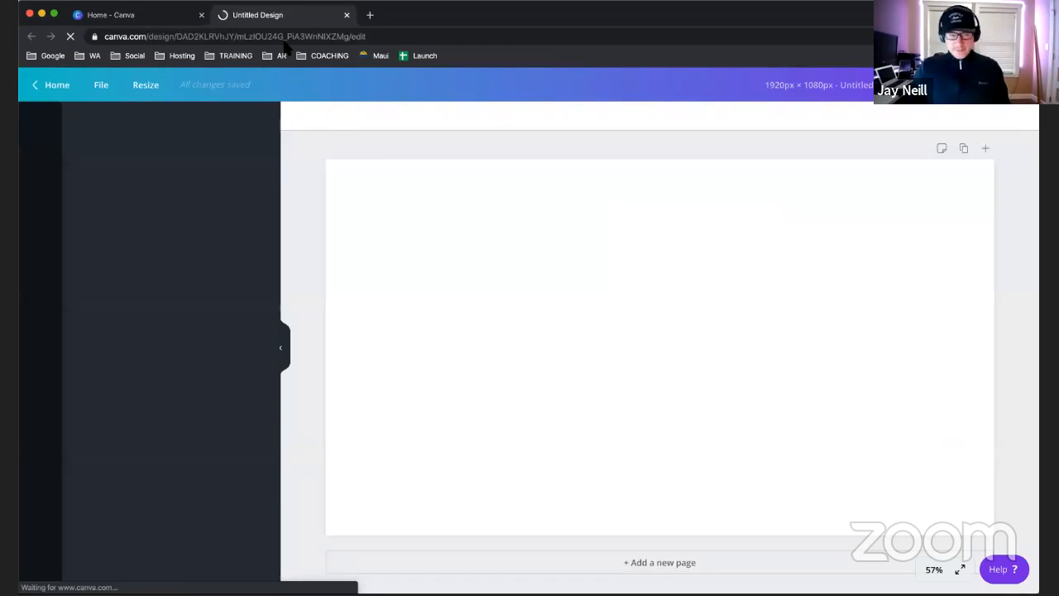
# - Return to the home page and examine the preset design types and their default sizes, from Pinterest pins to letterheads
pyautogui.click(139, 15)
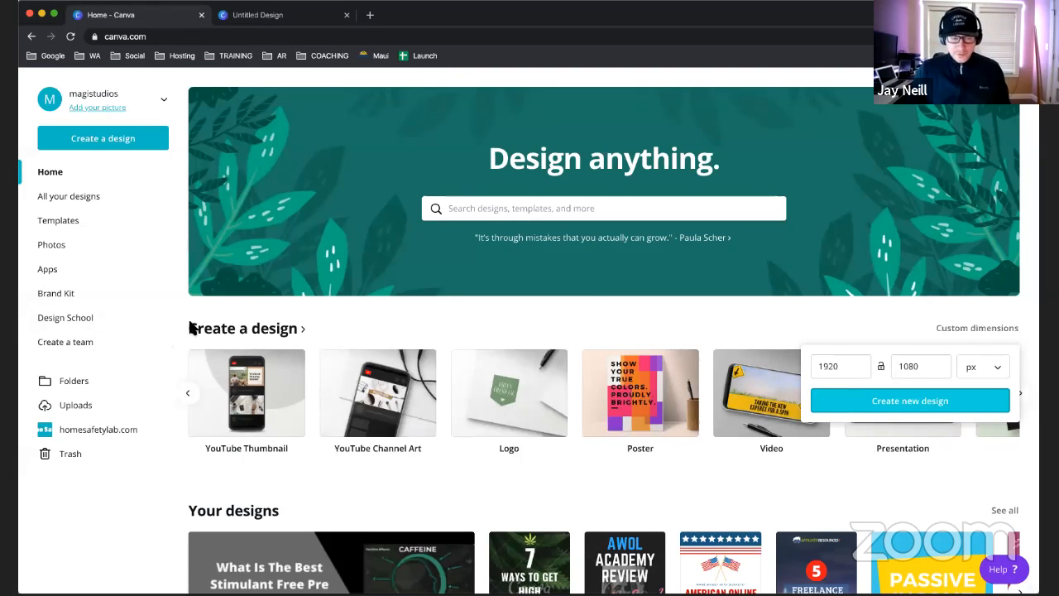
pyautogui.click(58, 172)
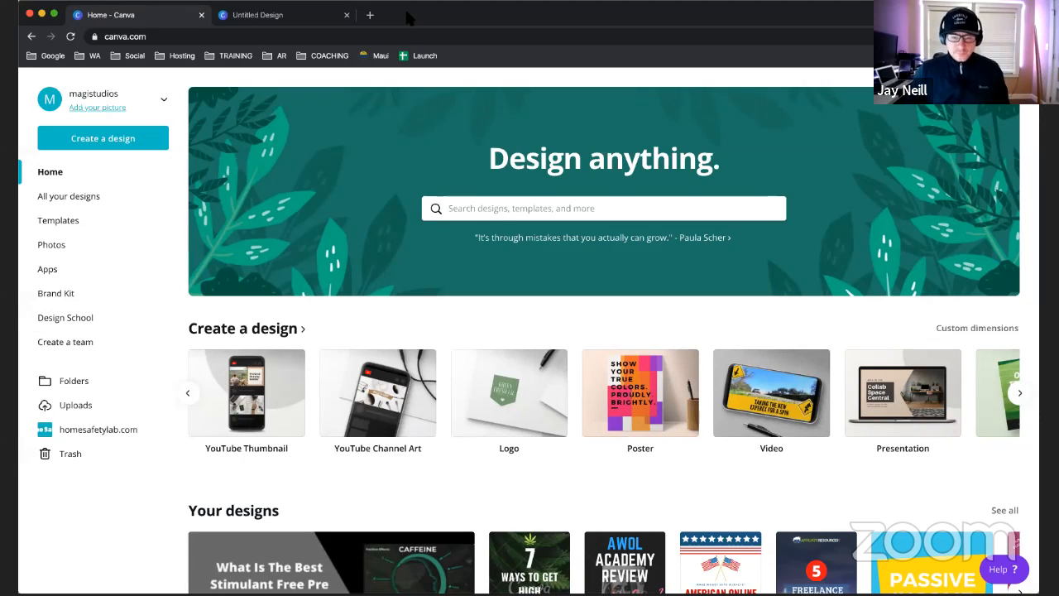
pyautogui.scroll(-1, 419, 327)
pyautogui.hscroll(5, 429, 331)
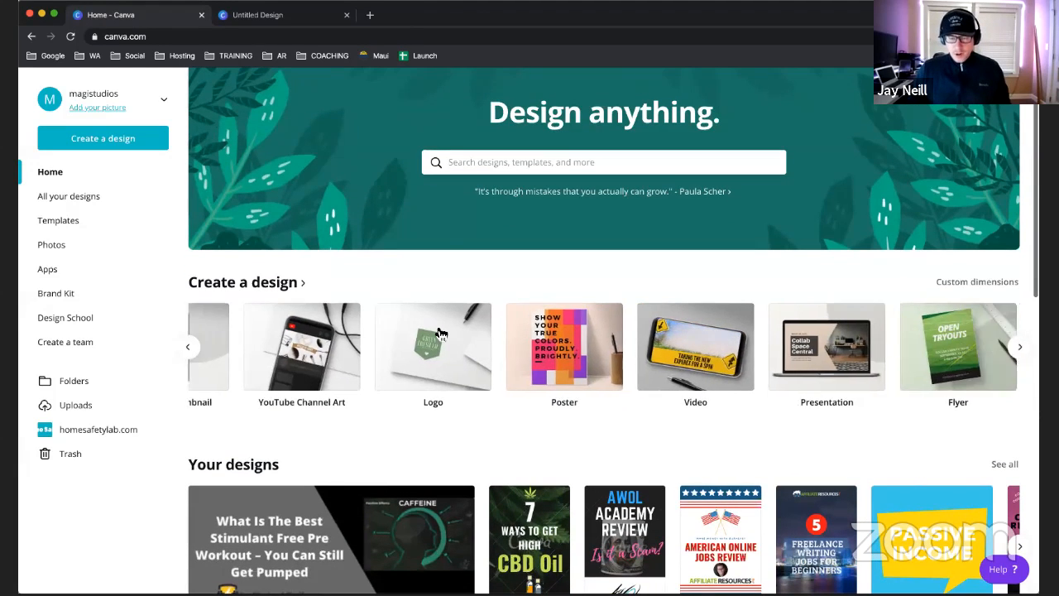
pyautogui.hscroll(5, 440, 333)
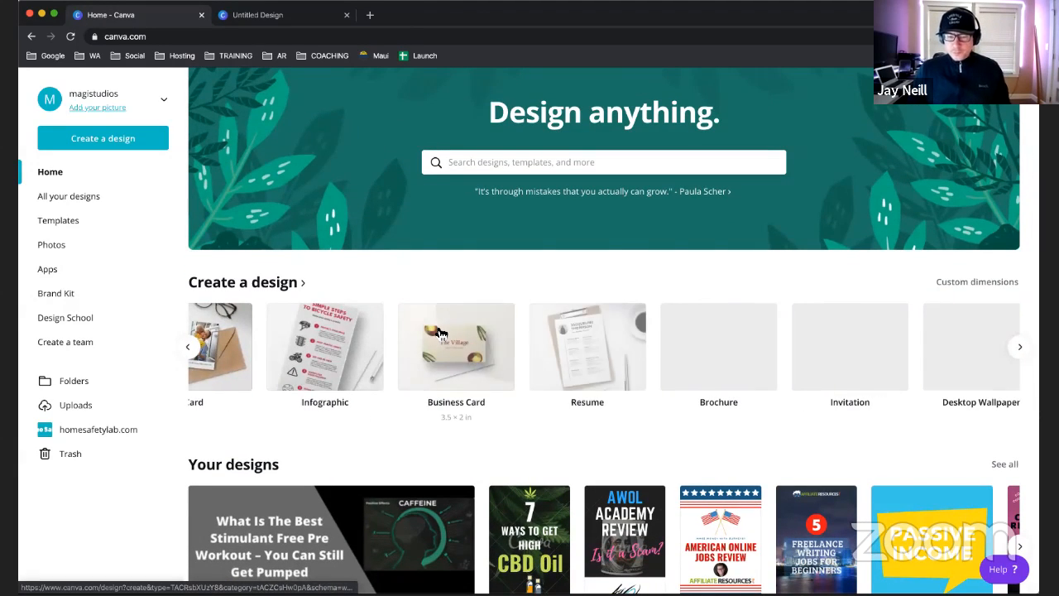
pyautogui.hscroll(5, 440, 332)
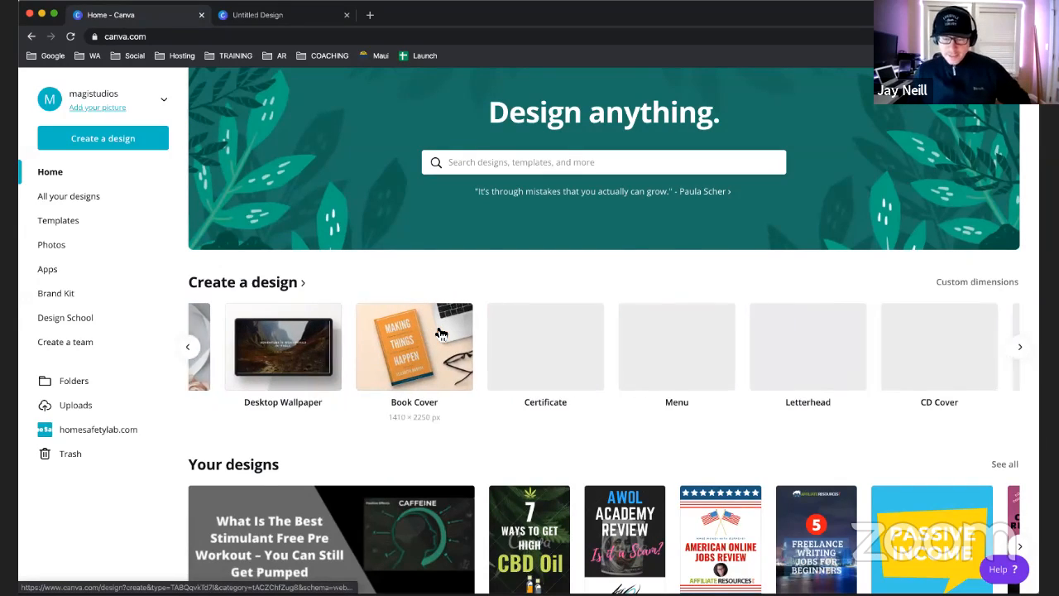
pyautogui.hscroll(5, 441, 333)
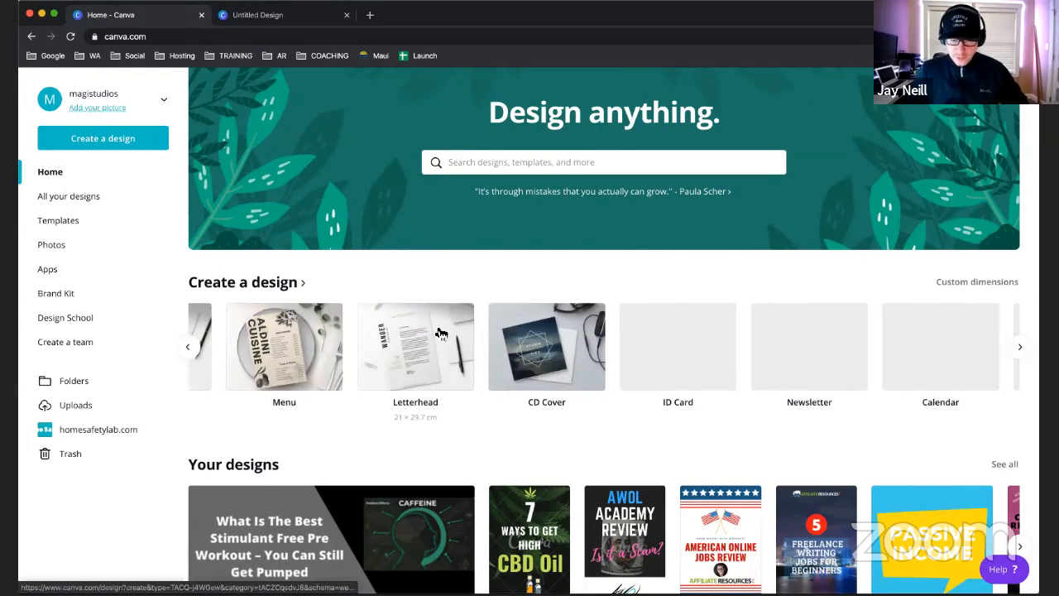
pyautogui.hscroll(-10, 441, 334)
pyautogui.hscroll(-10, 439, 333)
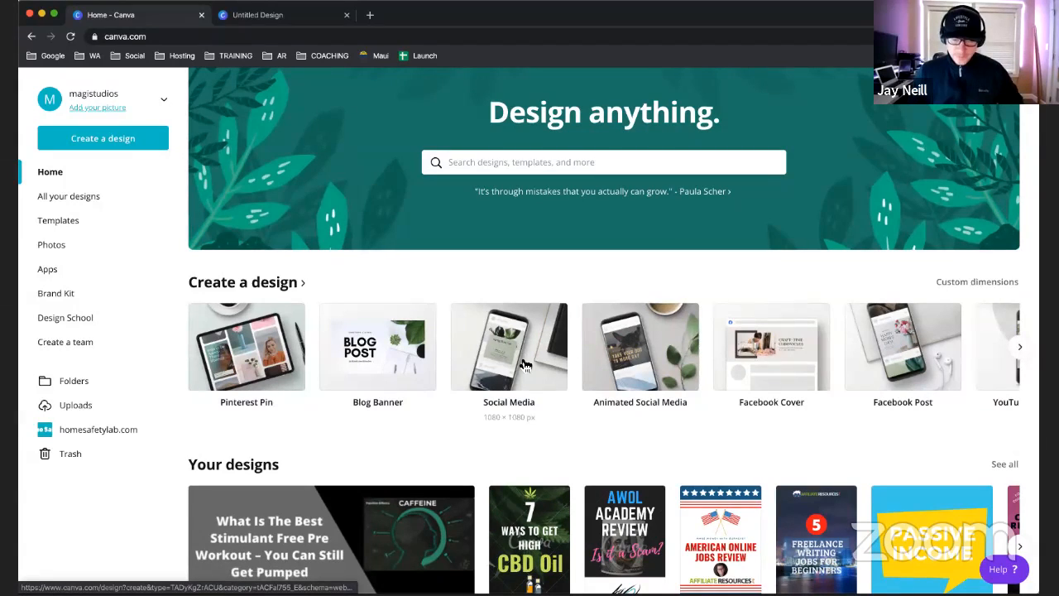
pyautogui.hscroll(3, 614, 357)
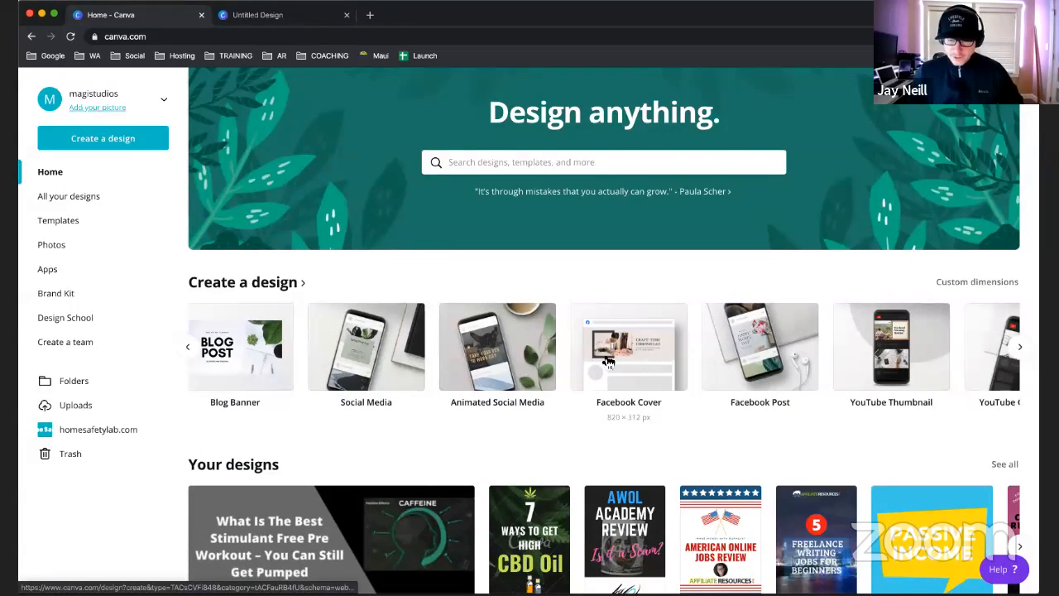
pyautogui.hscroll(3, 616, 356)
pyautogui.hscroll(5, 617, 356)
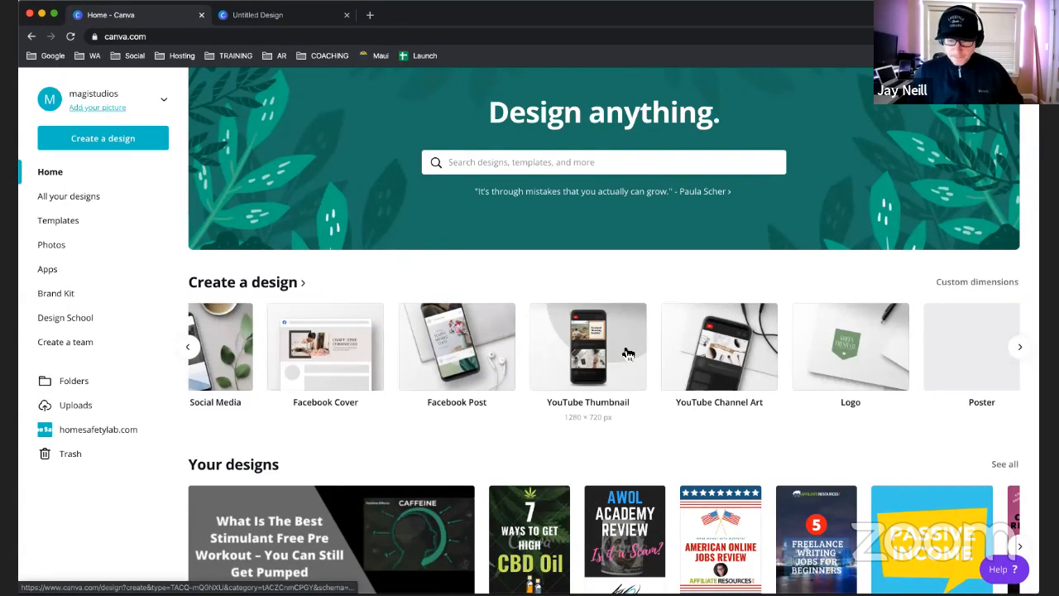
pyautogui.hscroll(10, 646, 354)
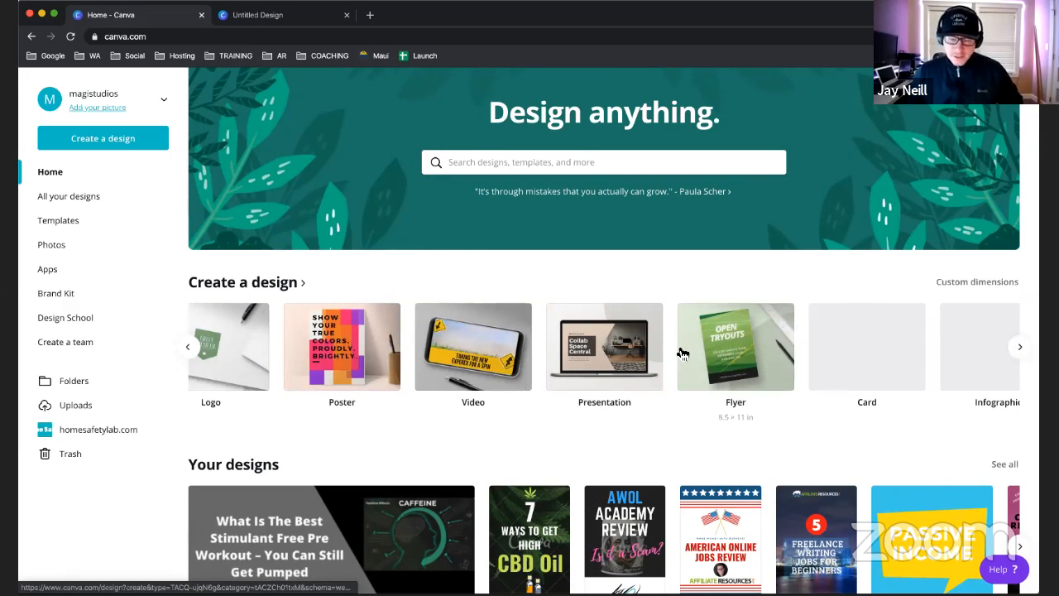
pyautogui.hscroll(1, 699, 347)
pyautogui.hscroll(9, 699, 347)
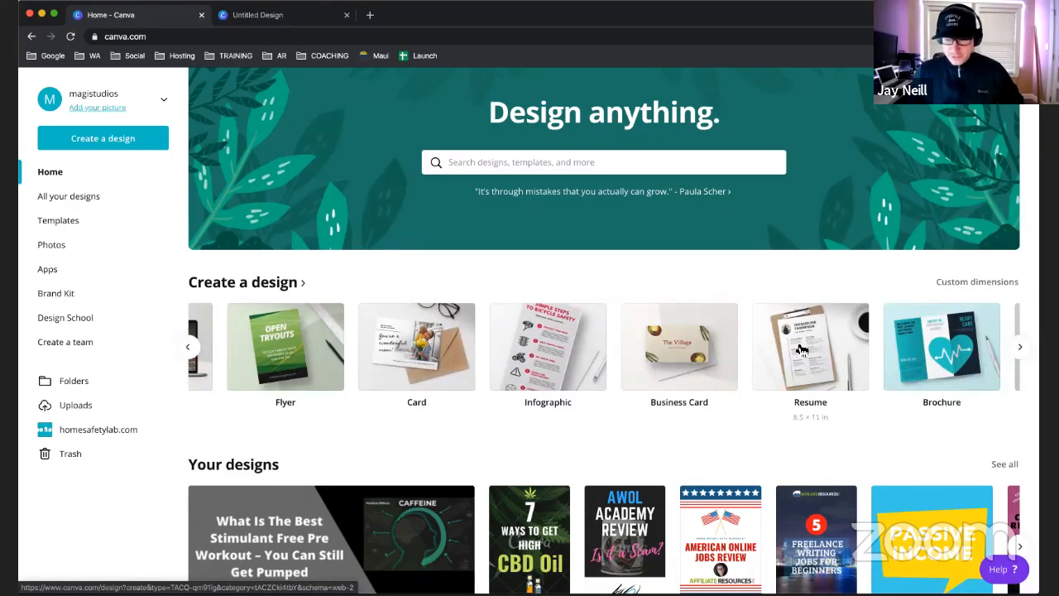
pyautogui.hscroll(1, 798, 352)
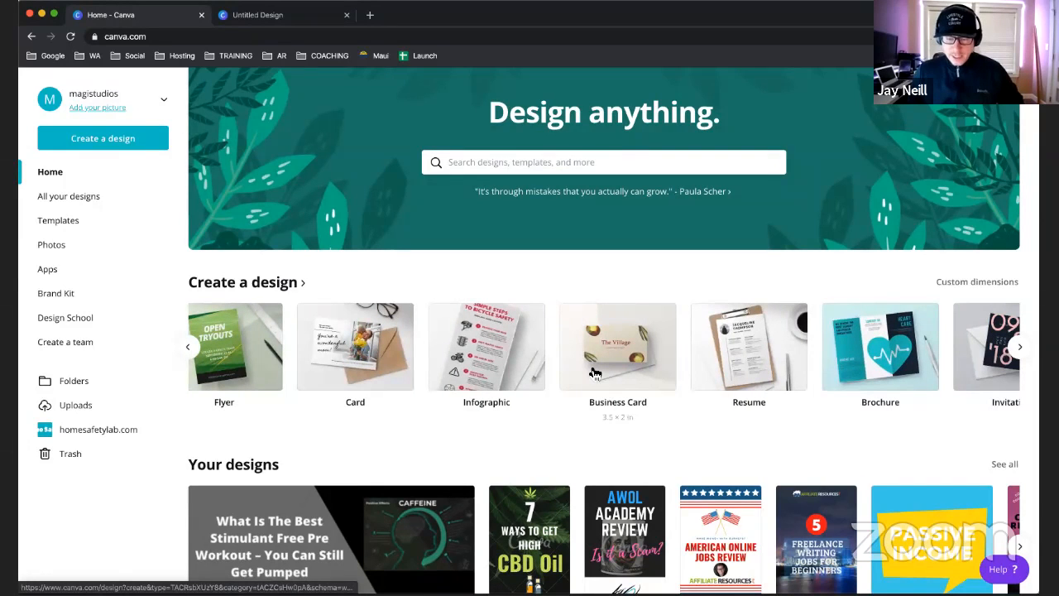
pyautogui.hscroll(1, 623, 357)
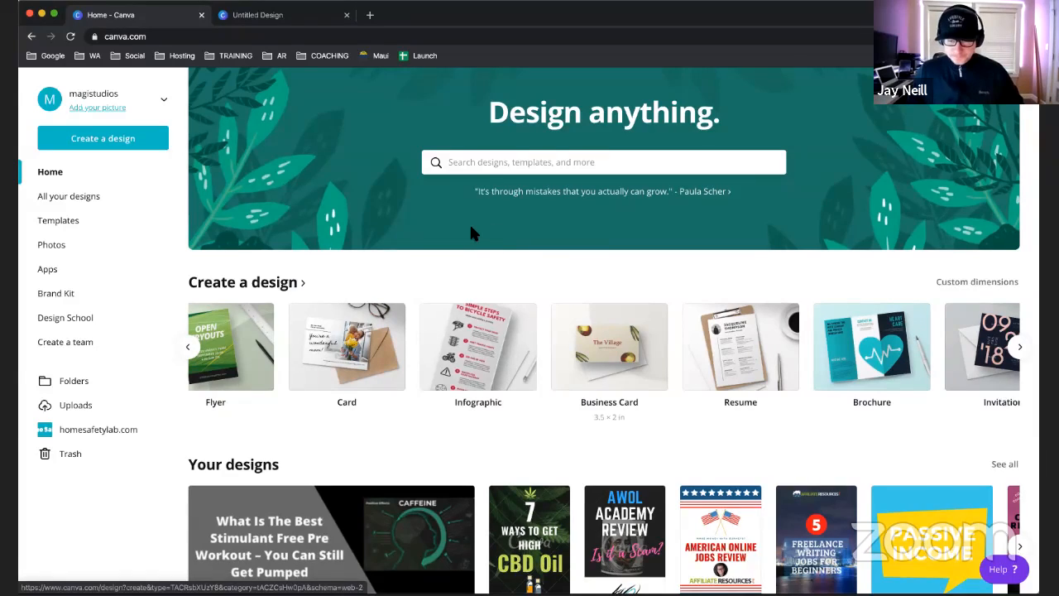
pyautogui.scroll(1, 501, 237)
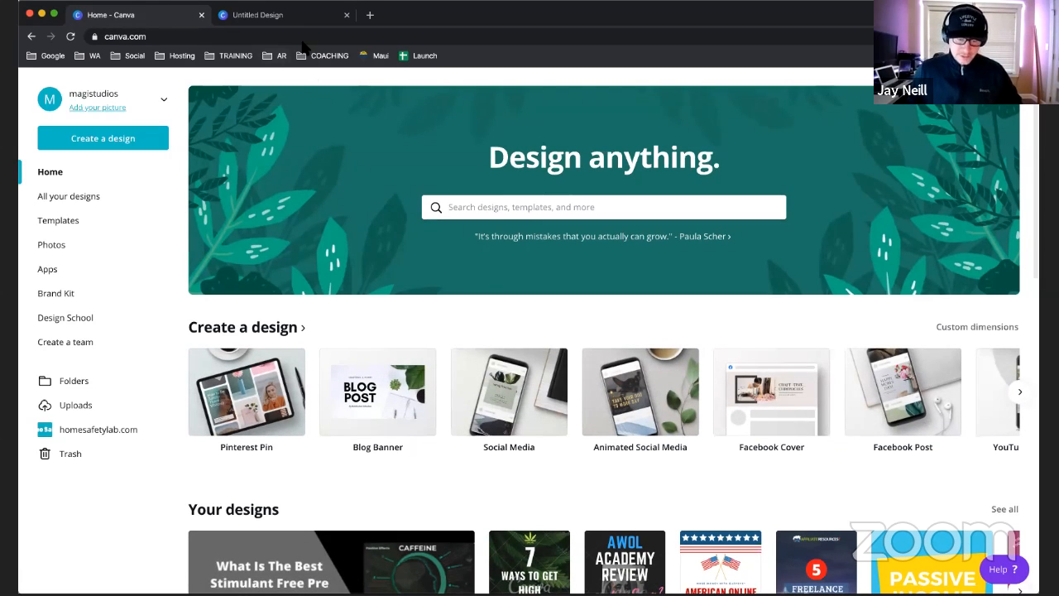
pyautogui.click(242, 16)
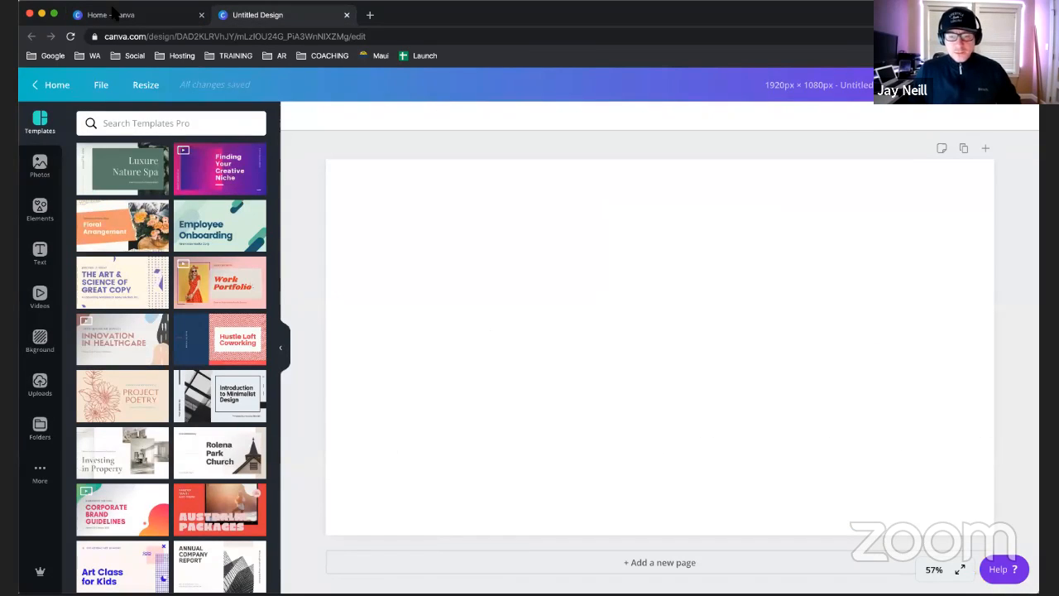
pyautogui.click(160, 18)
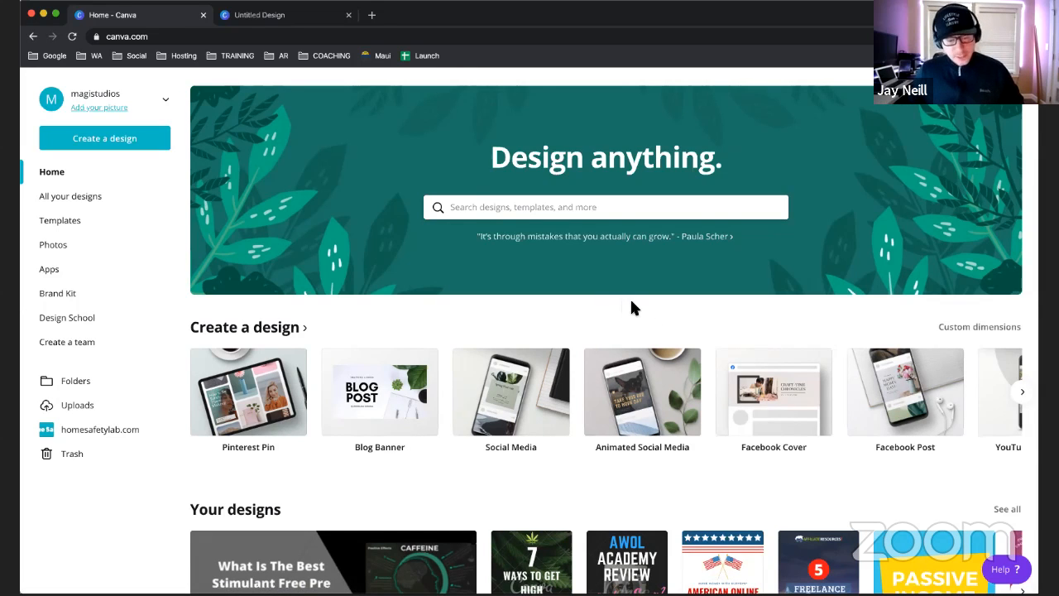
# - Try a custom width of 1951 px for another new design
pyautogui.click(971, 328)
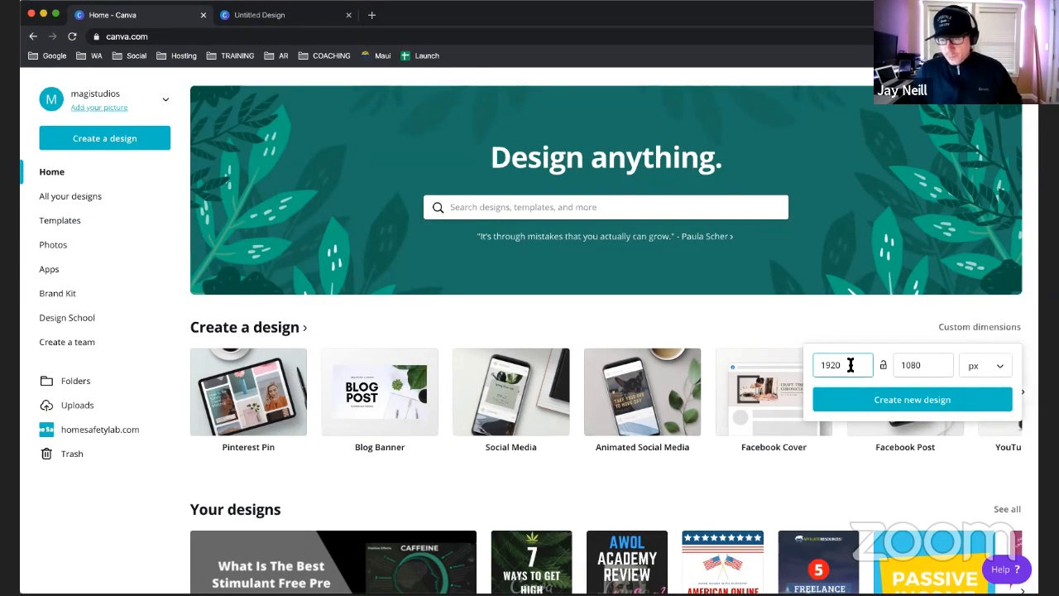
pyautogui.write('41')
pyautogui.press('BackSpace')
pyautogui.write('51')
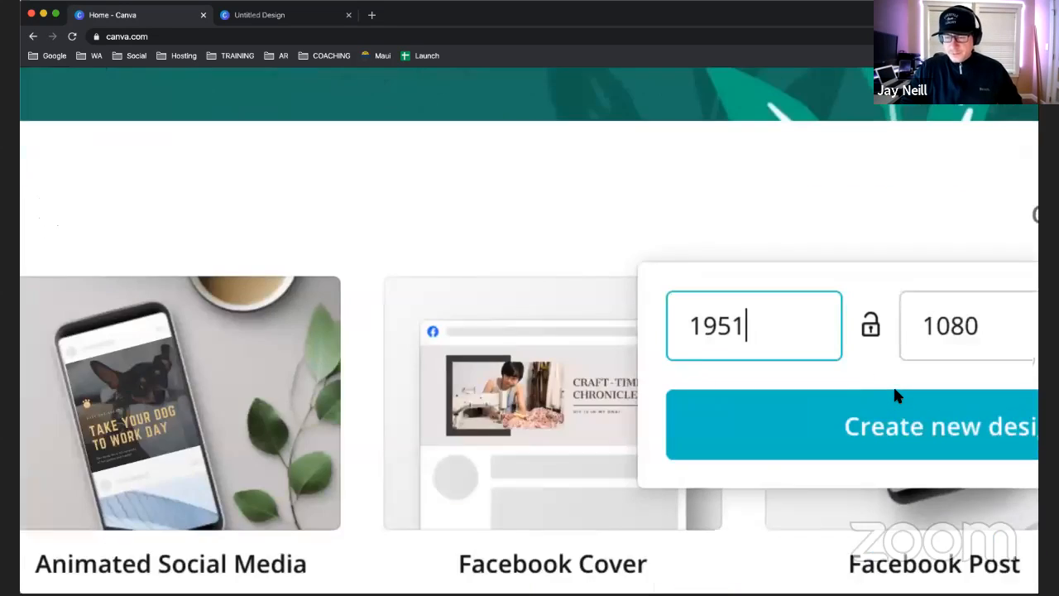
pyautogui.hscroll(4, 897, 395)
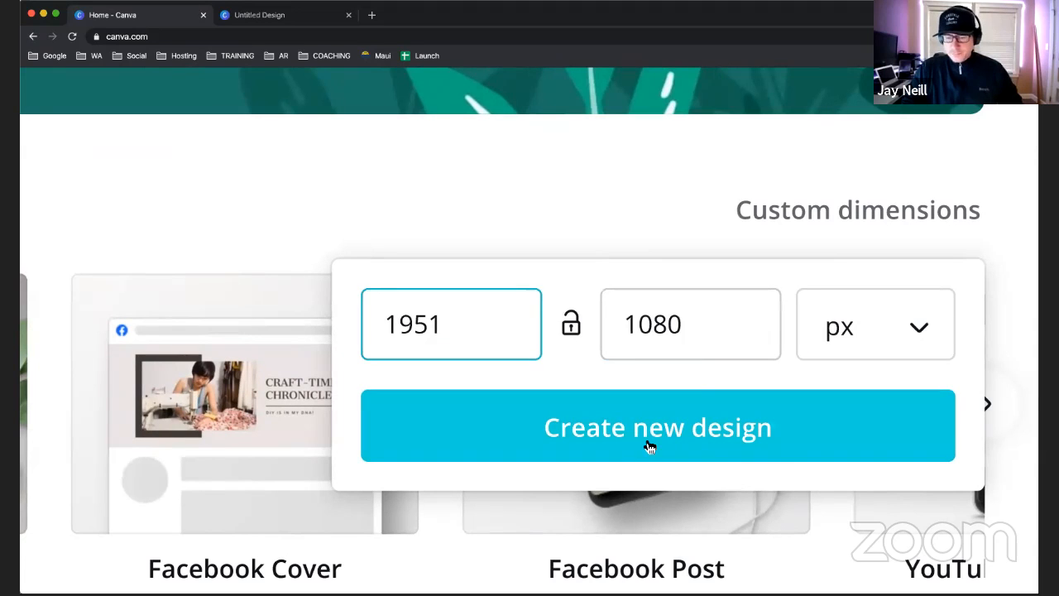
pyautogui.scroll(-5, 537, 443)
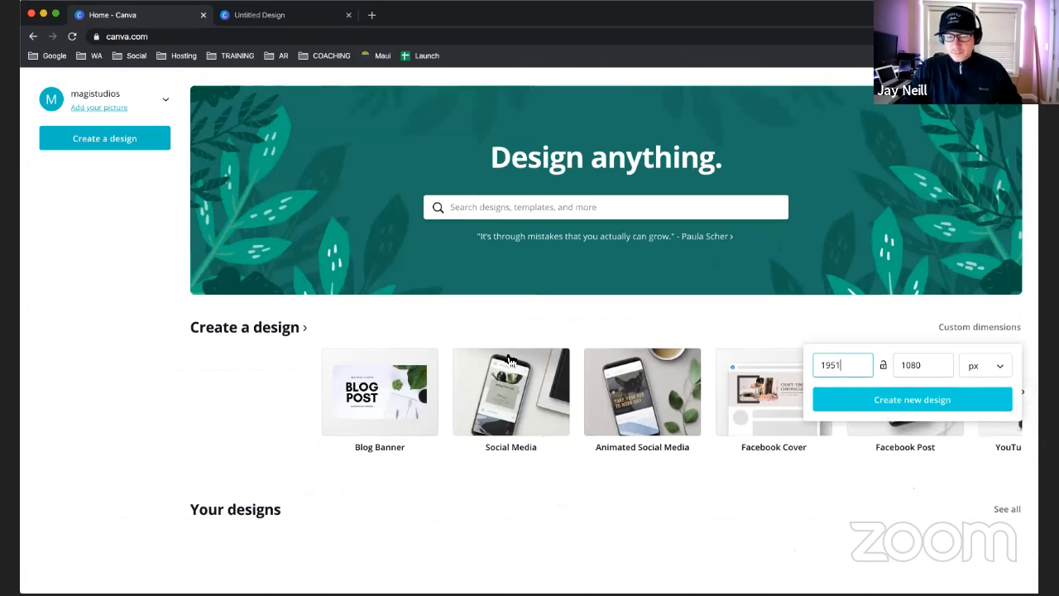
# - Go back to the blank 1920 × 1080 px design and look through the suggested templates
pyautogui.click(270, 17)
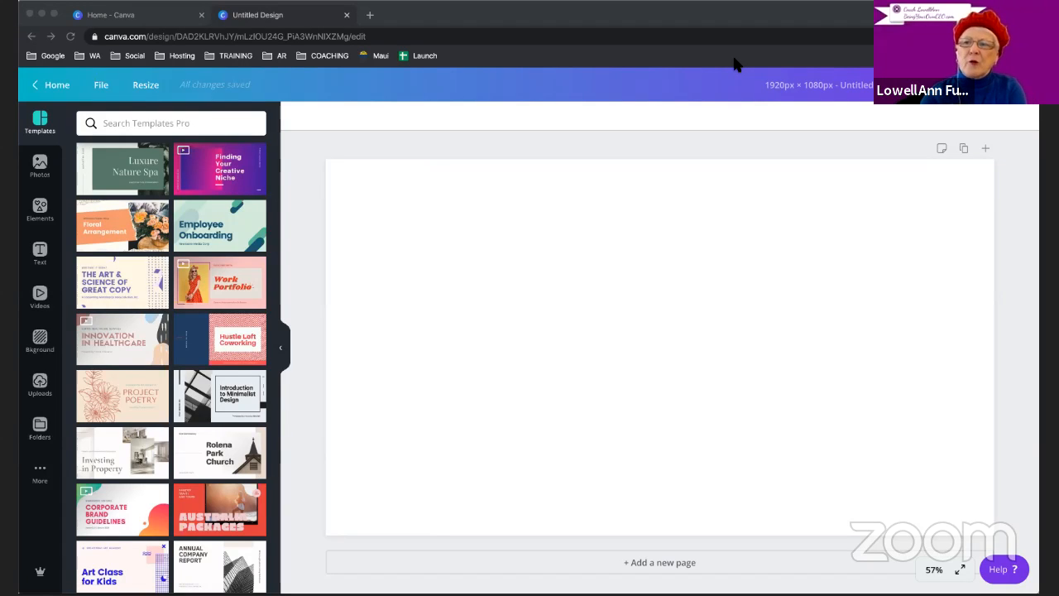
pyautogui.click(393, 13)
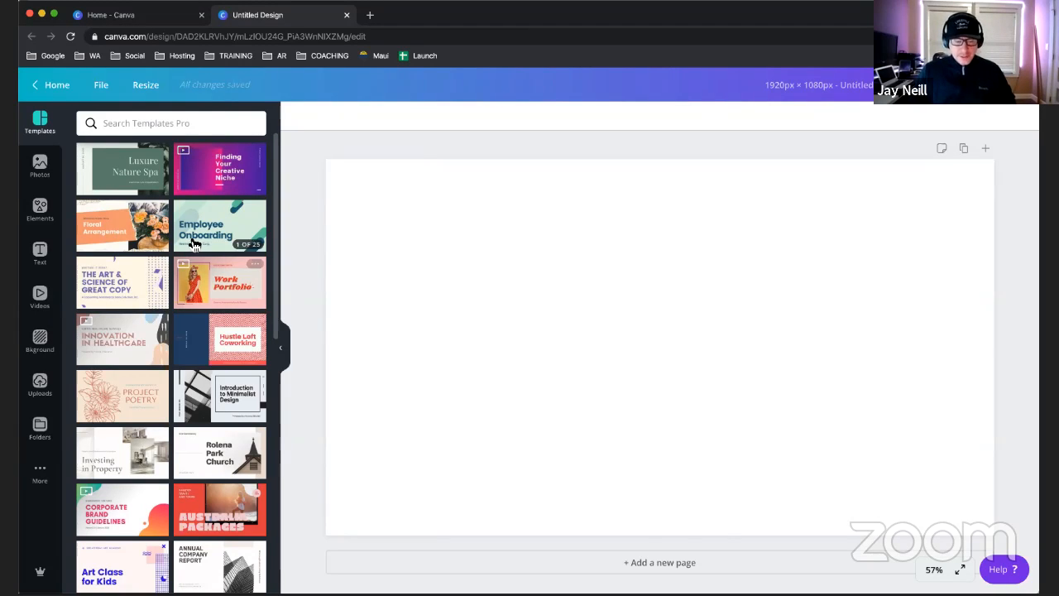
pyautogui.scroll(-3, 173, 381)
pyautogui.scroll(-3, 172, 389)
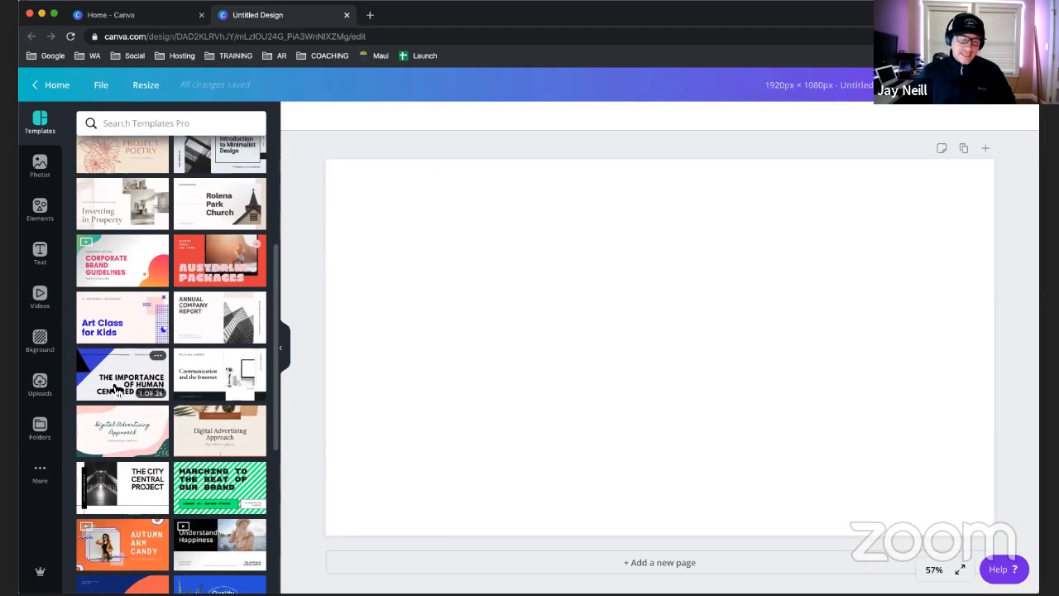
pyautogui.scroll(-3, 169, 414)
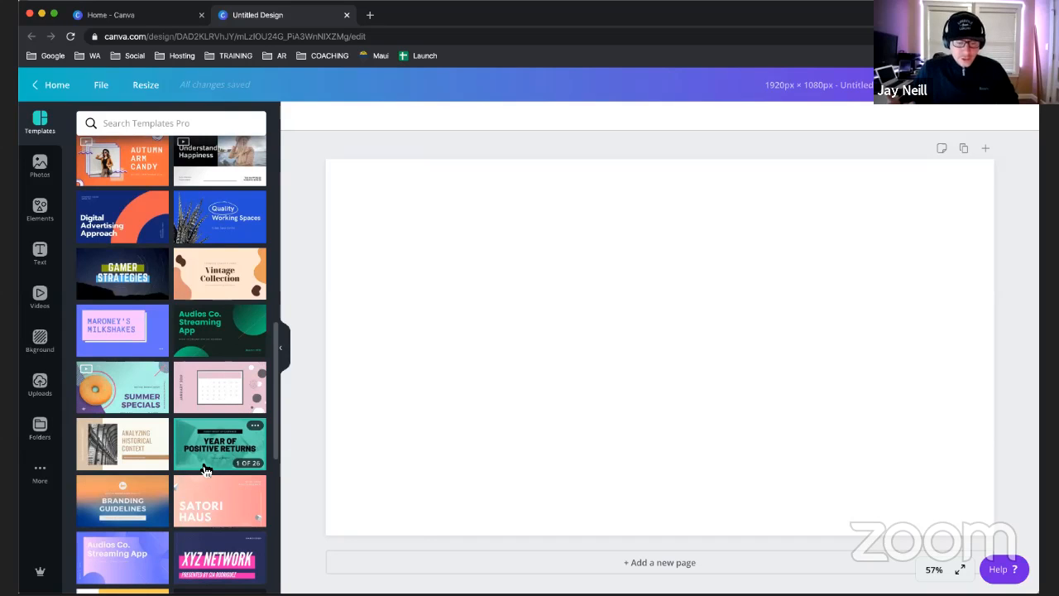
pyautogui.scroll(1, 213, 437)
pyautogui.scroll(10, 214, 436)
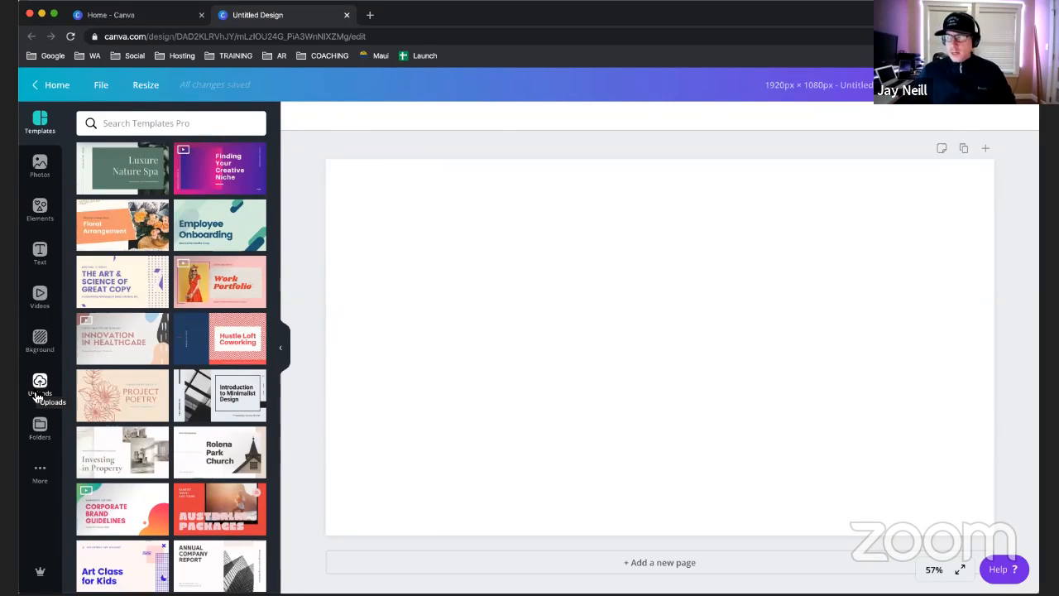
# - View the uploaded images, and search the photo library for "air fryer"
pyautogui.click(38, 390)
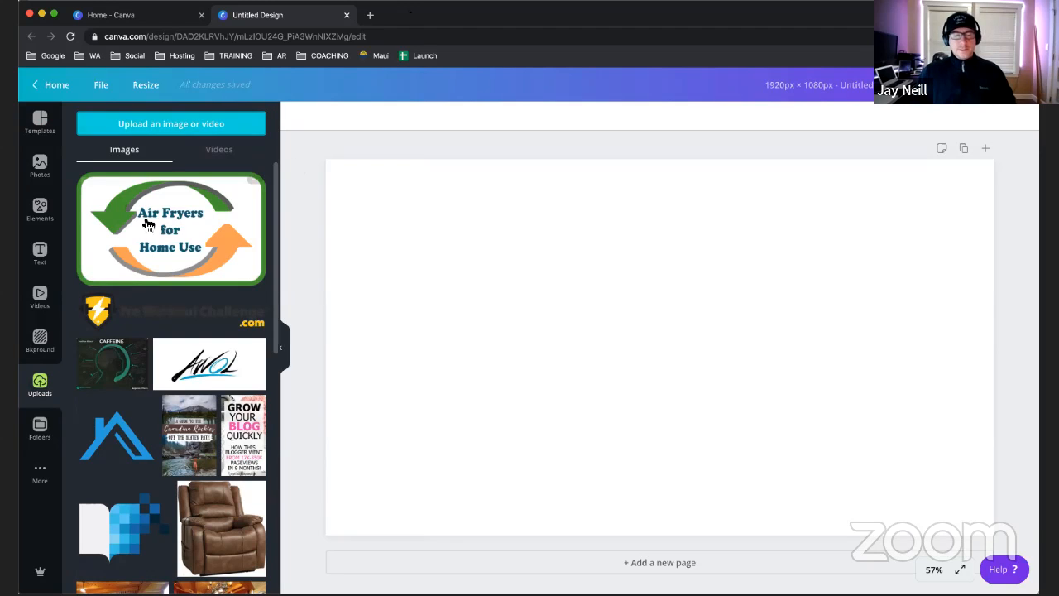
pyautogui.click(40, 165)
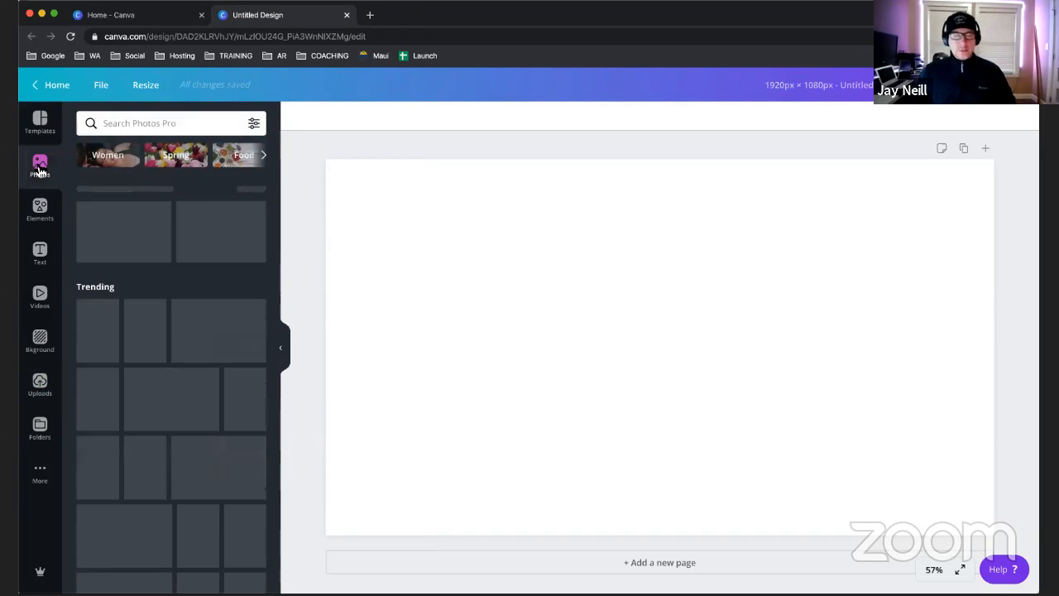
pyautogui.click(126, 123)
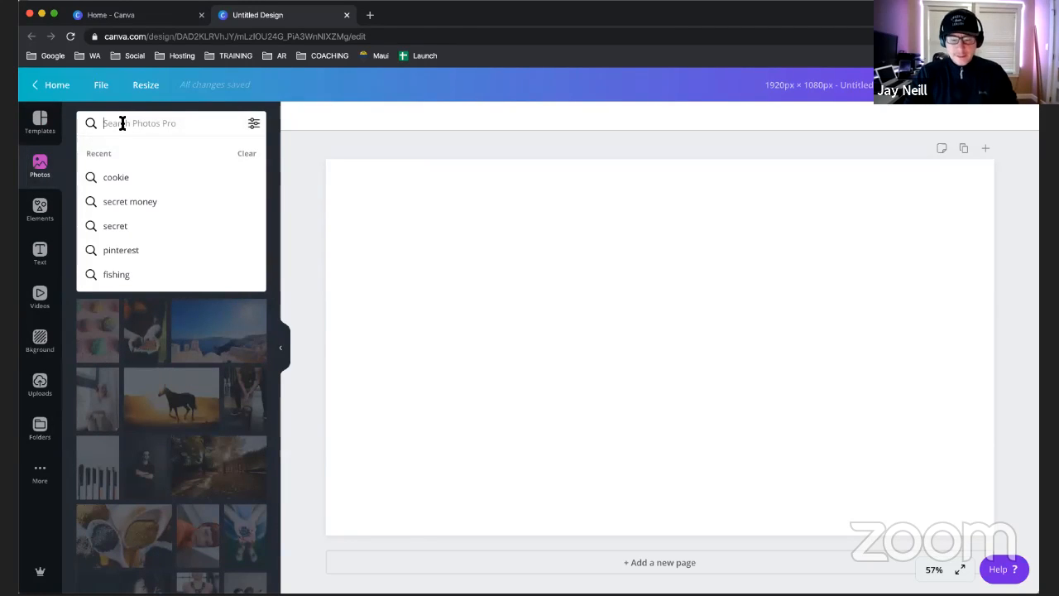
pyautogui.write('AIR')
pyautogui.press('BackSpace')
pyautogui.press('BackSpace')
pyautogui.press('BackSpace')
pyautogui.write('air')
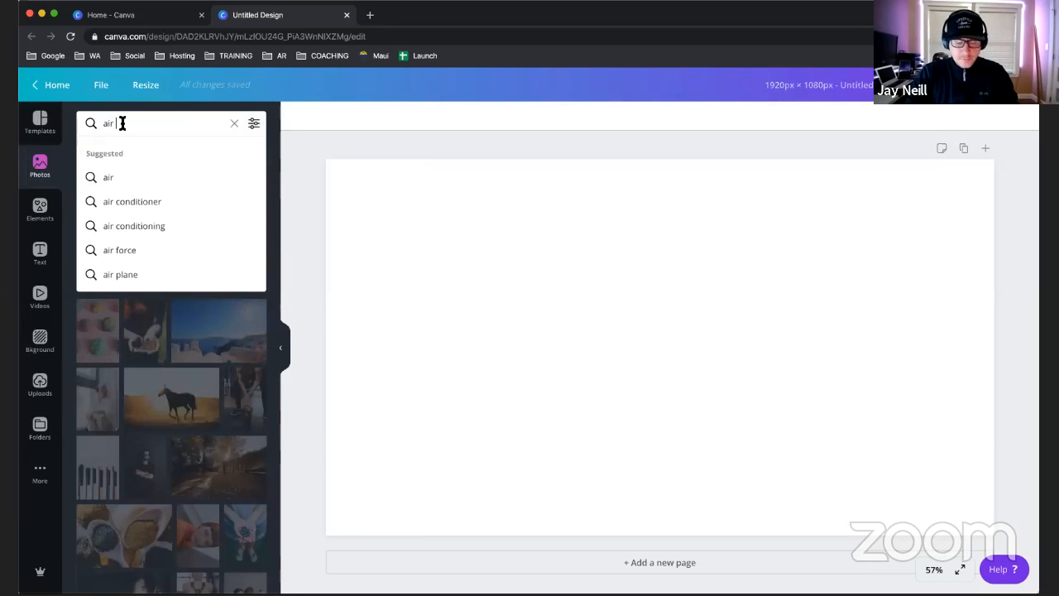
pyautogui.write(' f')
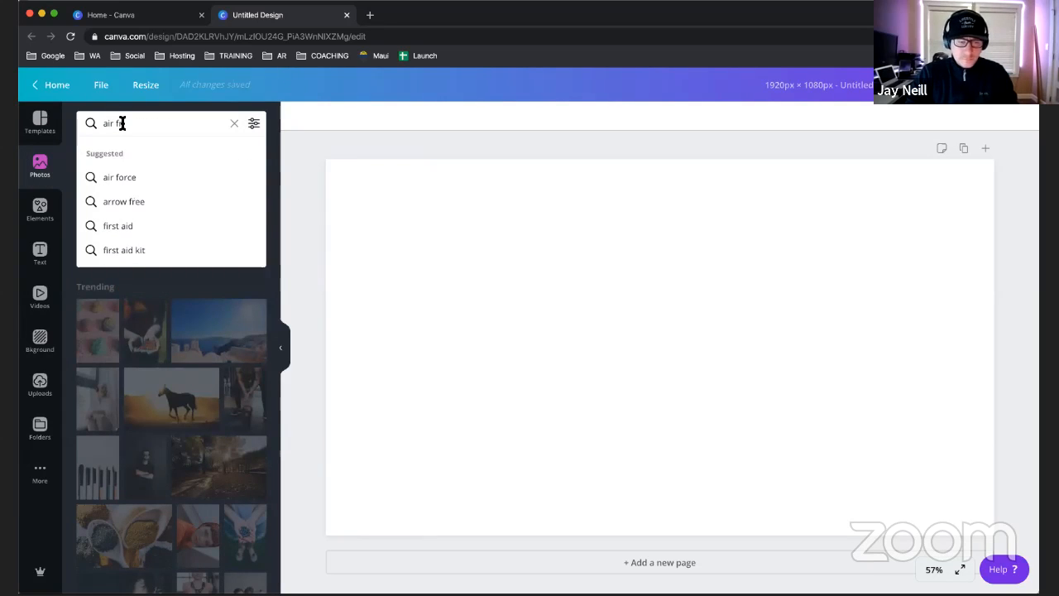
pyautogui.write('ryer')
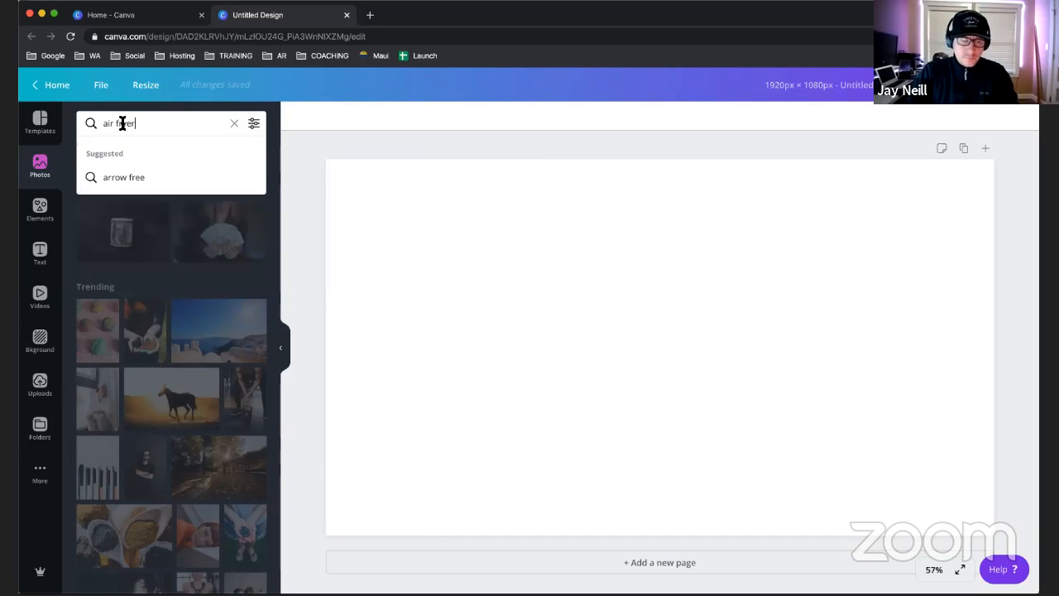
pyautogui.write('yer')
pyautogui.press('Return')
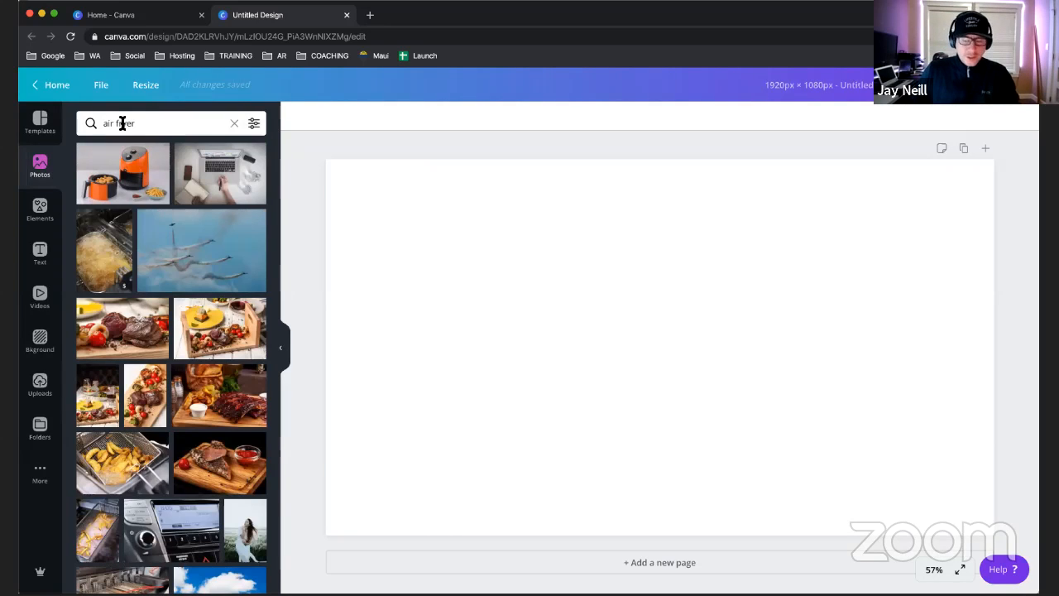
# - Look through the "air fryer" photo results for a suitable picture, from the product shots back to the first ones
pyautogui.scroll(-5, 187, 257)
pyautogui.scroll(-5, 180, 265)
pyautogui.scroll(-1, 166, 281)
pyautogui.scroll(-3, 120, 321)
pyautogui.scroll(-6, 120, 321)
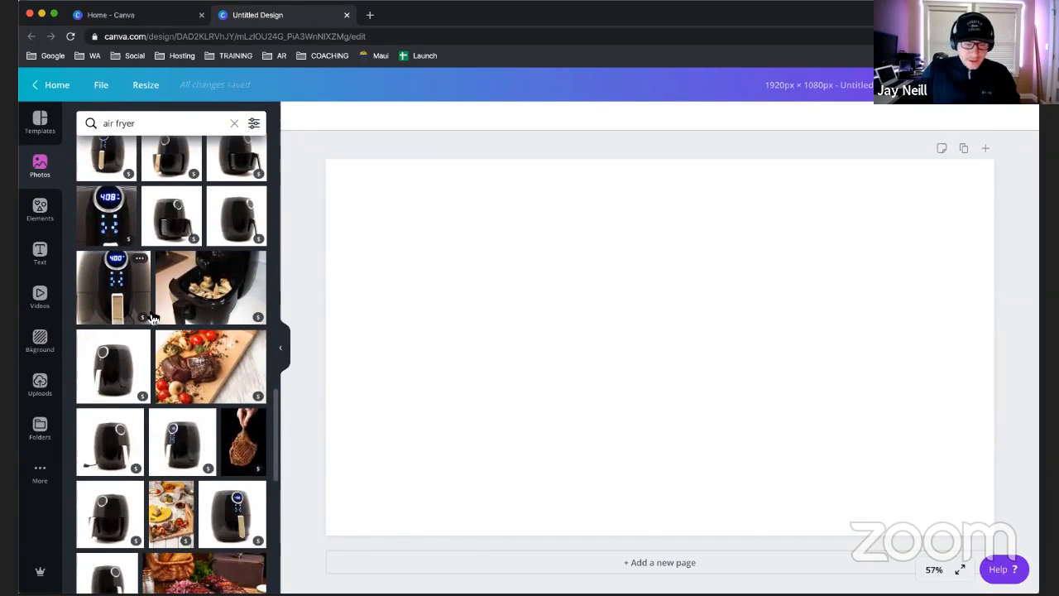
pyautogui.scroll(-1, 157, 314)
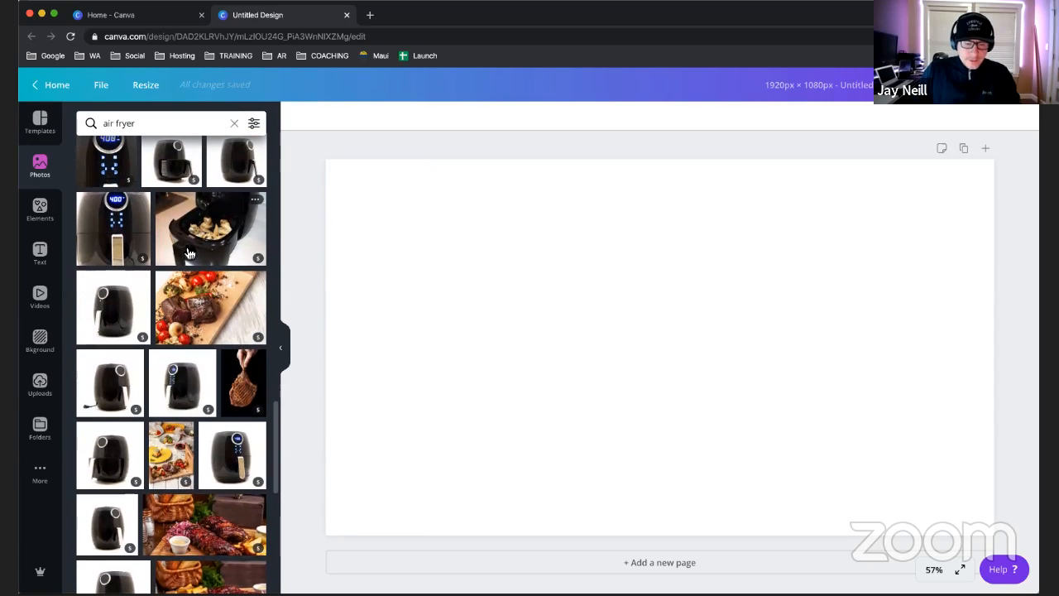
pyautogui.scroll(-7, 192, 260)
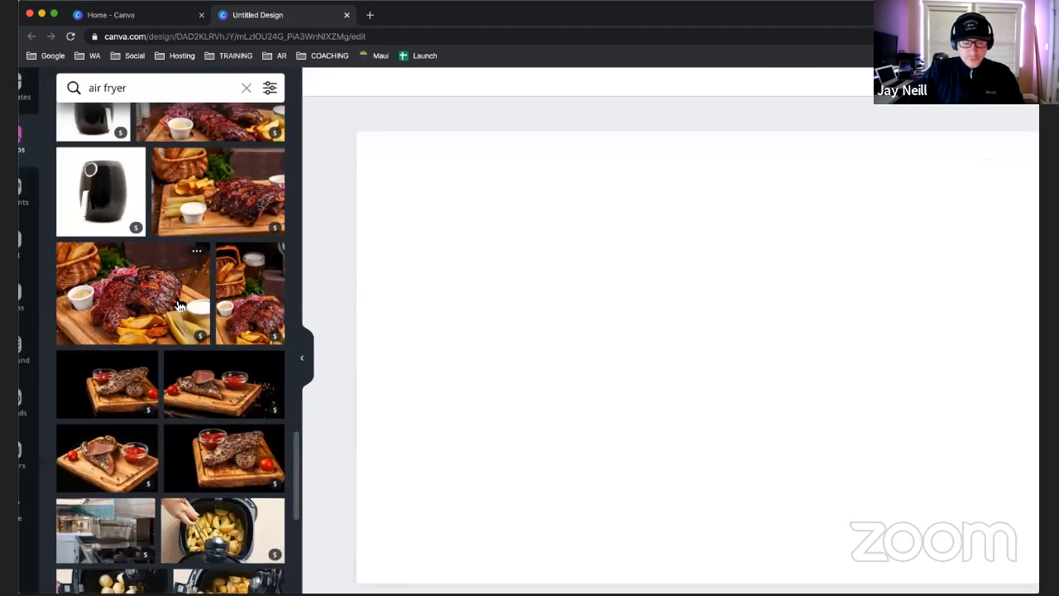
pyautogui.scroll(5, 178, 307)
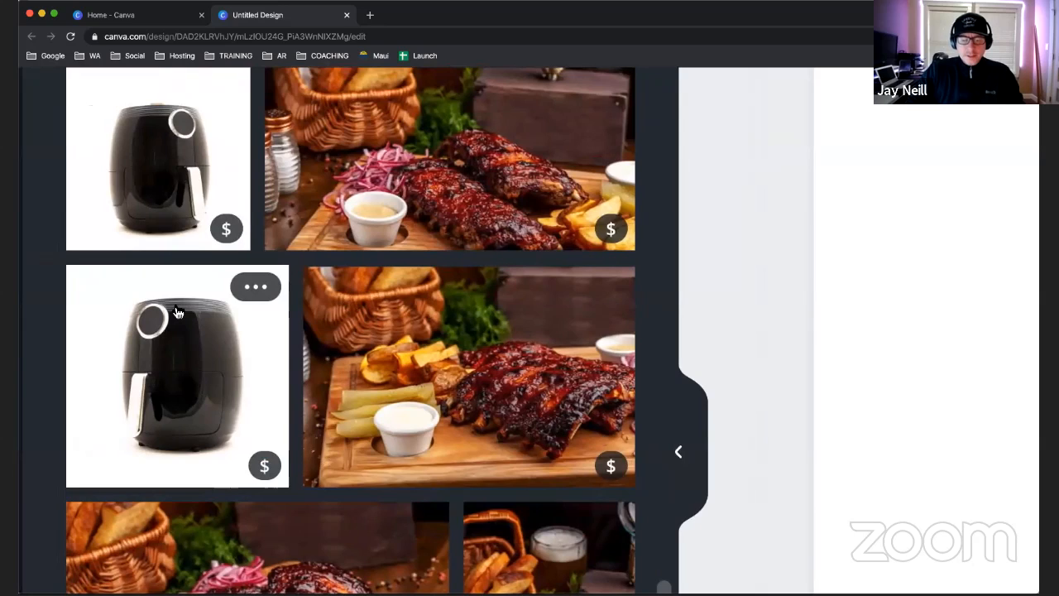
pyautogui.scroll(8, 176, 312)
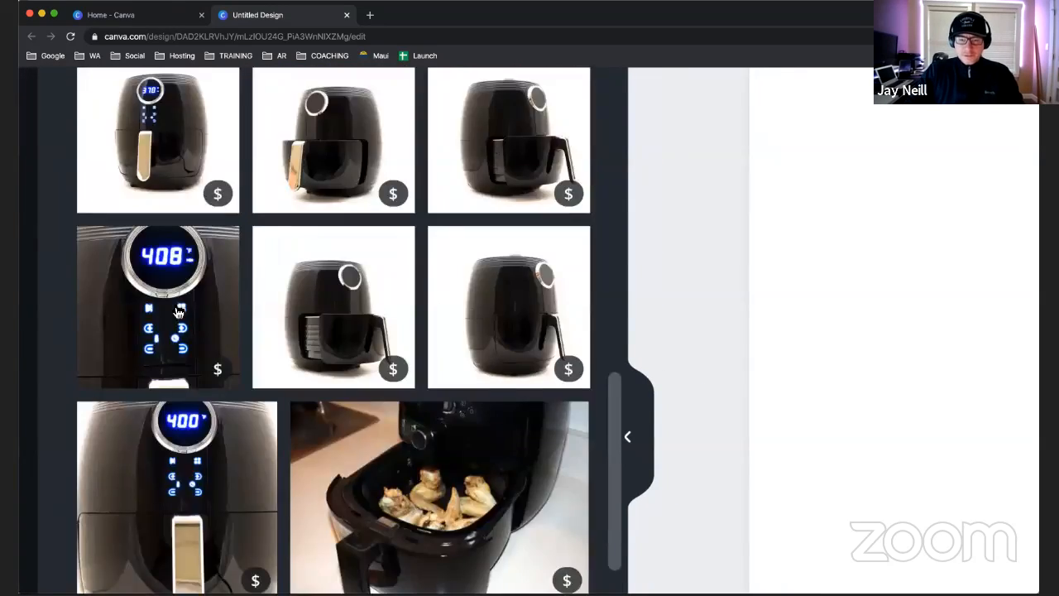
pyautogui.scroll(10, 177, 309)
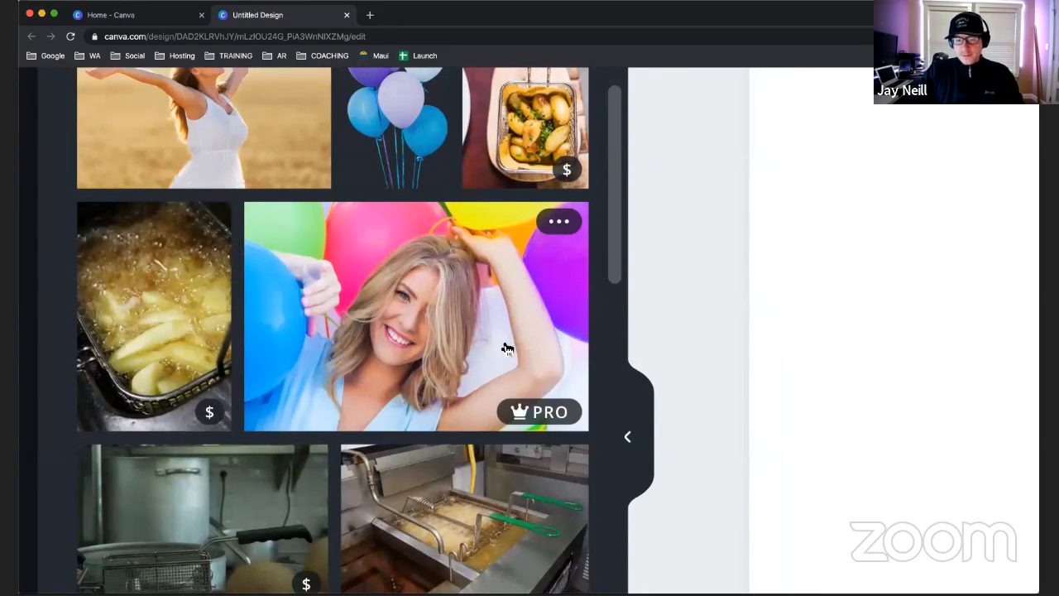
pyautogui.scroll(5, 403, 322)
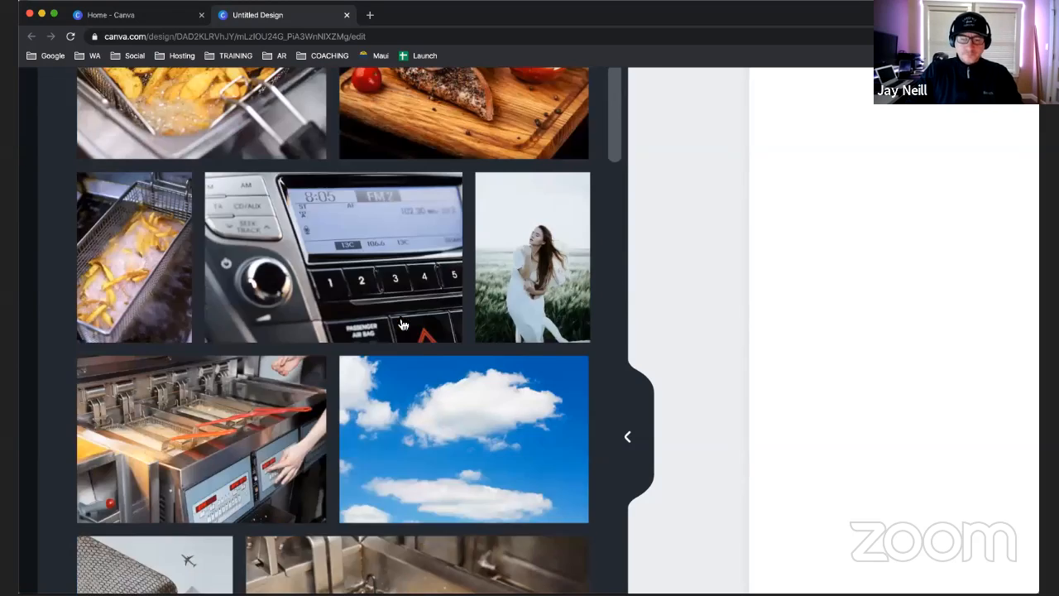
pyautogui.scroll(3, 403, 322)
pyautogui.scroll(8, 445, 339)
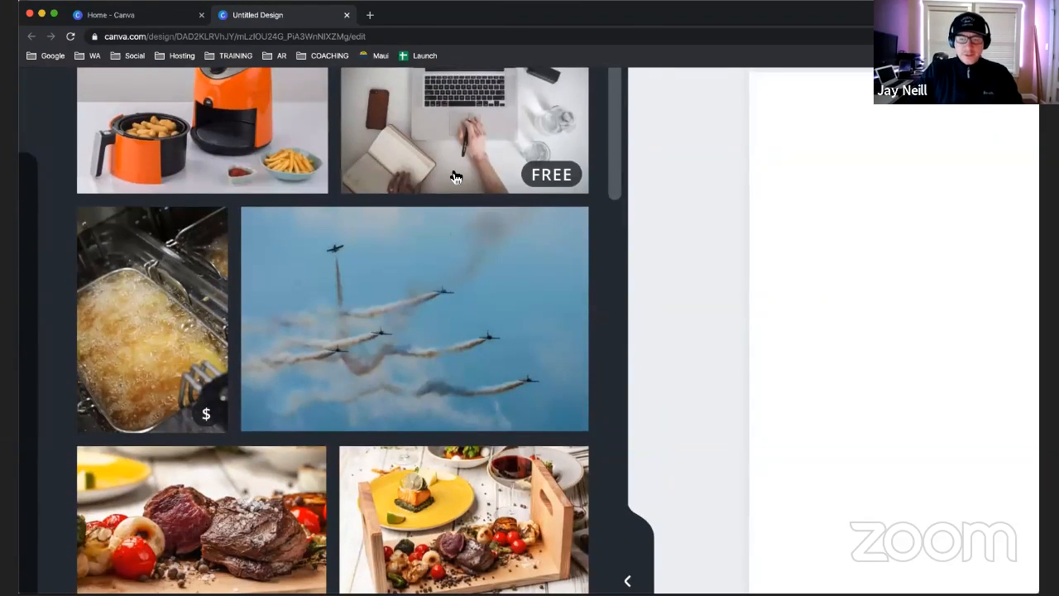
pyautogui.scroll(1, 220, 144)
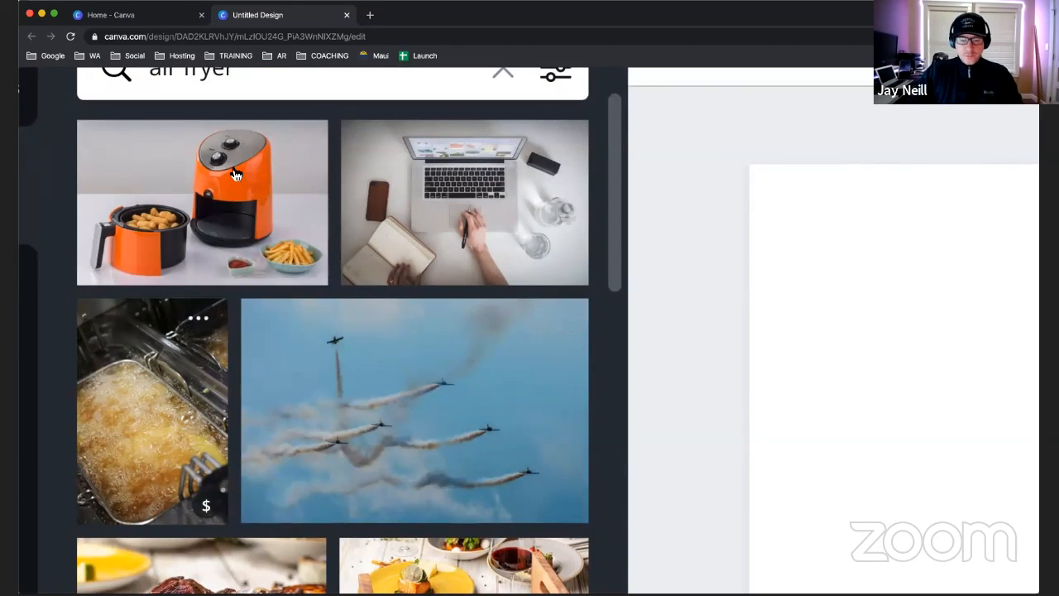
# - Compare the free, Pro and paid markings on the photo results, and check the price of a photo of fries in a basket
pyautogui.moveTo(281, 273)
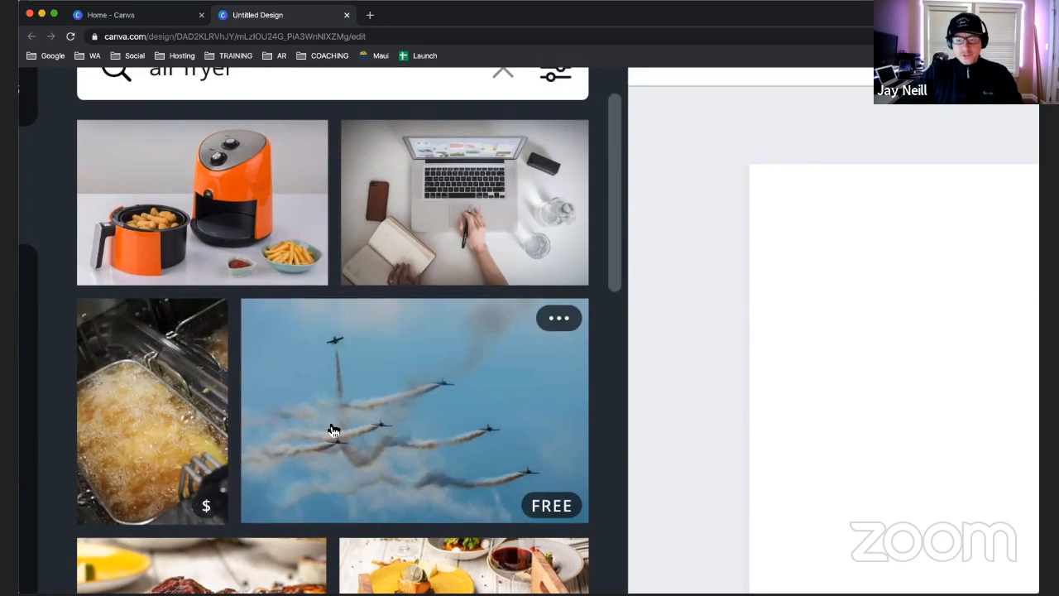
pyautogui.scroll(-3, 331, 432)
pyautogui.scroll(-2, 331, 432)
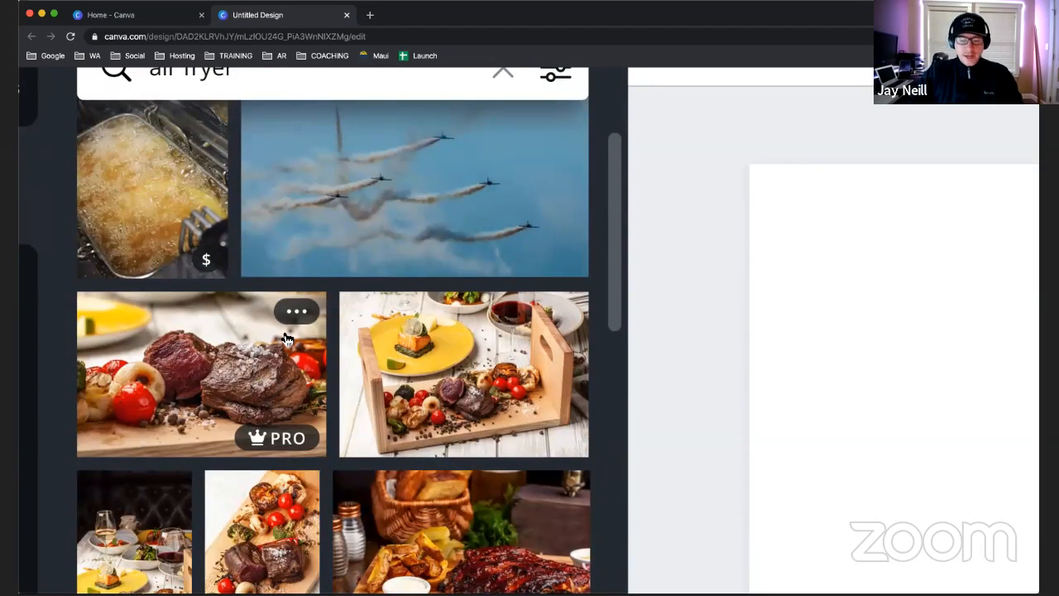
pyautogui.scroll(-6, 439, 454)
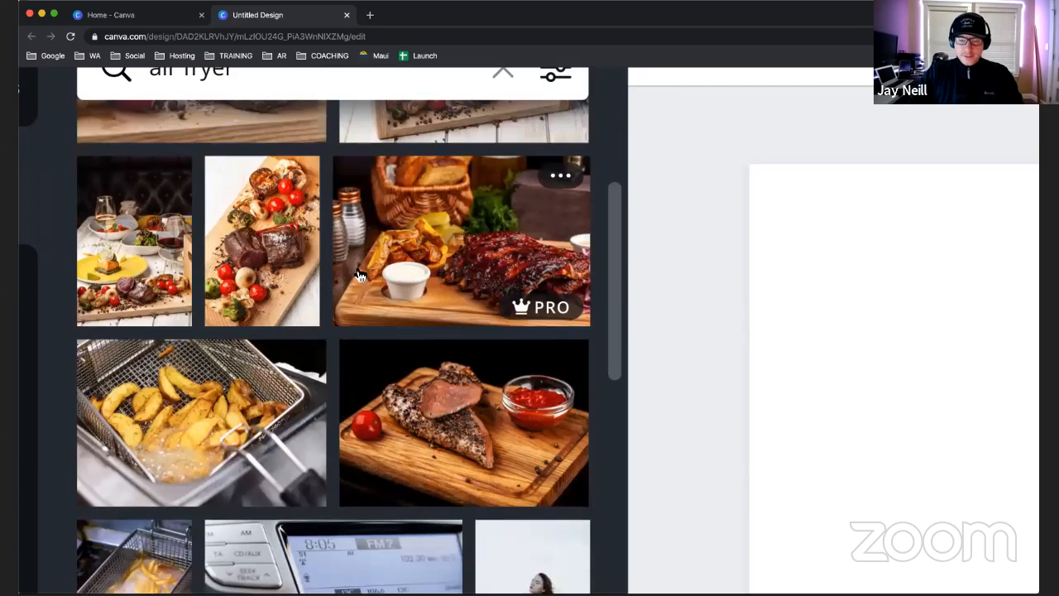
pyautogui.scroll(-7, 174, 502)
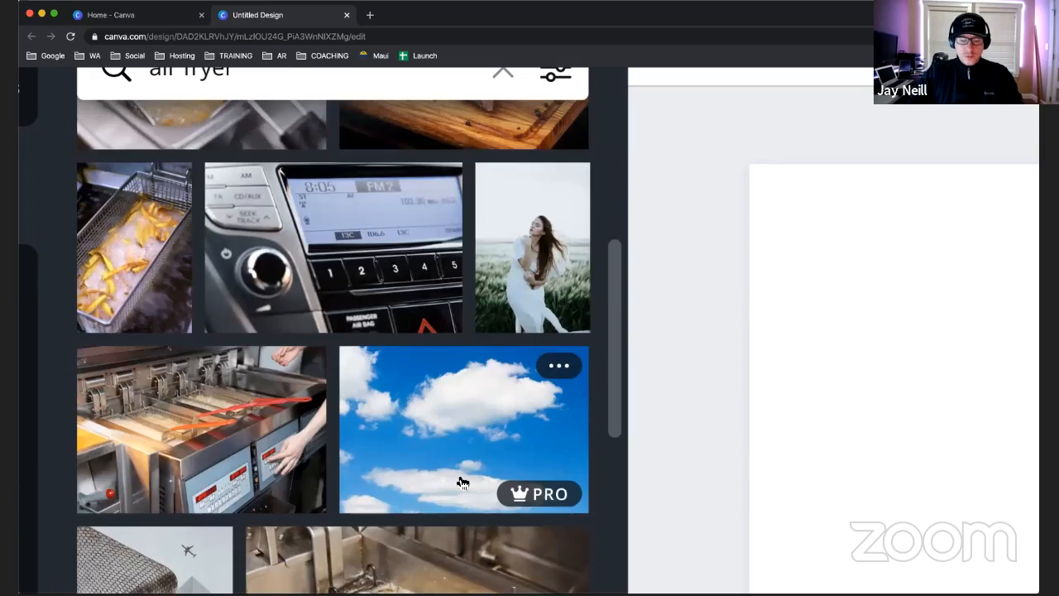
pyautogui.scroll(-7, 461, 480)
pyautogui.scroll(-15, 416, 458)
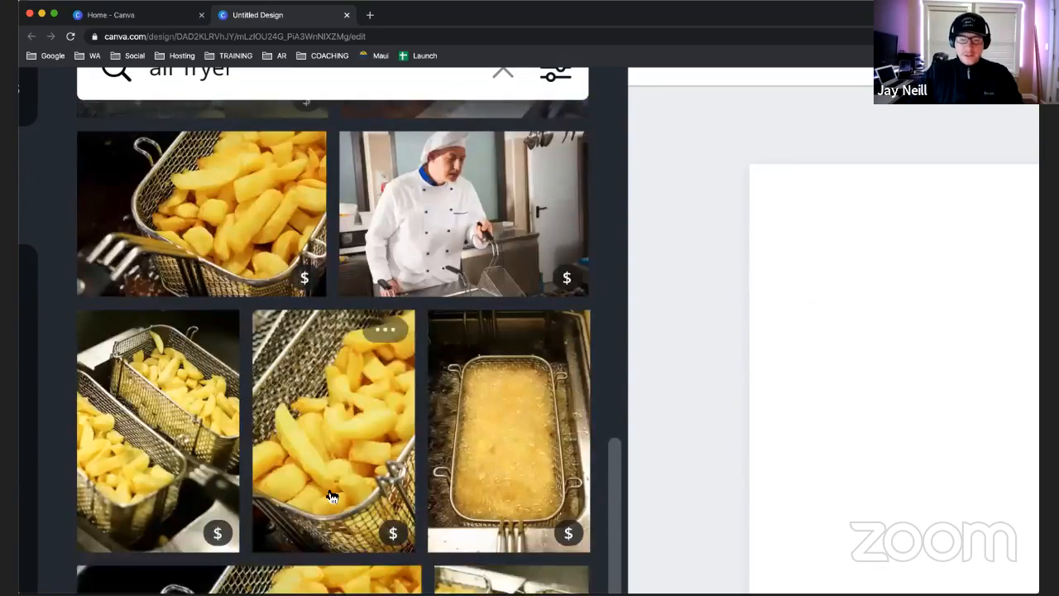
pyautogui.scroll(-5, 337, 411)
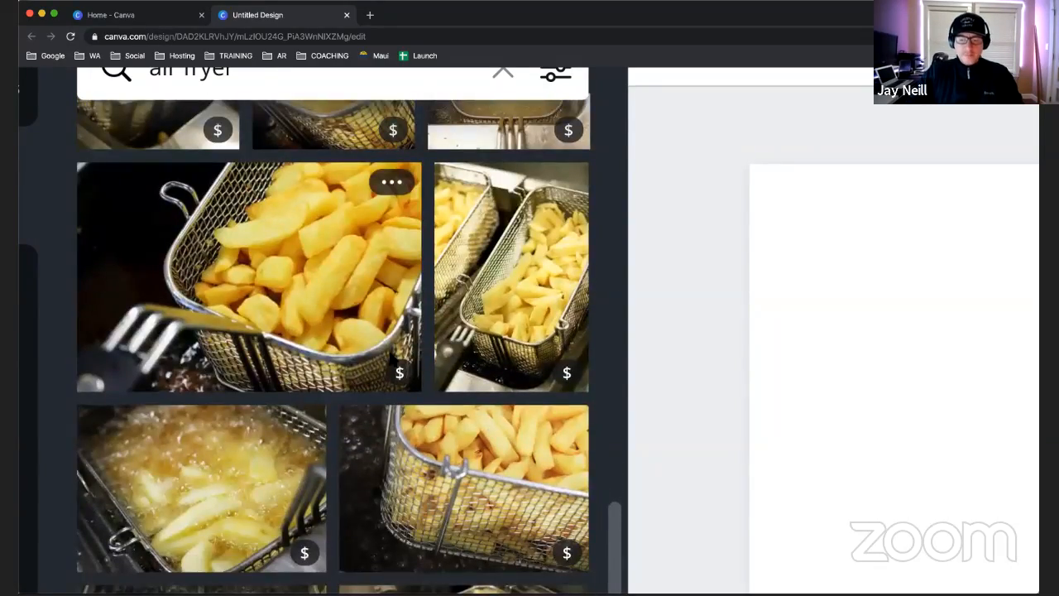
pyautogui.moveTo(398, 374)
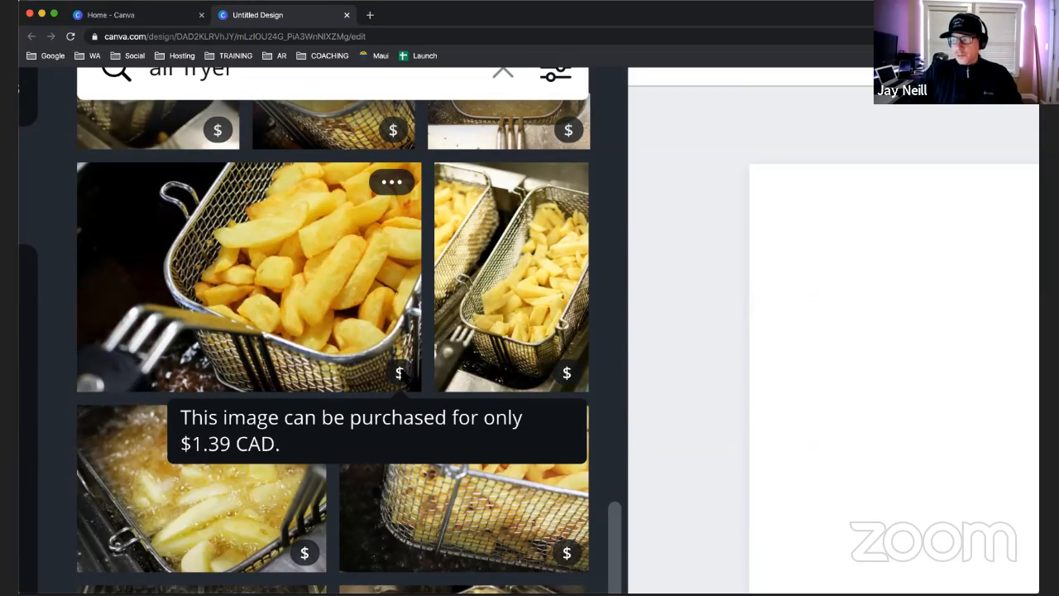
pyautogui.press('super+0')
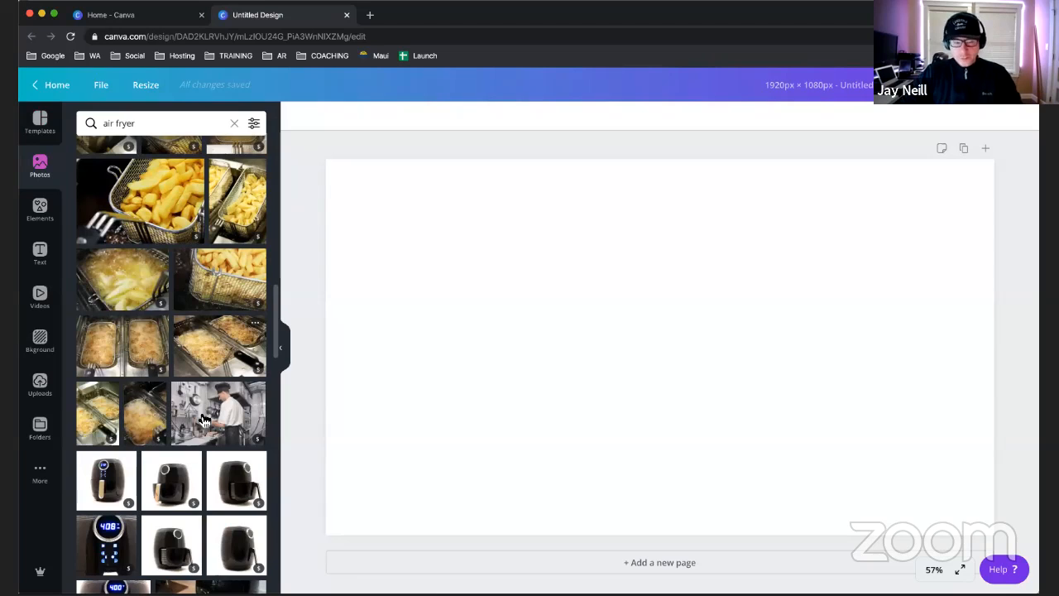
pyautogui.scroll(-15, 204, 420)
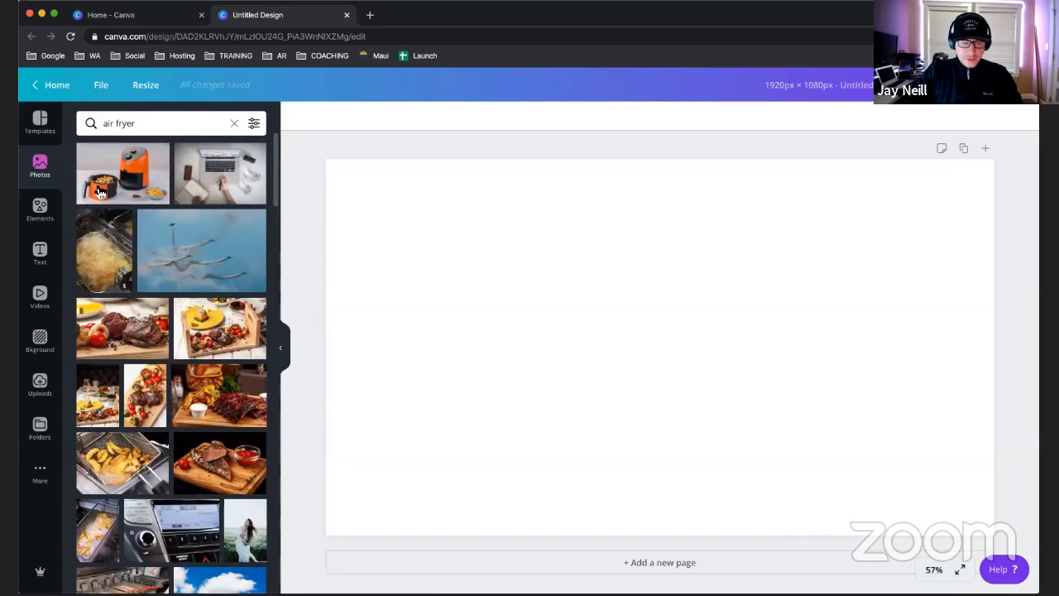
pyautogui.click(123, 178)
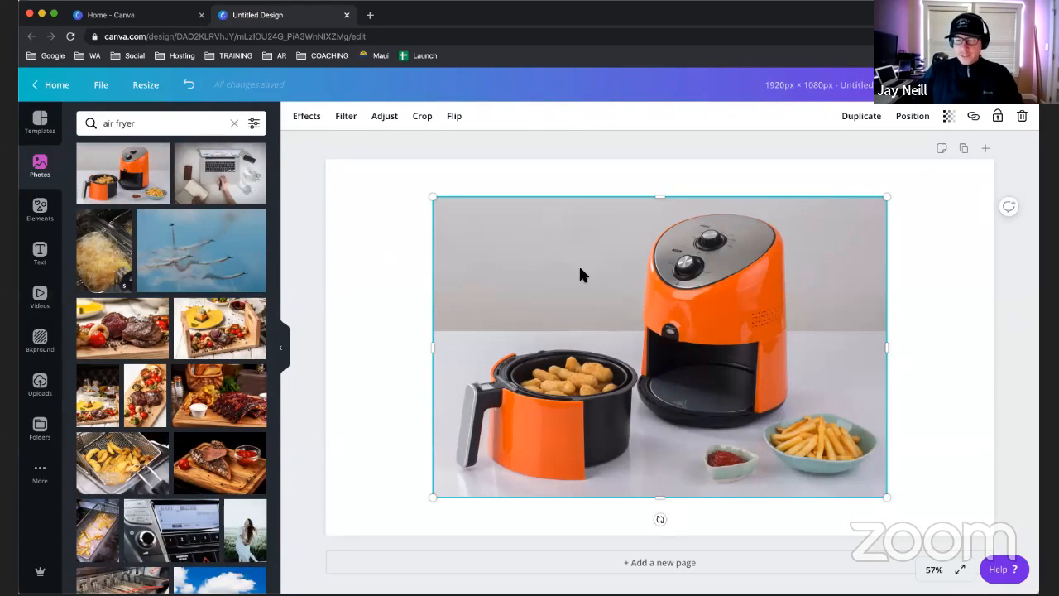
pyautogui.moveTo(632, 306); pyautogui.dragTo(622, 306)
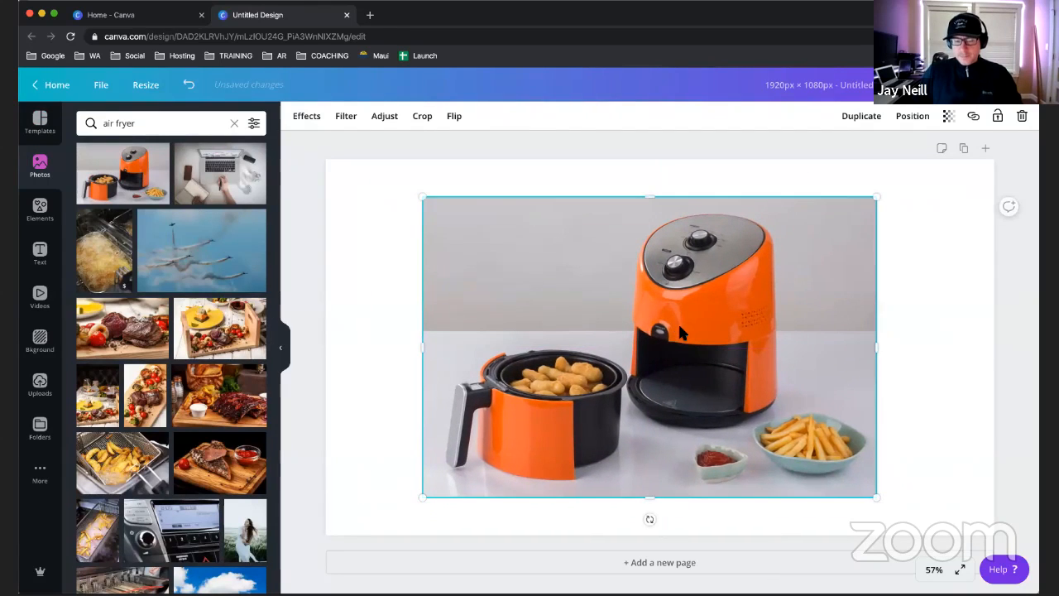
pyautogui.press('Delete')
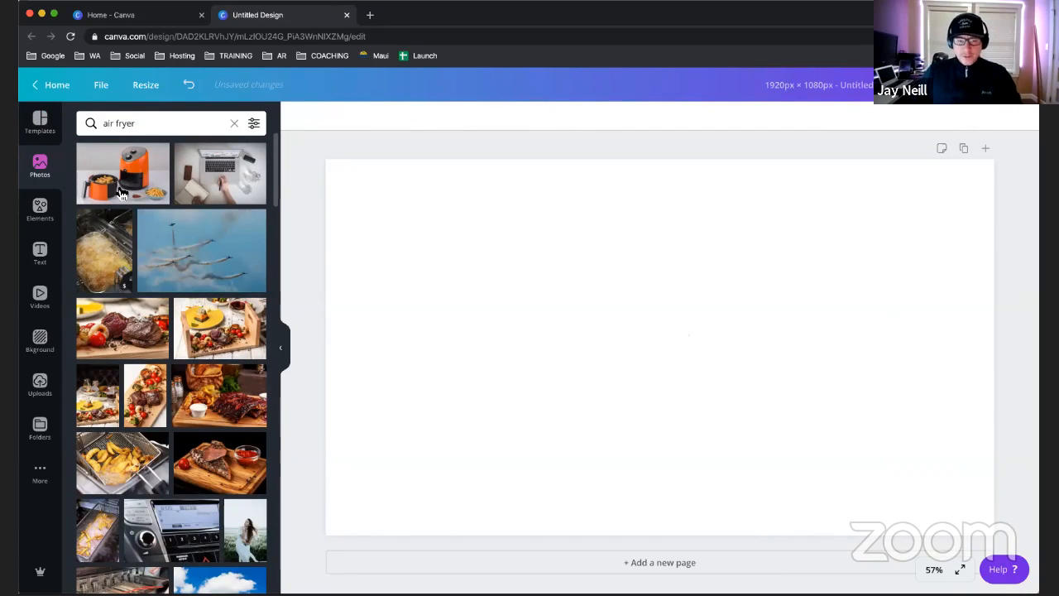
# - Fill the page background with the orange air fryer photo, and show the uploaded images
pyautogui.moveTo(145, 186); pyautogui.dragTo(333, 196)
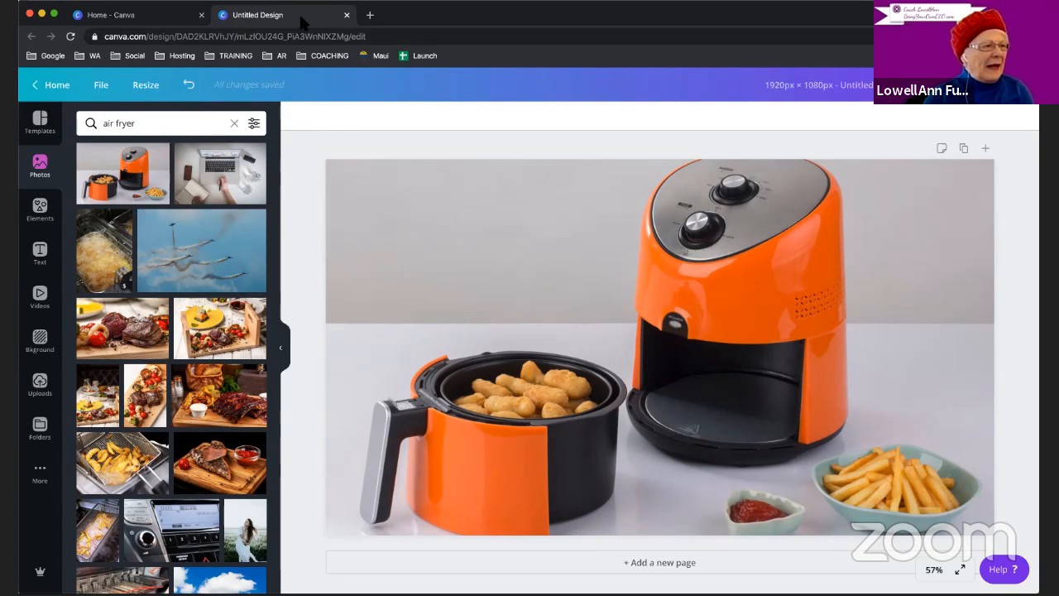
pyautogui.scroll(1, 482, 254)
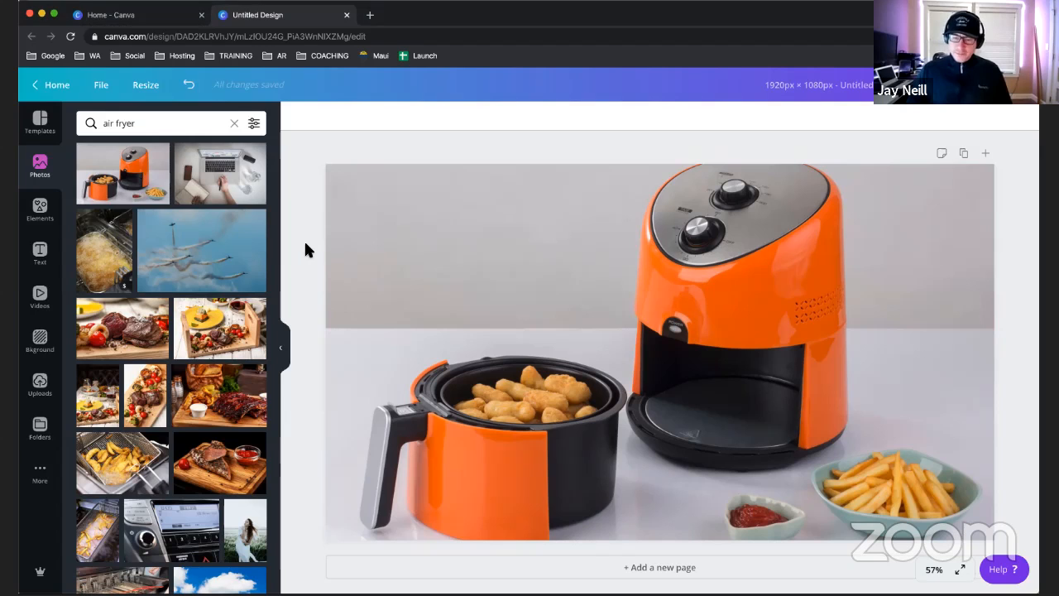
pyautogui.click(39, 392)
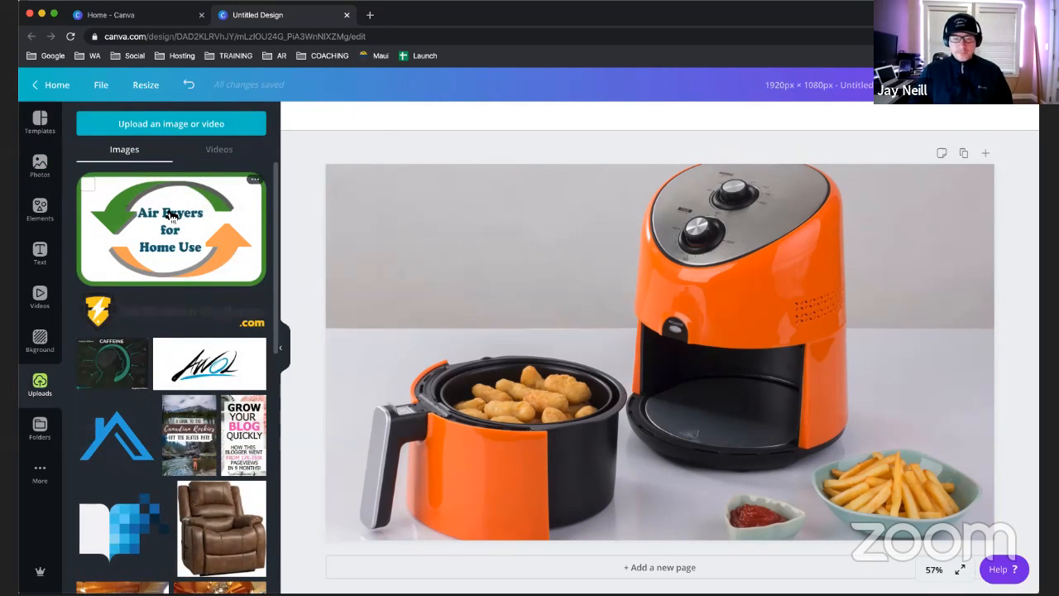
pyautogui.click(170, 215)
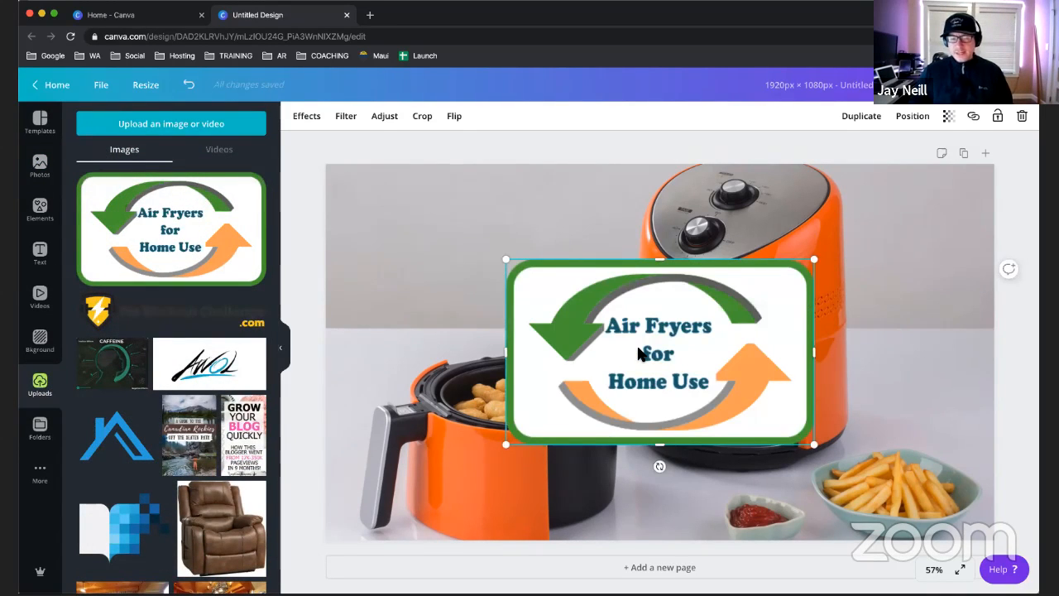
pyautogui.press('Delete')
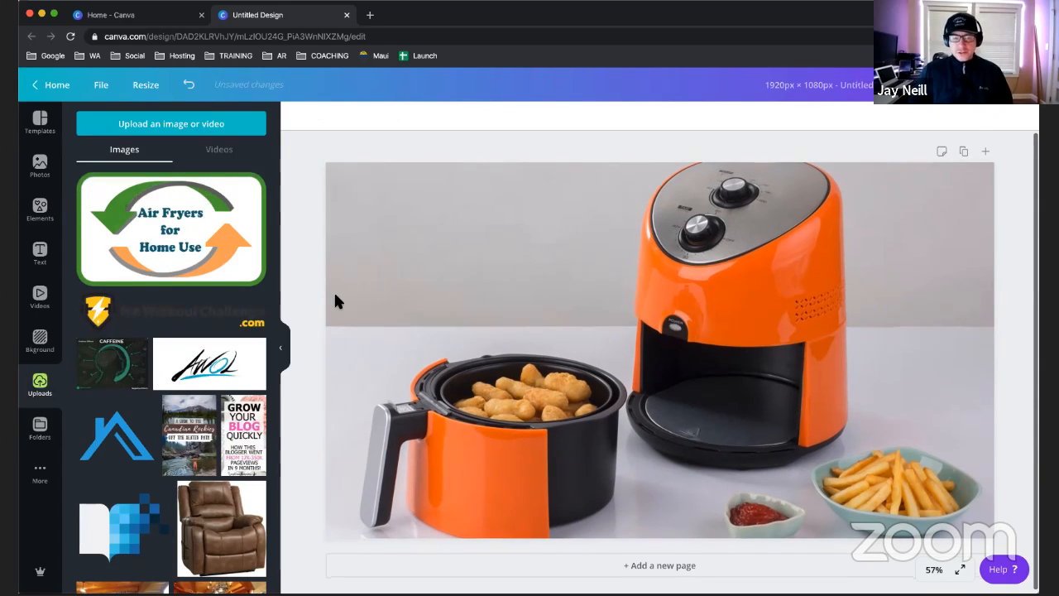
pyautogui.moveTo(164, 230); pyautogui.dragTo(342, 261)
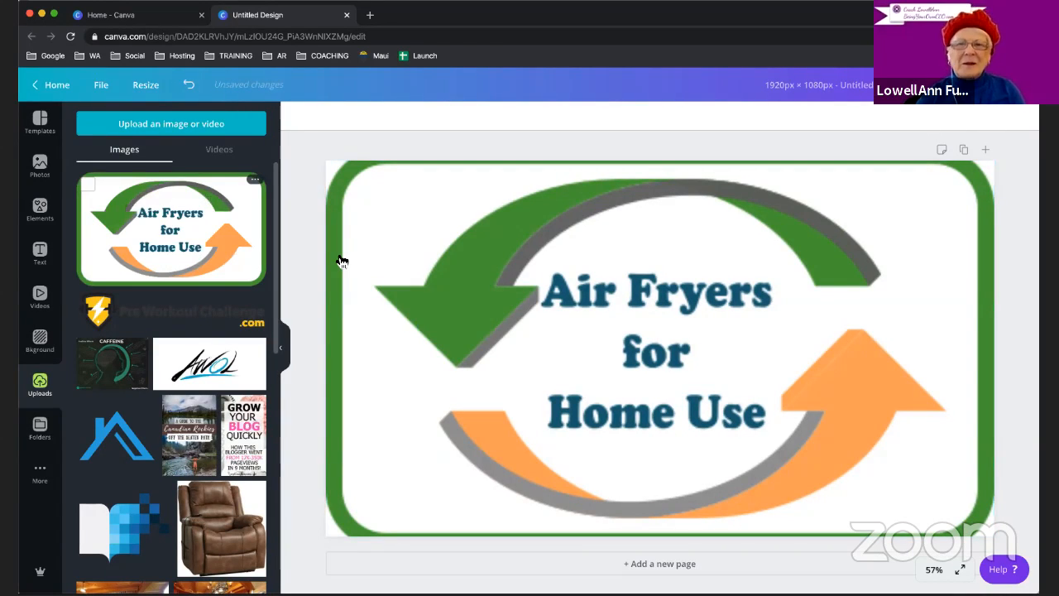
pyautogui.click(188, 86)
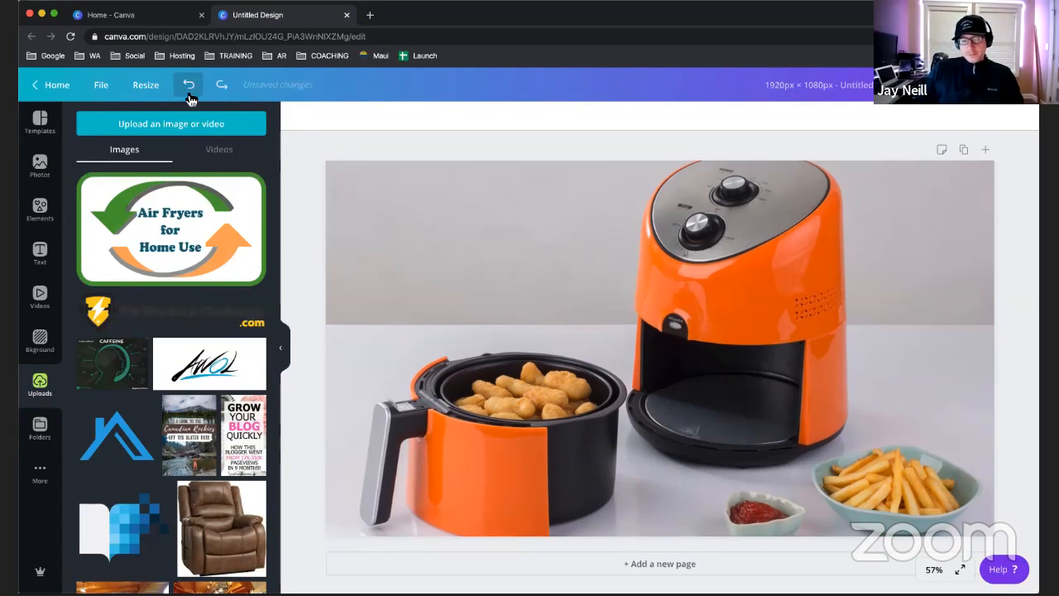
# - Add the uploaded "Air Fryers for Home Use" logo, scaled down and fitted into the lower-right corner of the photo
pyautogui.click(159, 224)
pyautogui.moveTo(704, 369); pyautogui.dragTo(883, 461)
pyautogui.moveTo(692, 353); pyautogui.dragTo(816, 421)
pyautogui.moveTo(930, 497); pyautogui.dragTo(910, 482)
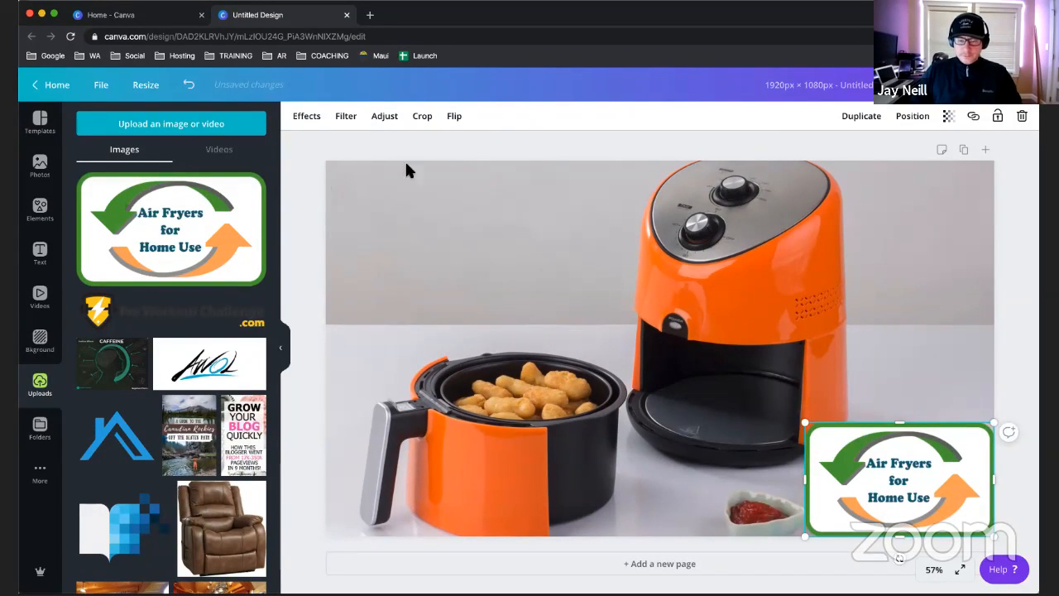
pyautogui.click(487, 138)
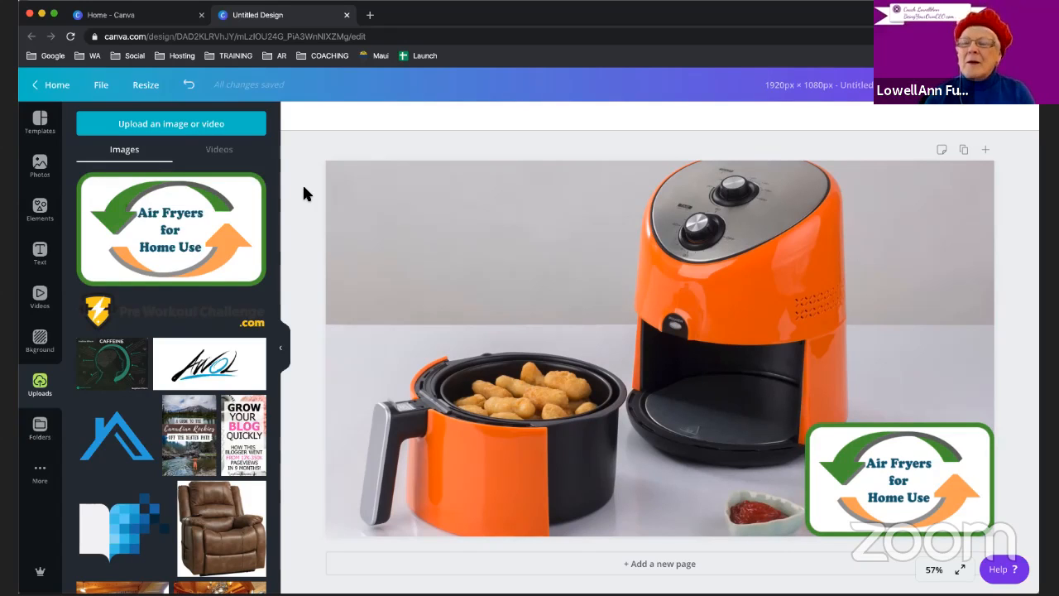
pyautogui.click(39, 208)
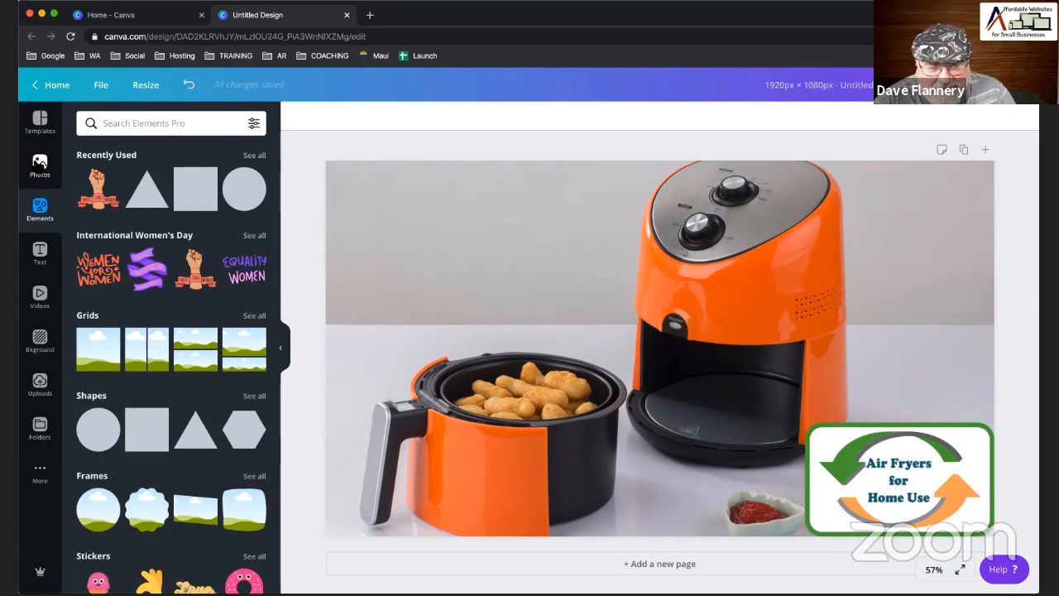
pyautogui.click(38, 164)
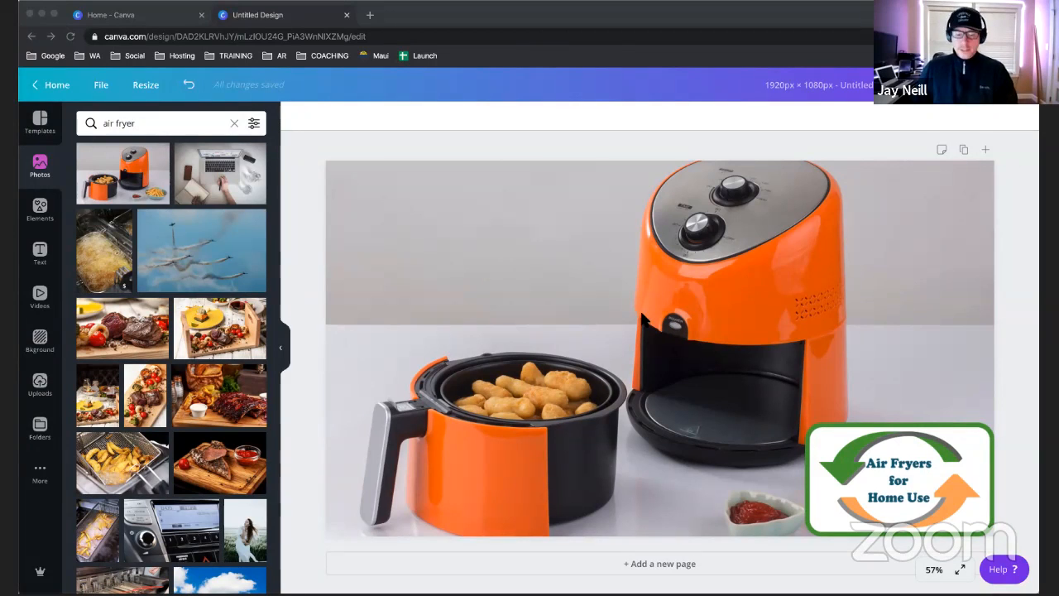
pyautogui.click(402, 1)
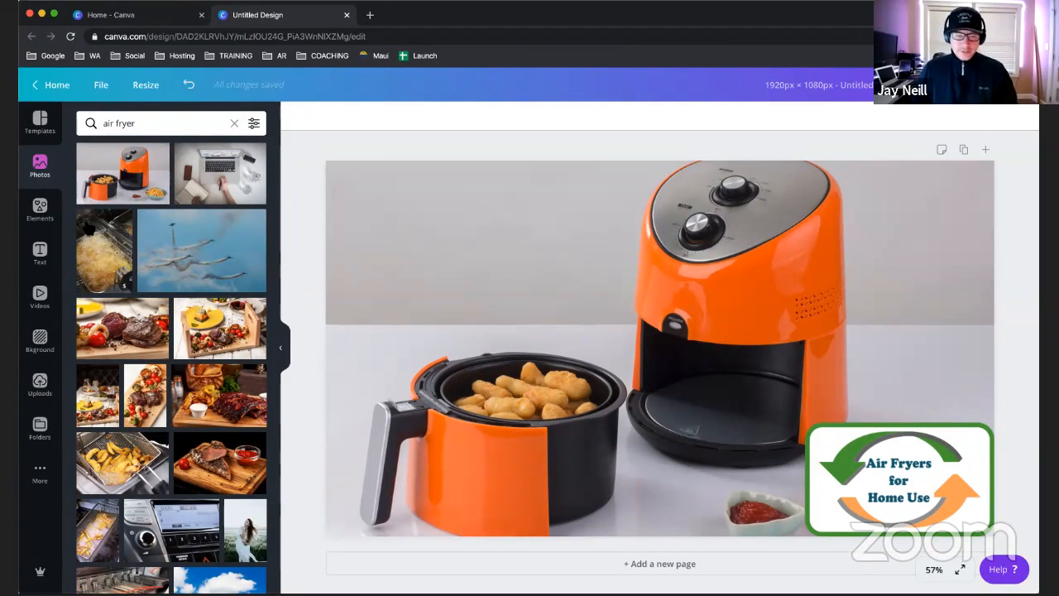
pyautogui.click(40, 252)
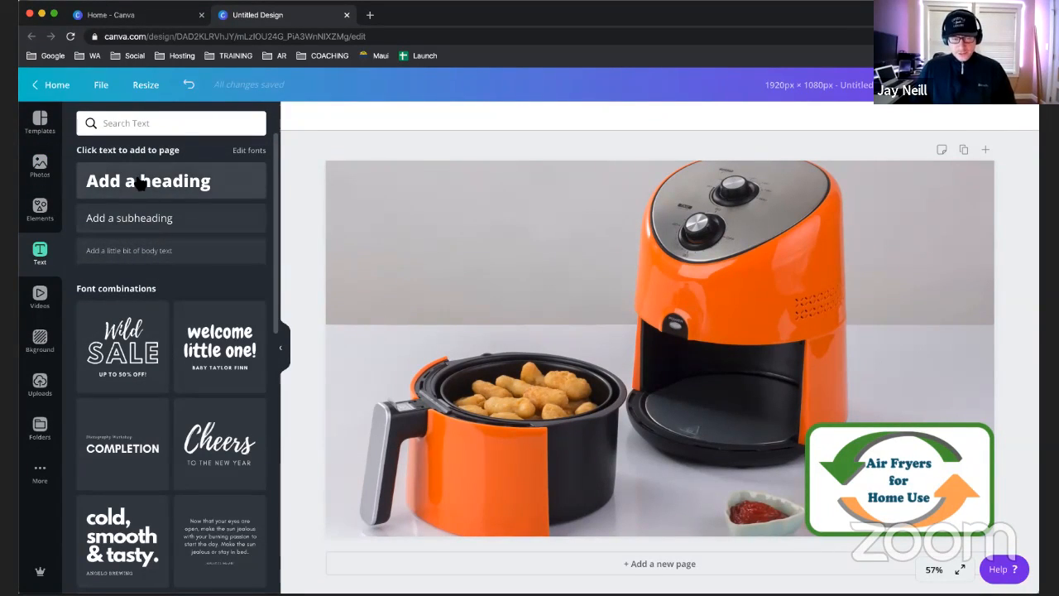
pyautogui.click(178, 182)
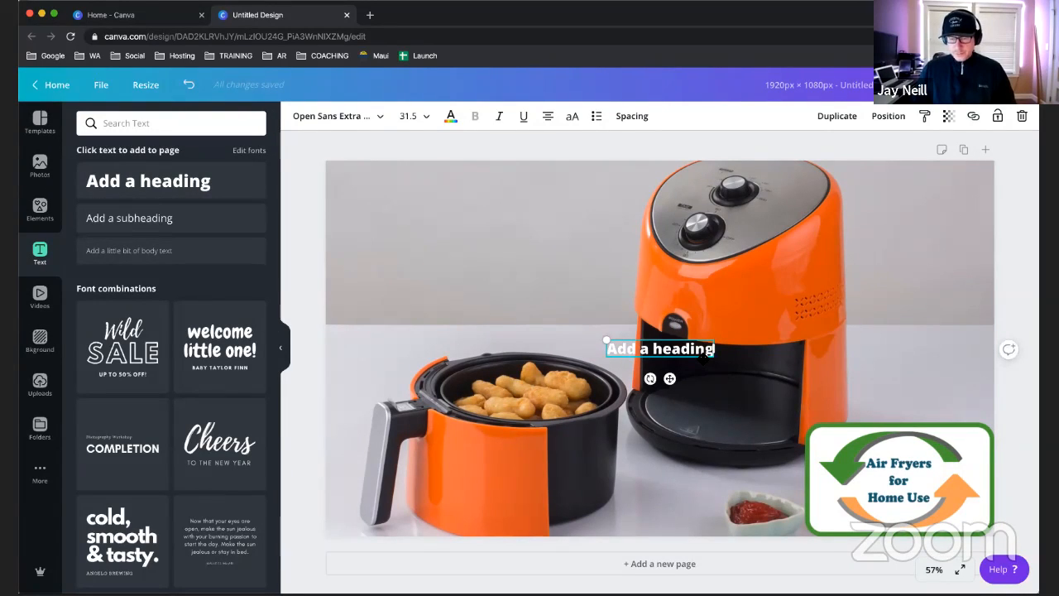
pyautogui.press('BackSpace')
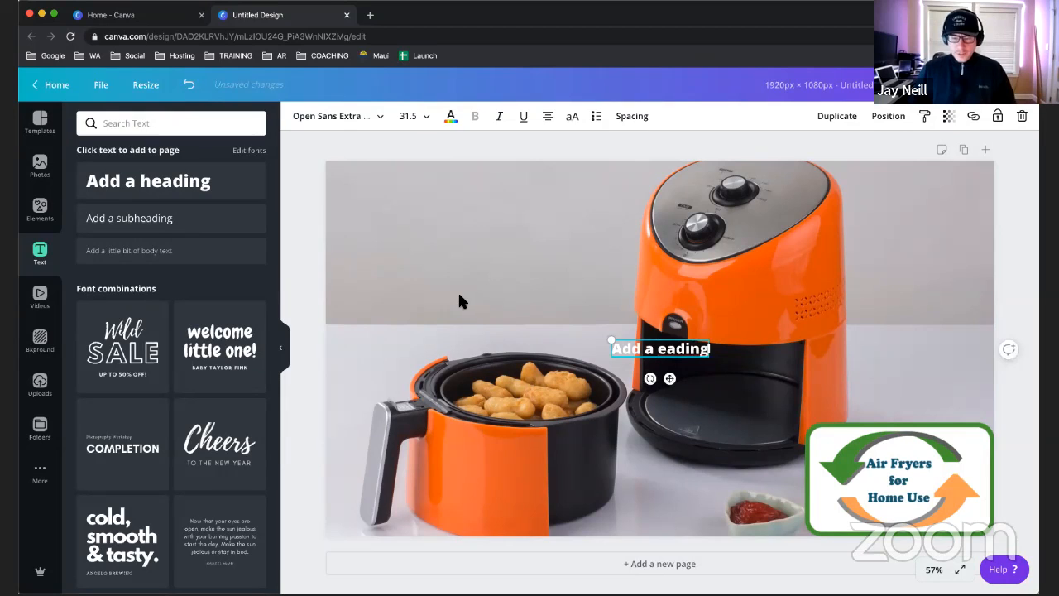
pyautogui.click(458, 291)
pyautogui.click(627, 346)
pyautogui.press('Delete')
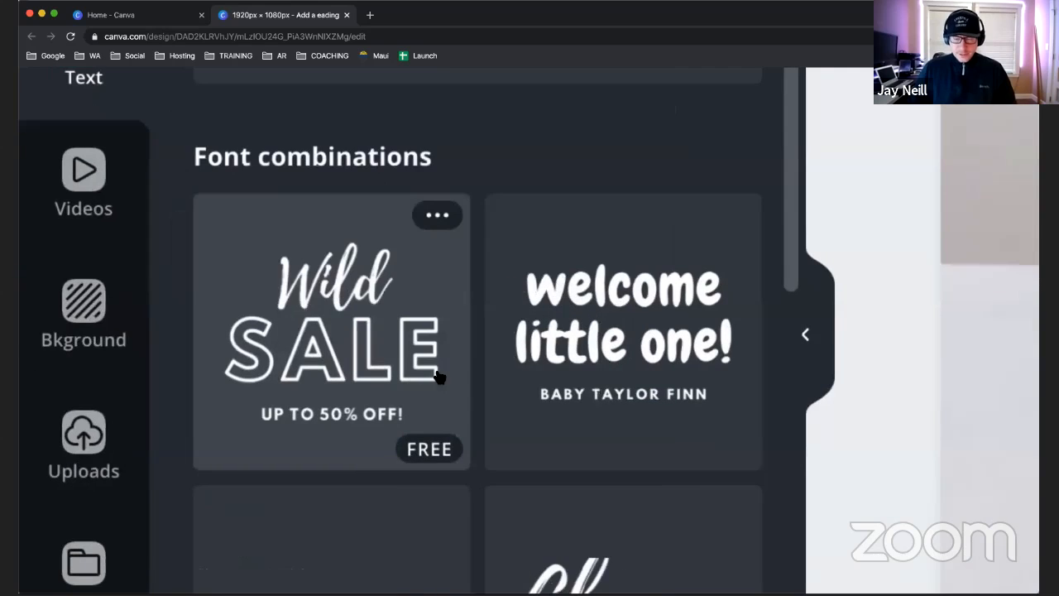
# - Add the free "cold, smooth & tasty." font combination to the page
pyautogui.scroll(-2, 439, 377)
pyautogui.scroll(1, 438, 376)
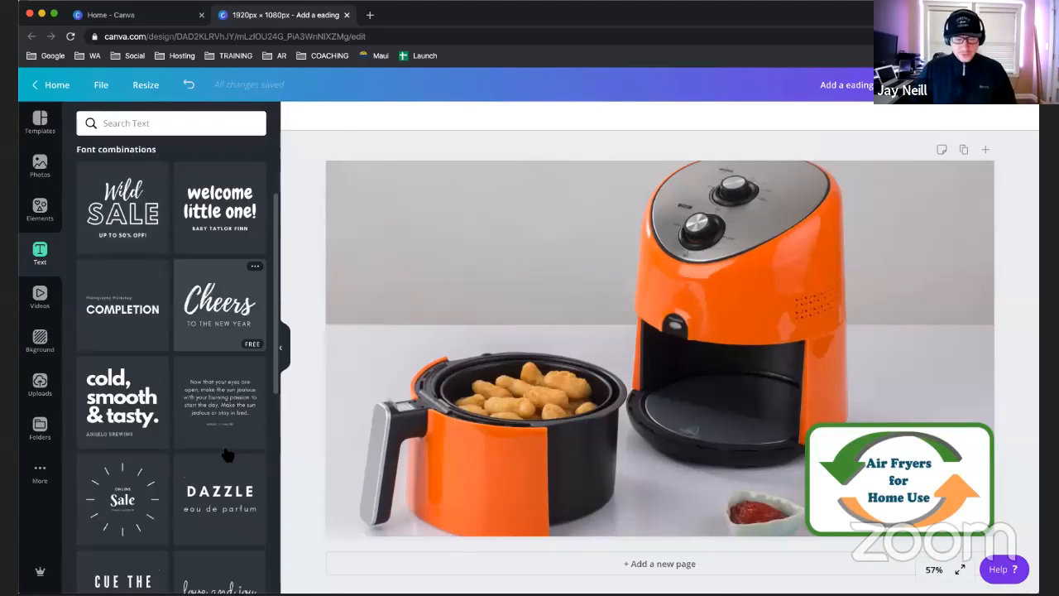
pyautogui.scroll(-1, 124, 373)
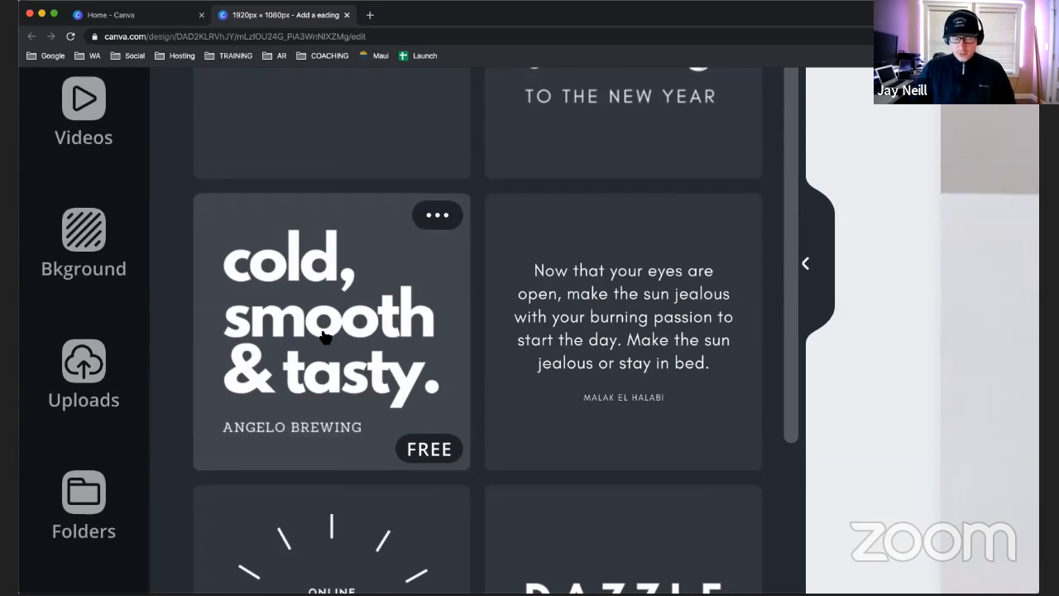
pyautogui.press('super+0')
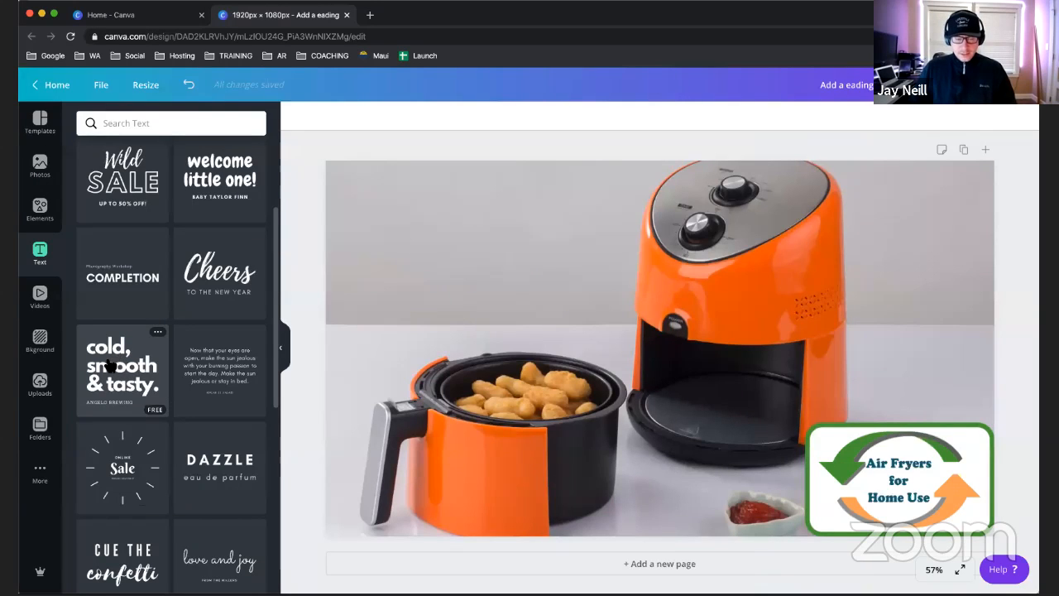
pyautogui.click(110, 366)
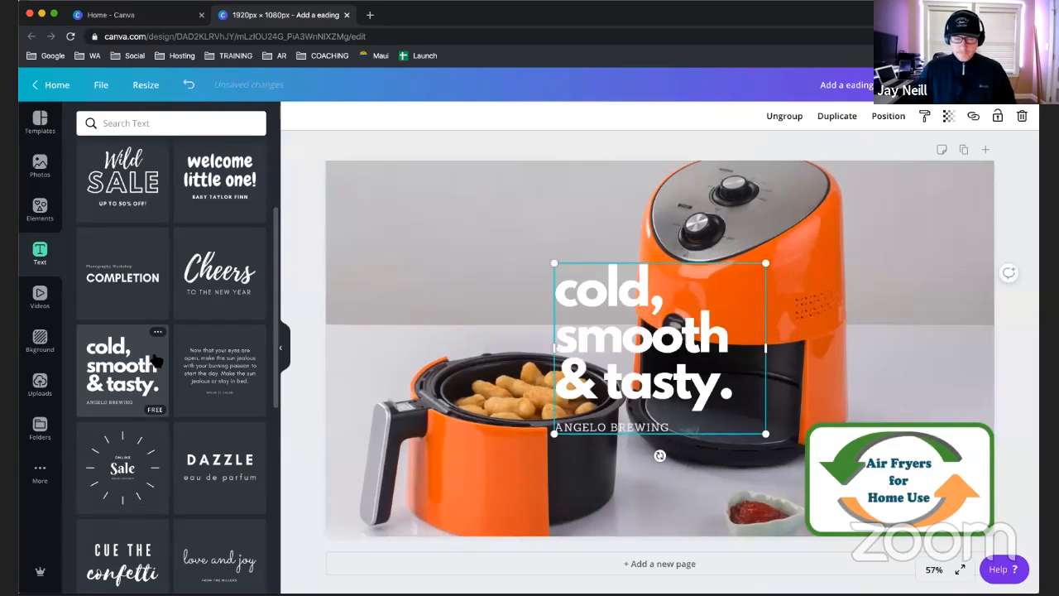
# - Move the "cold, smooth & tasty." text group onto the grey wall above the fryer basket
pyautogui.click(602, 432)
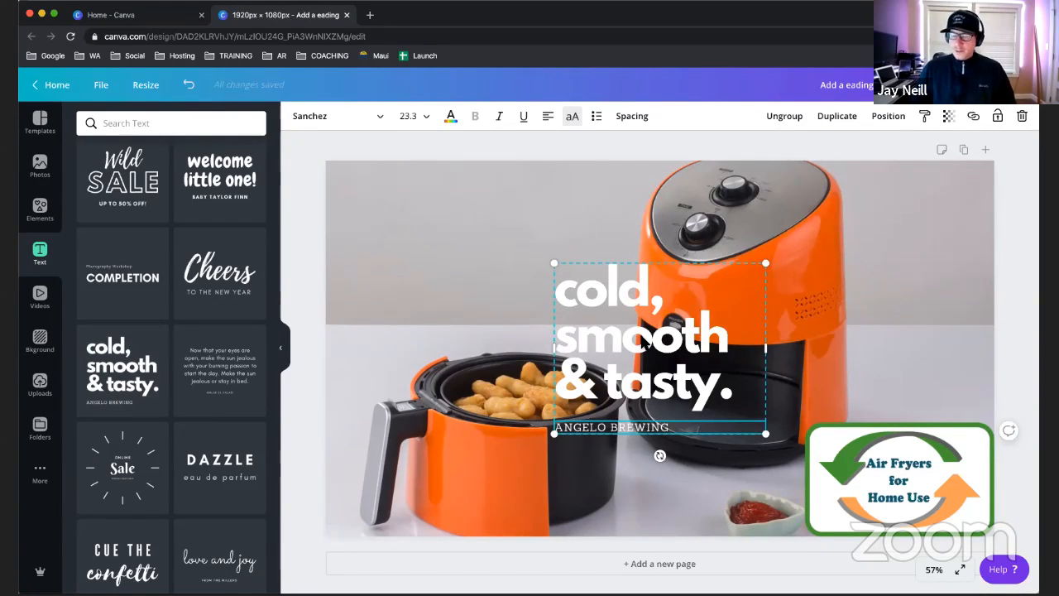
pyautogui.moveTo(648, 349); pyautogui.dragTo(481, 235)
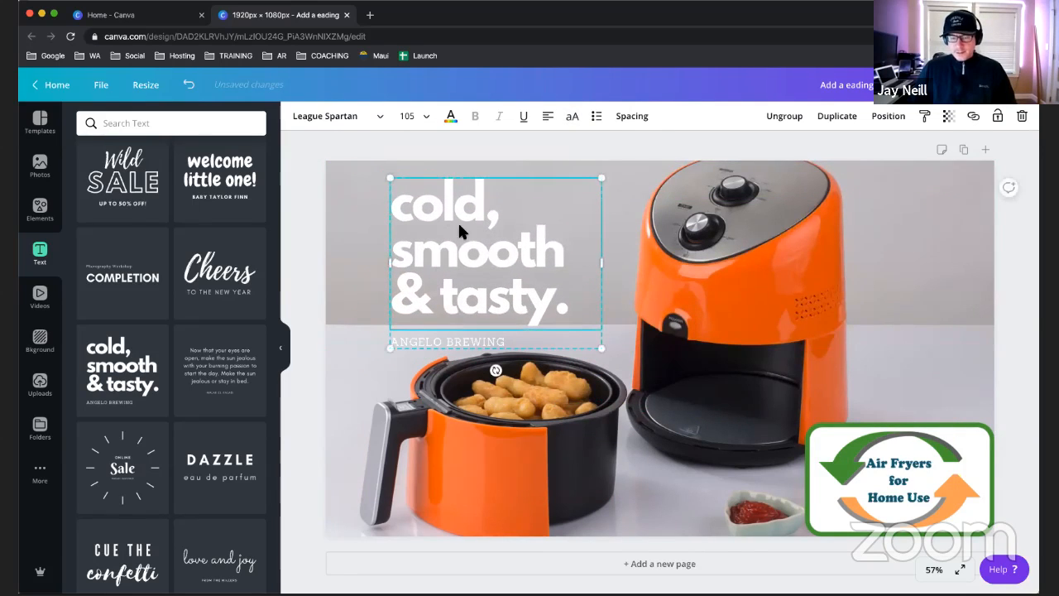
pyautogui.click(461, 343)
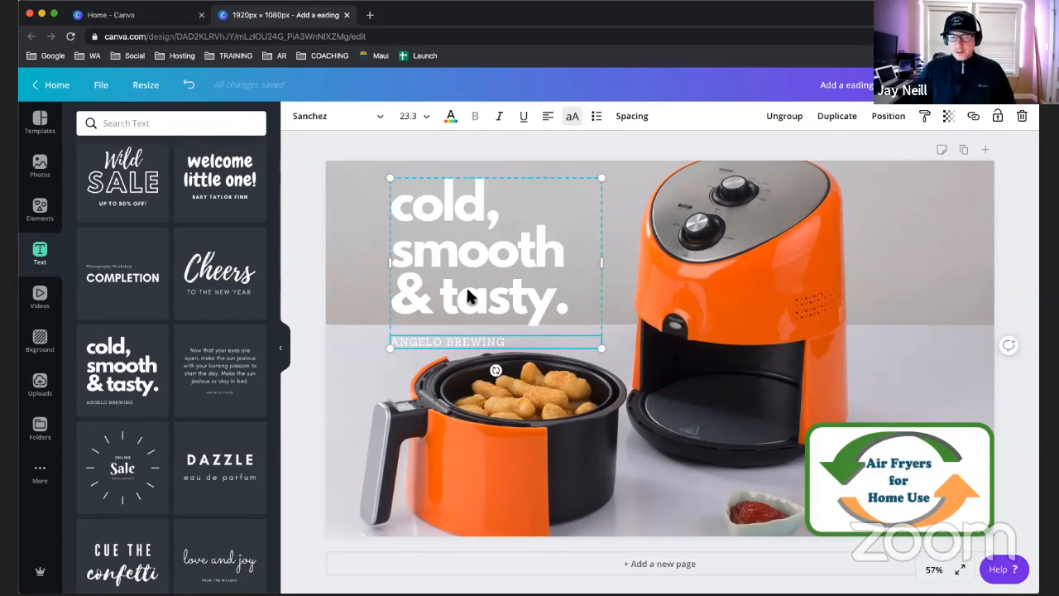
pyautogui.moveTo(467, 292)
pyautogui.mouseDown()
pyautogui.moveTo(551, 282)
pyautogui.moveTo(568, 296)
pyautogui.moveTo(485, 277)
pyautogui.moveTo(475, 298)
pyautogui.mouseUp()
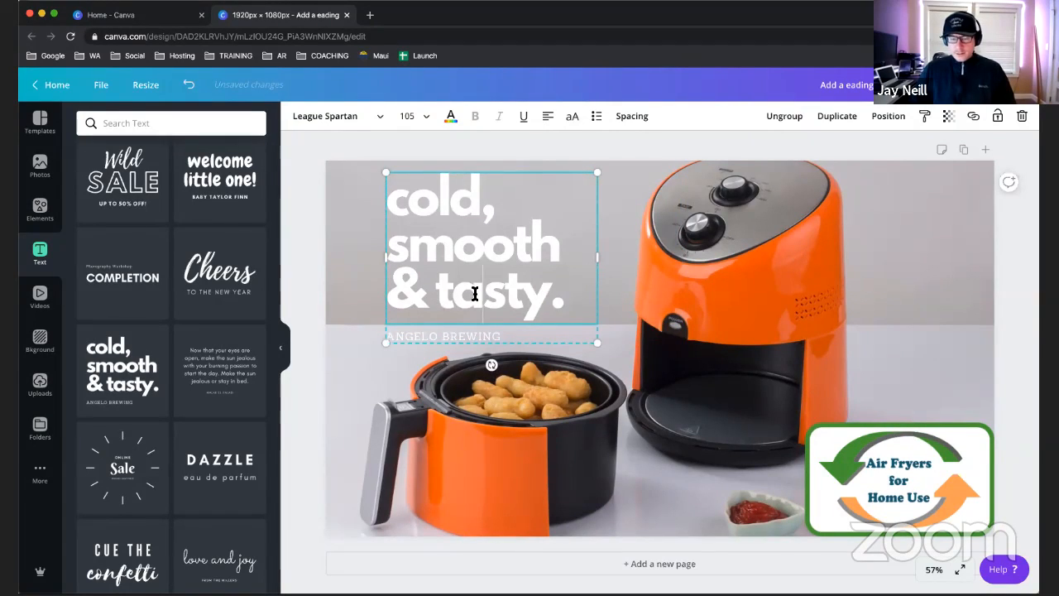
# - Try deleting the "ANGELO BREWING" line and the "cold, smooth & tasty." text separately, undoing each deletion
pyautogui.doubleClick(416, 251)
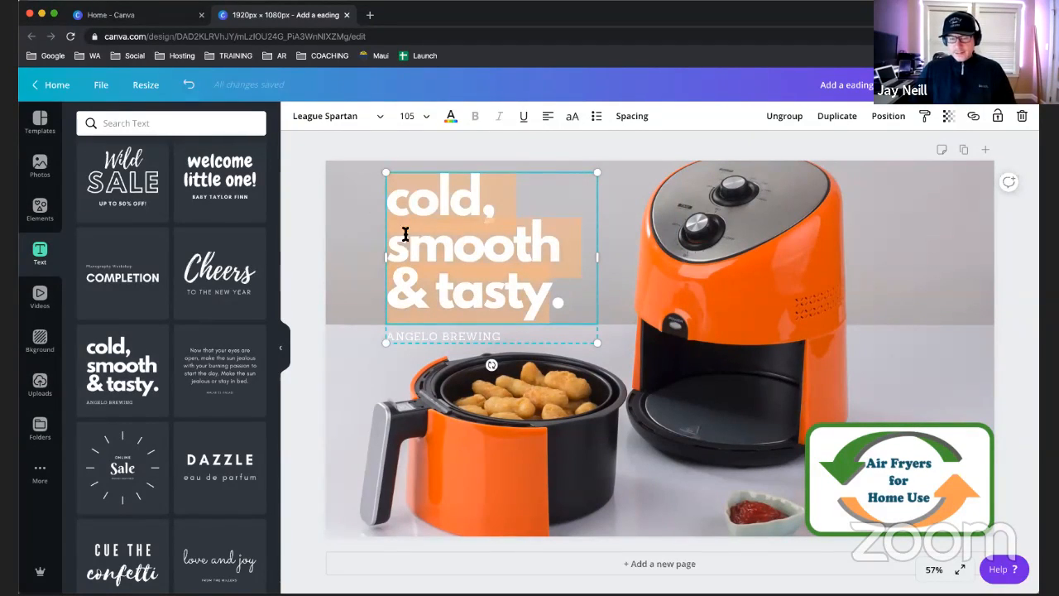
pyautogui.click(406, 333)
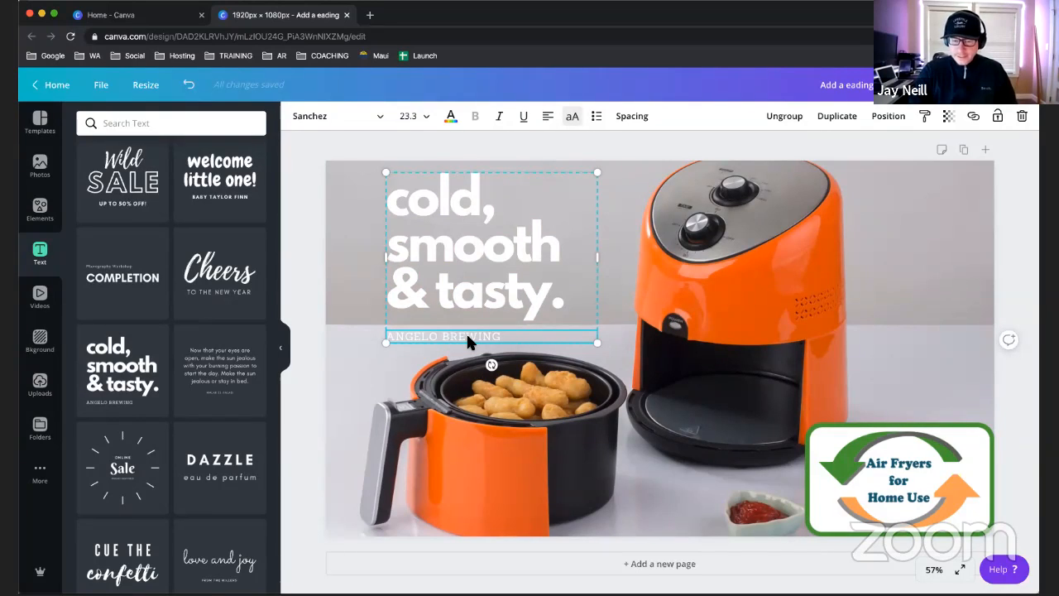
pyautogui.press('Delete')
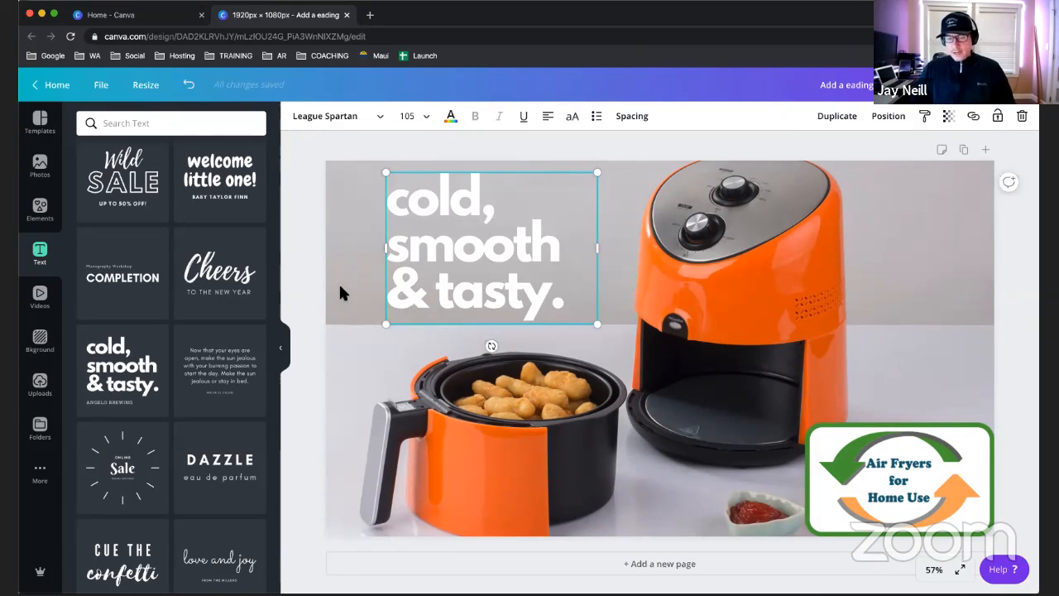
pyautogui.click(189, 84)
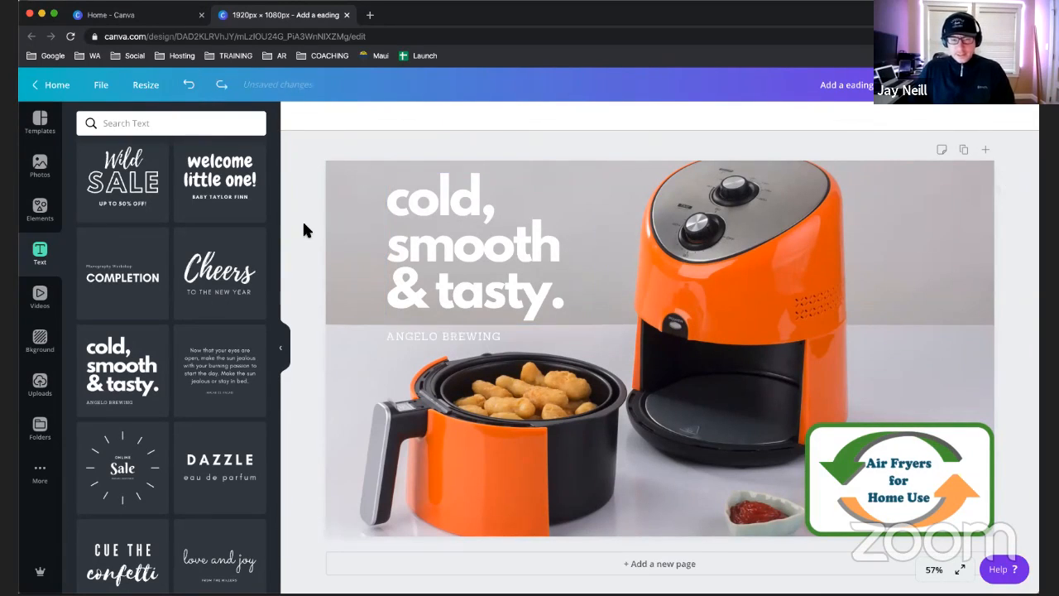
pyautogui.click(421, 252)
pyautogui.press('Delete')
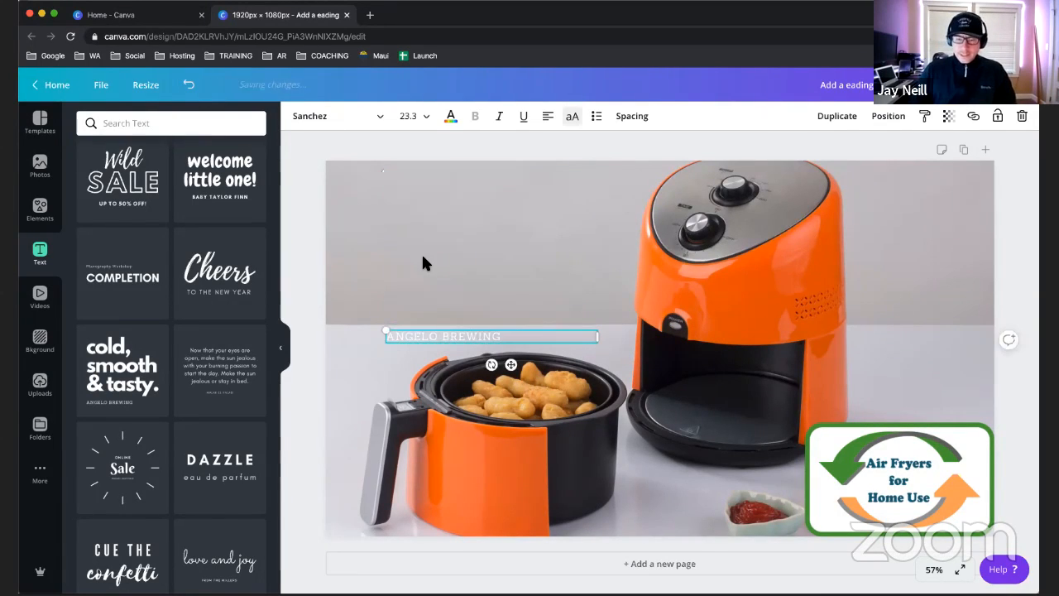
pyautogui.hotkey('ctrl', 'z')
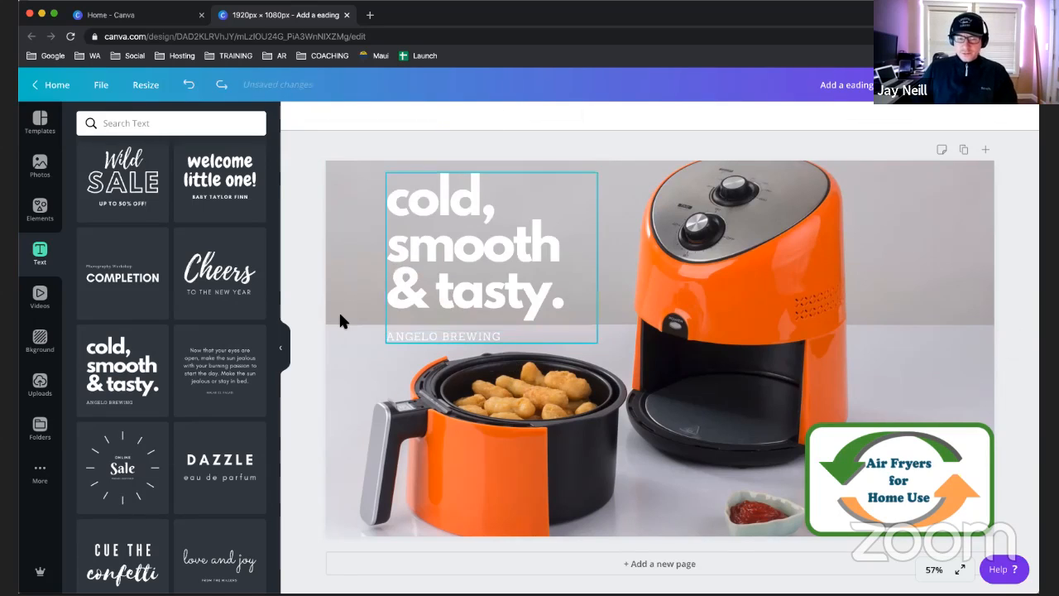
# - Ungroup the text combination and delete its "ANGELO BREWING" line
pyautogui.click(470, 289)
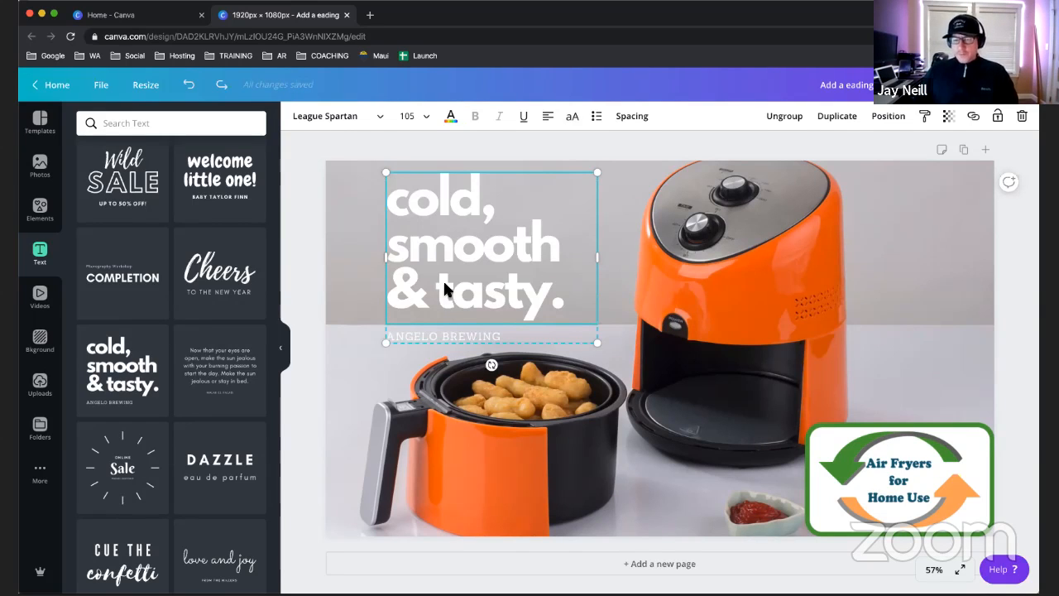
pyautogui.click(786, 121)
pyautogui.click(430, 339)
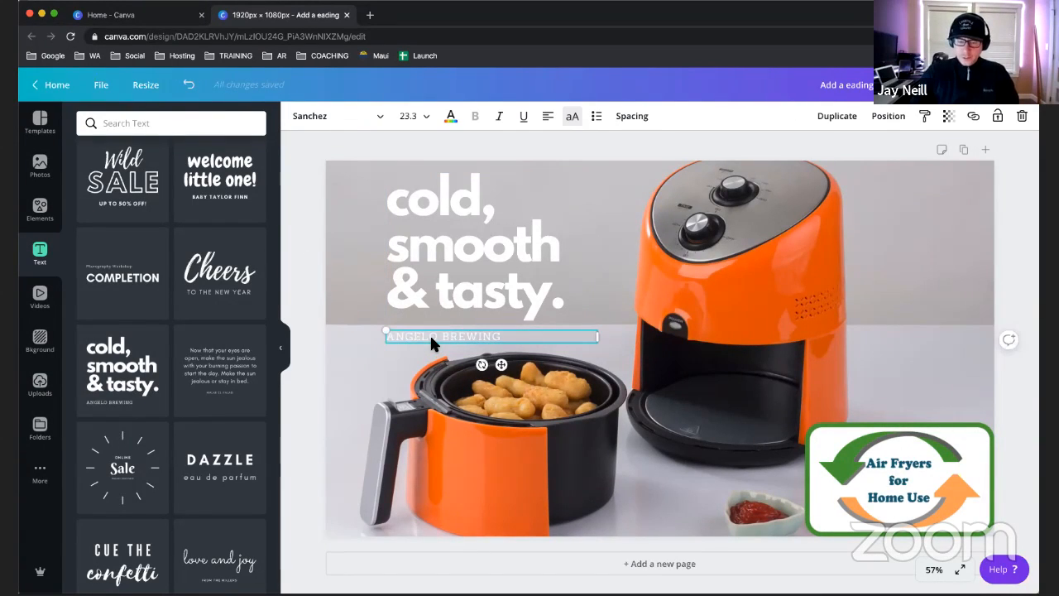
pyautogui.press('Delete')
pyautogui.click(437, 297)
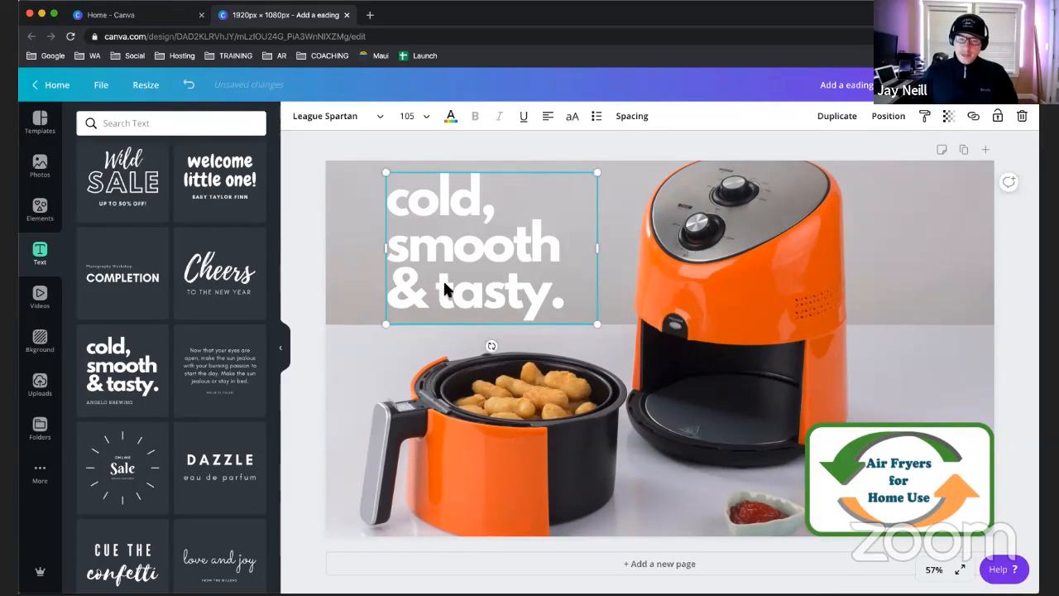
# - Replace the heading text with the copied address "airfryersforhomeuse.com" and widen its text box to fit one line
pyautogui.moveTo(602, 253); pyautogui.dragTo(911, 230)
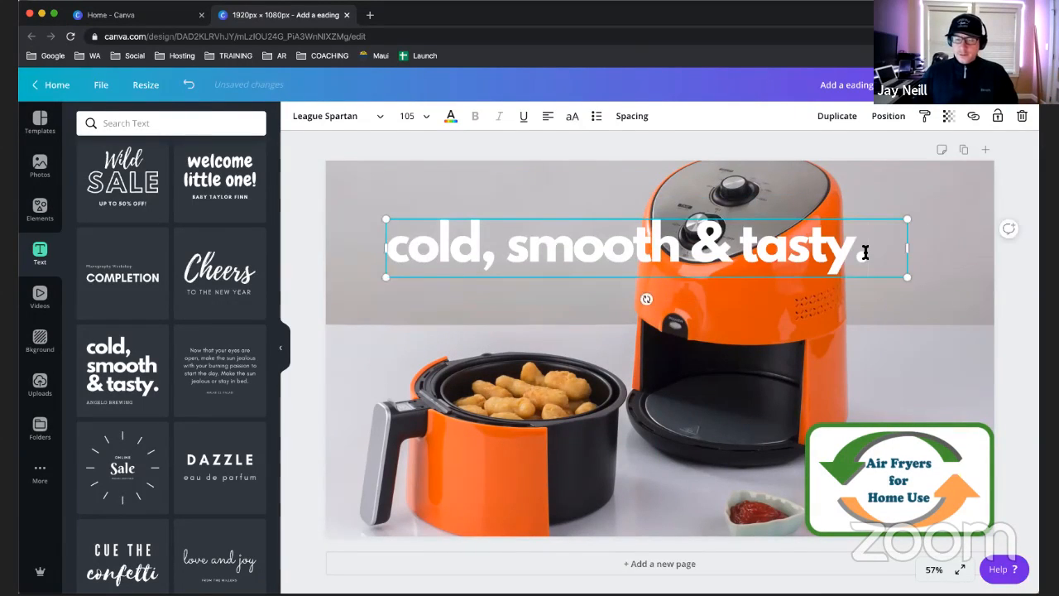
pyautogui.doubleClick(866, 251)
pyautogui.rightClick(551, 255)
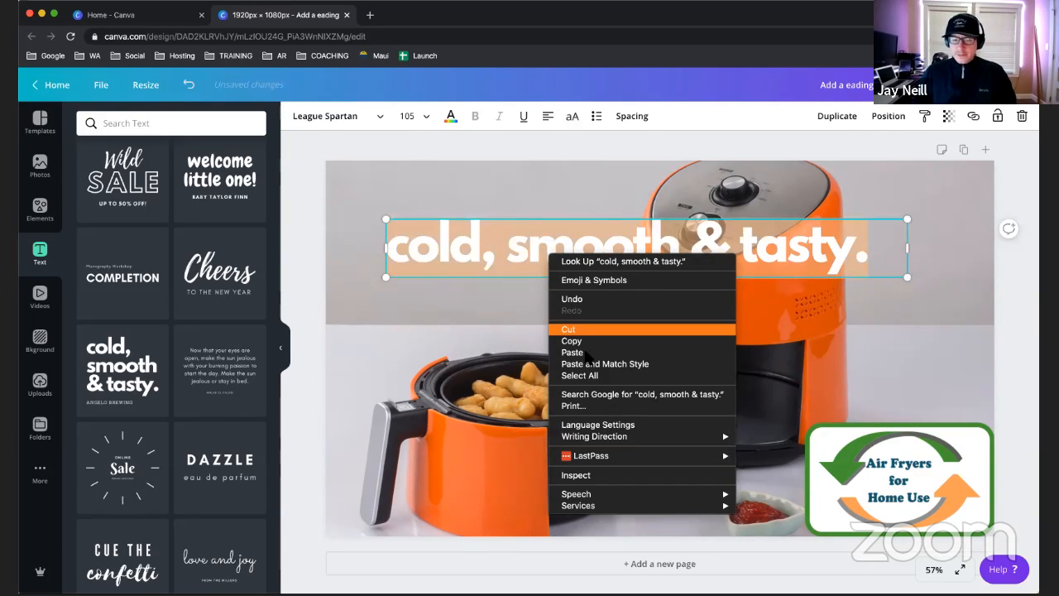
pyautogui.click(601, 364)
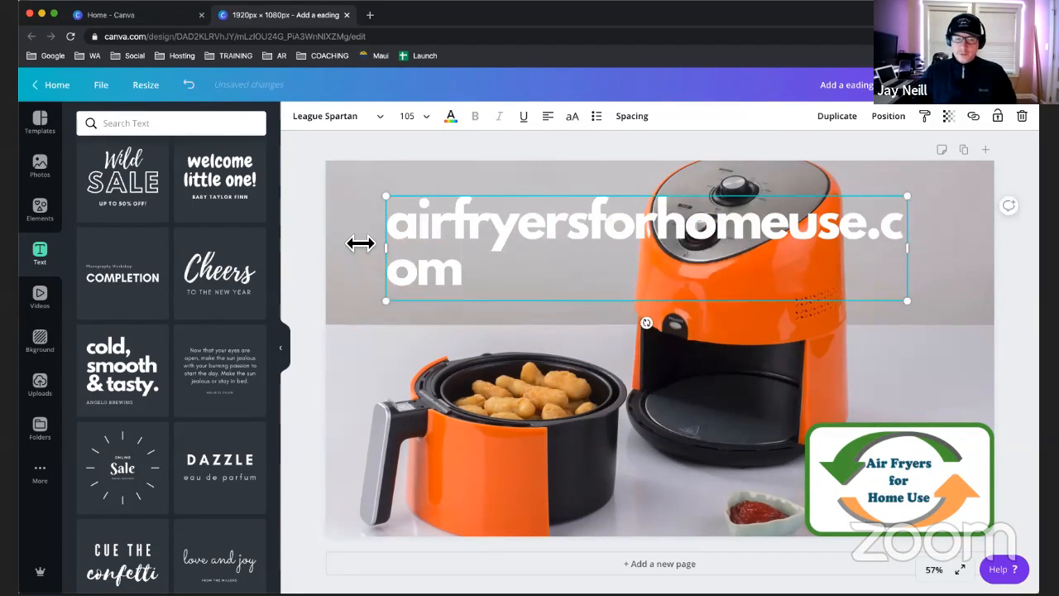
pyautogui.moveTo(379, 248); pyautogui.dragTo(325, 252)
pyautogui.moveTo(914, 259); pyautogui.dragTo(953, 245)
# - Capitalise the first letter of each word in the heading to read "AirFryersForHomeUse.com"
pyautogui.click(346, 248)
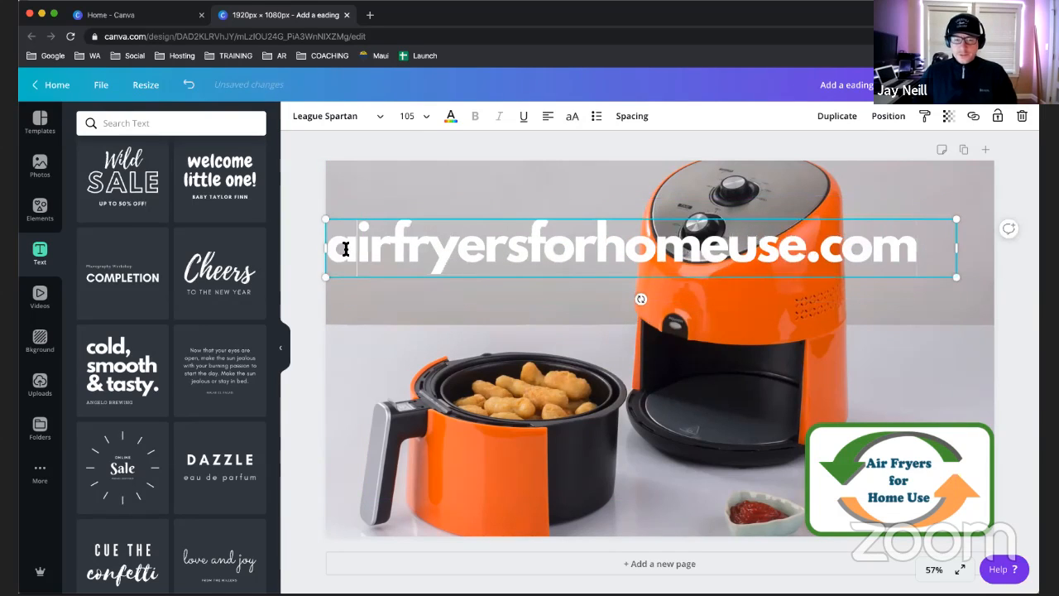
pyautogui.write('Air')
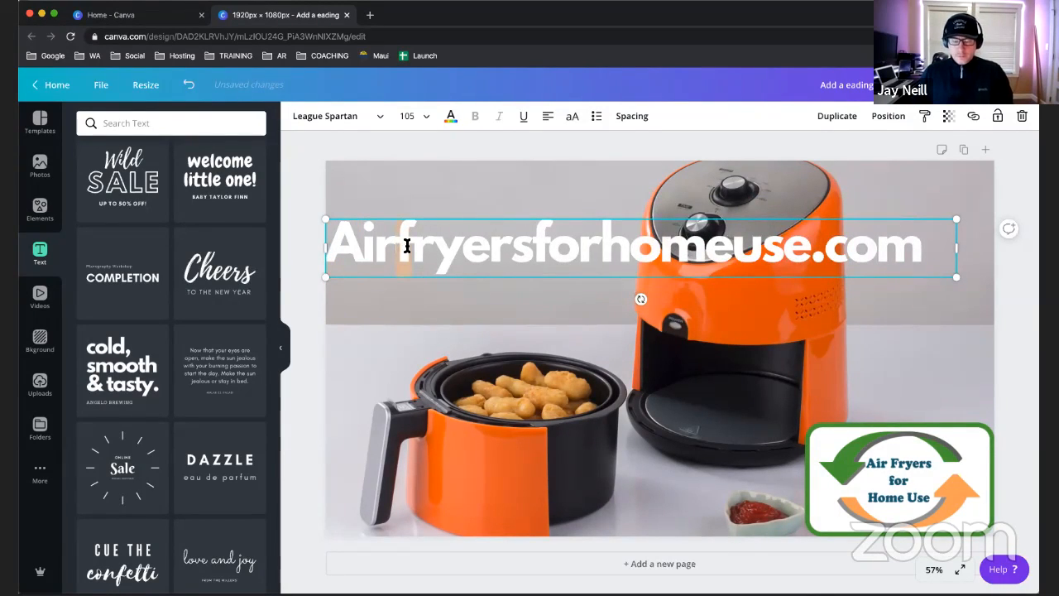
pyautogui.write('F')
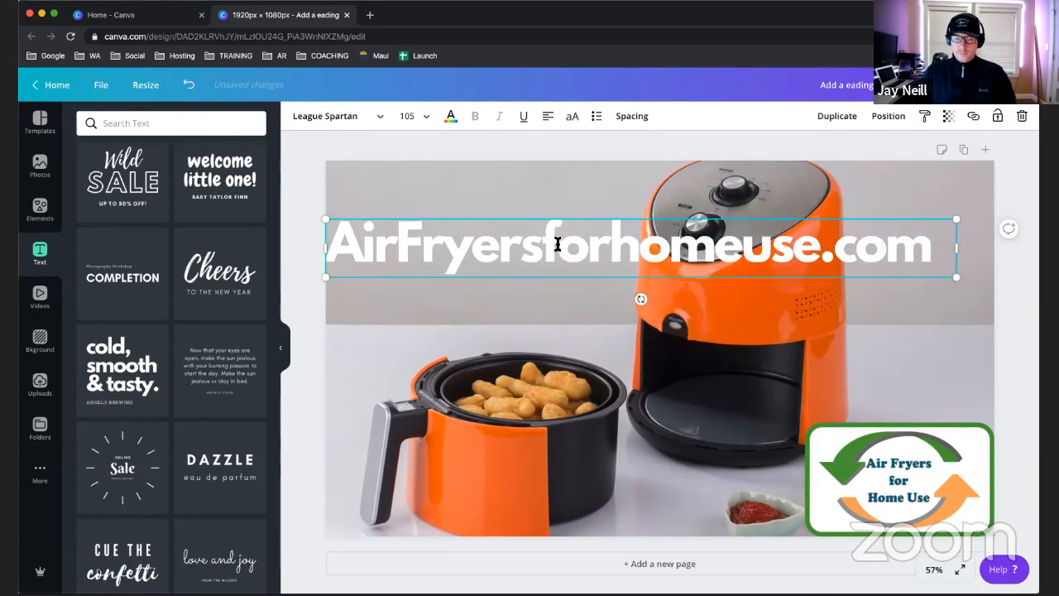
pyautogui.click(556, 244)
pyautogui.press('BackSpace')
pyautogui.write('F')
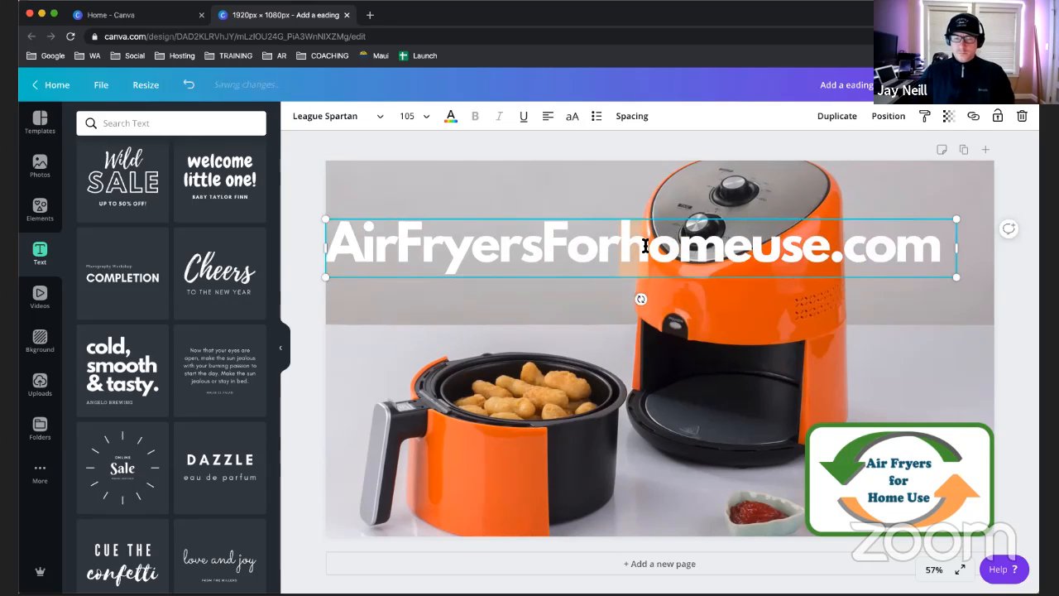
pyautogui.click(645, 246)
pyautogui.press('BackSpace')
pyautogui.write('H')
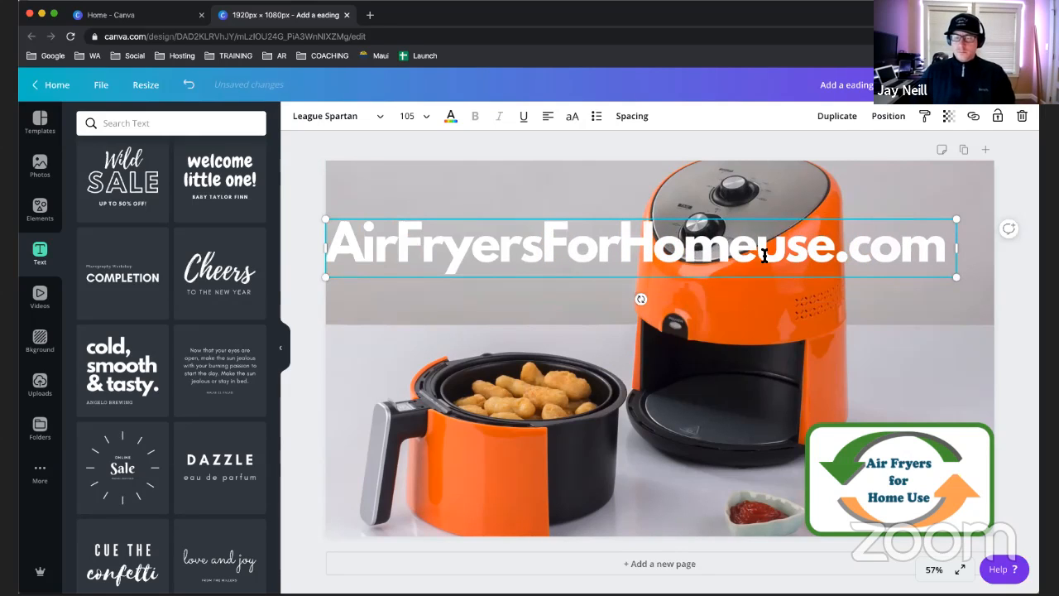
pyautogui.moveTo(758, 252); pyautogui.dragTo(772, 250)
pyautogui.write('U')
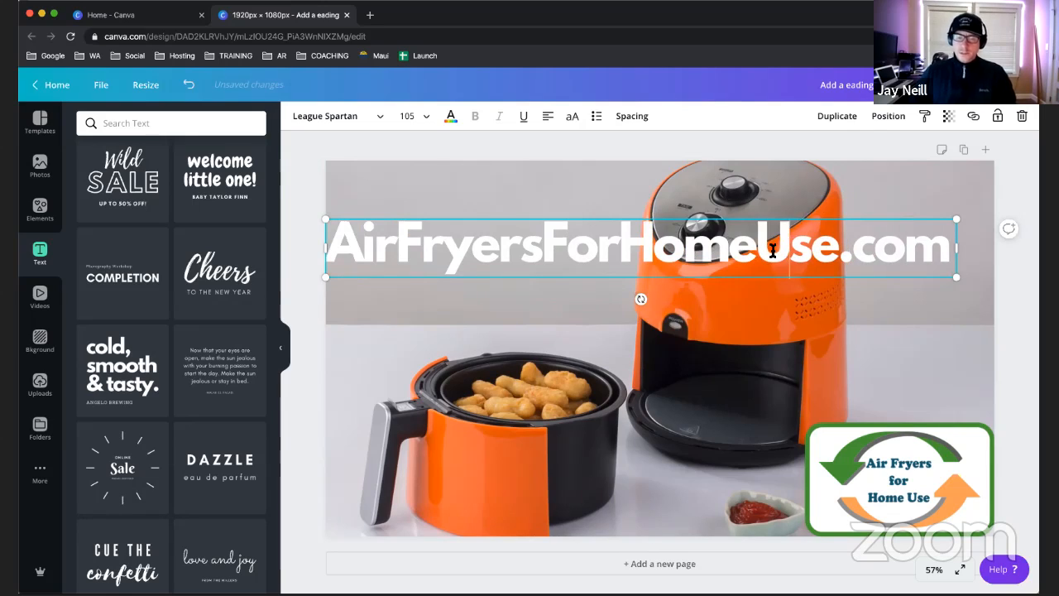
# - Set the heading's font size to 64 and narrow its text box to just past the web address
pyautogui.click(298, 291)
pyautogui.click(509, 248)
pyautogui.click(429, 118)
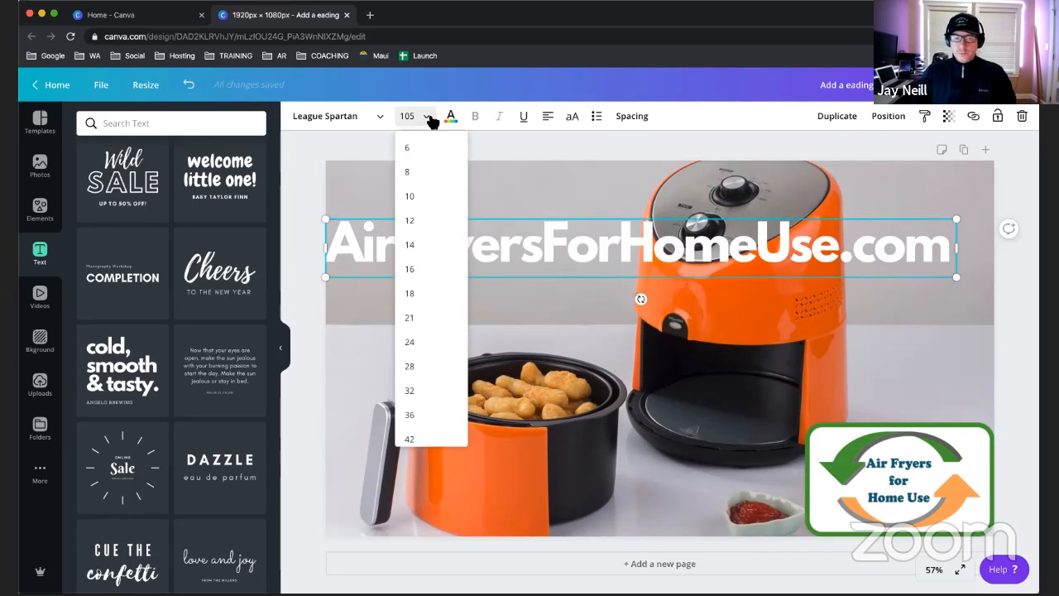
pyautogui.scroll(-3, 435, 405)
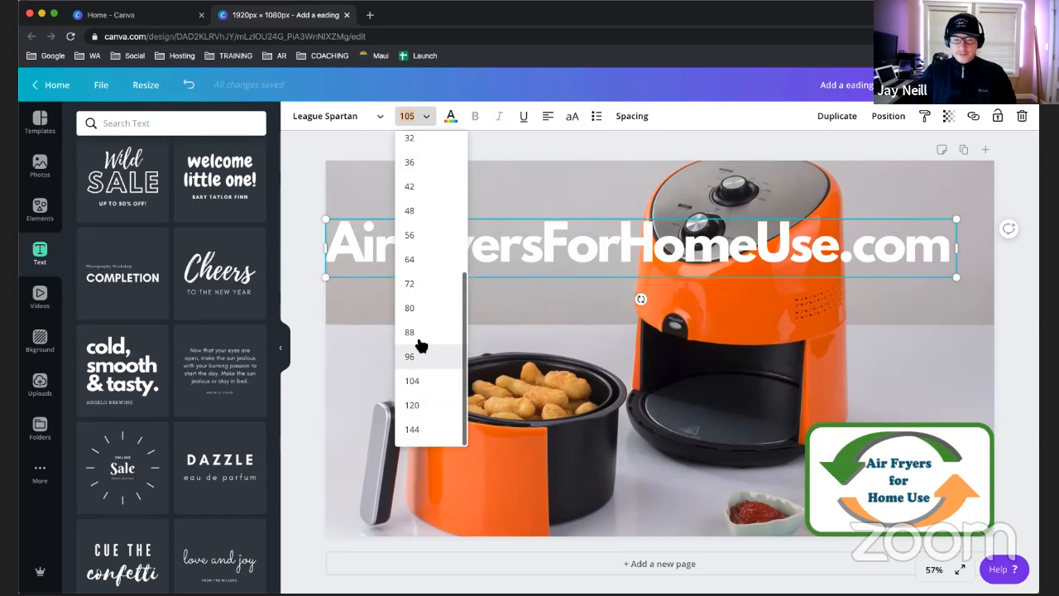
pyautogui.click(418, 333)
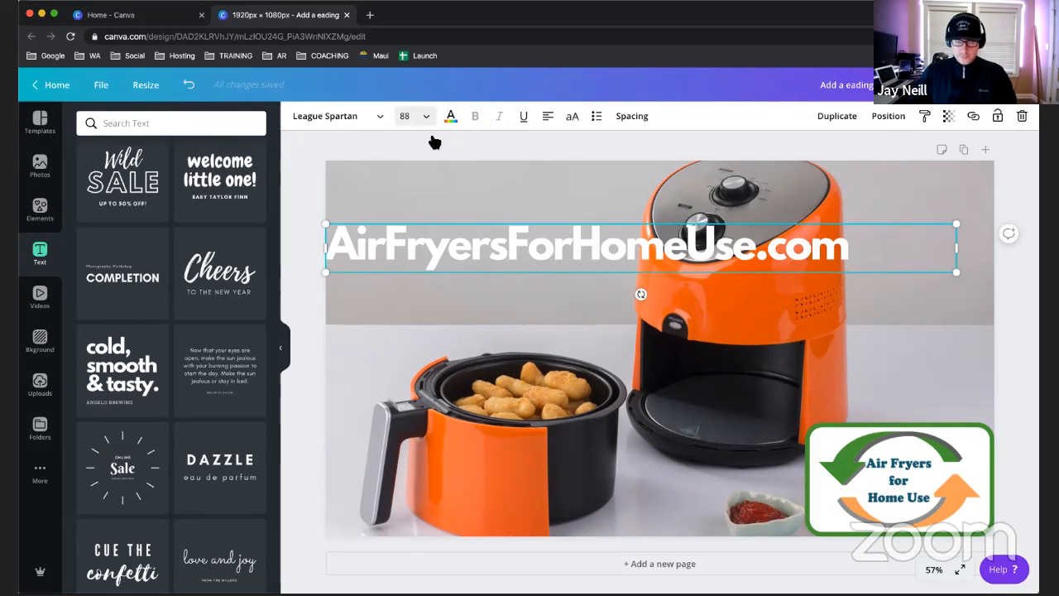
pyautogui.click(421, 116)
pyautogui.click(413, 253)
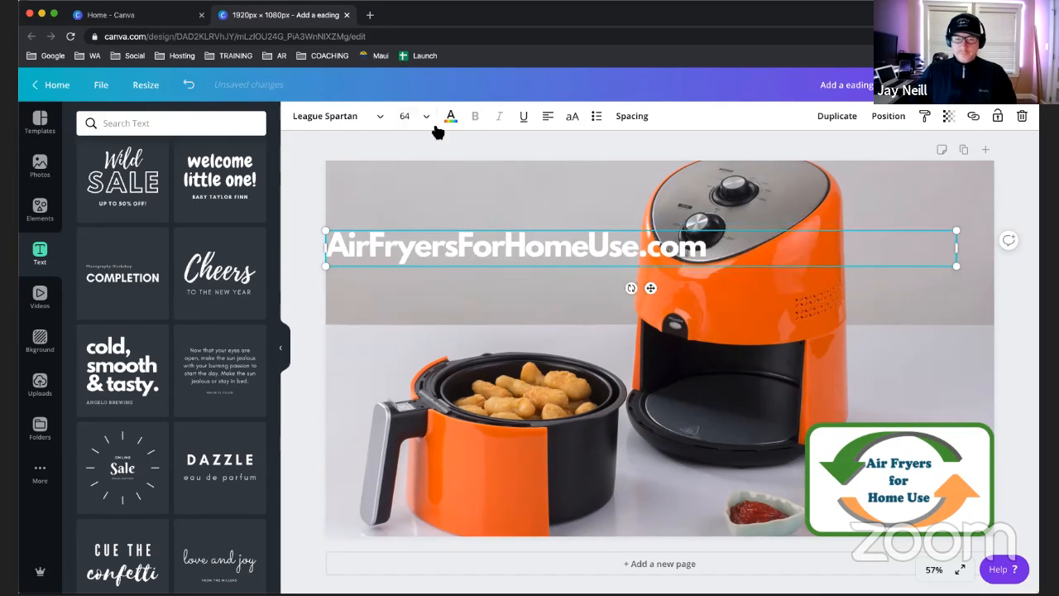
pyautogui.moveTo(962, 250); pyautogui.dragTo(739, 257)
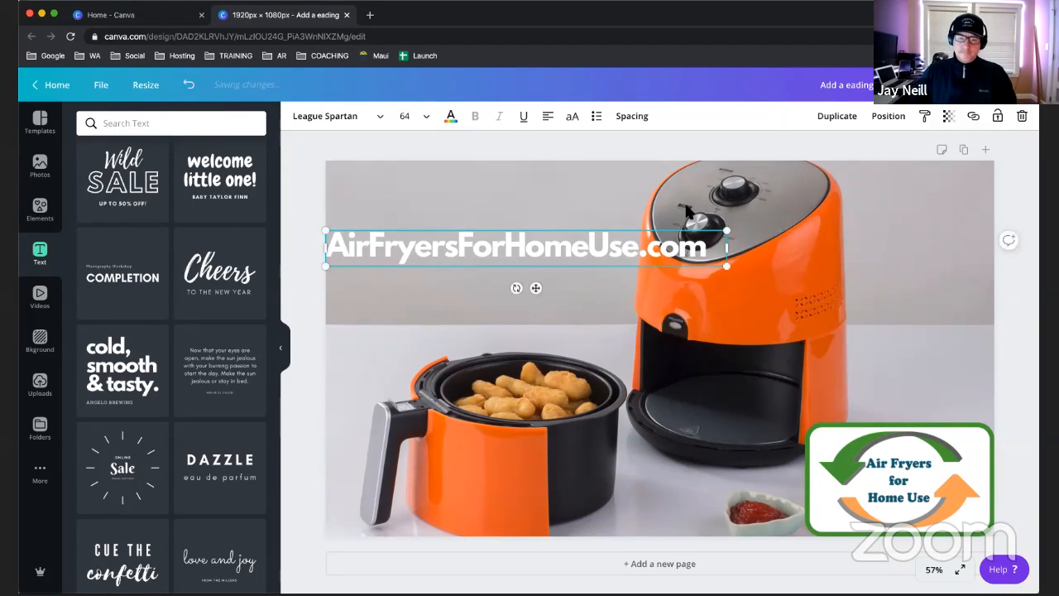
# - Set the heading's font size to 48 and move it to the upper-left corner of the photo
pyautogui.click(426, 117)
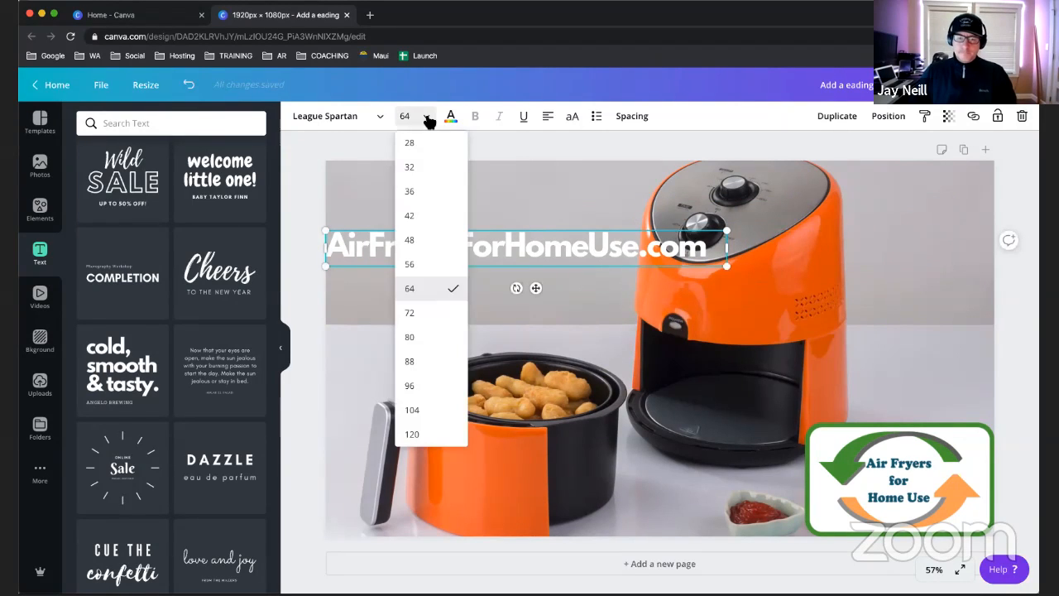
pyautogui.click(416, 238)
pyautogui.moveTo(477, 234); pyautogui.dragTo(475, 191)
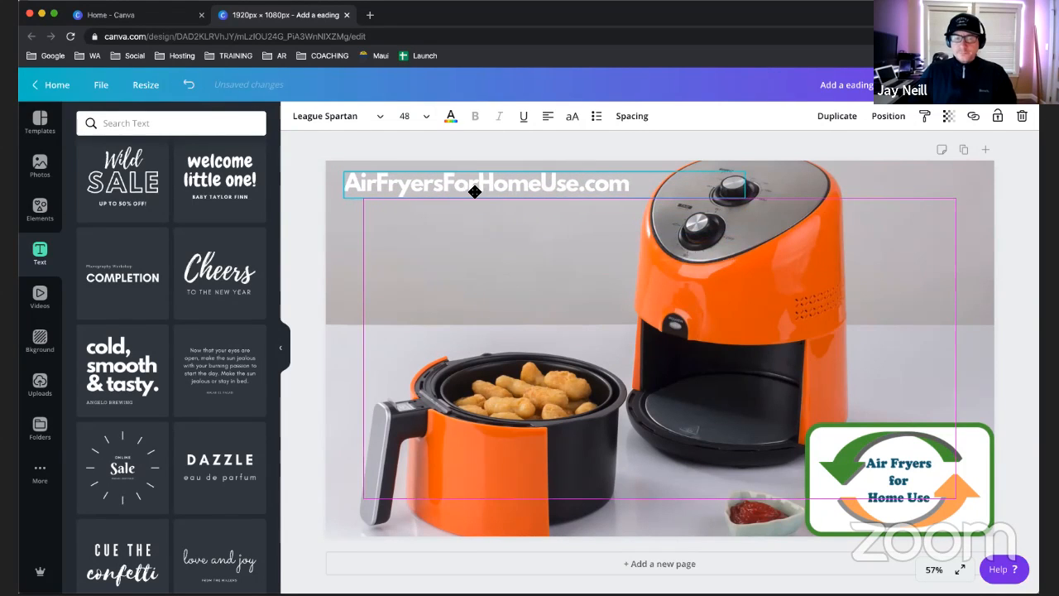
pyautogui.click(304, 238)
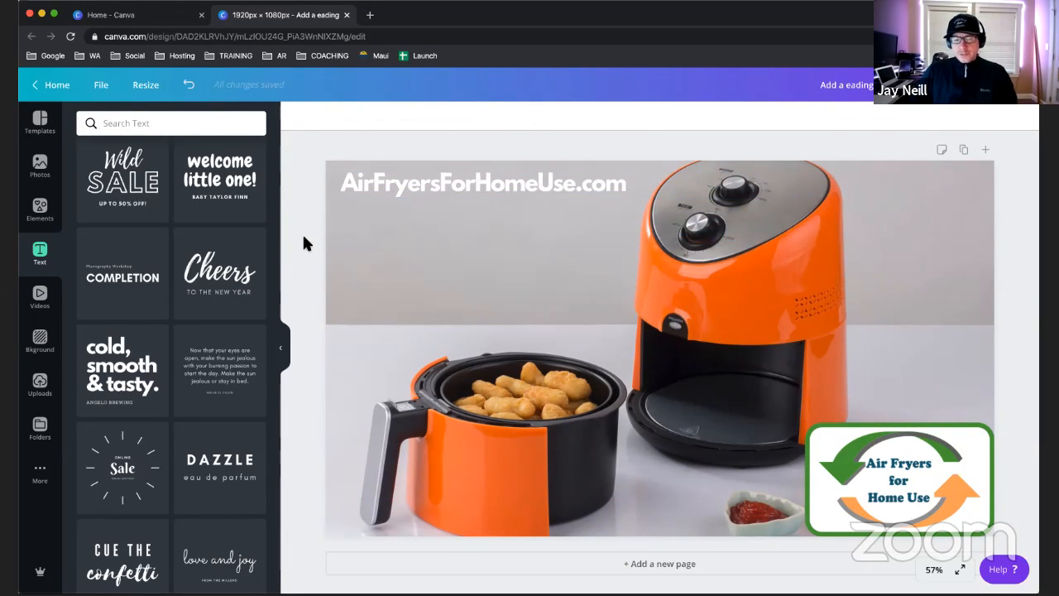
# - Set the heading's letter spacing to 0 and narrow its text box to about 916 px wide
pyautogui.click(346, 189)
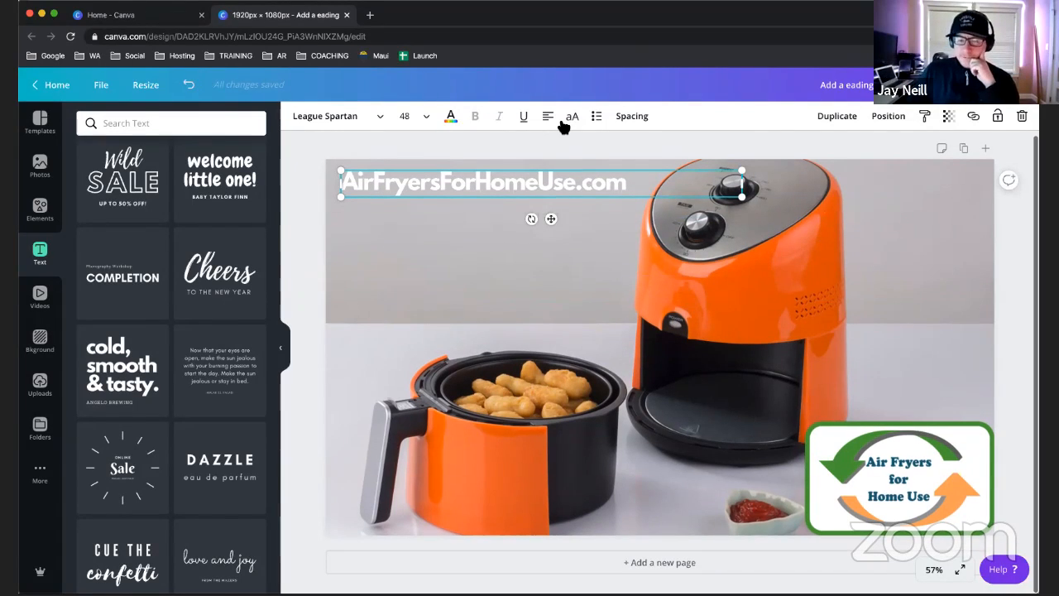
pyautogui.click(637, 116)
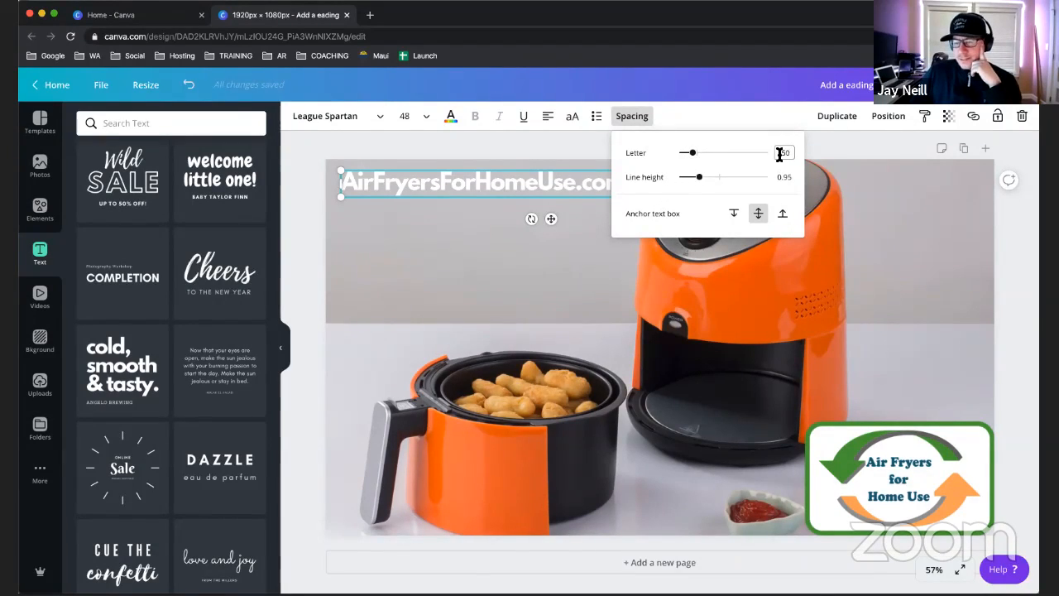
pyautogui.scroll(5, 740, 165)
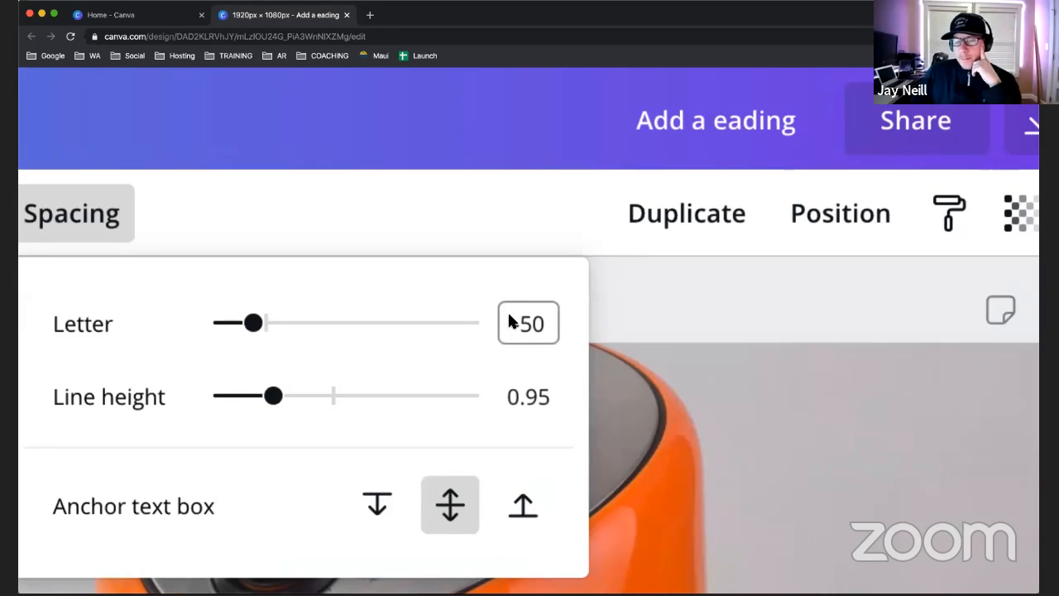
pyautogui.scroll(-5, 520, 321)
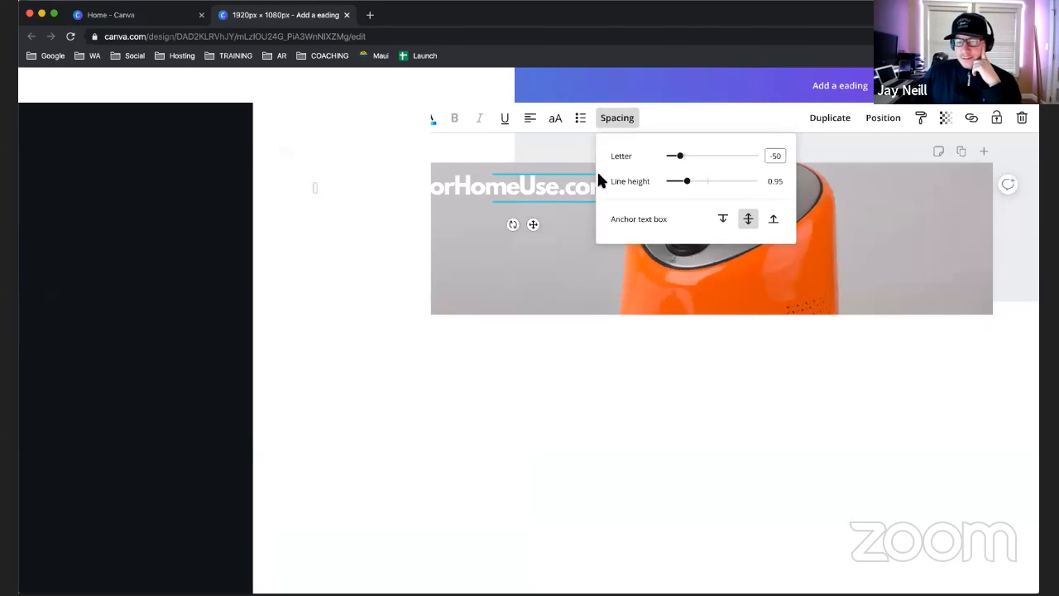
pyautogui.scroll(-3, 596, 169)
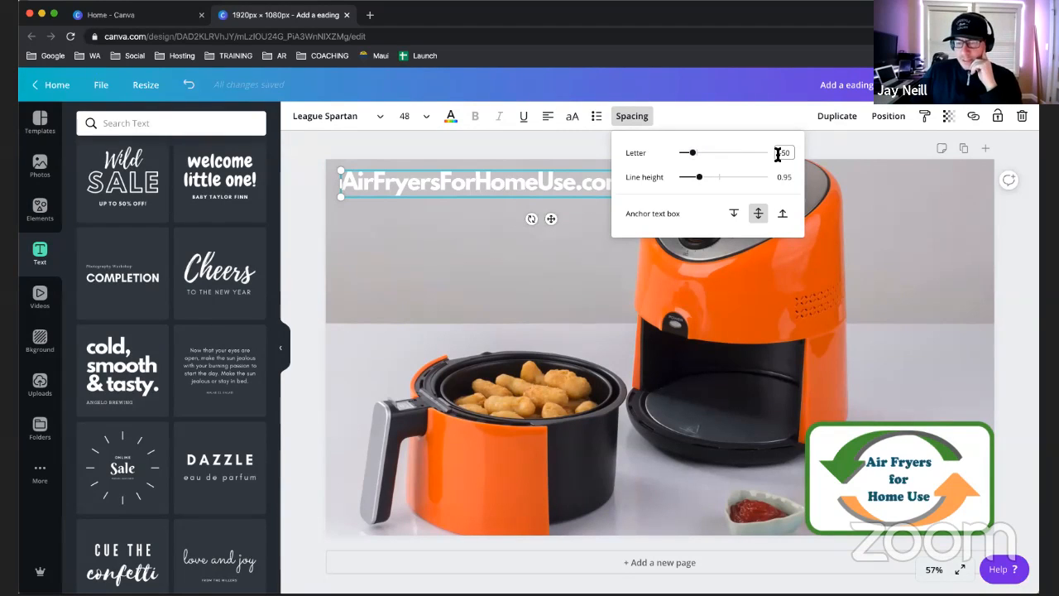
pyautogui.write('0')
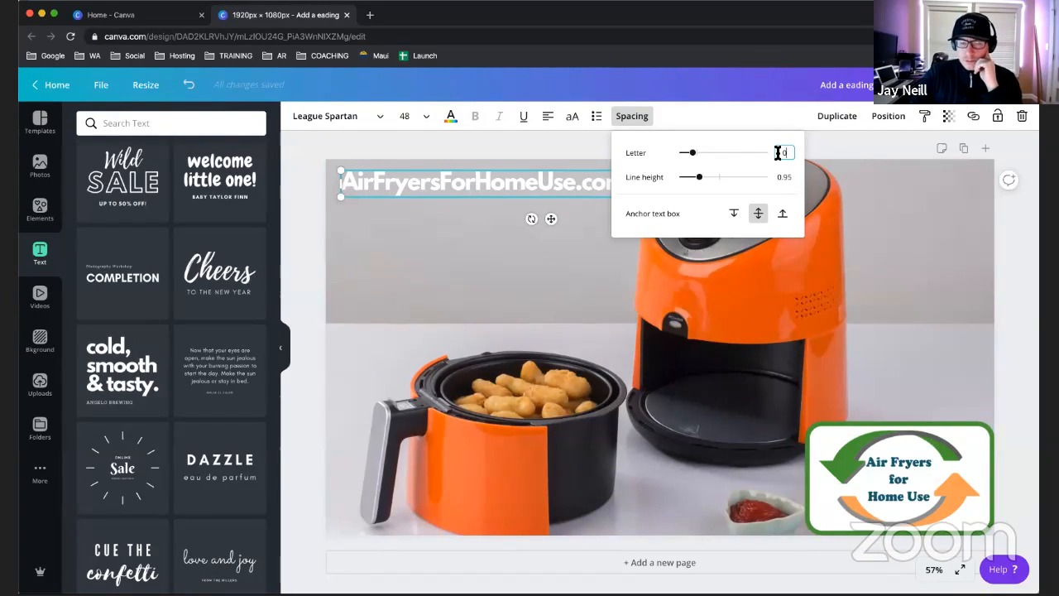
pyautogui.click(780, 177)
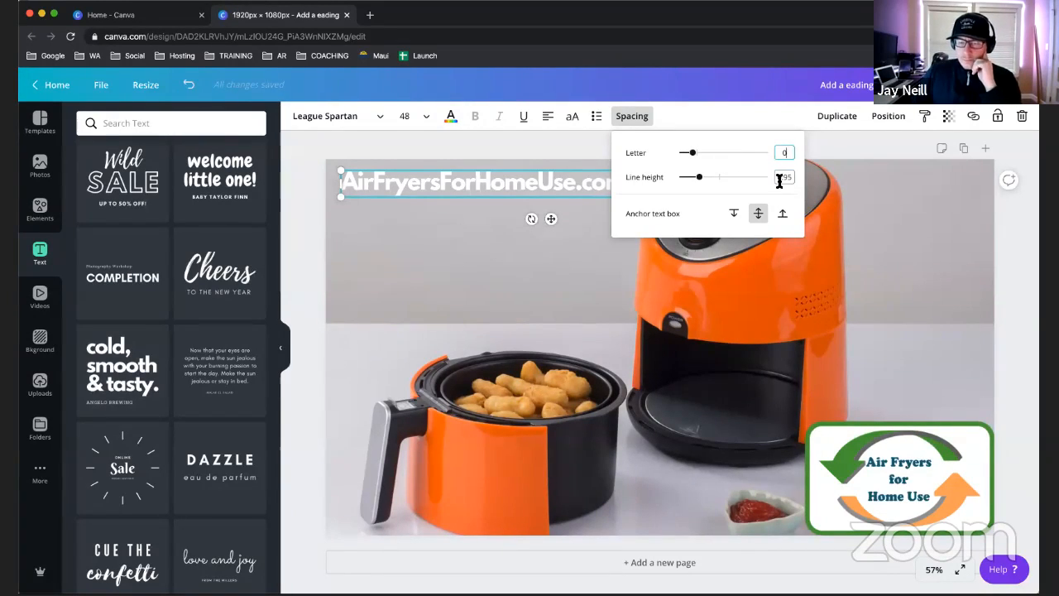
pyautogui.click(446, 236)
pyautogui.click(499, 182)
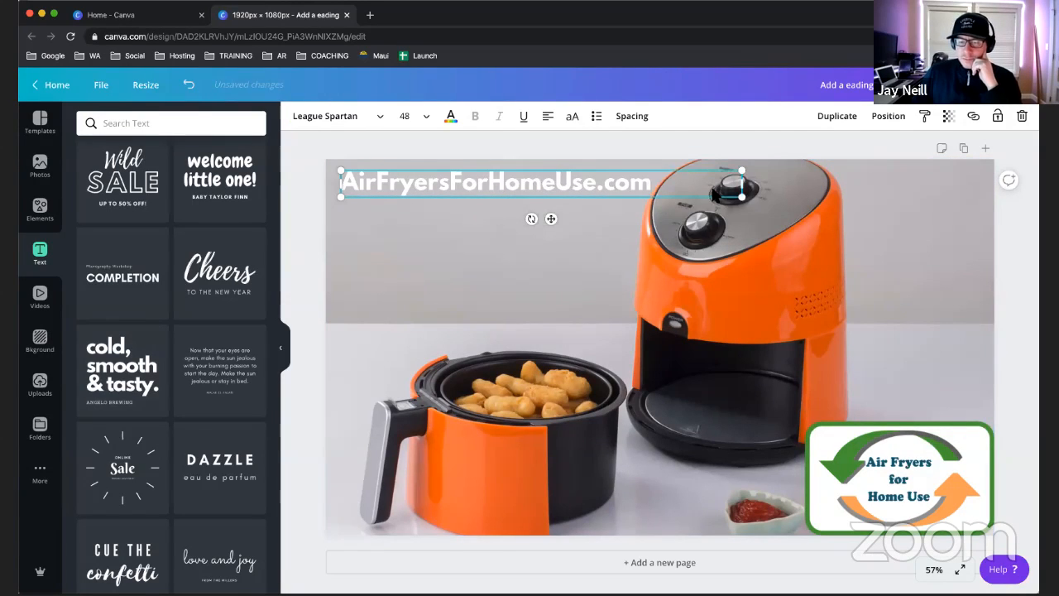
pyautogui.moveTo(739, 185); pyautogui.dragTo(662, 182)
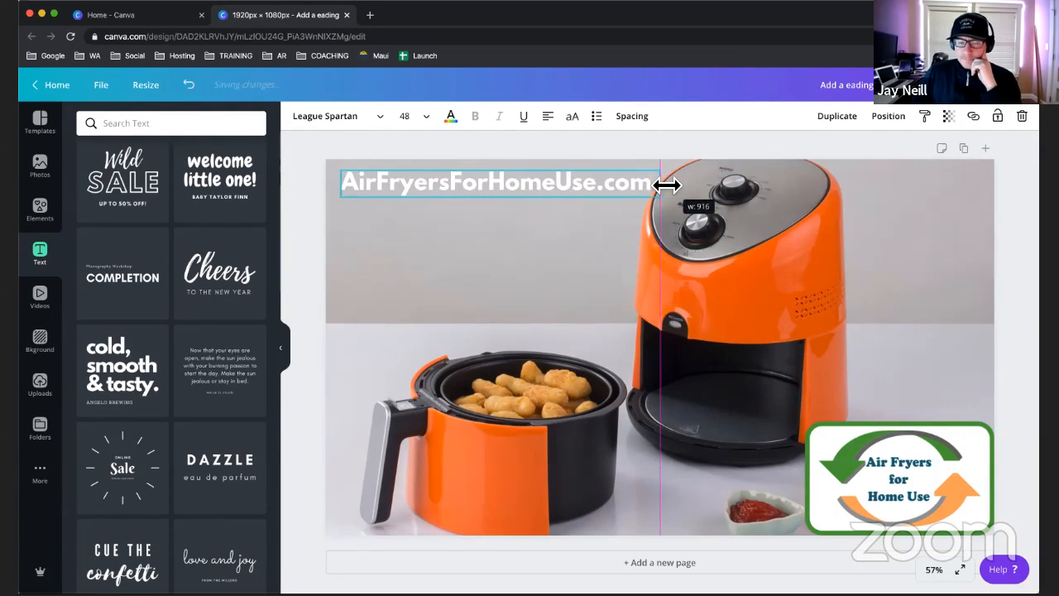
# - Try the heading along the lower edge of the photo and undo the move
pyautogui.moveTo(469, 177); pyautogui.dragTo(470, 513)
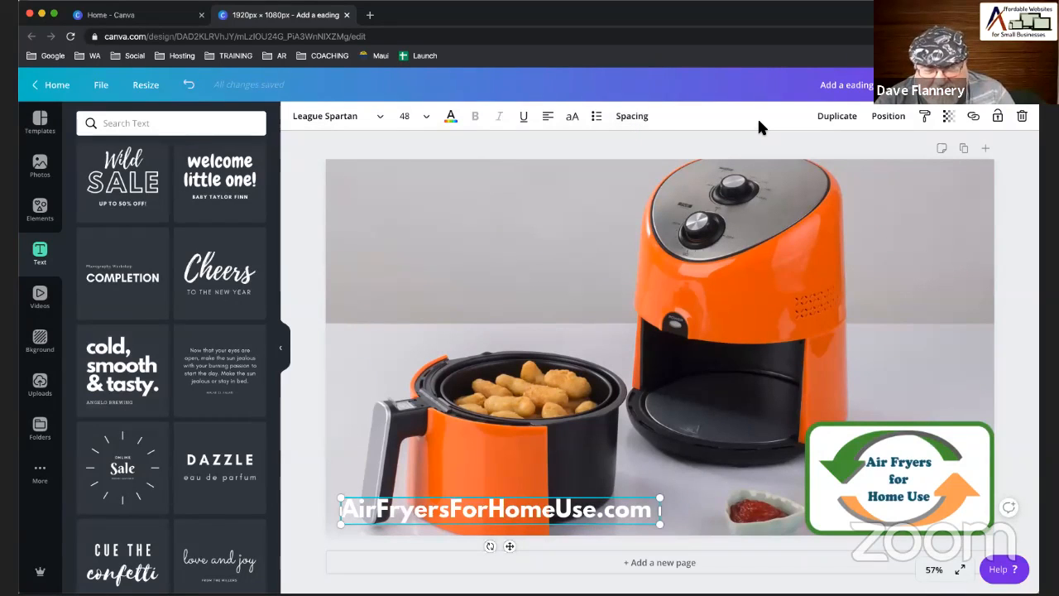
pyautogui.press('super+z')
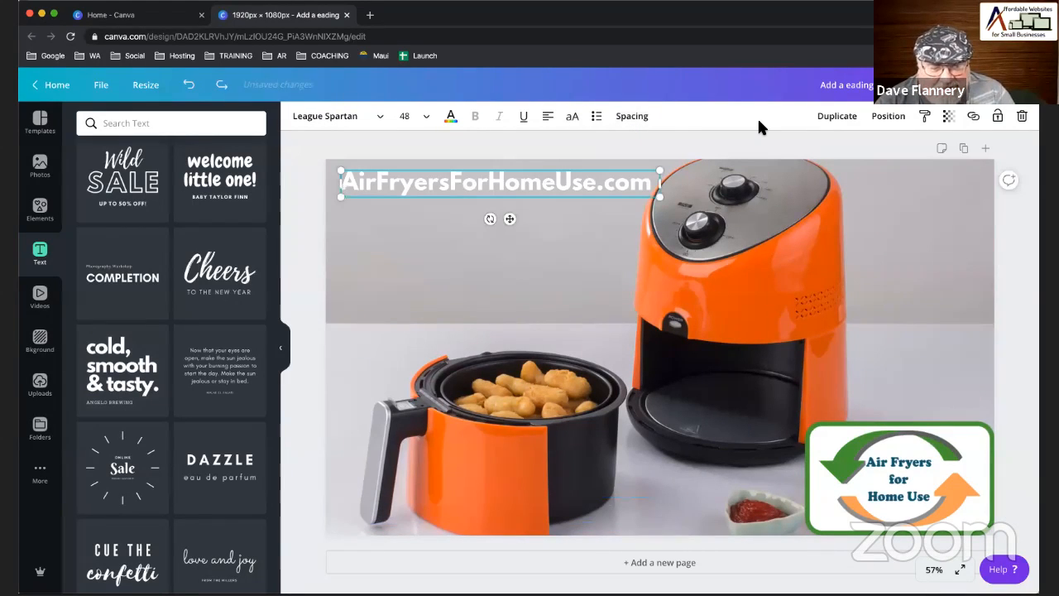
pyautogui.click(307, 177)
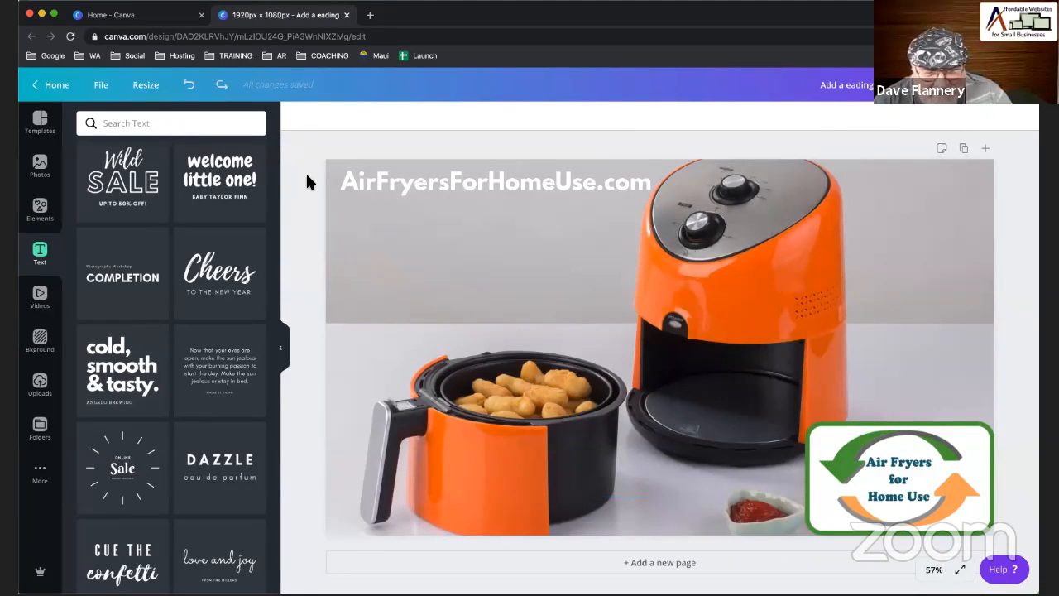
# - Try light green and dark green default colours on the heading text
pyautogui.click(370, 173)
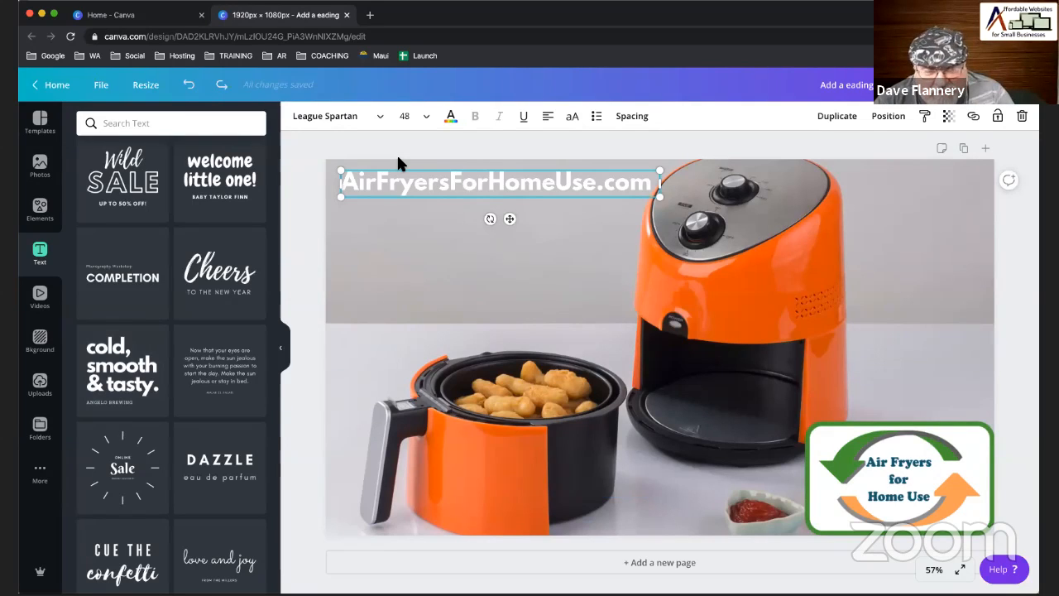
pyautogui.click(848, 454)
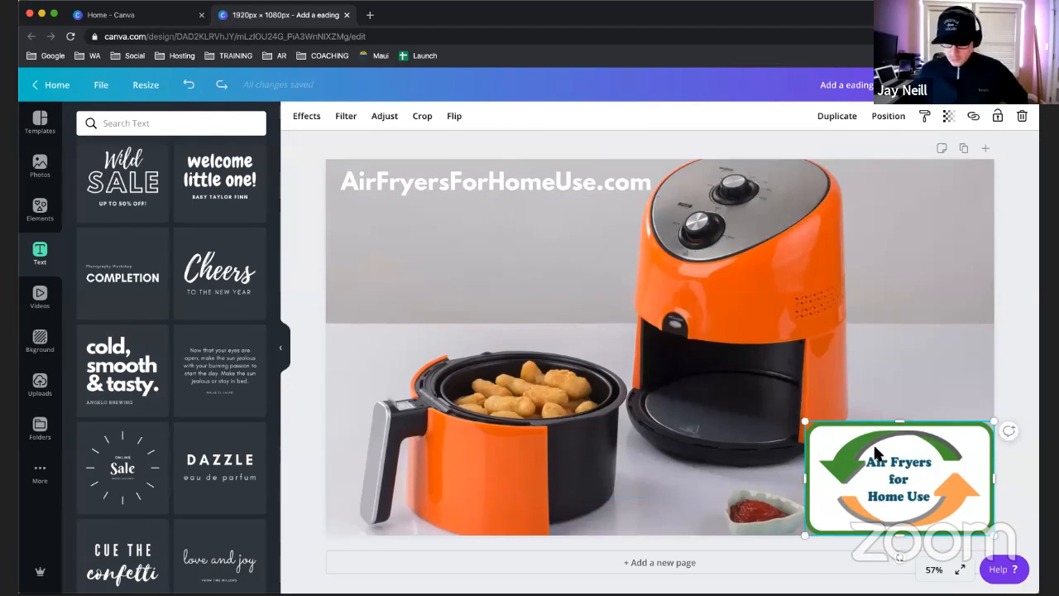
pyautogui.click(409, 183)
pyautogui.click(451, 117)
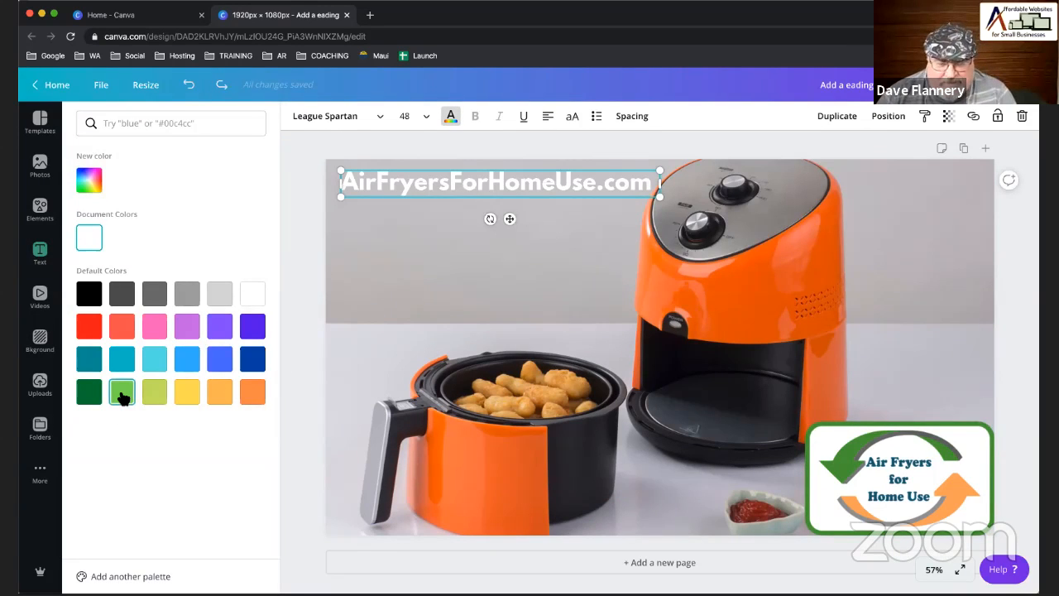
pyautogui.click(121, 393)
pyautogui.click(91, 395)
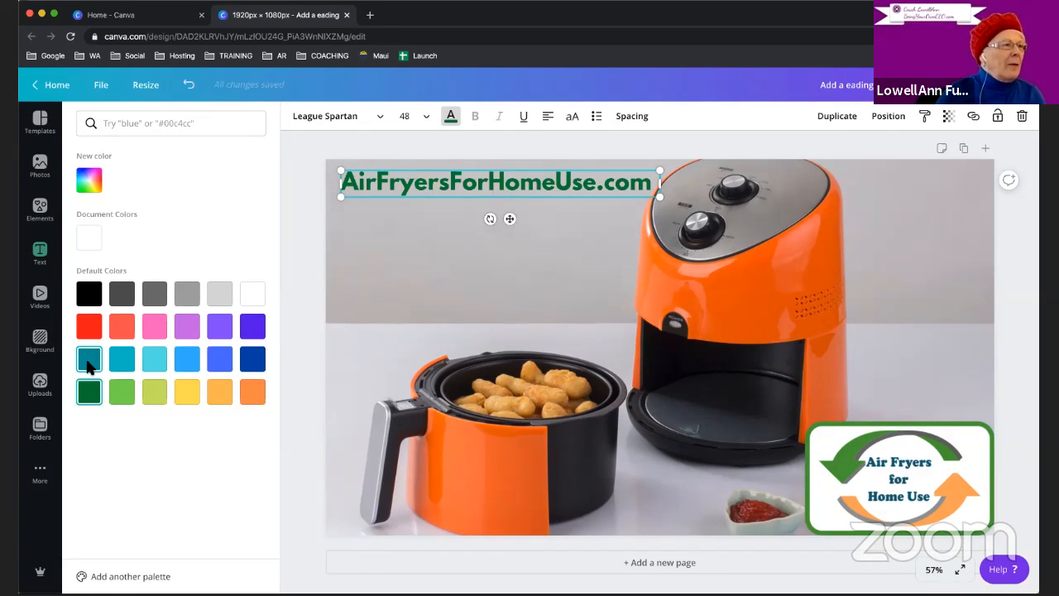
pyautogui.click(299, 213)
pyautogui.click(292, 196)
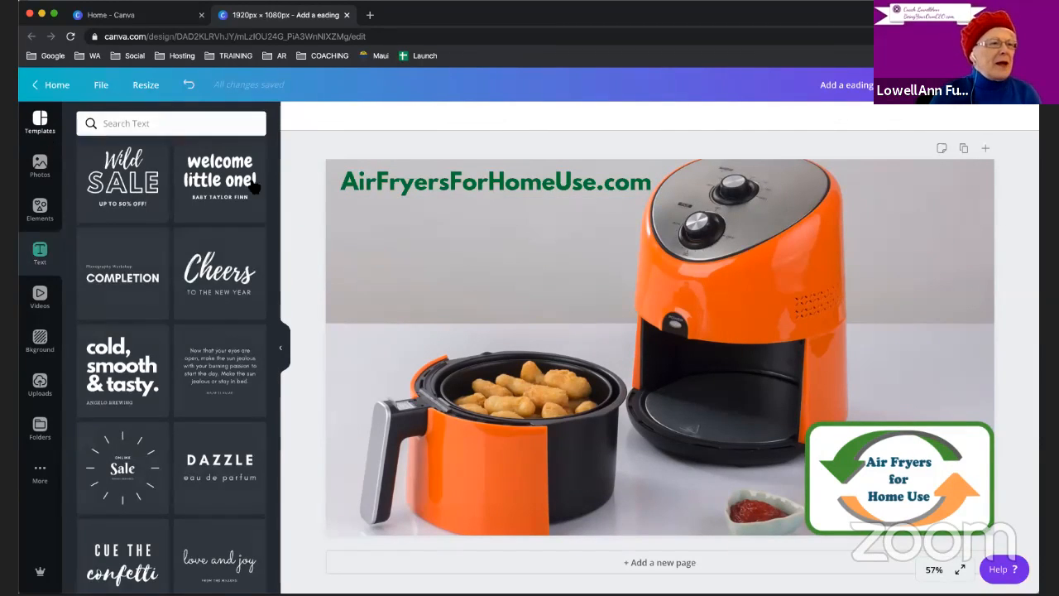
# - Give the heading text the custom green colour #4d9f37
pyautogui.click(40, 122)
pyautogui.click(60, 170)
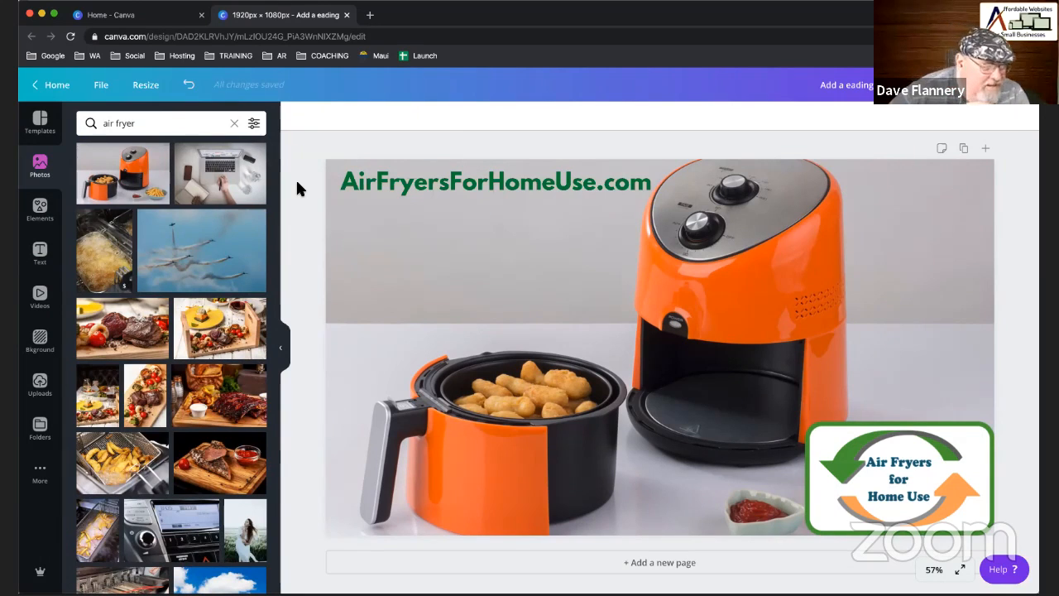
pyautogui.click(356, 184)
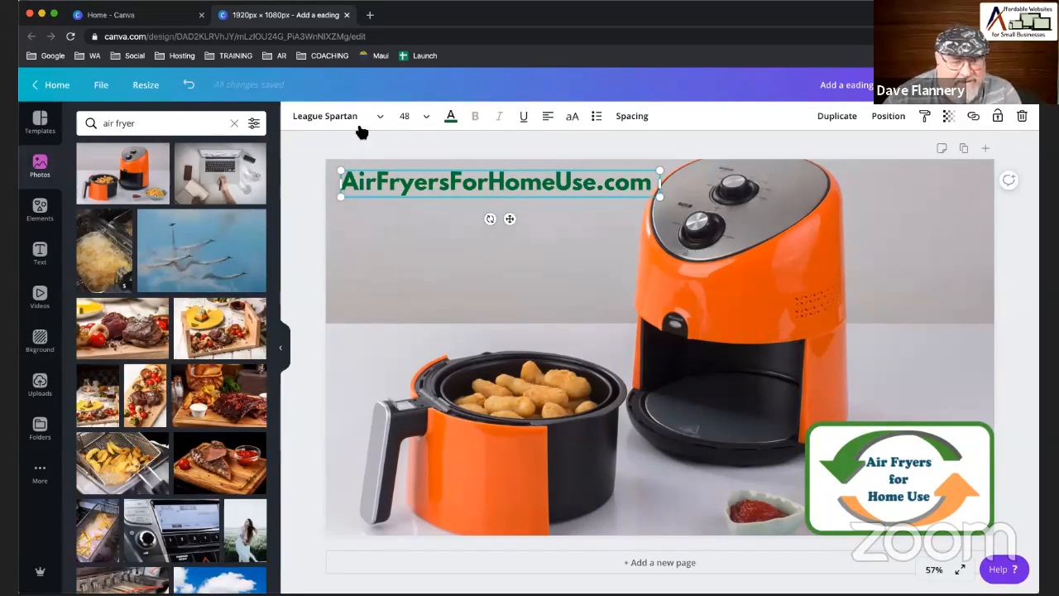
pyautogui.click(453, 121)
pyautogui.click(89, 179)
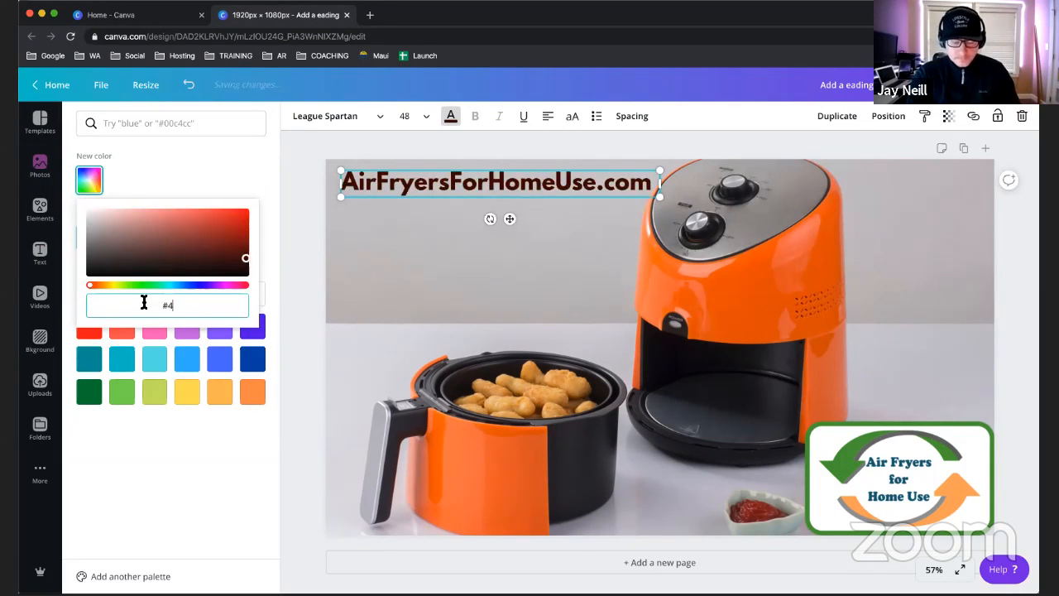
pyautogui.write('#4d9f37')
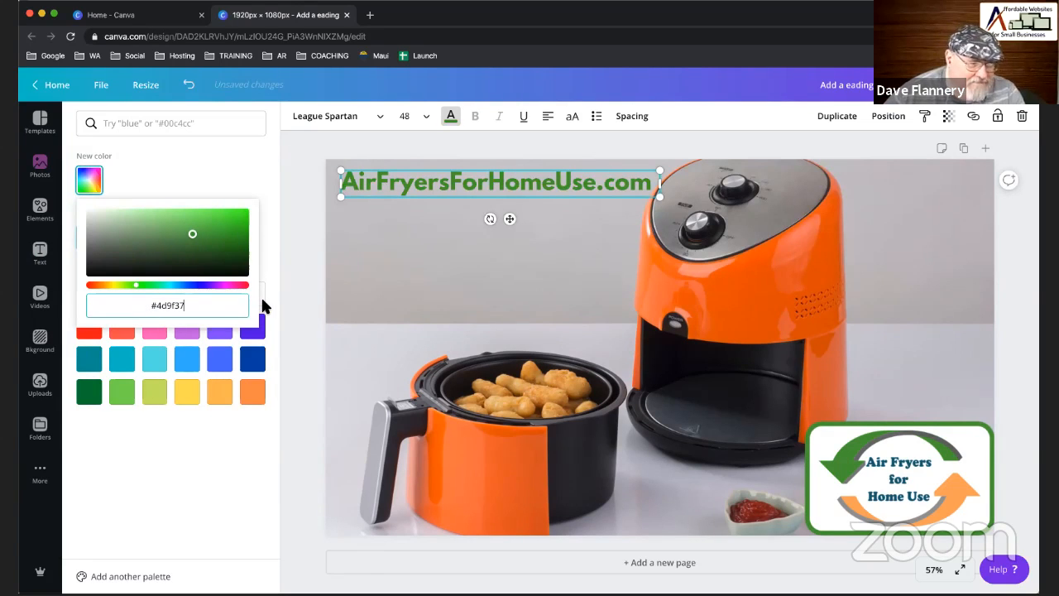
pyautogui.tripleClick(149, 303)
pyautogui.press('Escape')
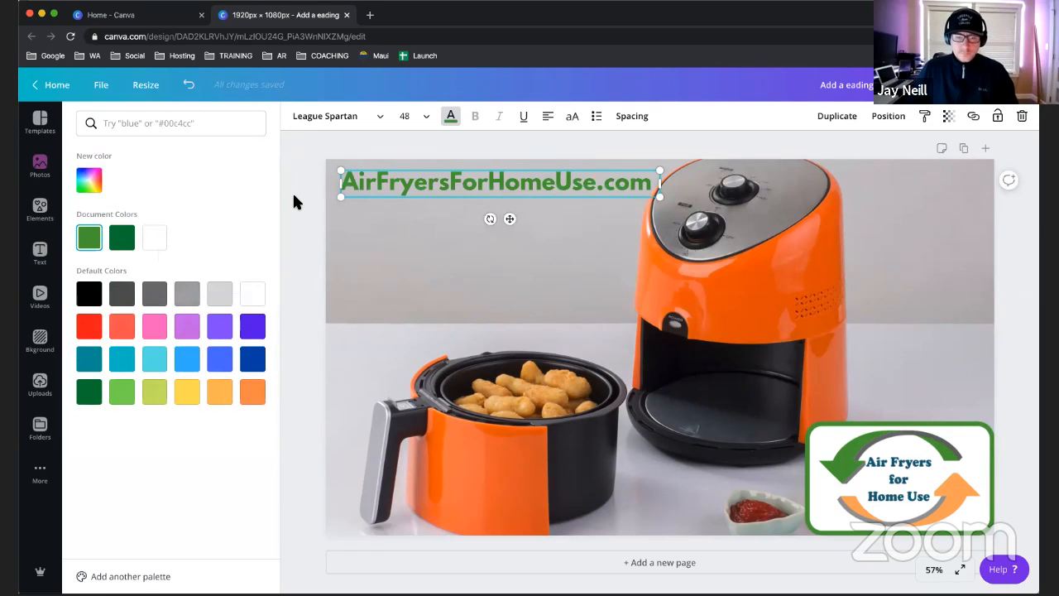
pyautogui.press('Escape')
pyautogui.press('Escape')
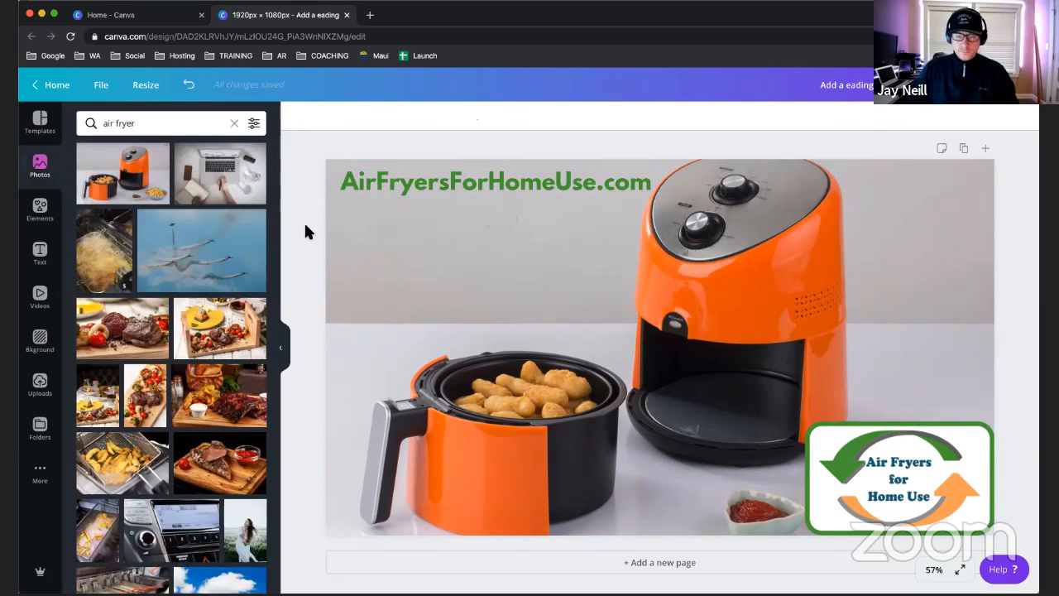
pyautogui.click(455, 187)
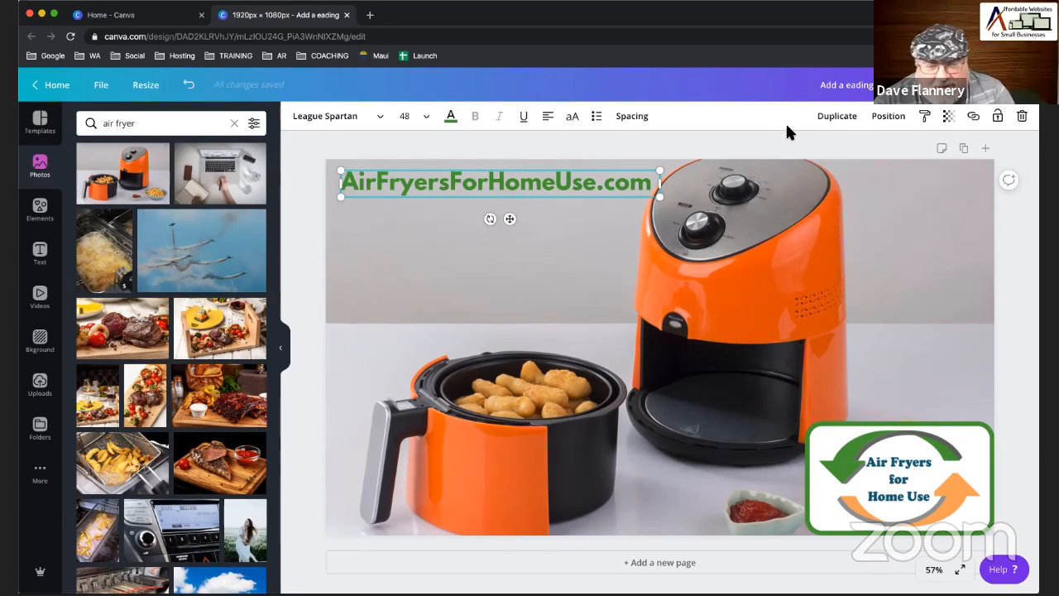
pyautogui.click(321, 265)
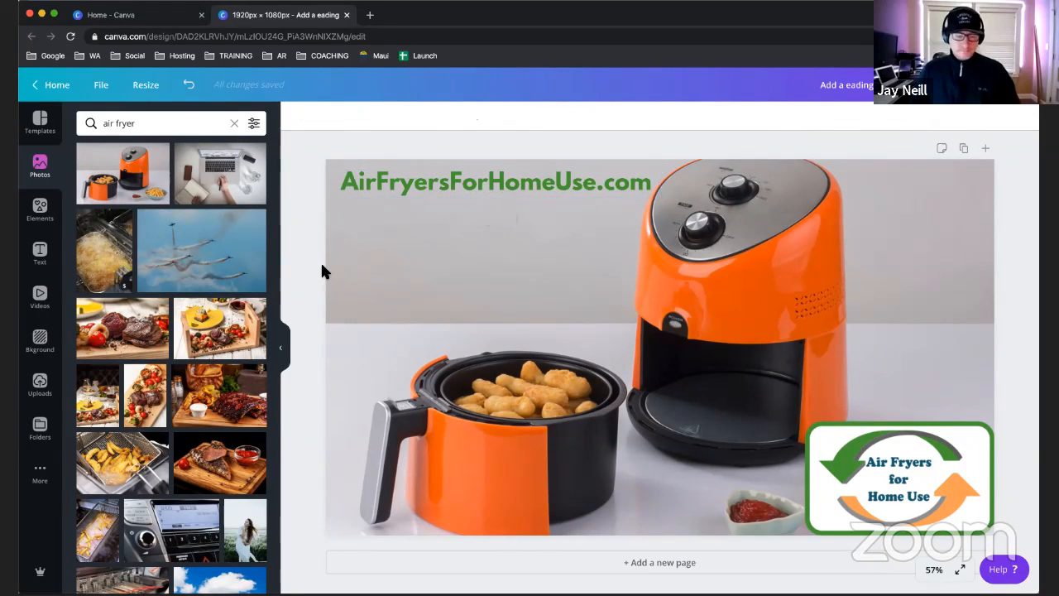
pyautogui.click(433, 182)
pyautogui.click(585, 364)
pyautogui.click(881, 436)
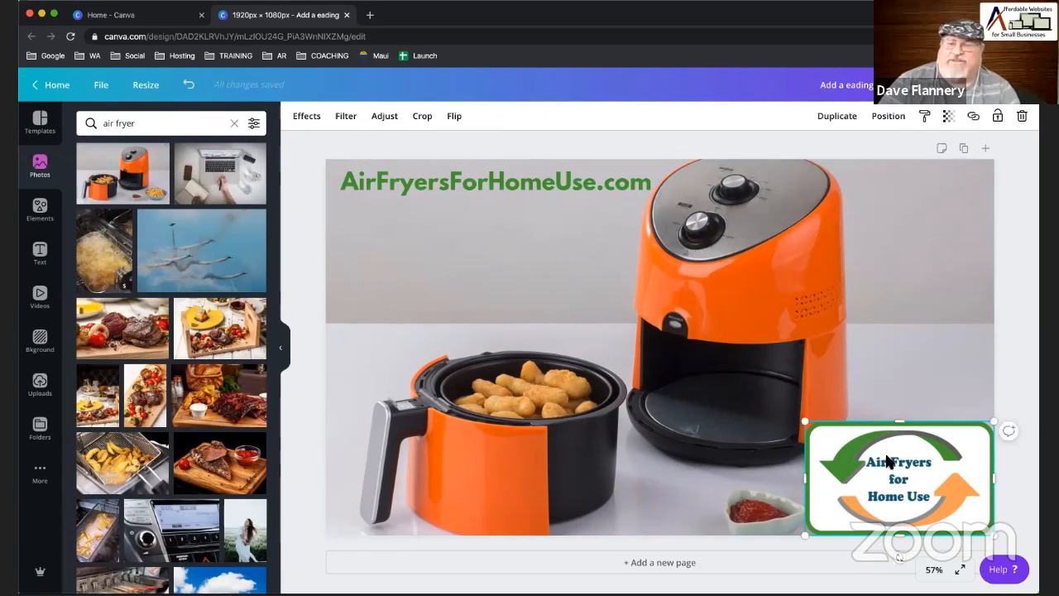
pyautogui.click(560, 331)
# - Try the heading over the lower part of the photo and the logo near its centre, and undo both moves
pyautogui.moveTo(472, 188); pyautogui.dragTo(712, 450)
pyautogui.click(949, 474)
pyautogui.moveTo(949, 474); pyautogui.dragTo(664, 276)
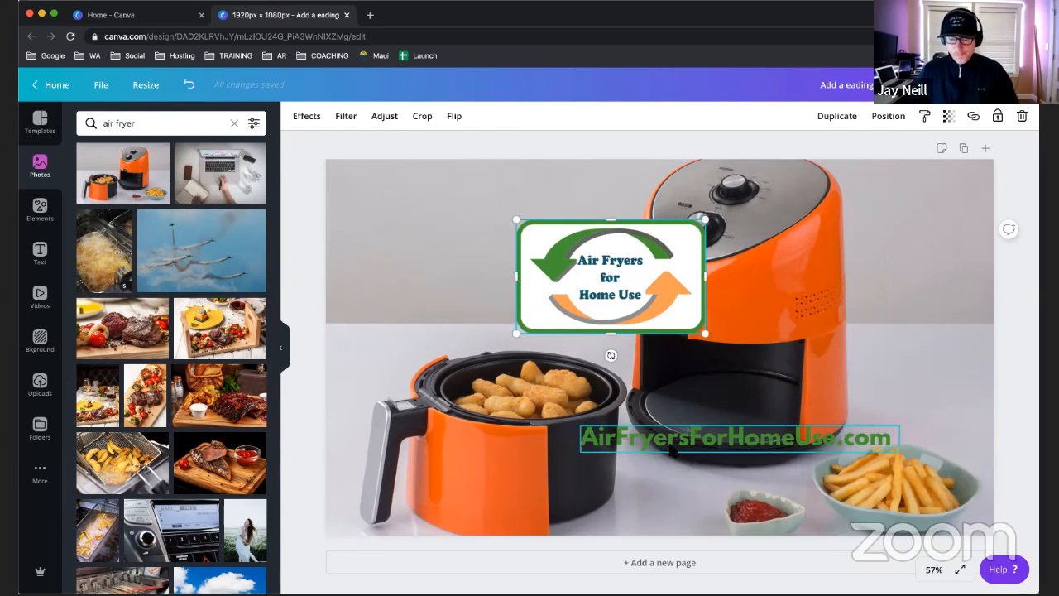
pyautogui.hotkey('ctrl', 'z')
pyautogui.hotkey('ctrl', 'z')
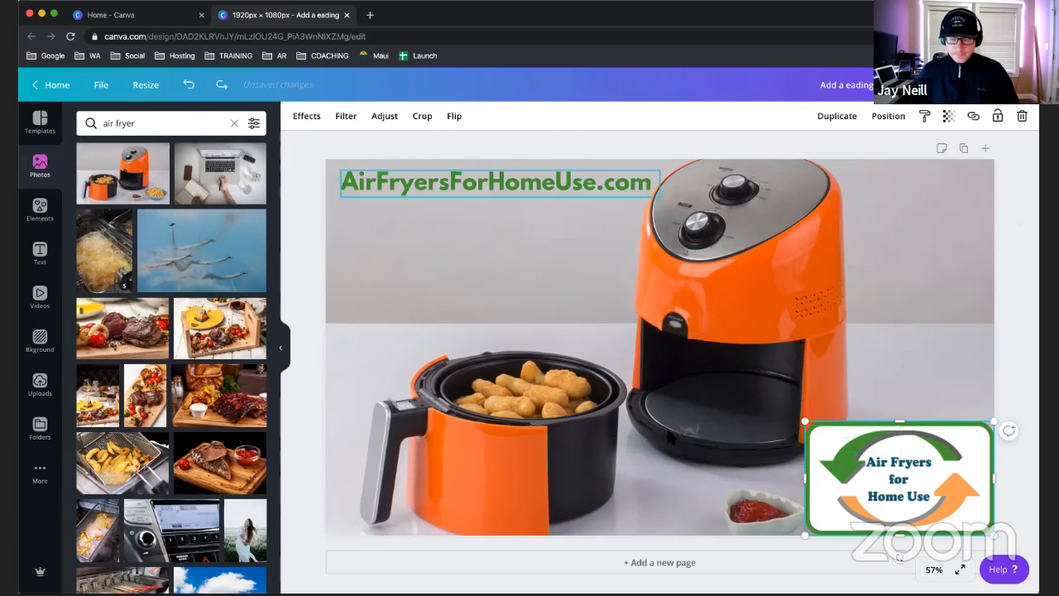
pyautogui.click(342, 272)
# - Add a triangle shape, shrink it to about 645 × 558 px and move it to the left part of the photo
pyautogui.click(40, 211)
pyautogui.click(142, 211)
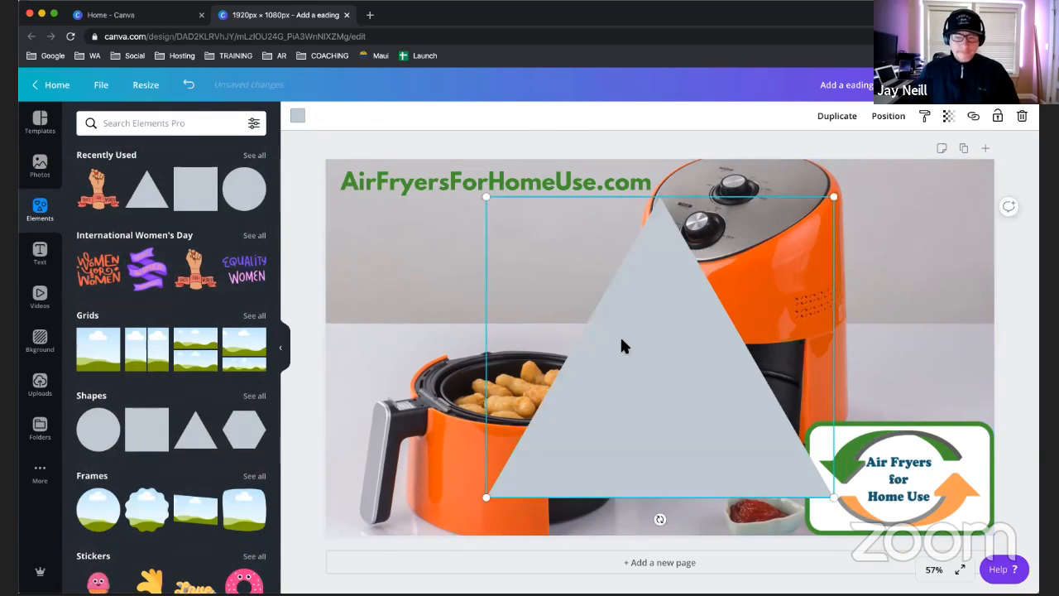
pyautogui.moveTo(839, 201); pyautogui.dragTo(709, 303)
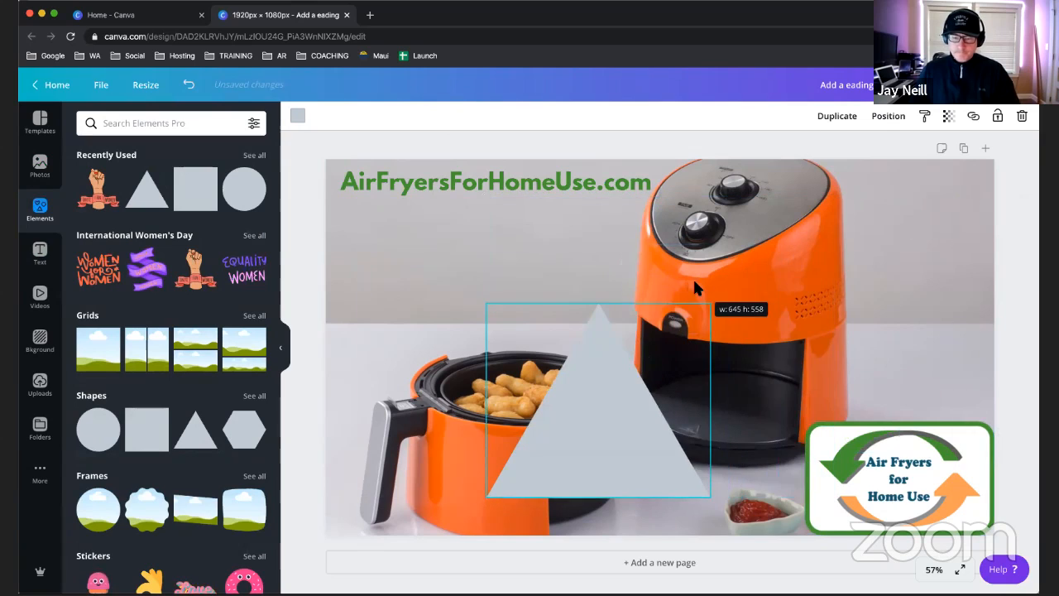
pyautogui.moveTo(594, 392); pyautogui.dragTo(449, 312)
# - Add a circle shape to the page and fill it with the default pink colour
pyautogui.click(238, 194)
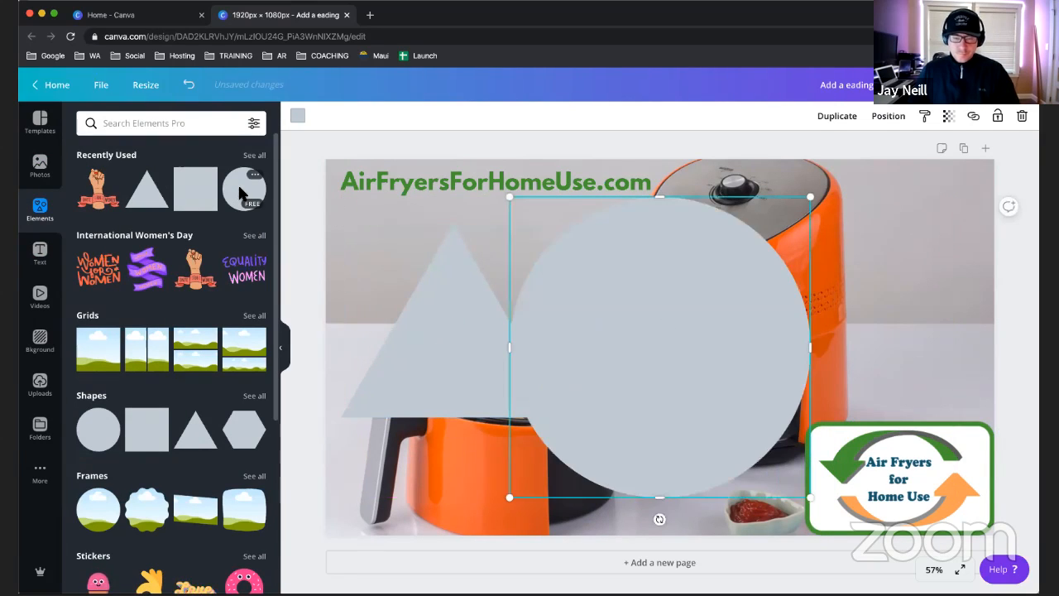
pyautogui.click(297, 116)
pyautogui.click(154, 326)
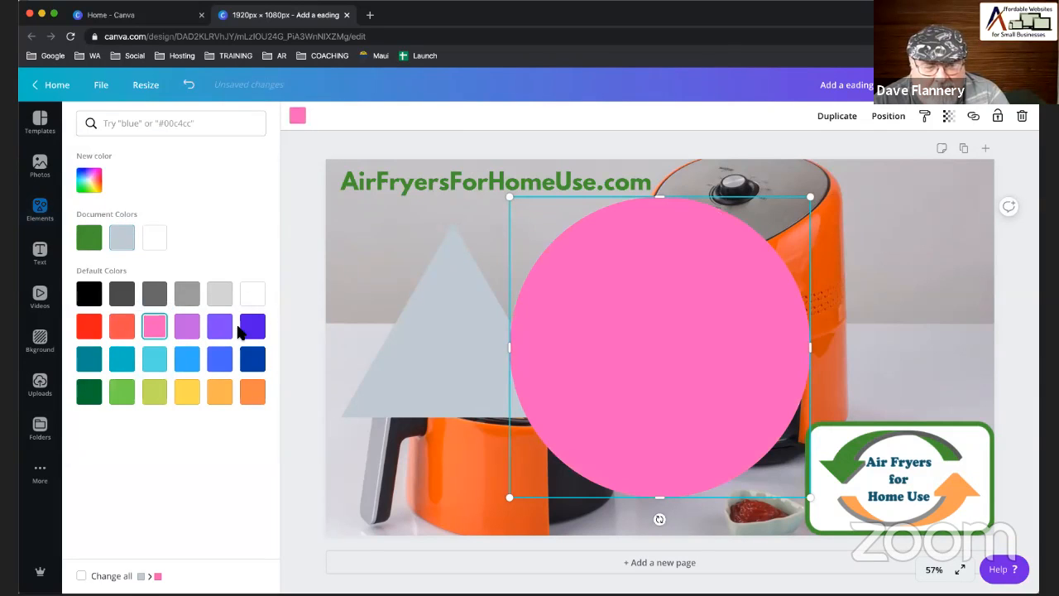
# - Shrink the pink circle to about half its size and move it over the upper body of the orange air fryer
pyautogui.moveTo(512, 198); pyautogui.dragTo(662, 355)
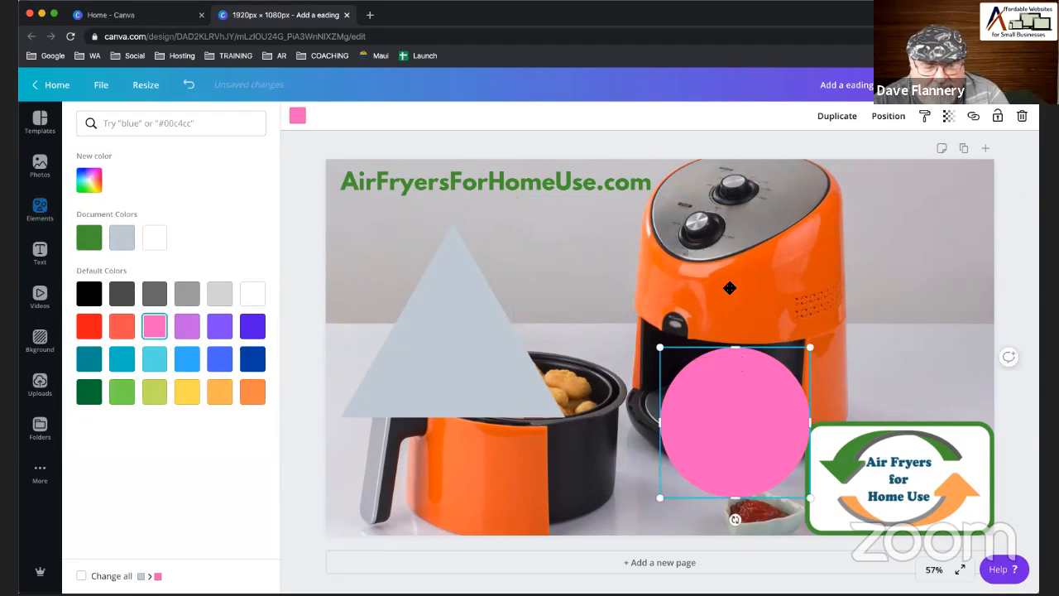
pyautogui.moveTo(737, 422); pyautogui.dragTo(726, 290)
# - Try the default coral red on the triangle and settle on the default dark blue
pyautogui.click(449, 371)
pyautogui.click(122, 326)
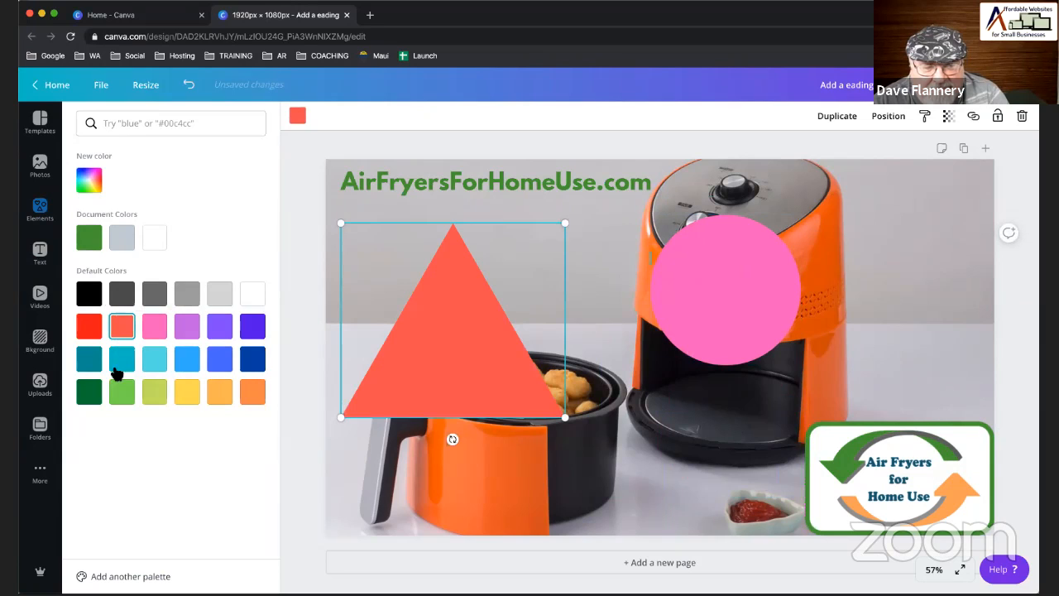
pyautogui.click(252, 359)
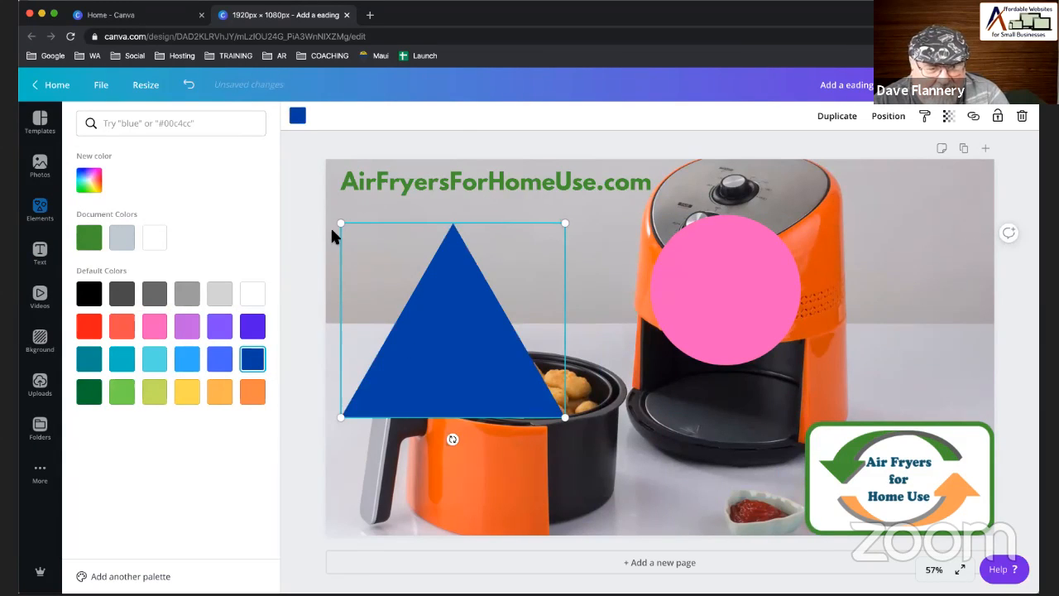
# - Shrink the blue triangle and move it partly behind the pink circle on the air fryer
pyautogui.moveTo(341, 224); pyautogui.dragTo(403, 276)
pyautogui.moveTo(467, 356); pyautogui.dragTo(526, 289)
pyautogui.moveTo(718, 291); pyautogui.dragTo(729, 287)
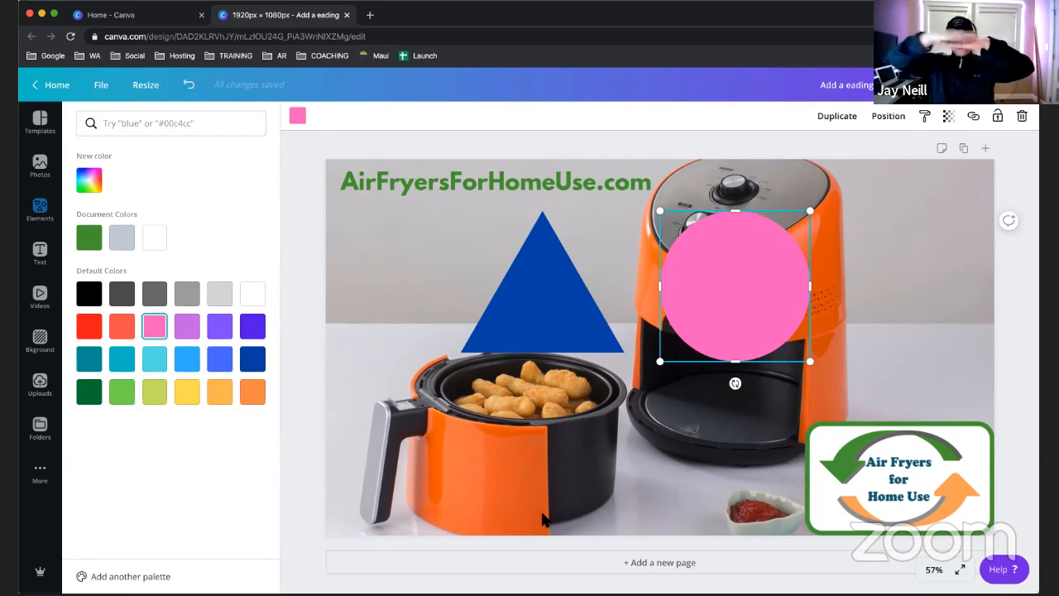
pyautogui.click(527, 310)
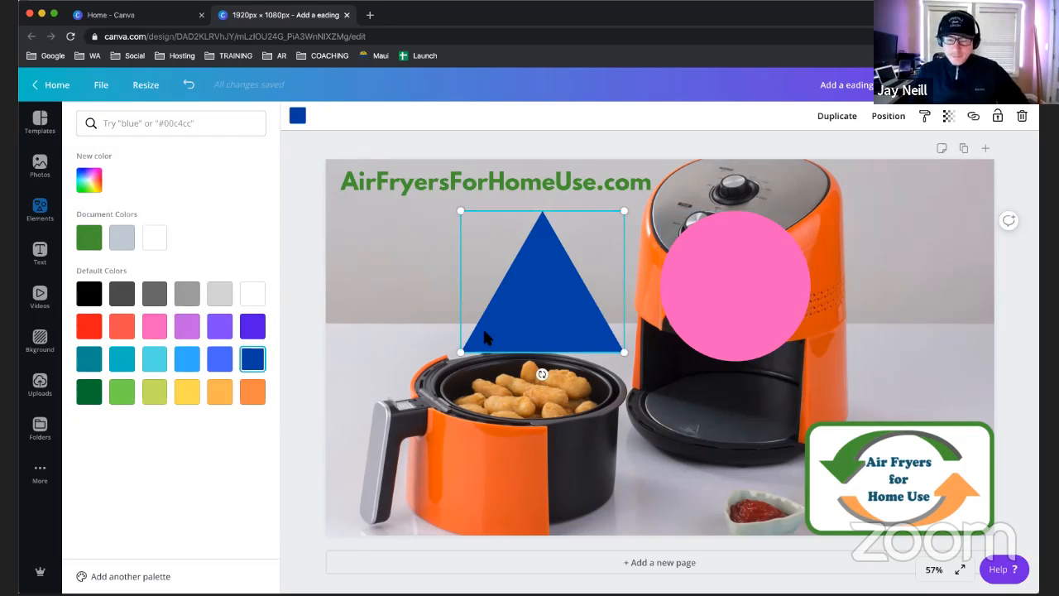
pyautogui.moveTo(539, 321); pyautogui.dragTo(629, 326)
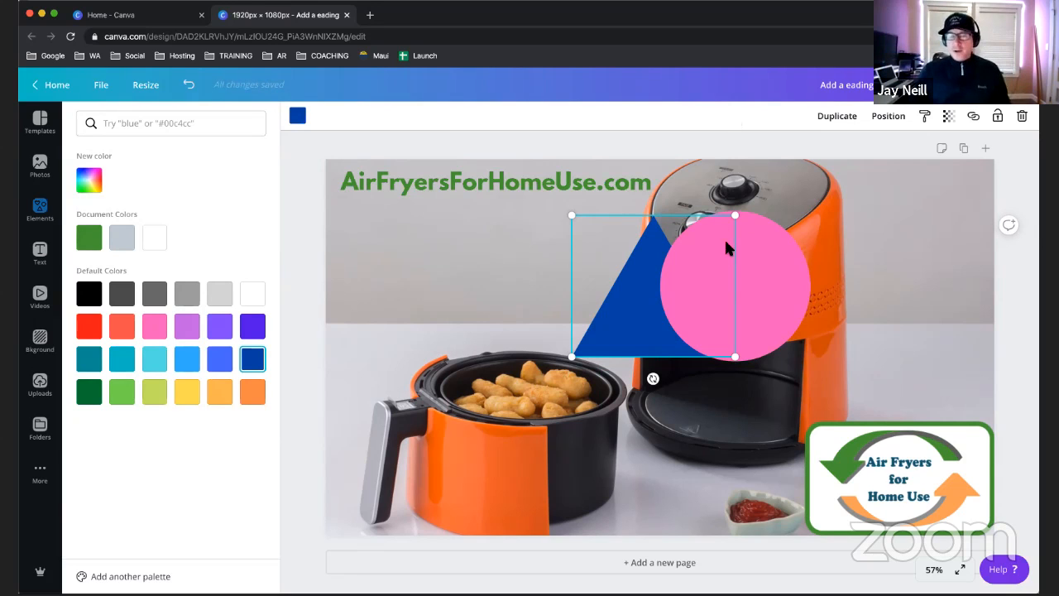
pyautogui.click(760, 275)
pyautogui.click(755, 308)
pyautogui.click(767, 305)
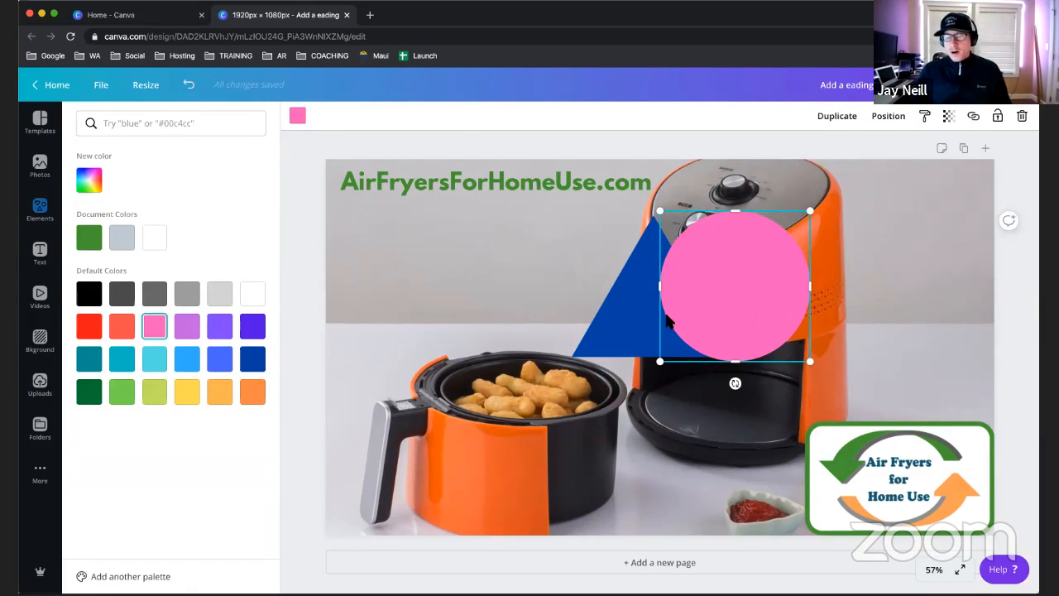
pyautogui.click(670, 321)
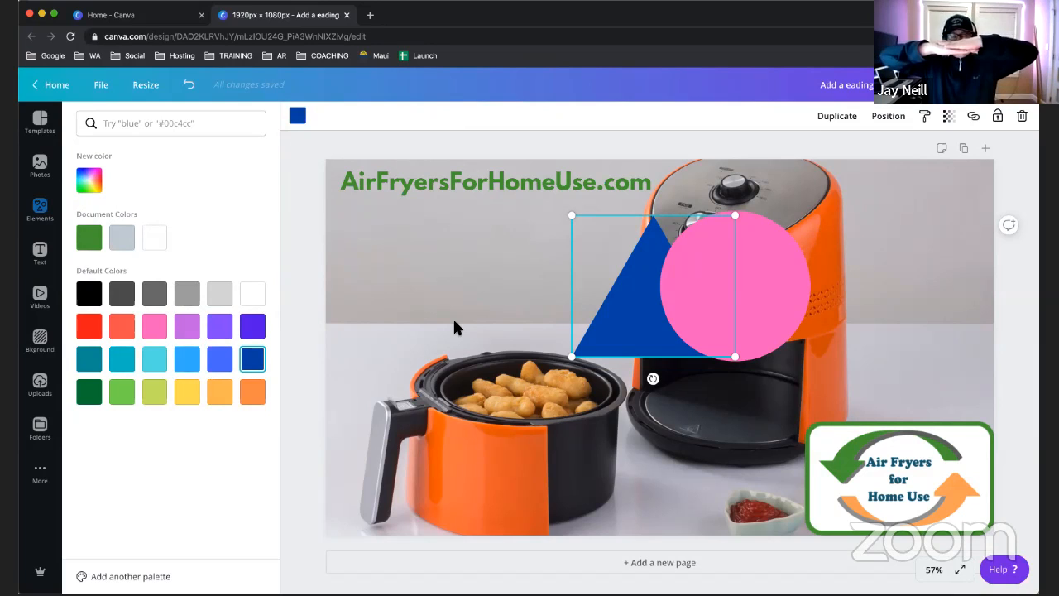
pyautogui.click(724, 311)
pyautogui.click(622, 323)
pyautogui.click(760, 277)
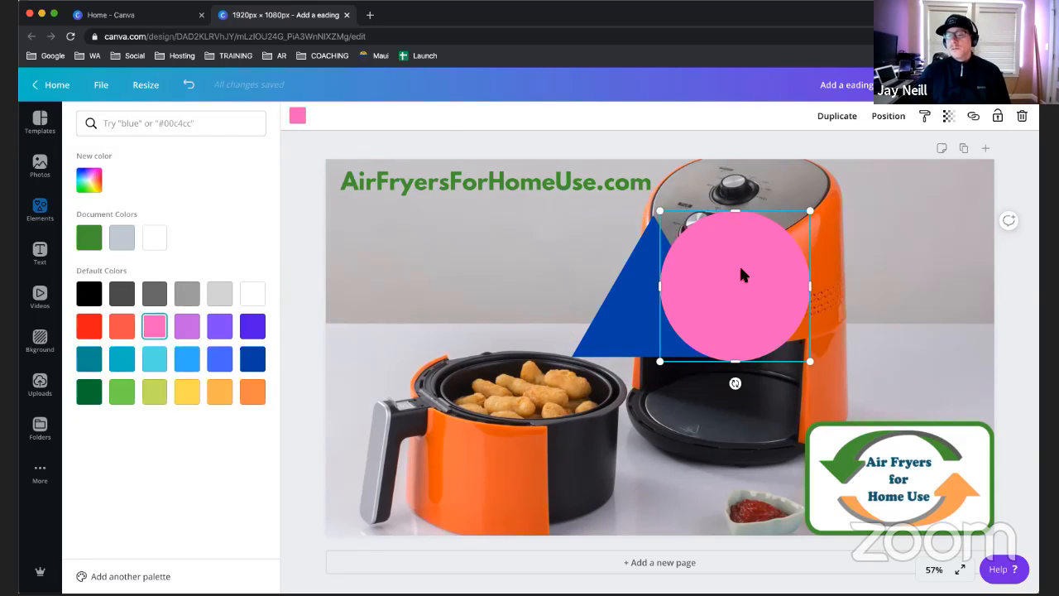
pyautogui.click(616, 317)
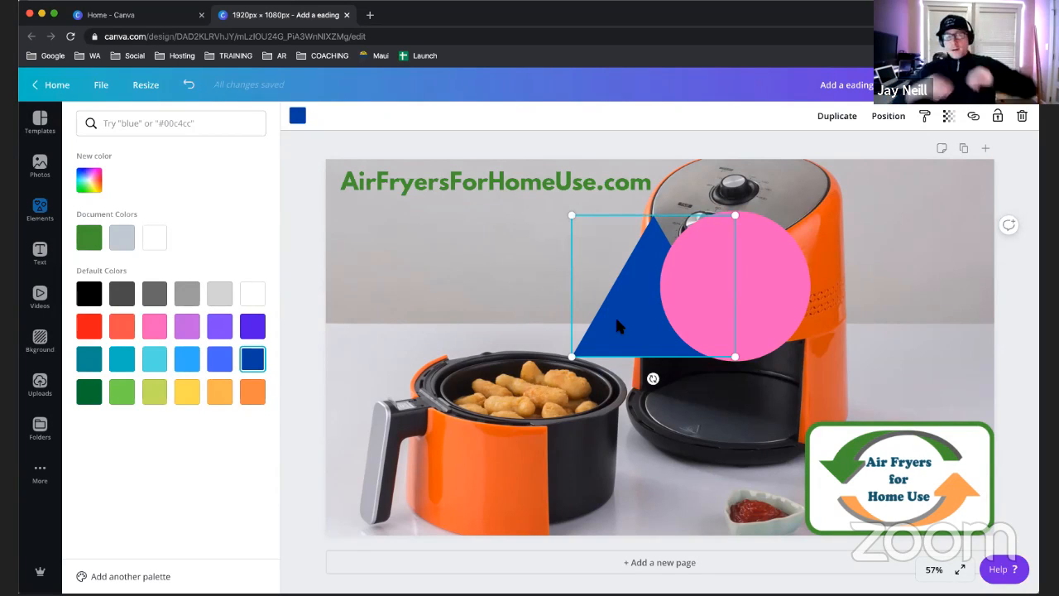
# - Send the pink circle backward so it sits behind the blue triangle
pyautogui.click(794, 292)
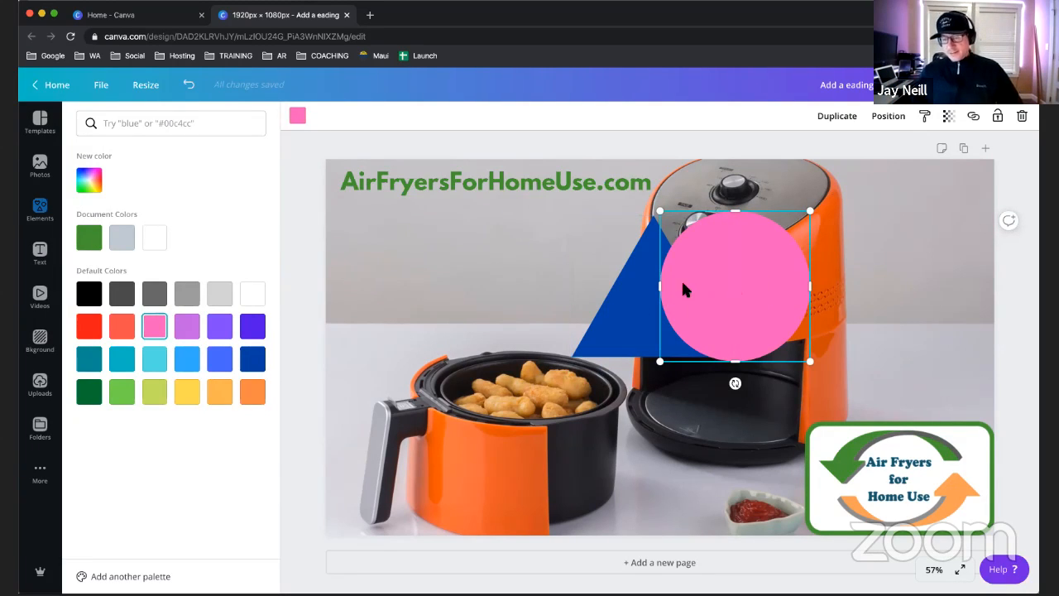
pyautogui.rightClick(745, 289)
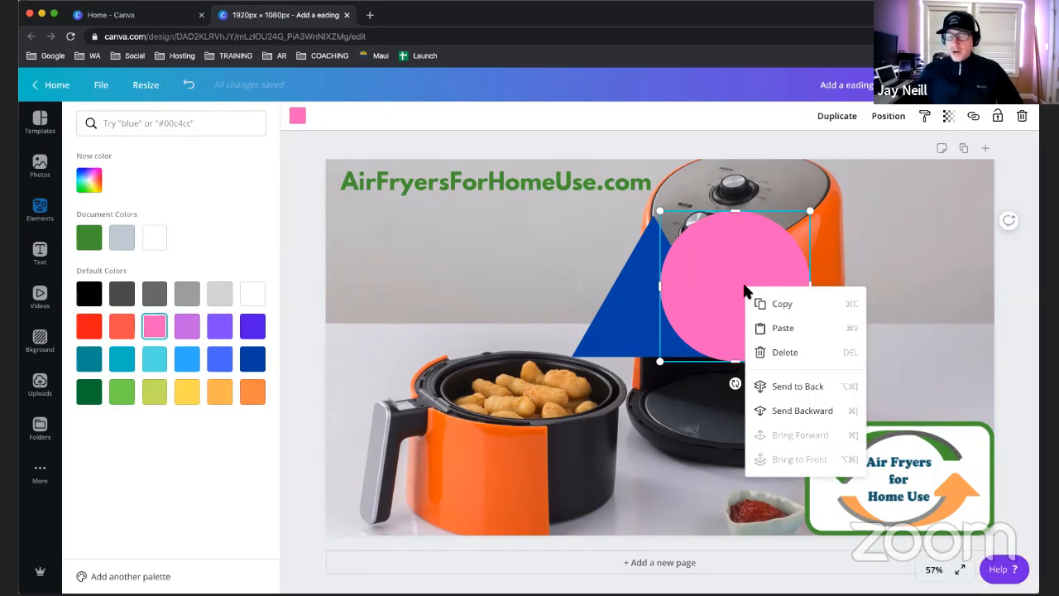
pyautogui.click(742, 277)
pyautogui.rightClick(742, 277)
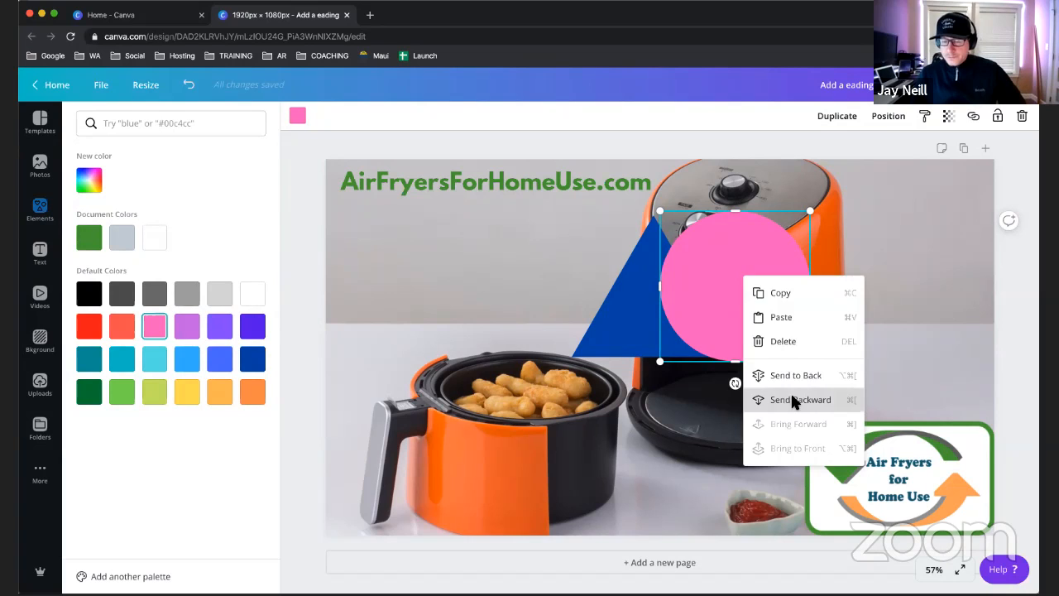
pyautogui.click(797, 401)
pyautogui.click(538, 284)
pyautogui.click(638, 326)
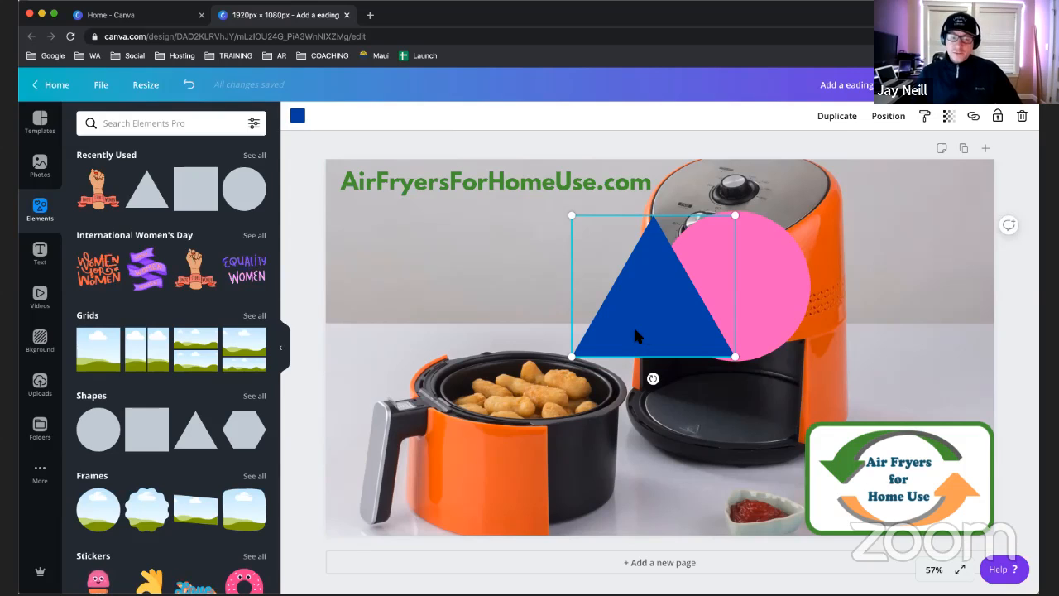
# - Bring the pink circle forward, in front of the blue triangle
pyautogui.click(753, 299)
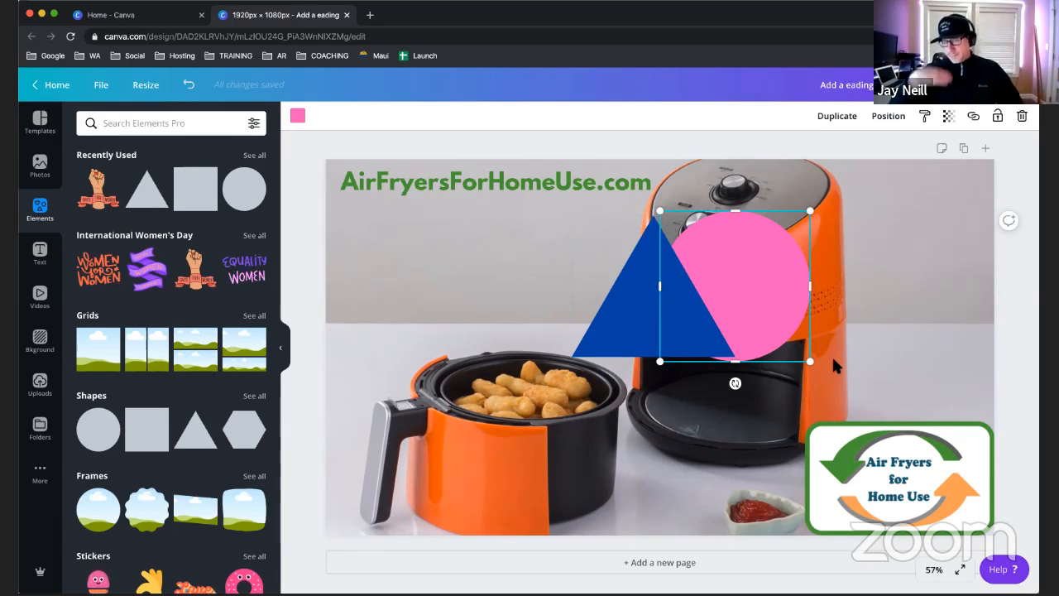
pyautogui.rightClick(765, 265)
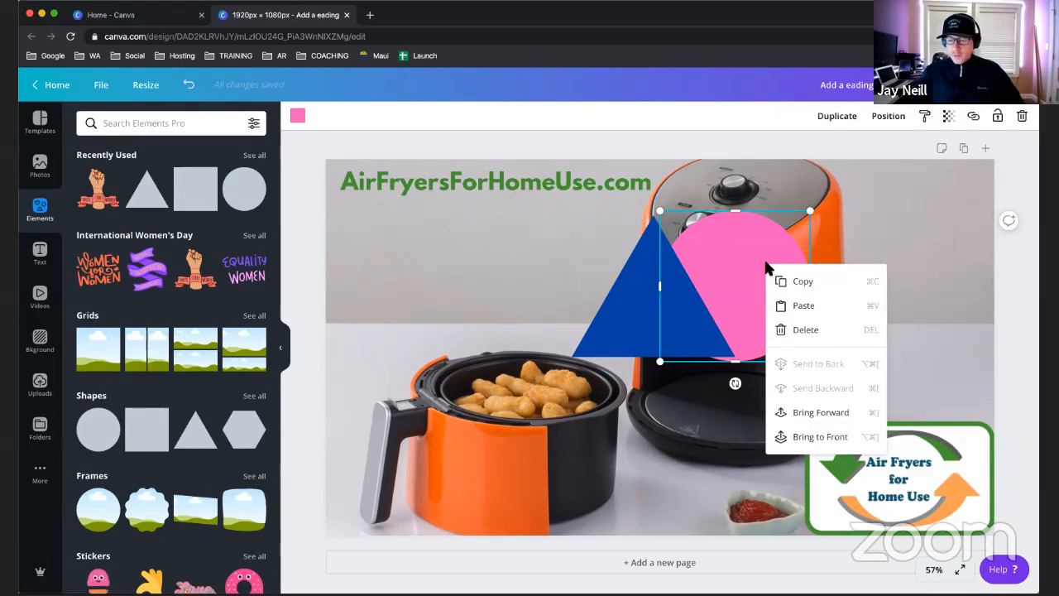
pyautogui.click(818, 421)
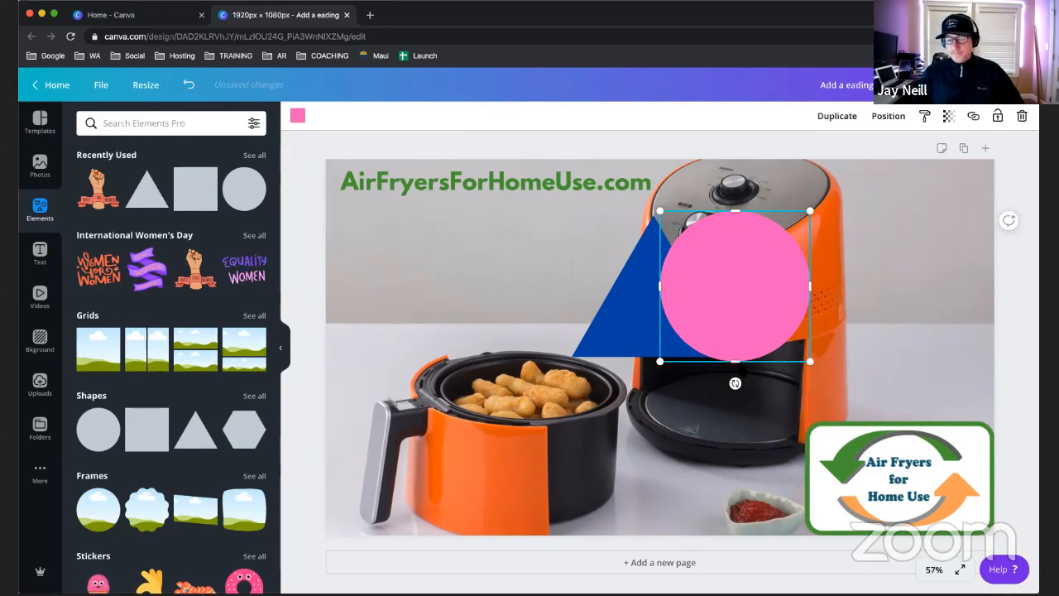
# - Move the pink circle down over the logo's corner and send it to the back
pyautogui.moveTo(739, 289); pyautogui.dragTo(822, 434)
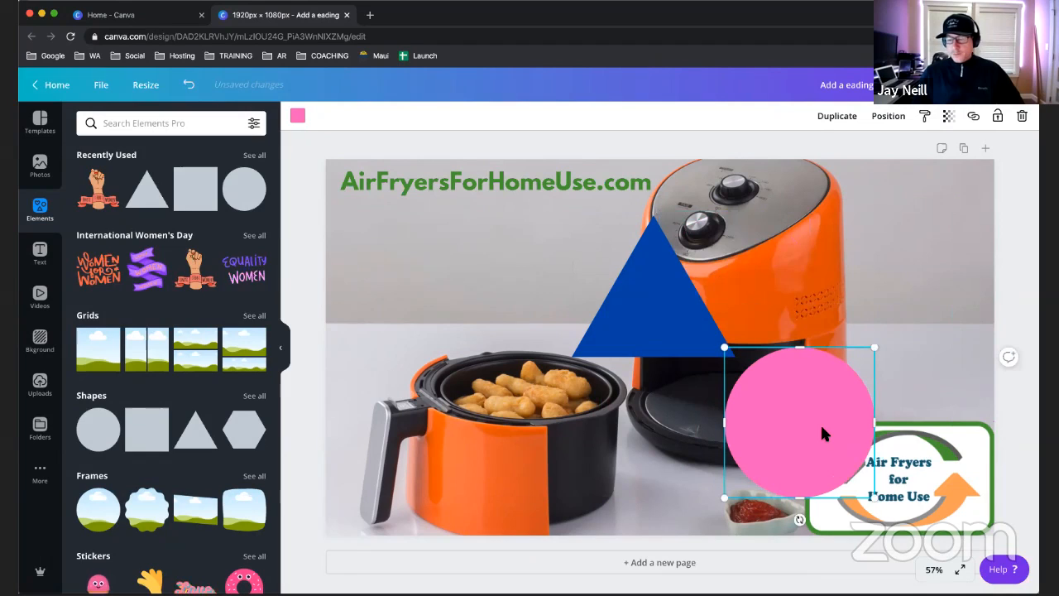
pyautogui.rightClick(821, 434)
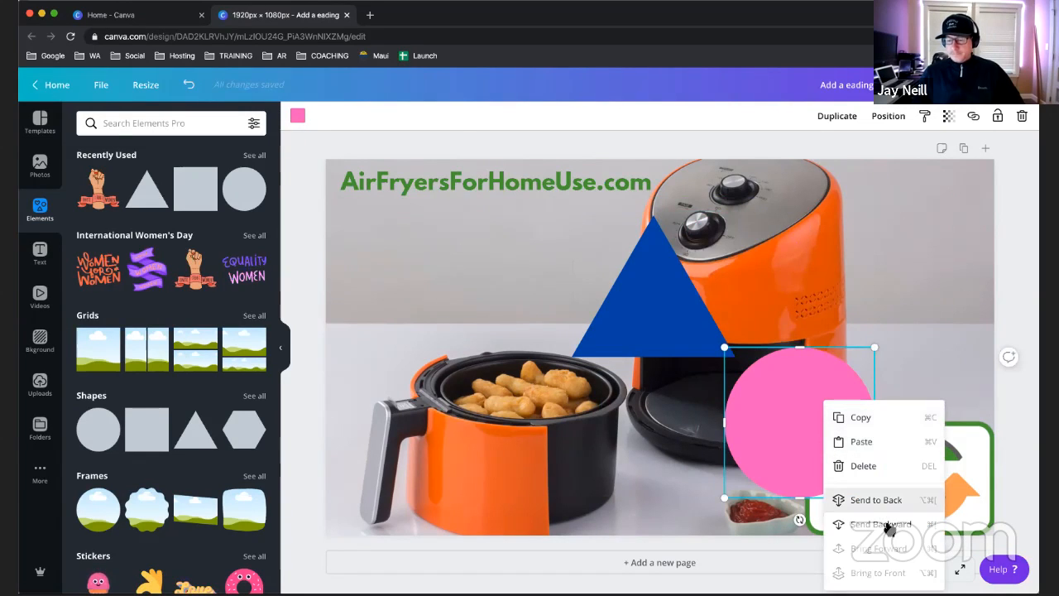
pyautogui.click(876, 500)
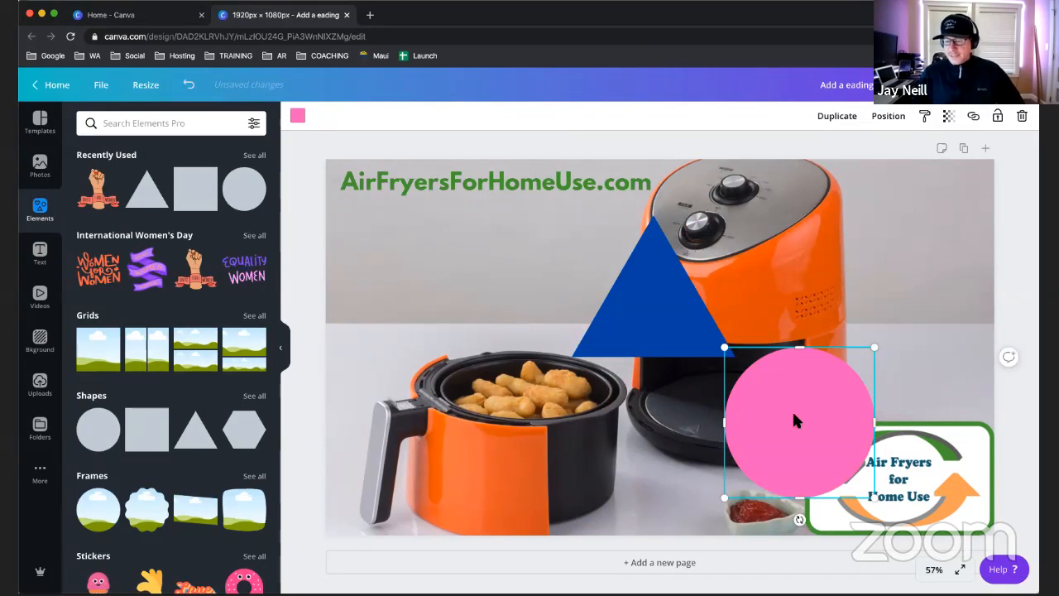
# - Move the pink circle back over the blue triangle and bring it to the front
pyautogui.moveTo(799, 420); pyautogui.dragTo(723, 344)
pyautogui.rightClick(742, 315)
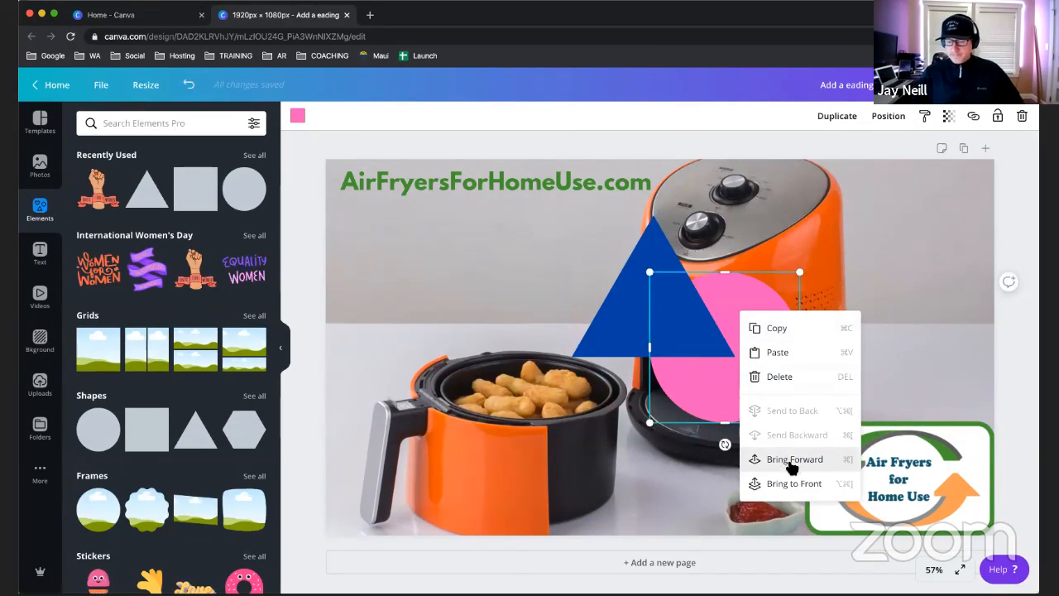
pyautogui.click(787, 488)
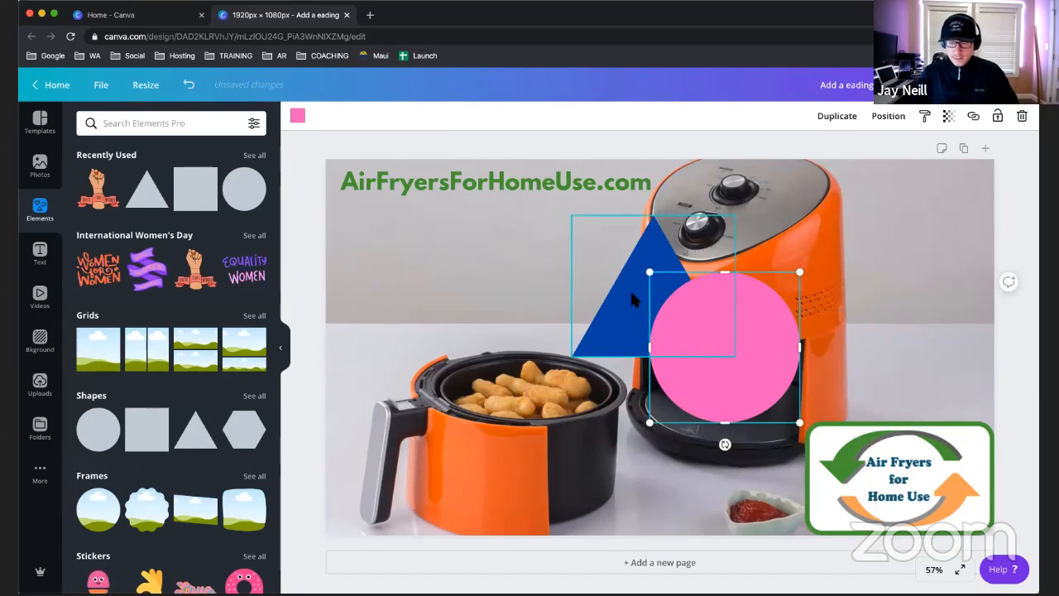
# - Select the triangle and circle together and move them so the circle overlaps the logo's upper corner
pyautogui.keyDown('shift'); pyautogui.click(629, 288); pyautogui.keyUp('shift')
pyautogui.moveTo(709, 340); pyautogui.dragTo(776, 415)
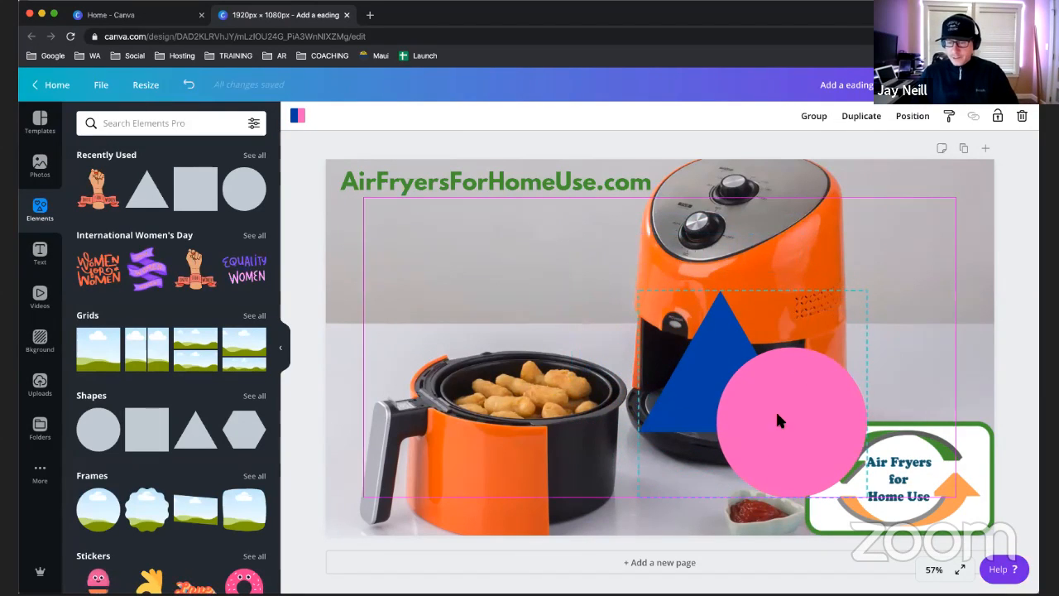
pyautogui.click(999, 294)
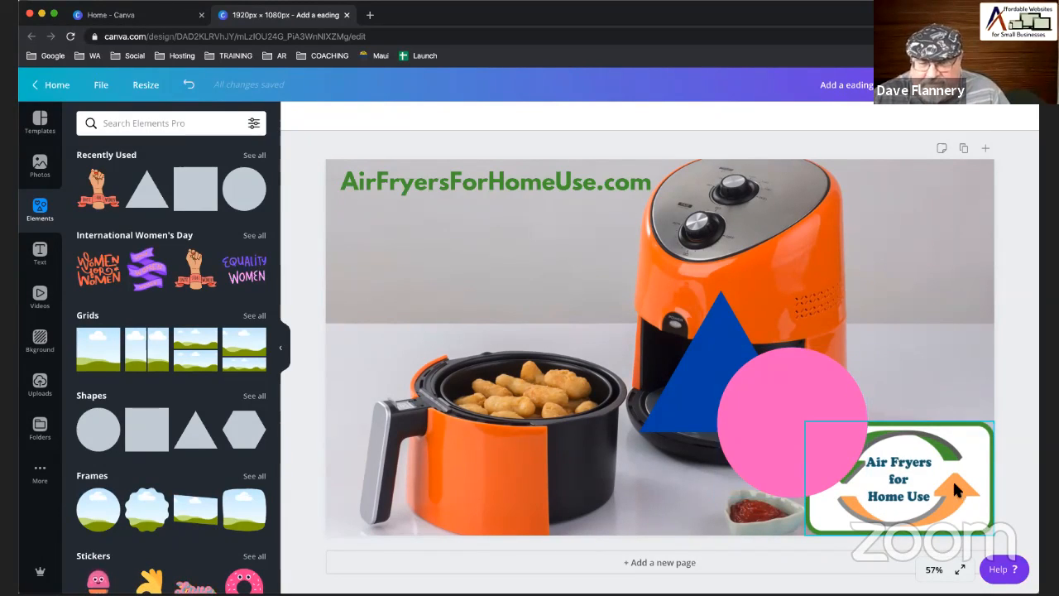
pyautogui.click(922, 479)
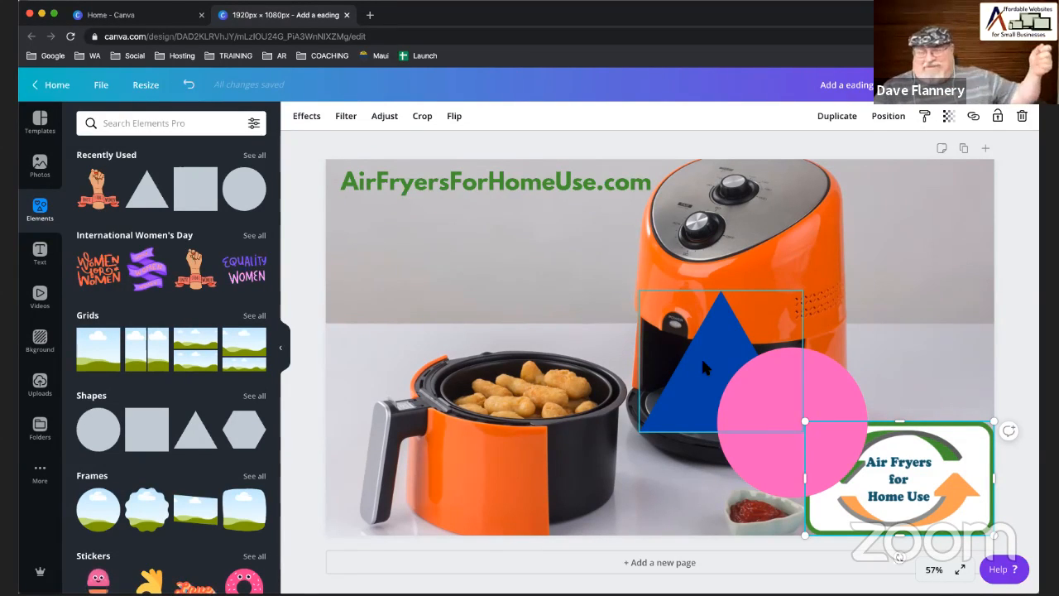
pyautogui.click(845, 384)
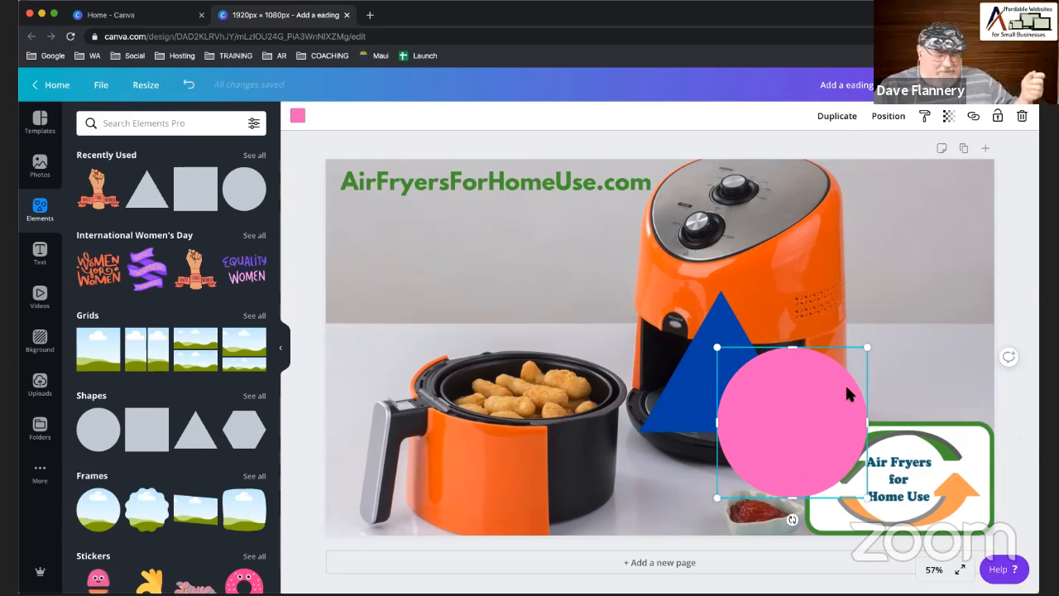
pyautogui.click(687, 403)
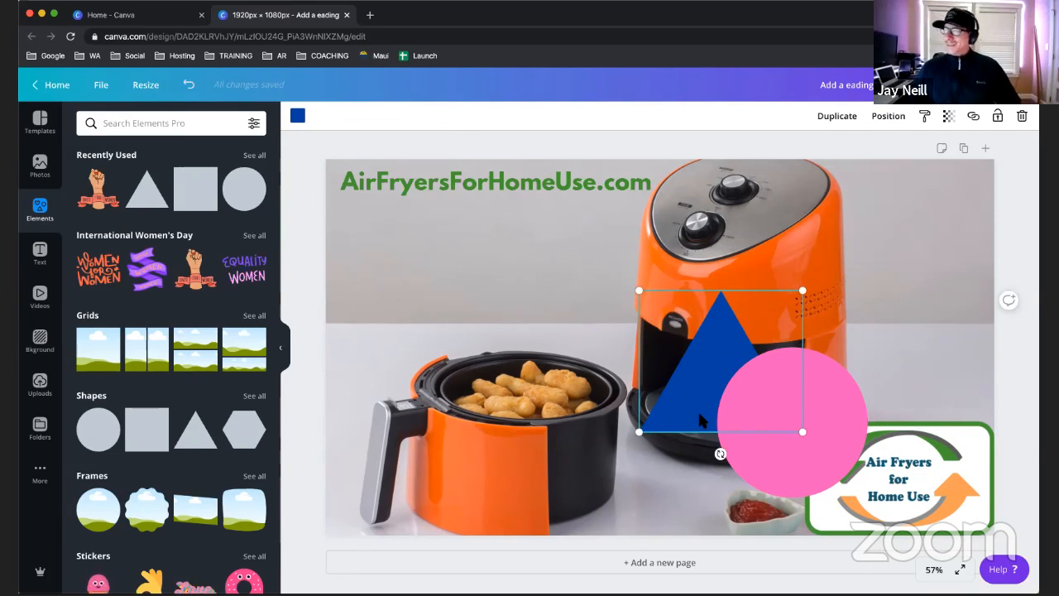
pyautogui.click(834, 407)
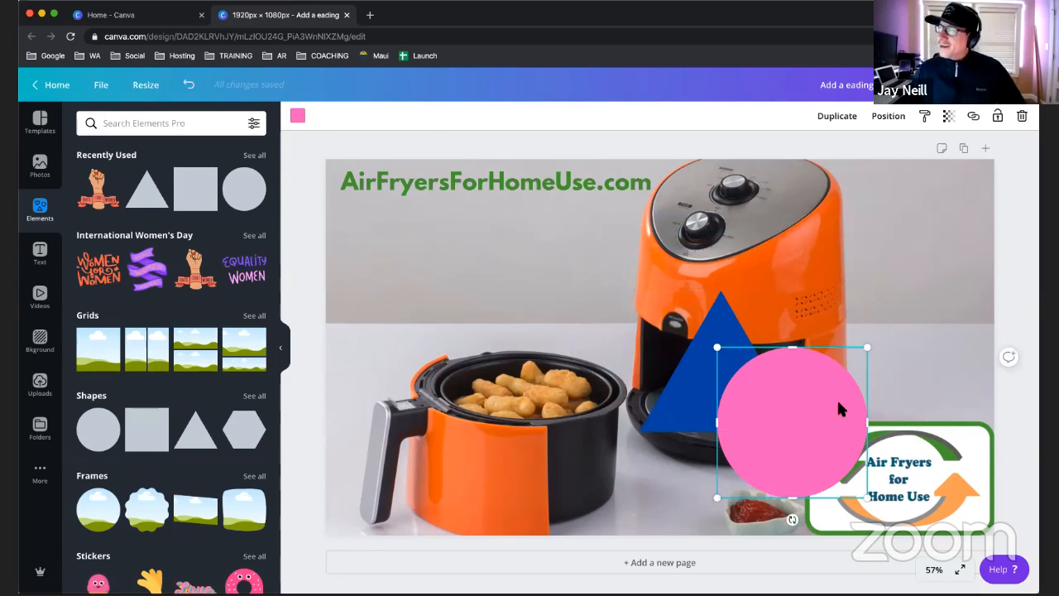
pyautogui.click(701, 399)
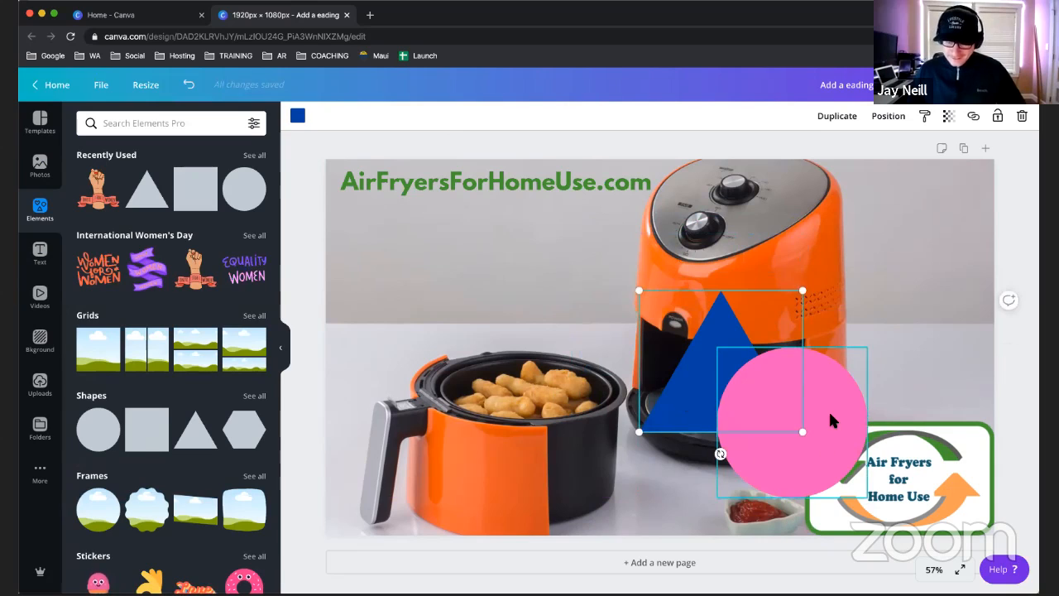
pyautogui.click(922, 454)
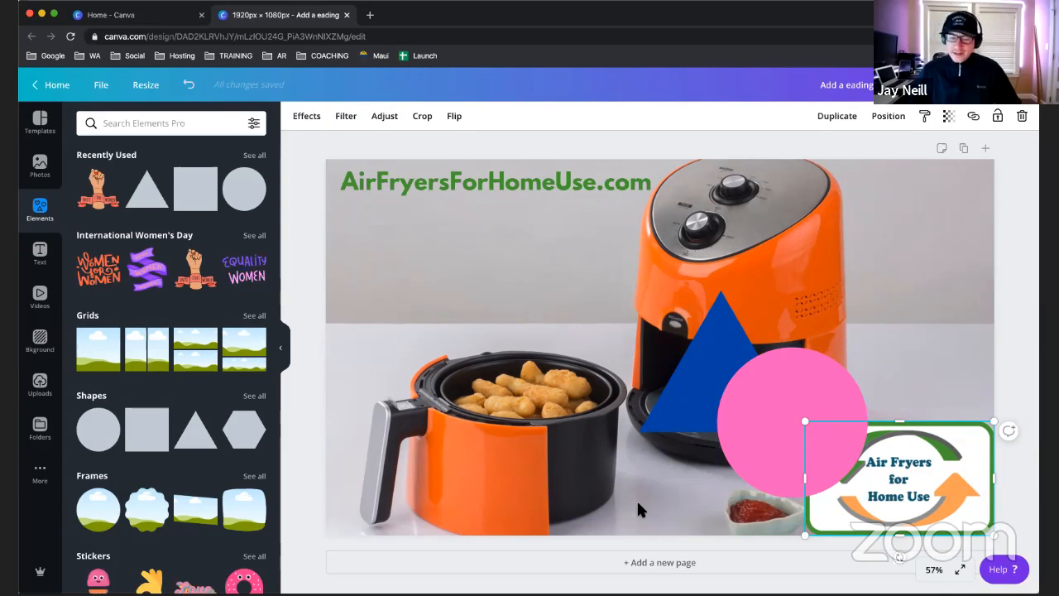
pyautogui.click(685, 425)
pyautogui.click(822, 400)
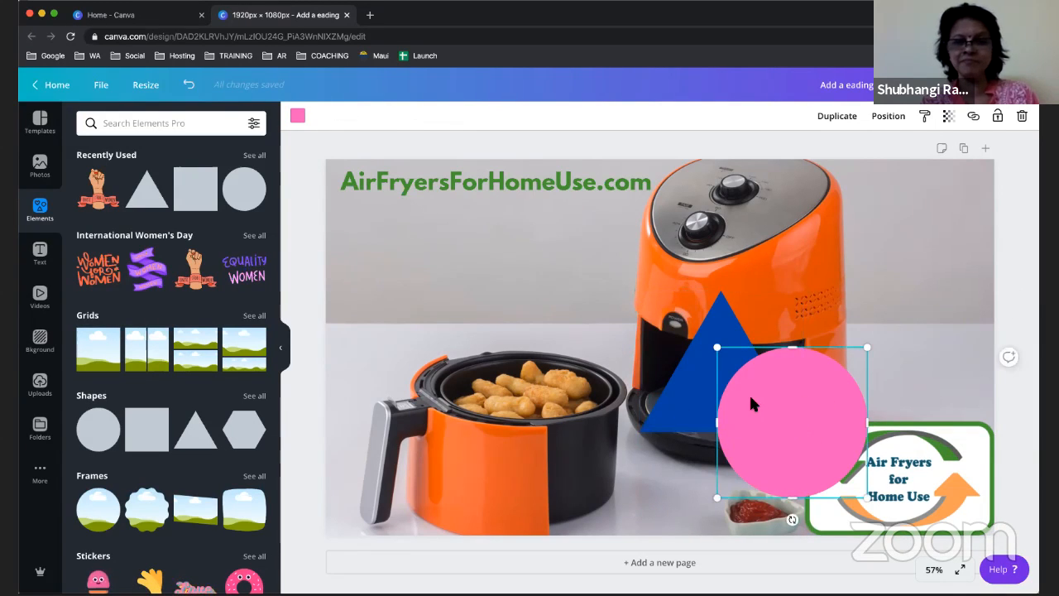
# - Move the blue triangle to the other side of the pink circle, covering the upper part of the logo
pyautogui.click(686, 352)
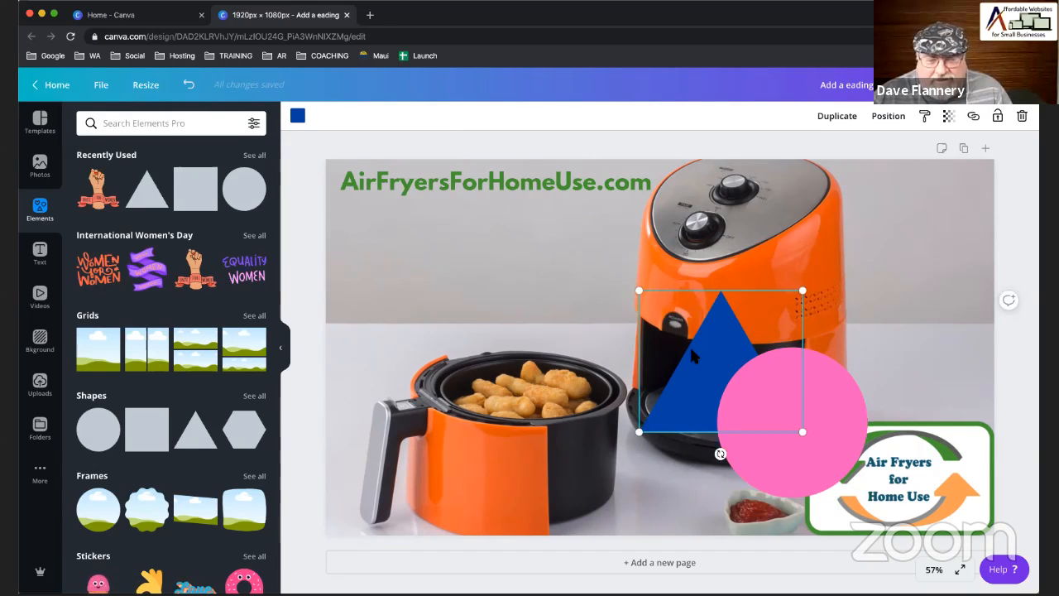
pyautogui.moveTo(721, 341); pyautogui.dragTo(890, 367)
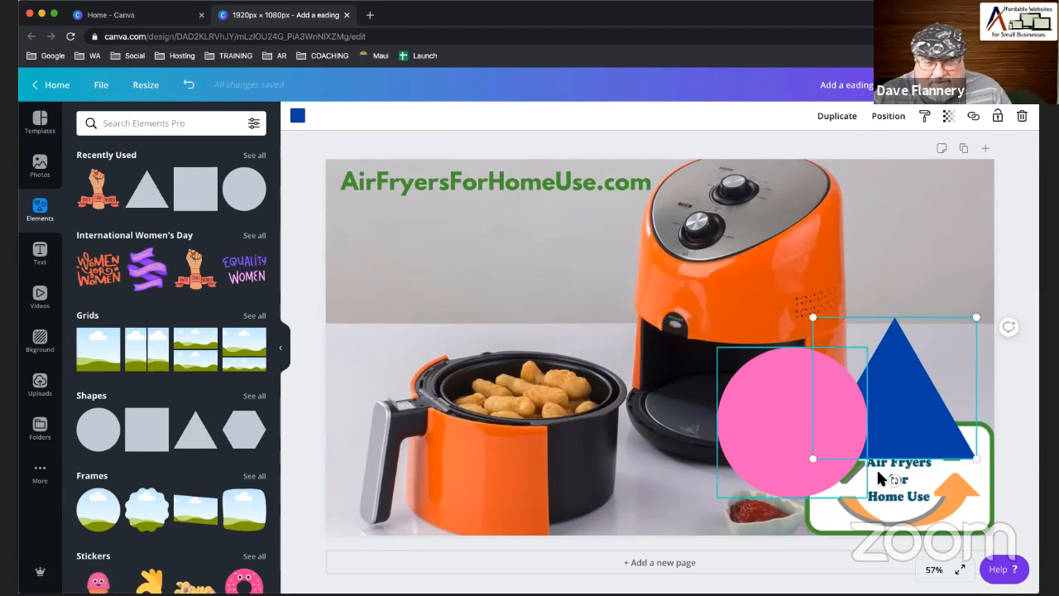
pyautogui.click(667, 517)
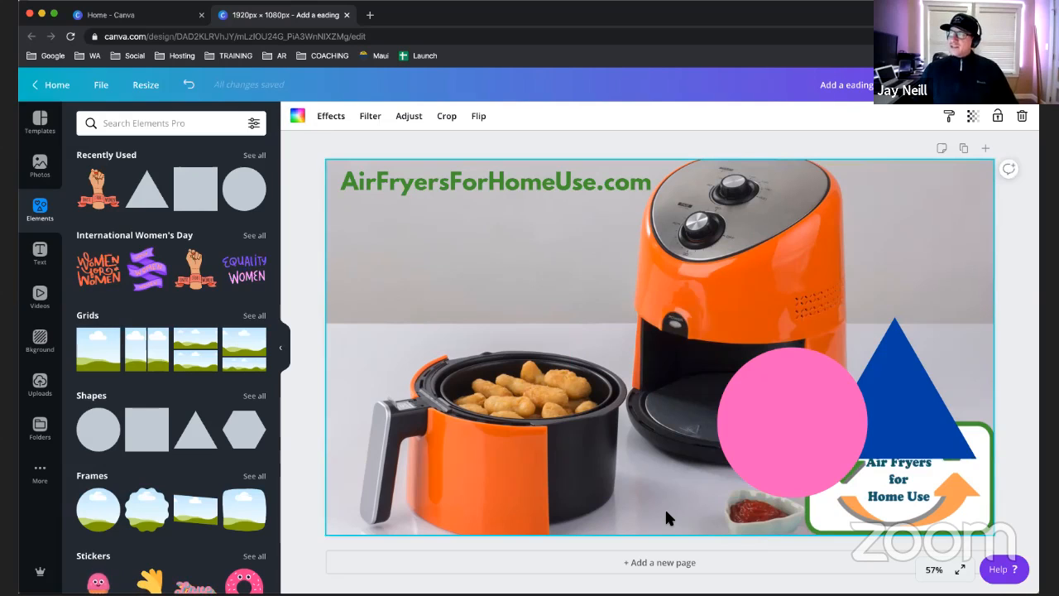
pyautogui.click(902, 407)
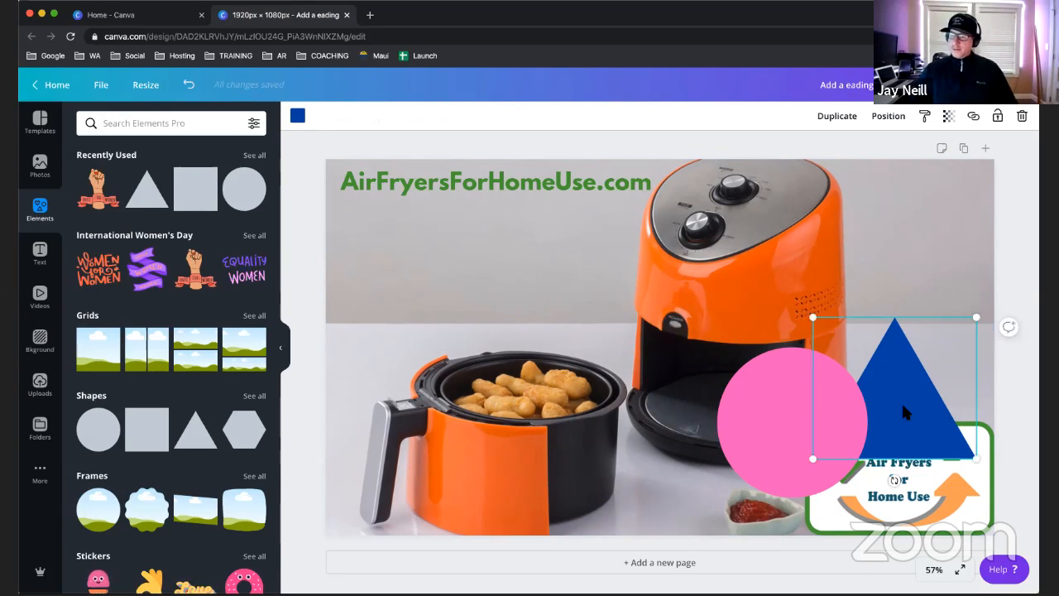
# - Send the pink circle one layer backward, behind the blue triangle, and bring it in front of the triangle again
pyautogui.click(782, 435)
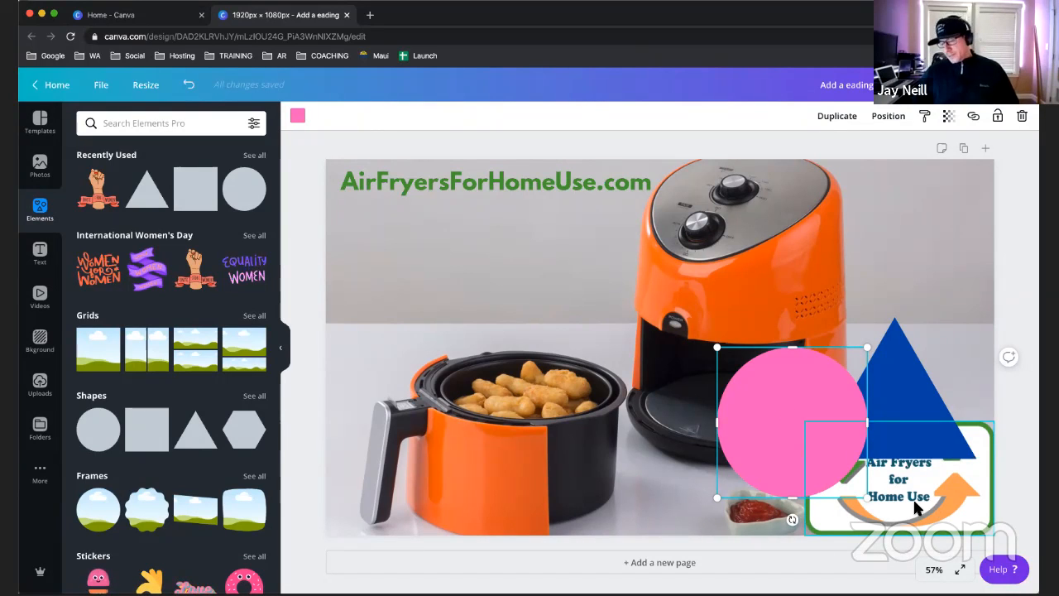
pyautogui.rightClick(760, 389)
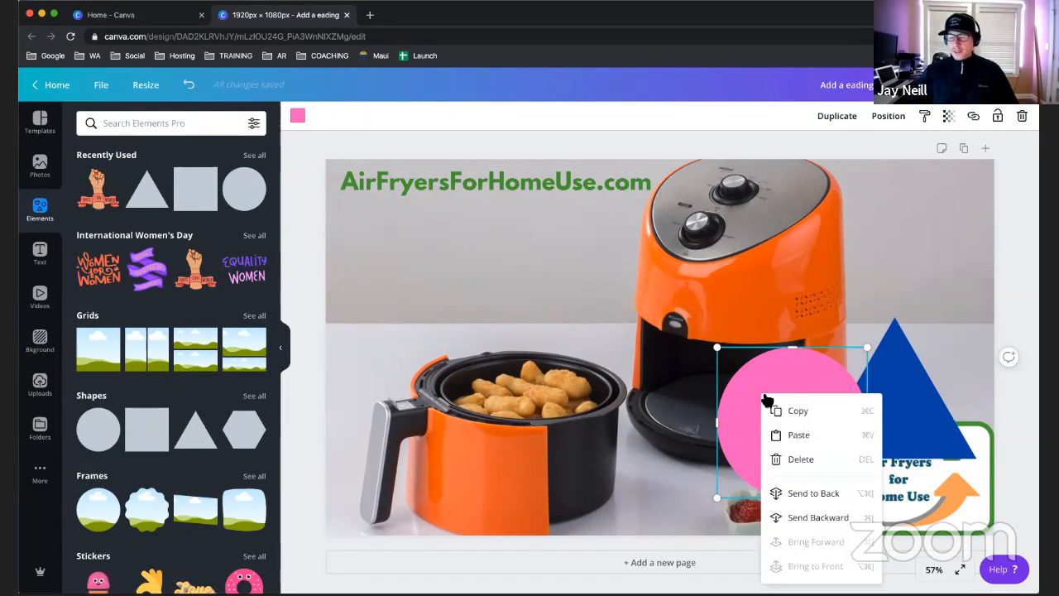
pyautogui.click(807, 517)
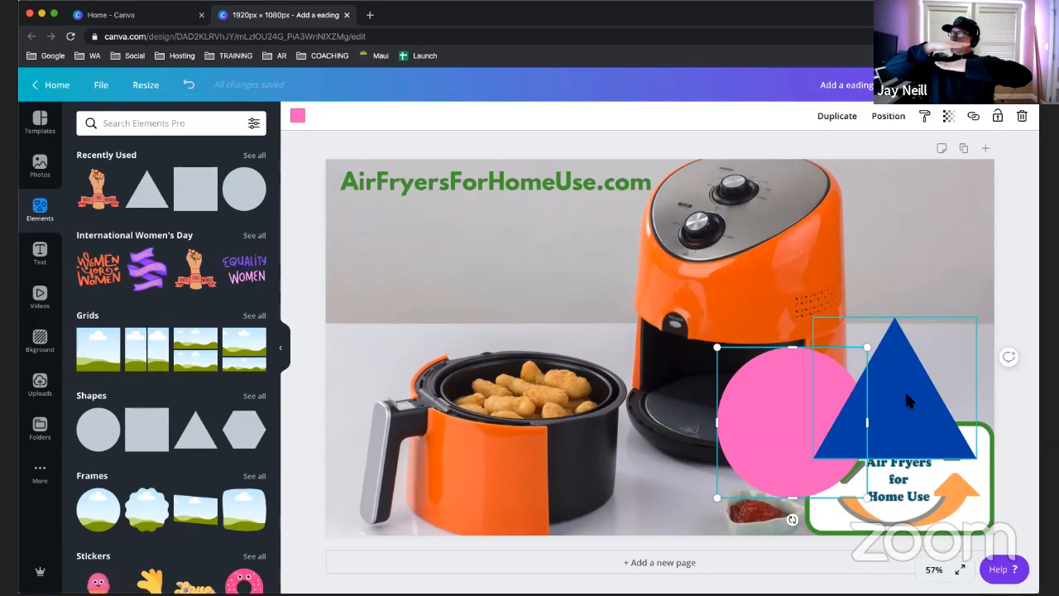
pyautogui.rightClick(770, 447)
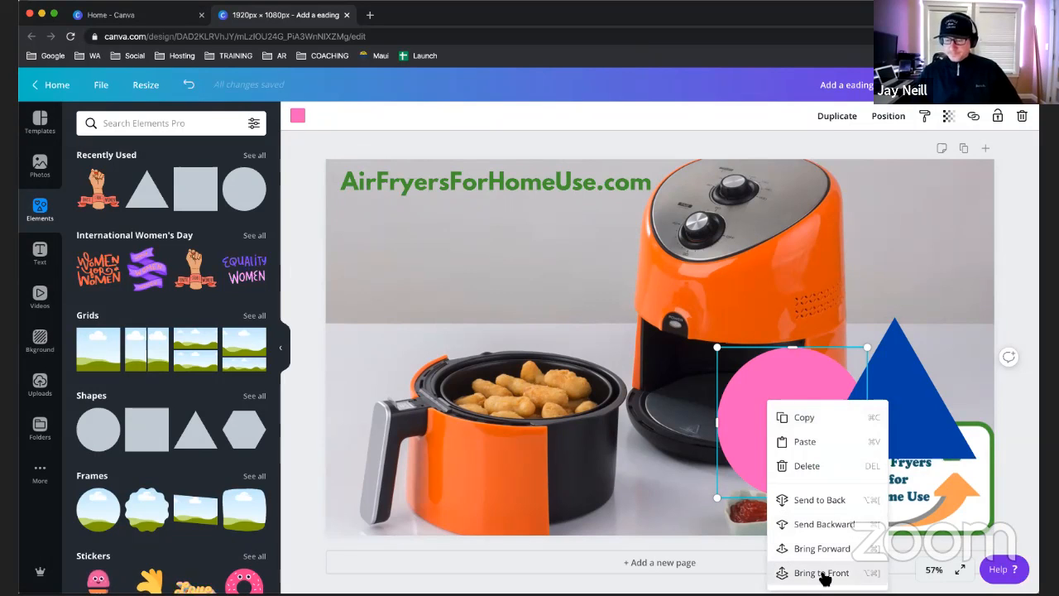
pyautogui.click(820, 548)
# - Send the pink circle to the back, behind the blue triangle and the logo, and deselect it
pyautogui.scroll(-5, 768, 421)
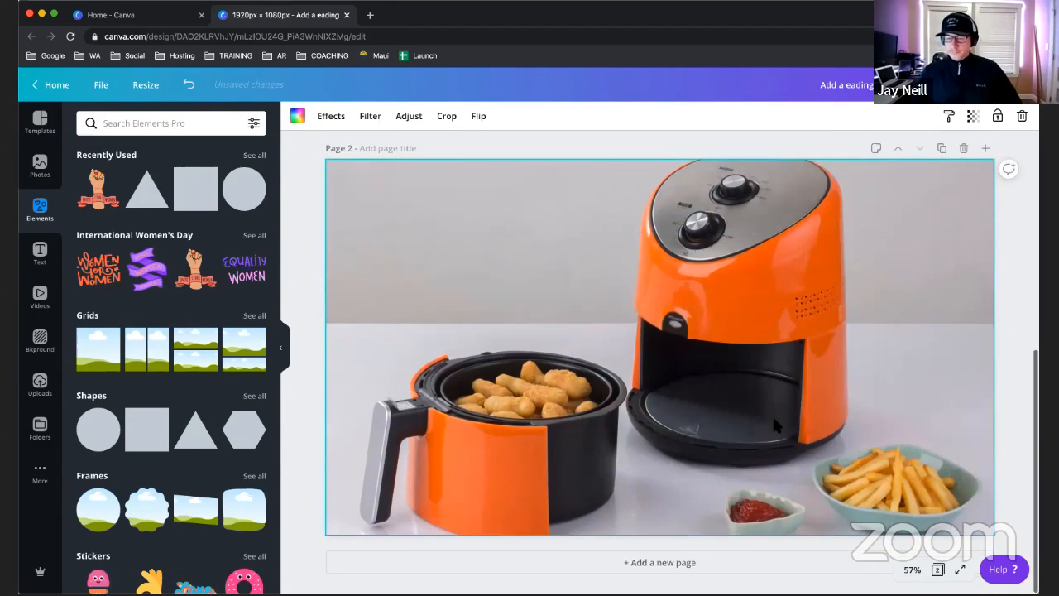
pyautogui.scroll(3, 1024, 433)
pyautogui.click(964, 379)
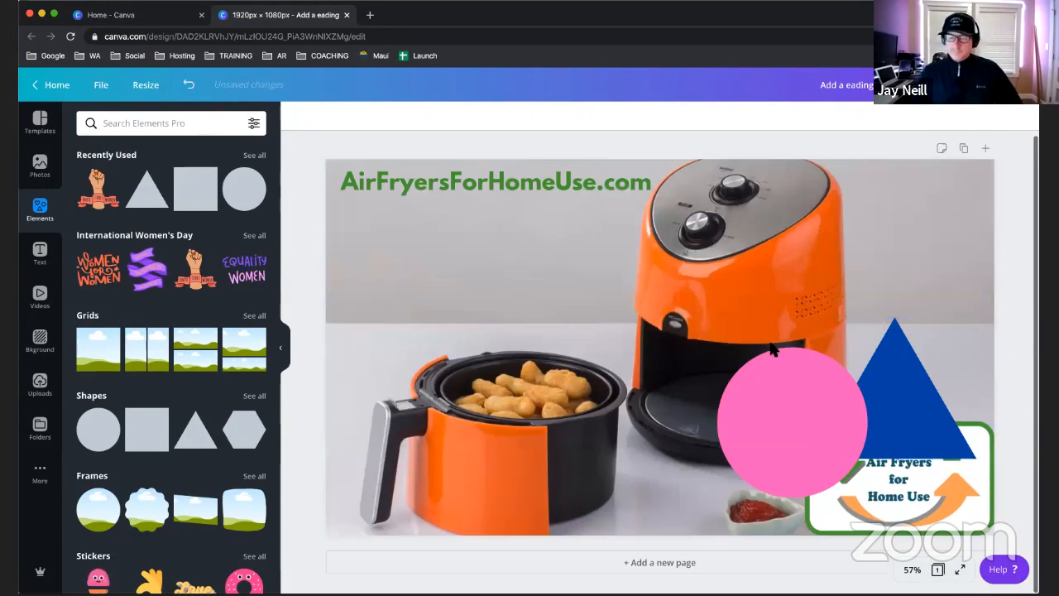
pyautogui.scroll(5, 770, 431)
pyautogui.scroll(-5, 765, 428)
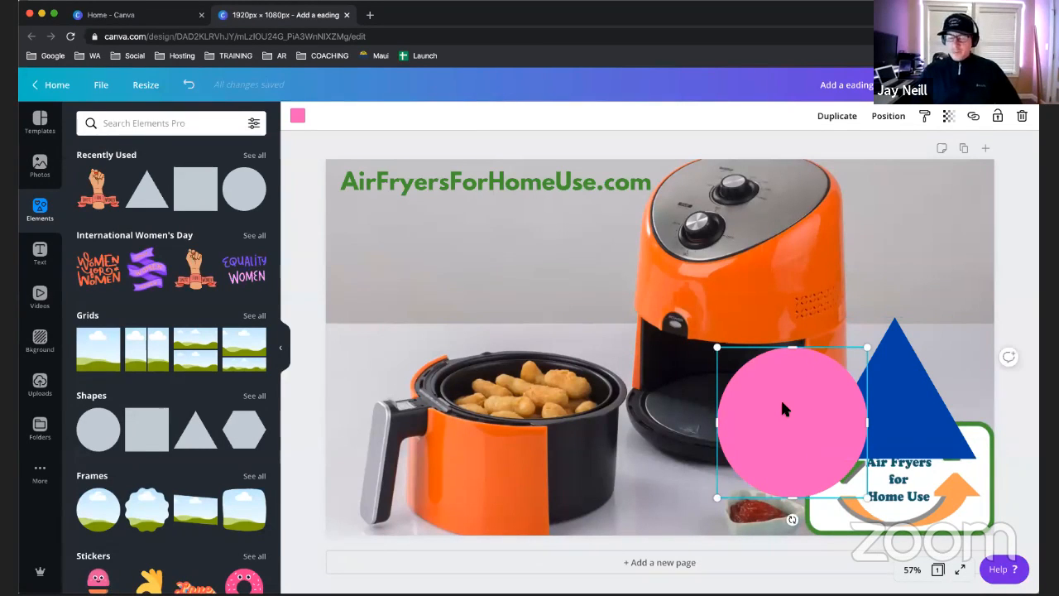
pyautogui.rightClick(780, 403)
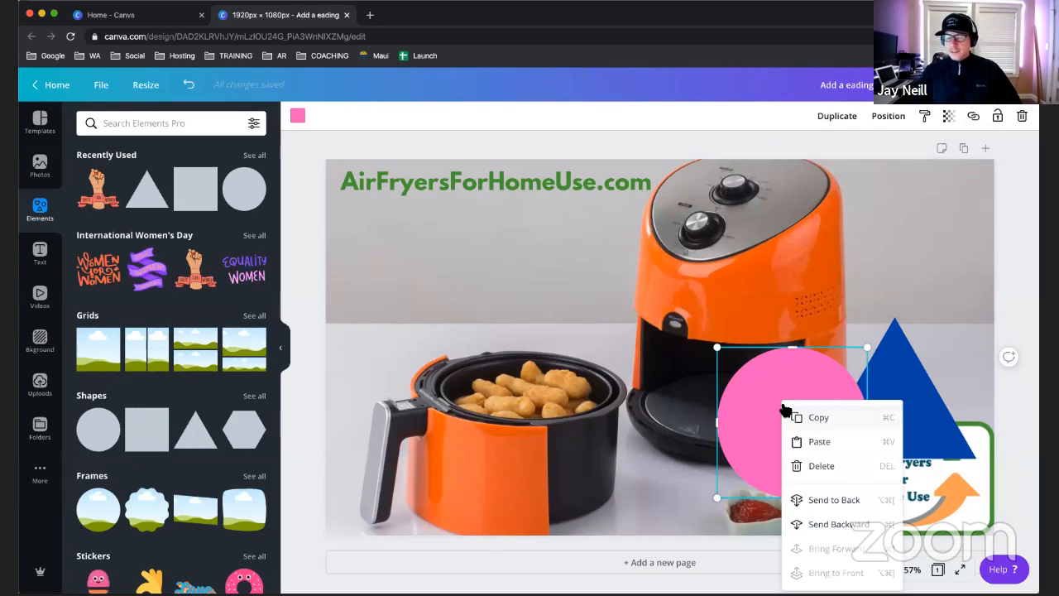
pyautogui.click(834, 500)
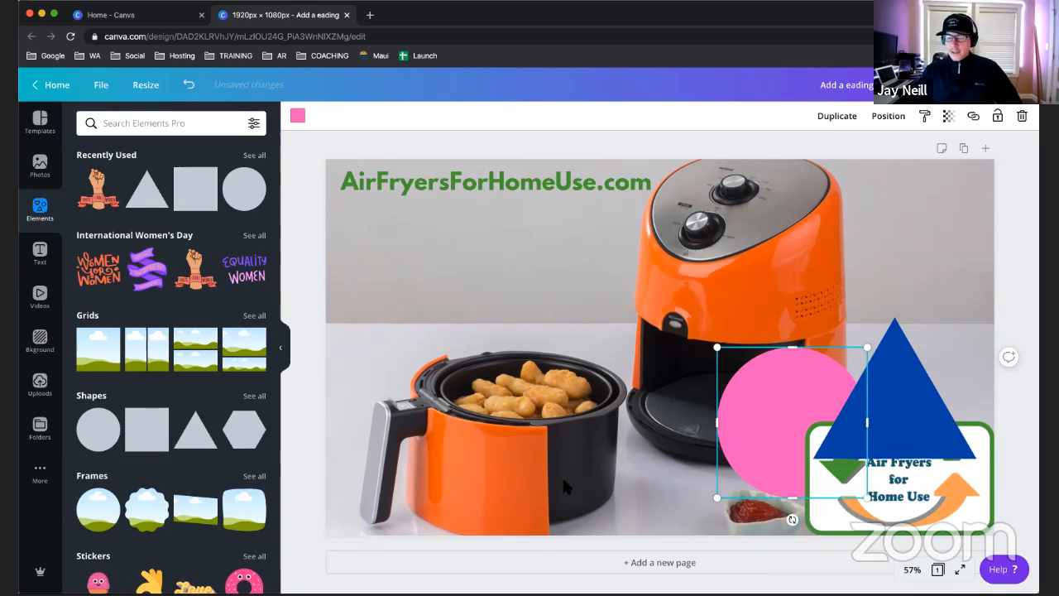
pyautogui.click(997, 291)
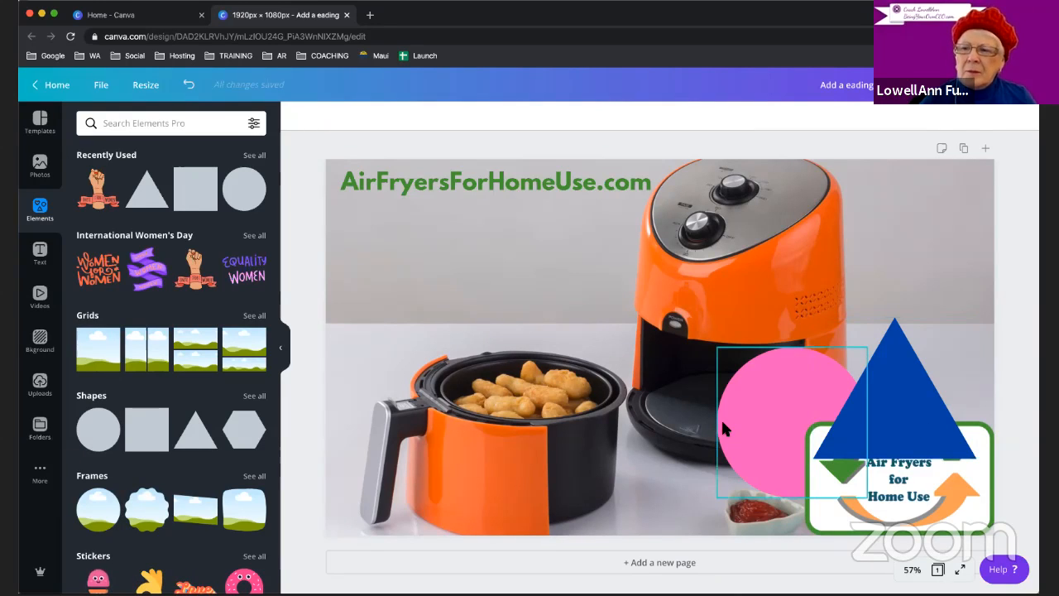
# - Select the pink circle, blue triangle and logo together and group them
pyautogui.click(651, 352)
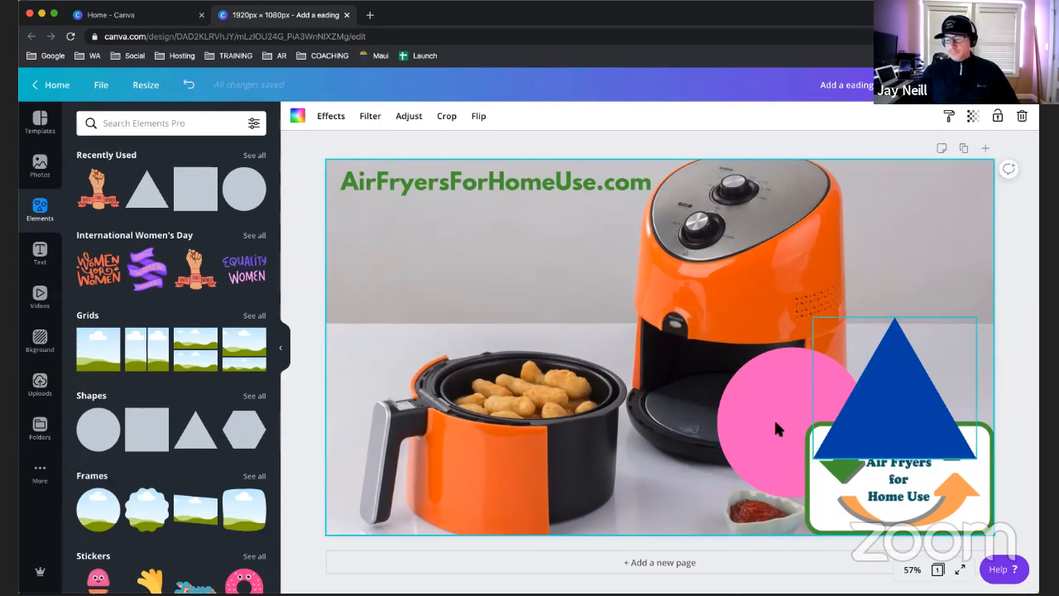
pyautogui.moveTo(680, 349); pyautogui.dragTo(952, 463)
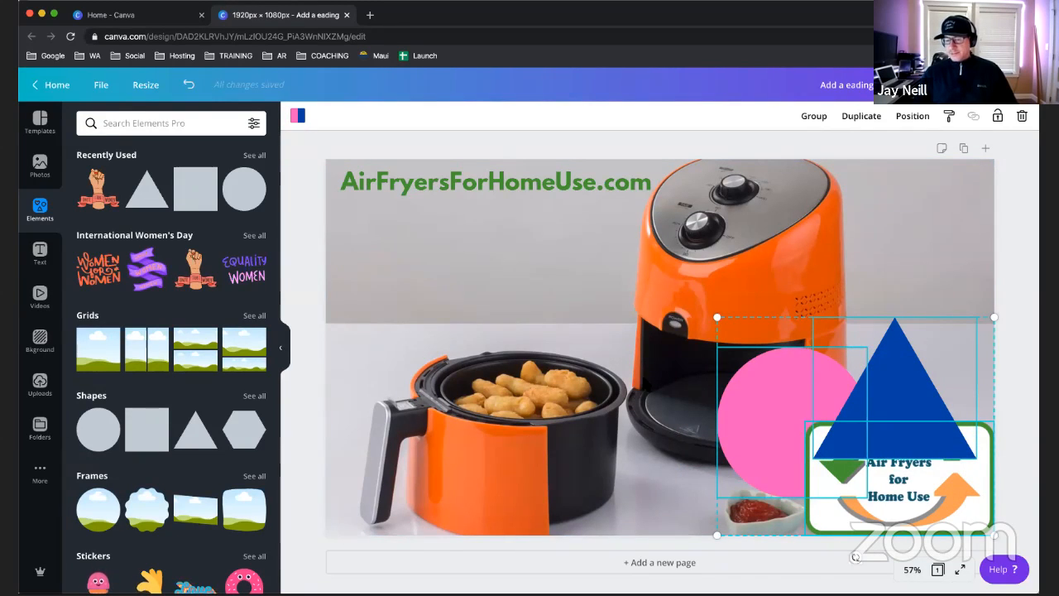
pyautogui.click(649, 385)
pyautogui.click(740, 384)
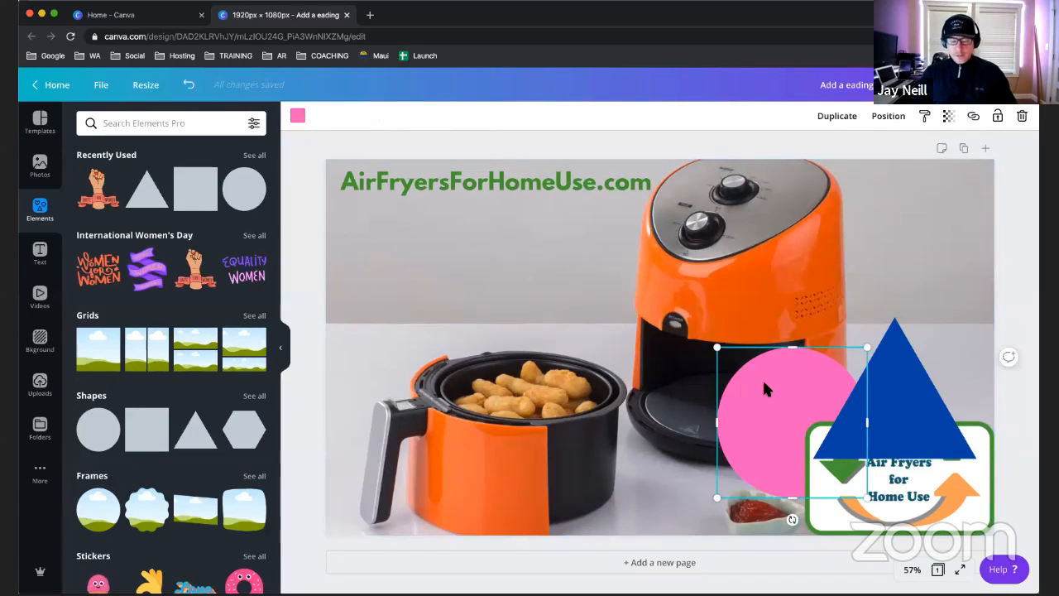
pyautogui.keyDown('shift'); pyautogui.click(896, 369); pyautogui.keyUp('shift')
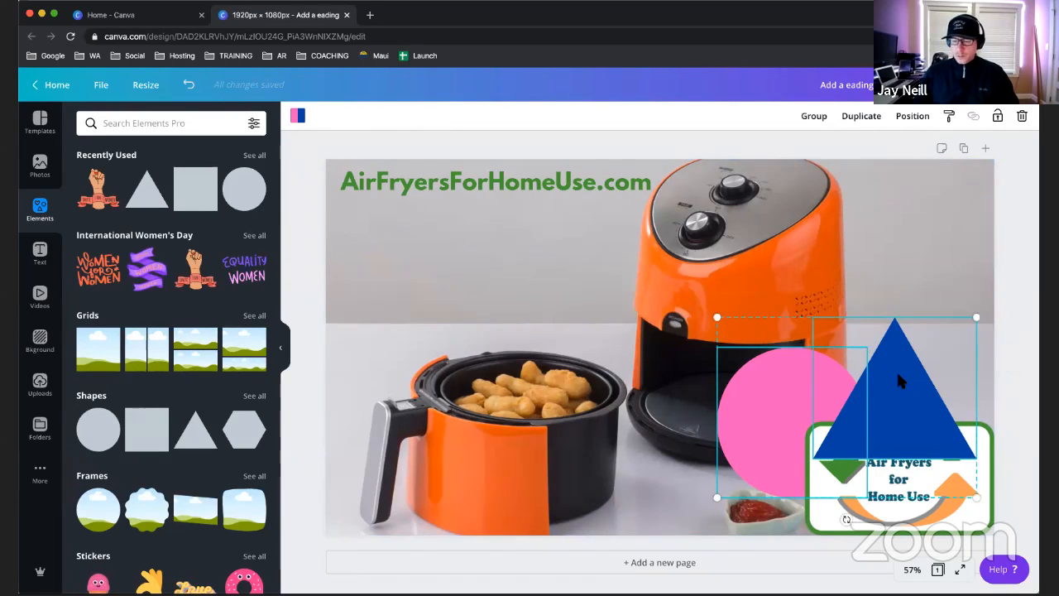
pyautogui.keyDown('shift'); pyautogui.click(929, 518); pyautogui.keyUp('shift')
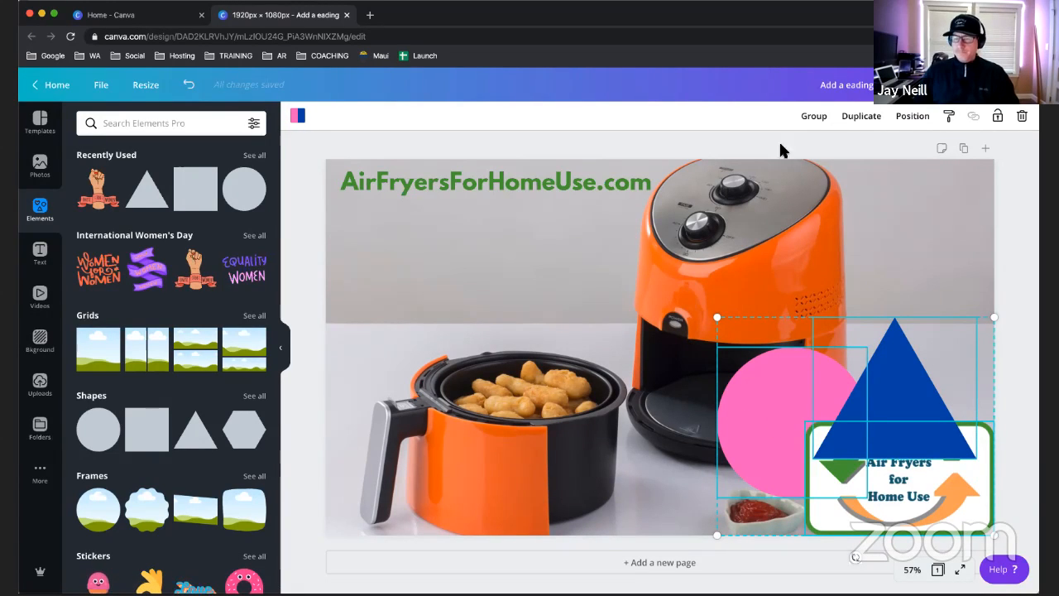
pyautogui.click(814, 118)
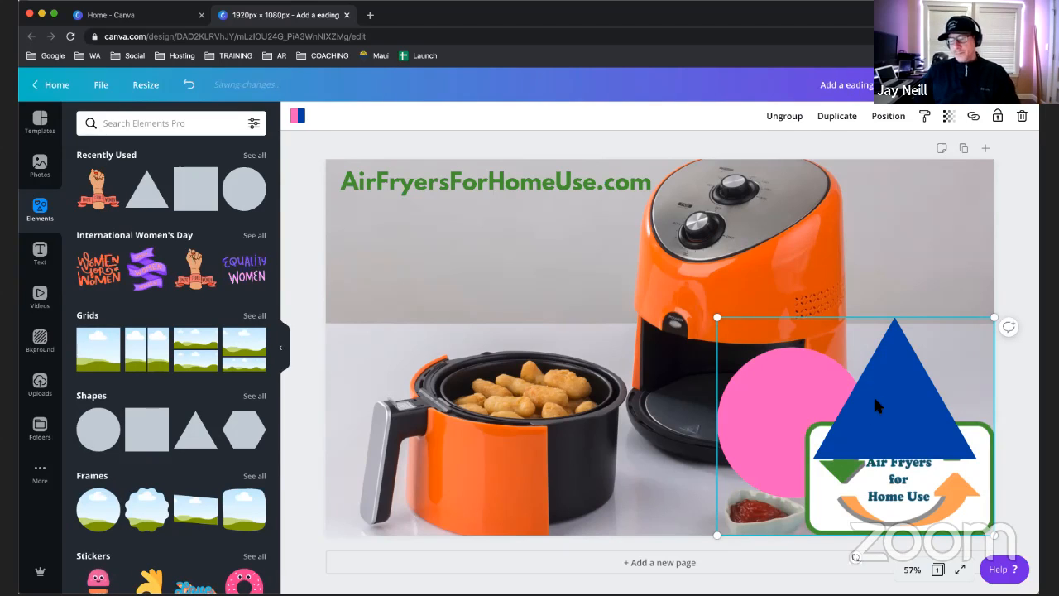
# - Try moving the group and aligning it to the page's center and middle, and undo these position changes
pyautogui.moveTo(873, 394); pyautogui.dragTo(669, 346)
pyautogui.hotkey('ctrl', 'z')
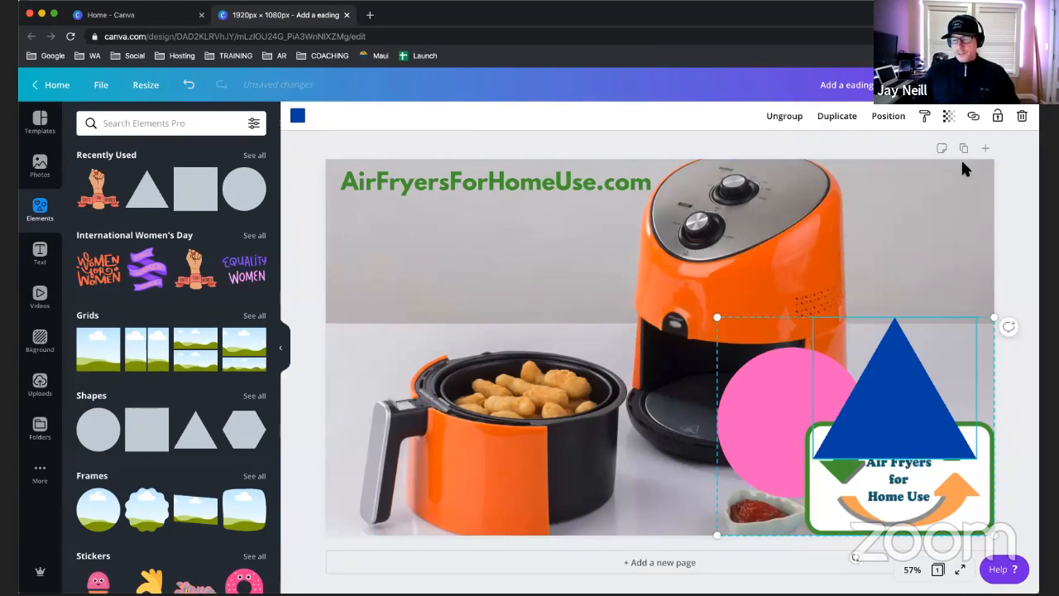
pyautogui.click(887, 116)
pyautogui.click(888, 118)
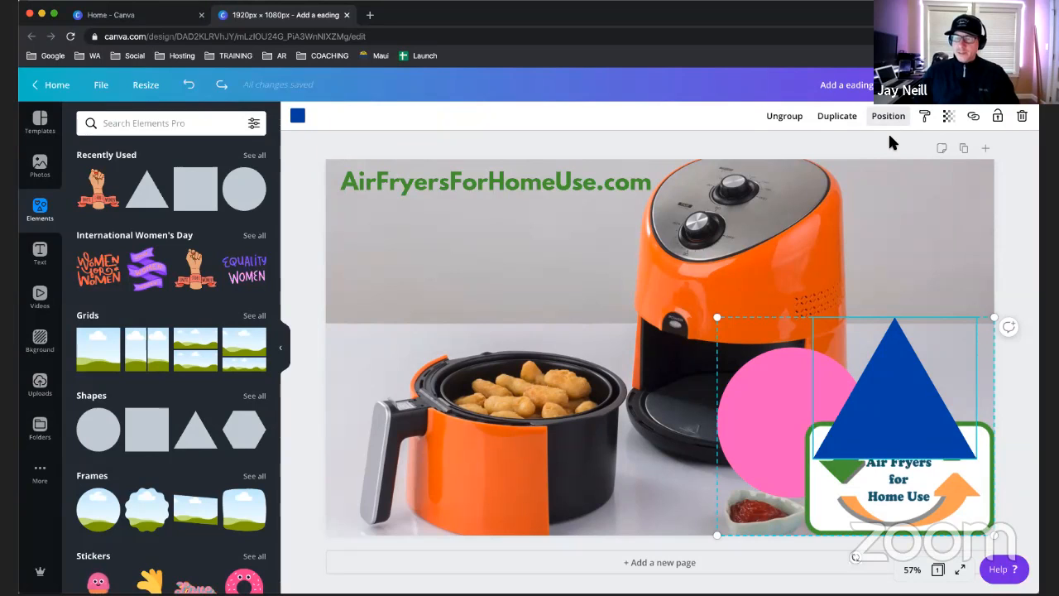
pyautogui.click(890, 117)
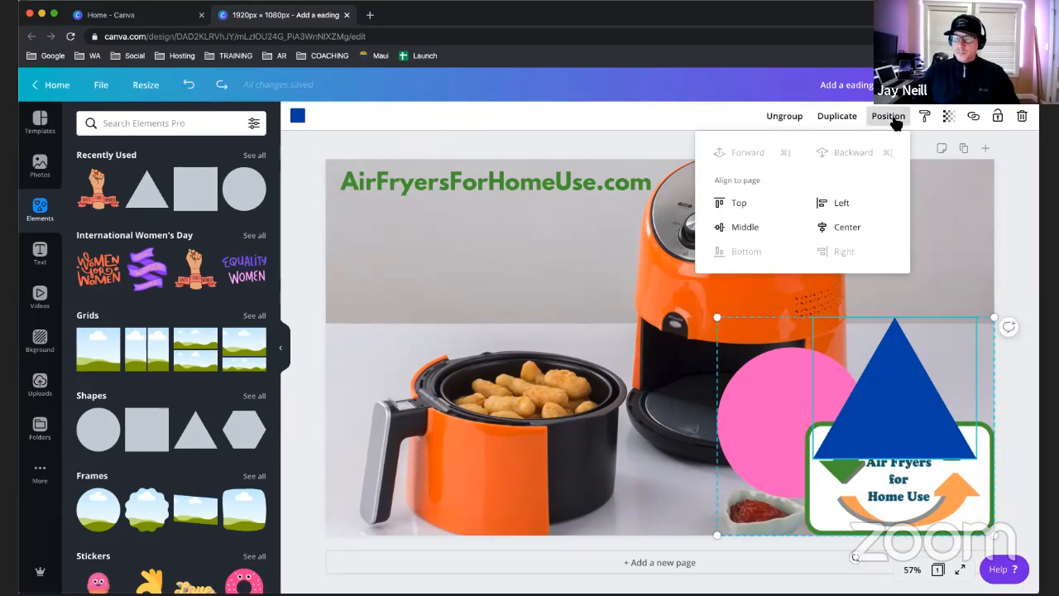
pyautogui.click(844, 231)
pyautogui.click(729, 227)
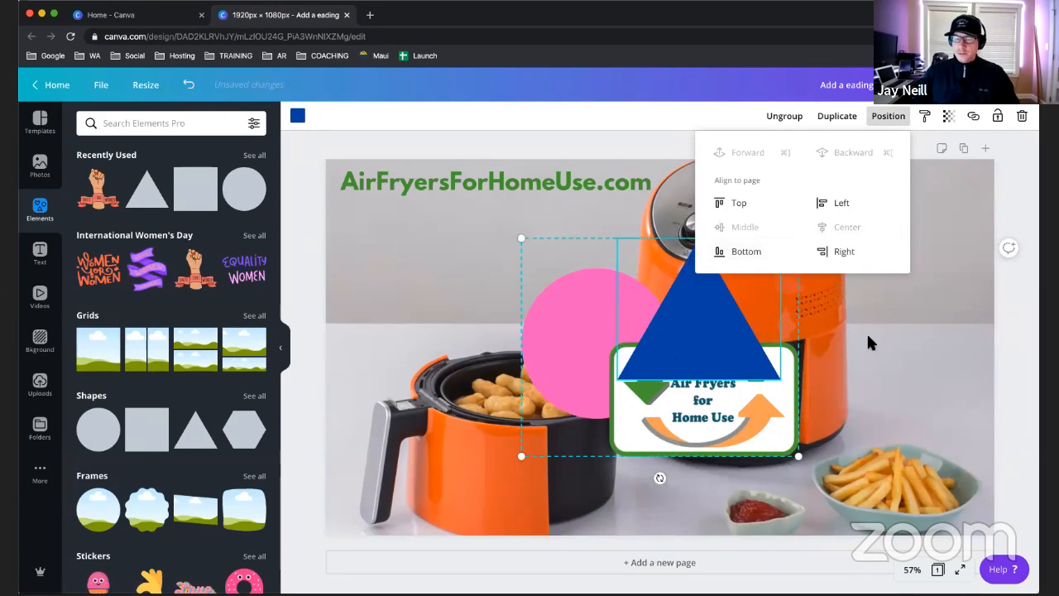
pyautogui.click(854, 325)
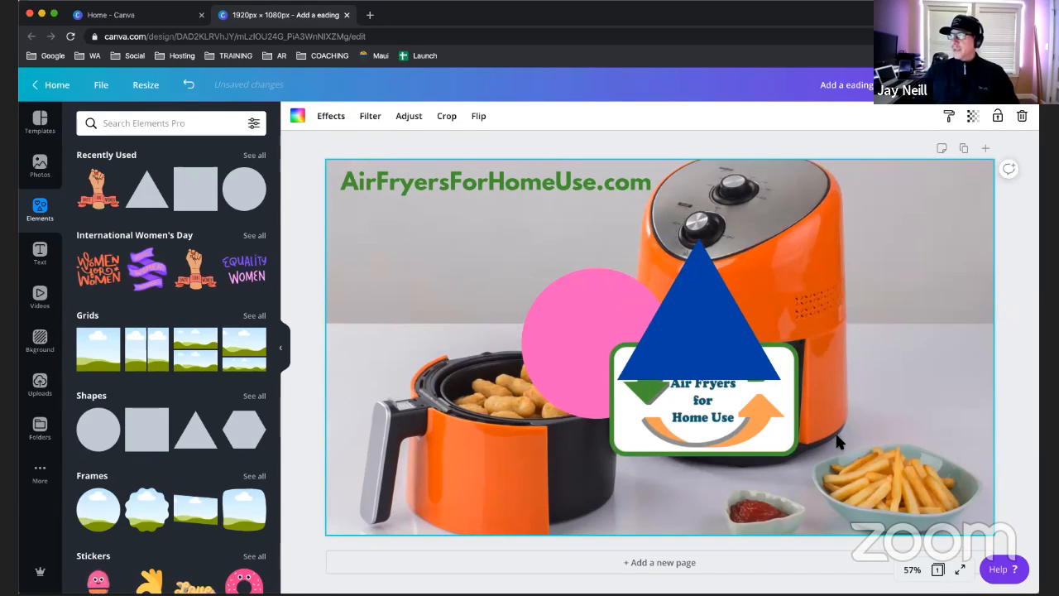
pyautogui.press('super+z')
pyautogui.press('super+z')
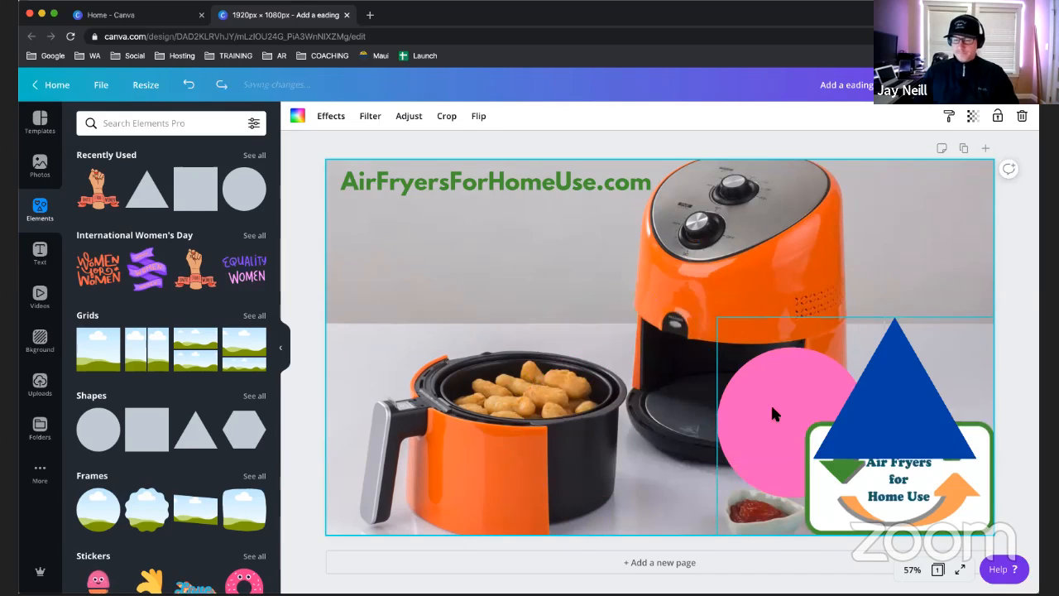
# - Ungroup the circle, triangle and logo and clear the selection
pyautogui.click(775, 383)
pyautogui.rightClick(775, 383)
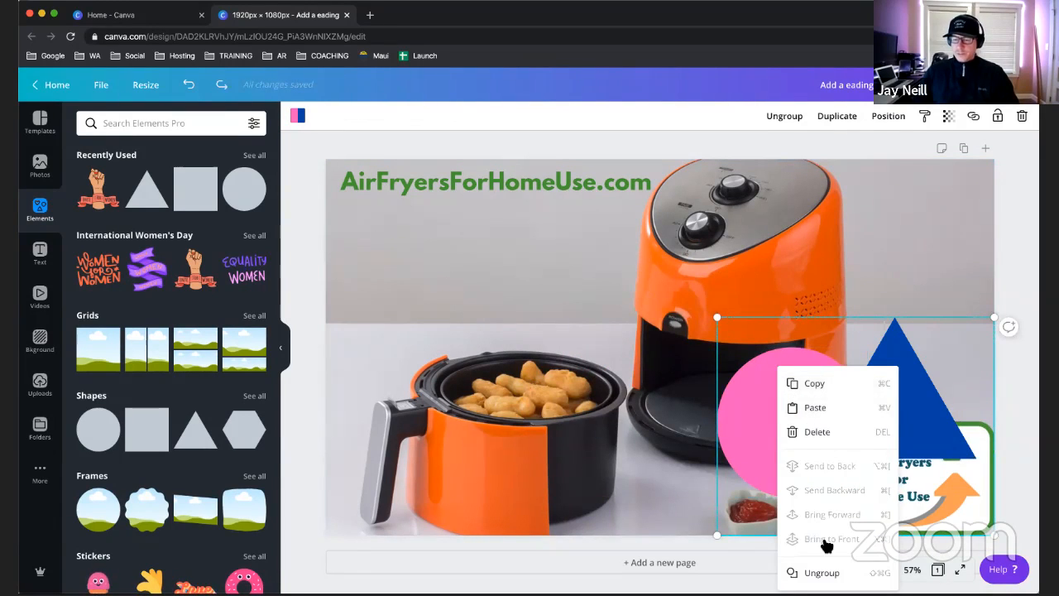
pyautogui.click(822, 572)
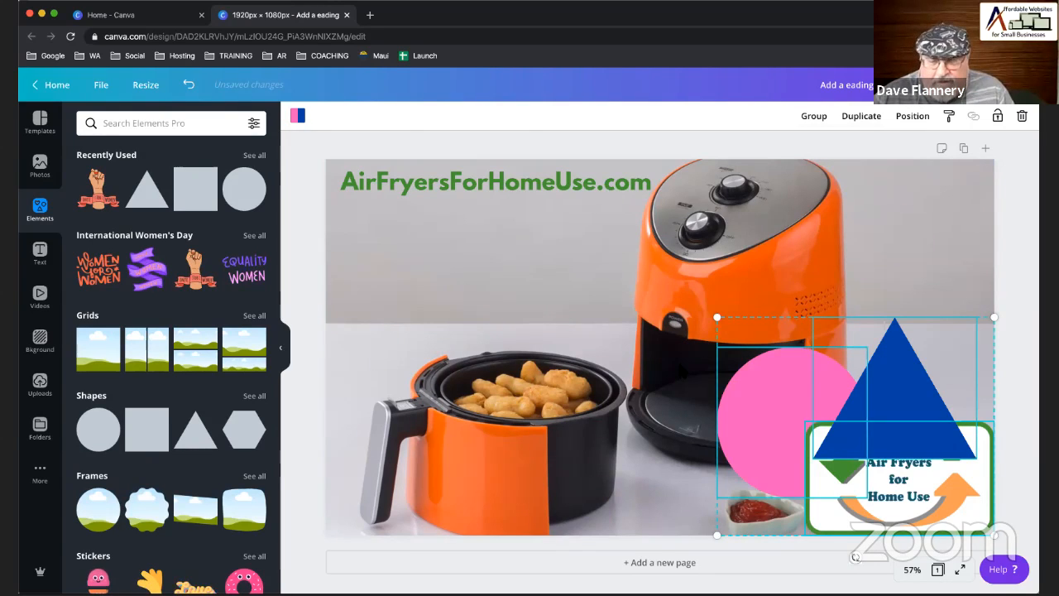
pyautogui.click(679, 368)
# - Add the triangle and logo to the pink circle's selection and group all three again
pyautogui.click(728, 393)
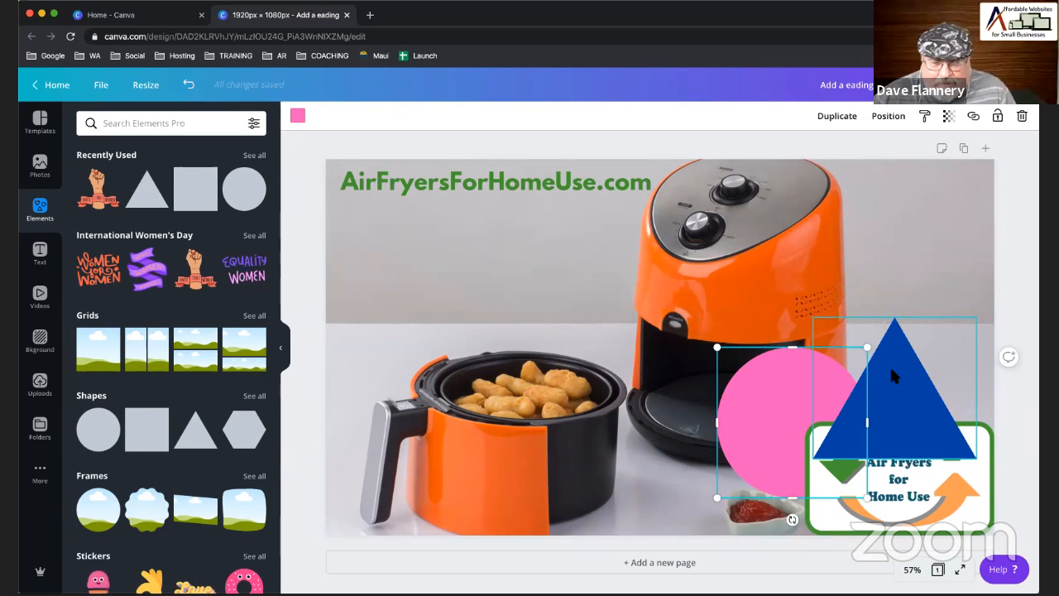
pyautogui.keyDown('shift'); pyautogui.click(902, 386); pyautogui.keyUp('shift')
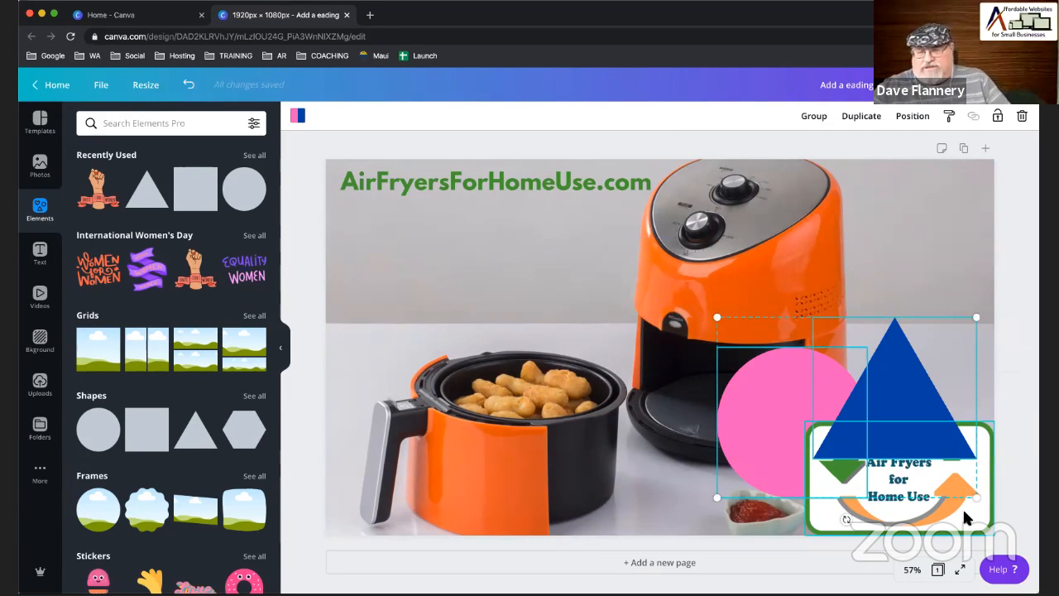
pyautogui.rightClick(963, 506)
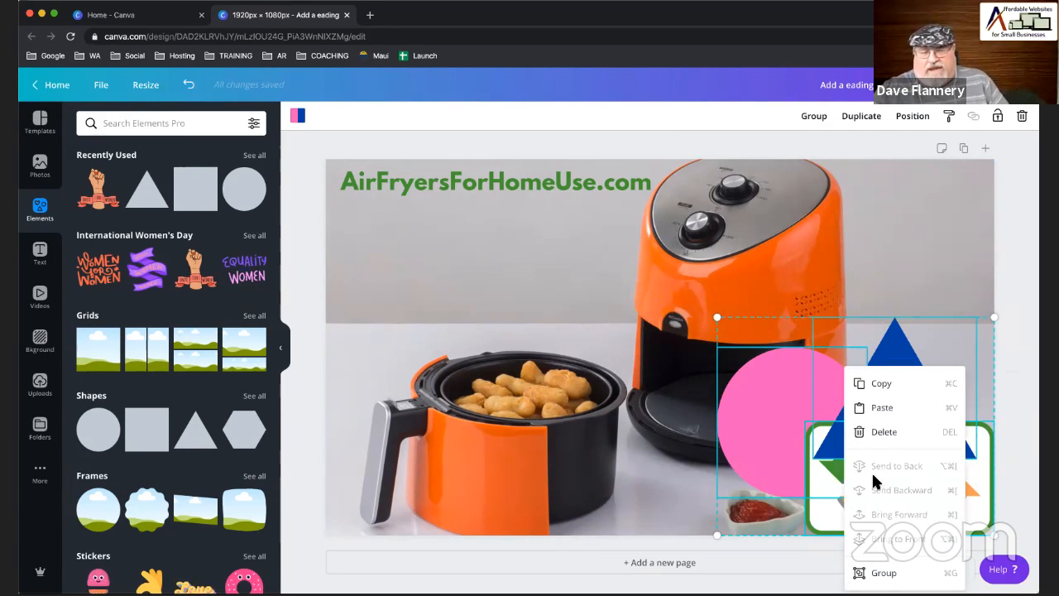
pyautogui.click(884, 573)
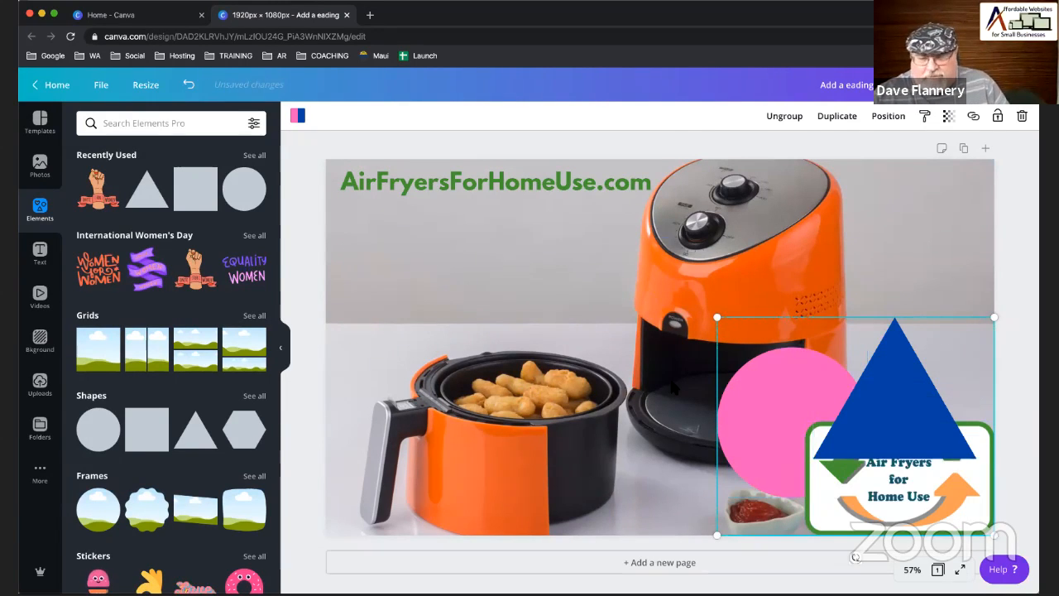
# - Split the regrouped shapes and logo back into separate elements and select the triangle and circle individually
pyautogui.click(797, 398)
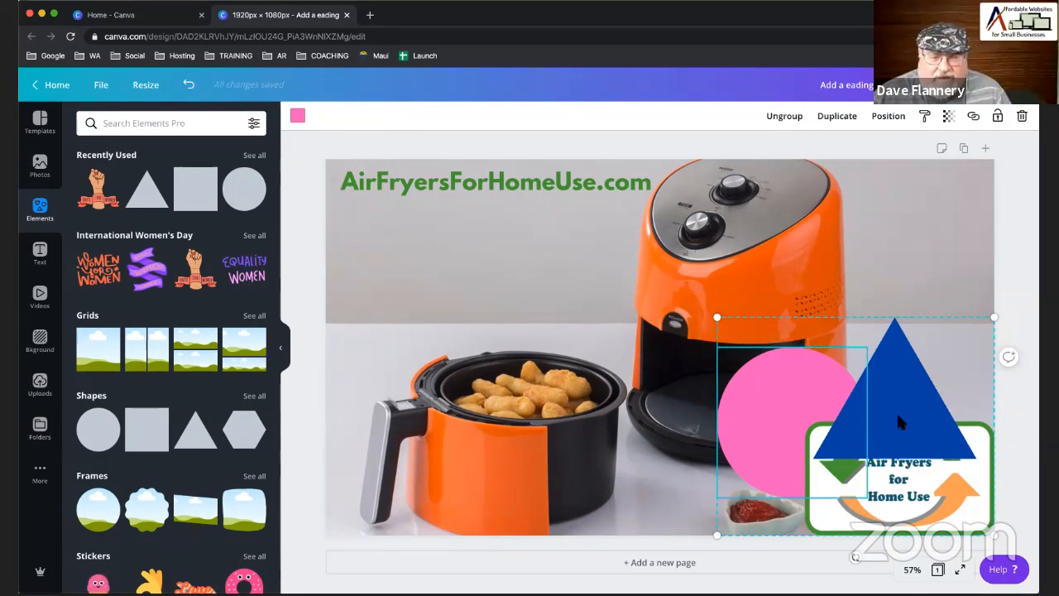
pyautogui.rightClick(817, 368)
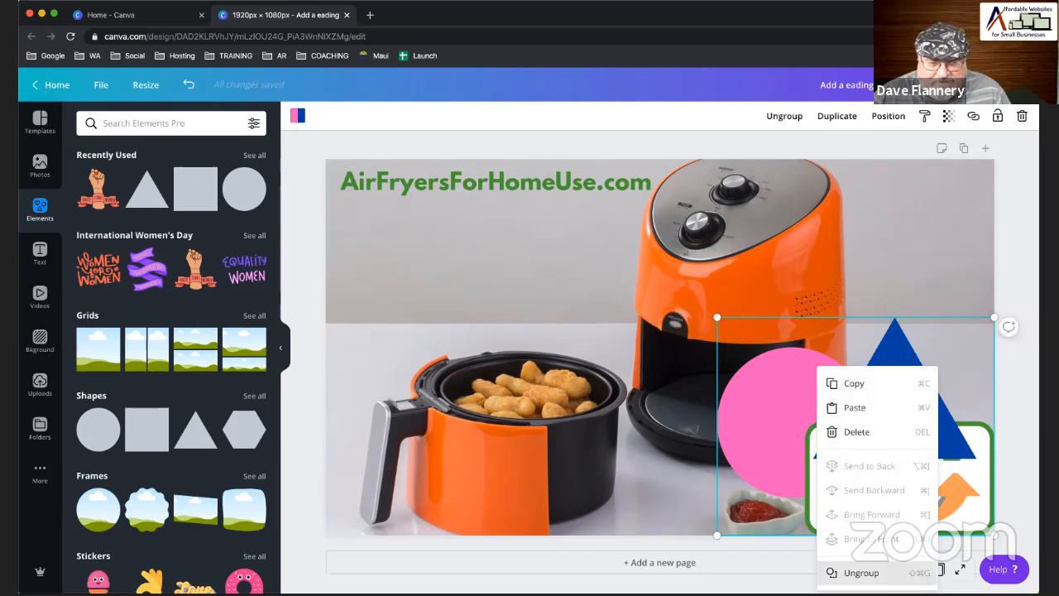
pyautogui.click(852, 571)
pyautogui.click(762, 385)
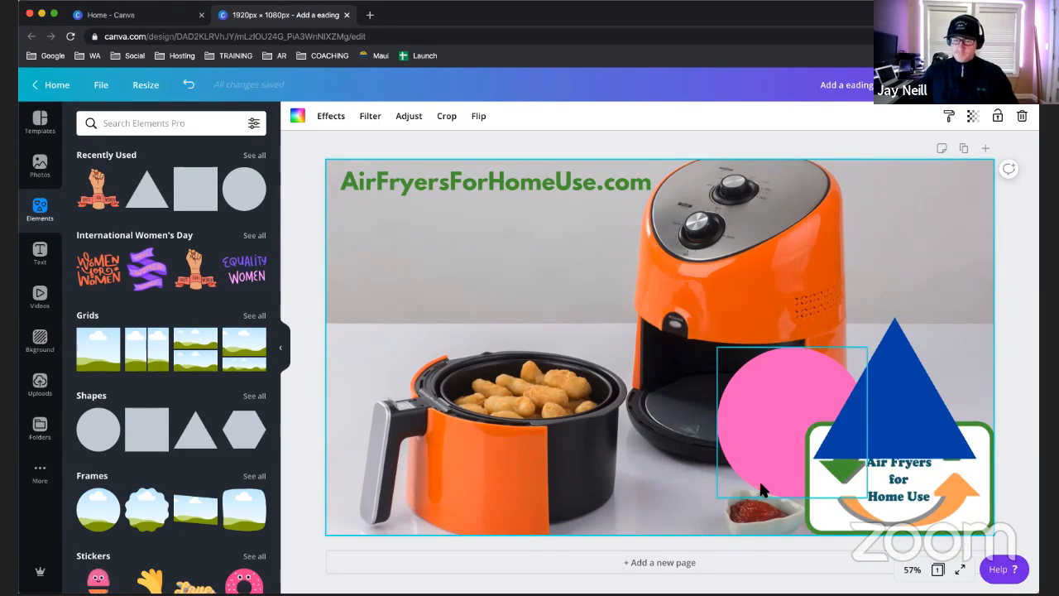
pyautogui.click(883, 390)
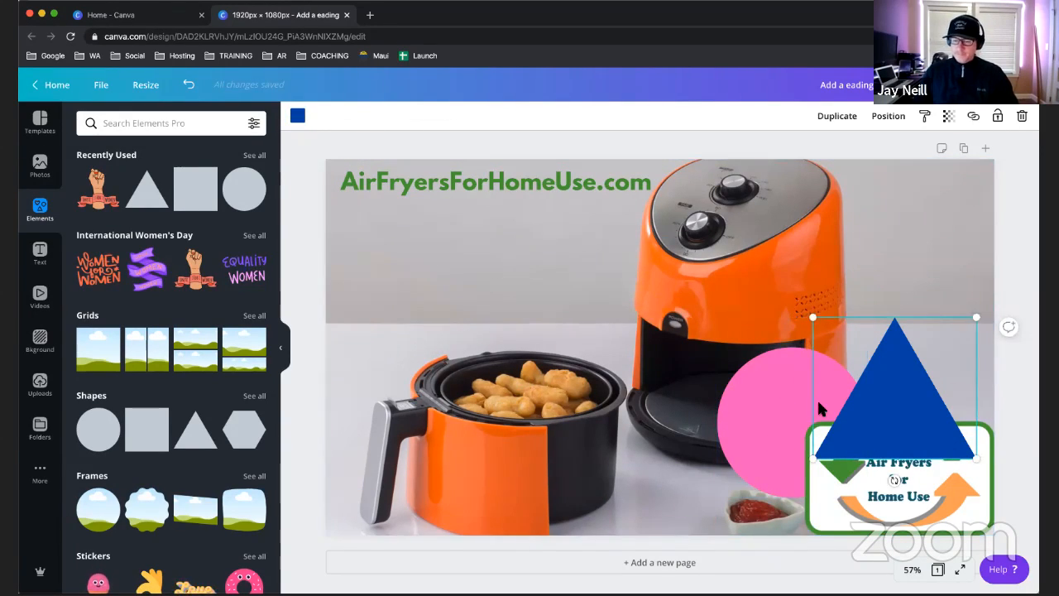
pyautogui.click(762, 409)
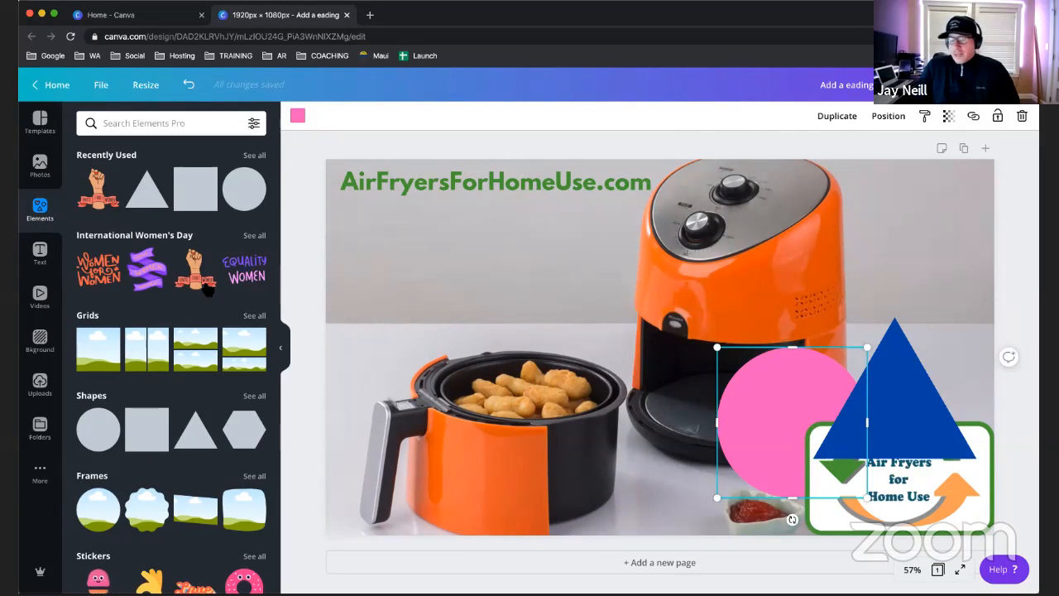
pyautogui.scroll(10, 58, 389)
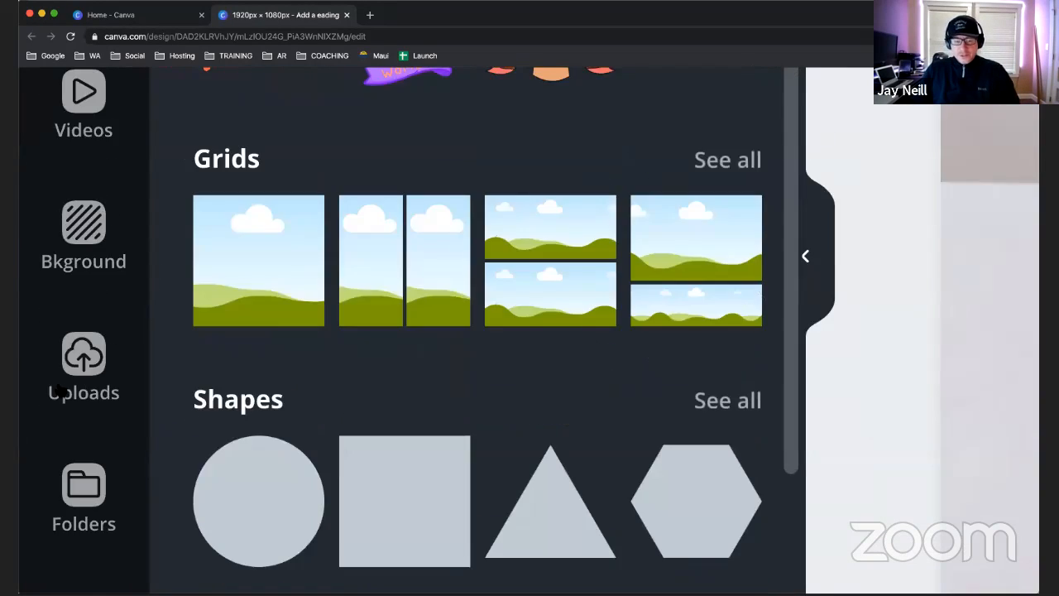
pyautogui.scroll(-10, 58, 393)
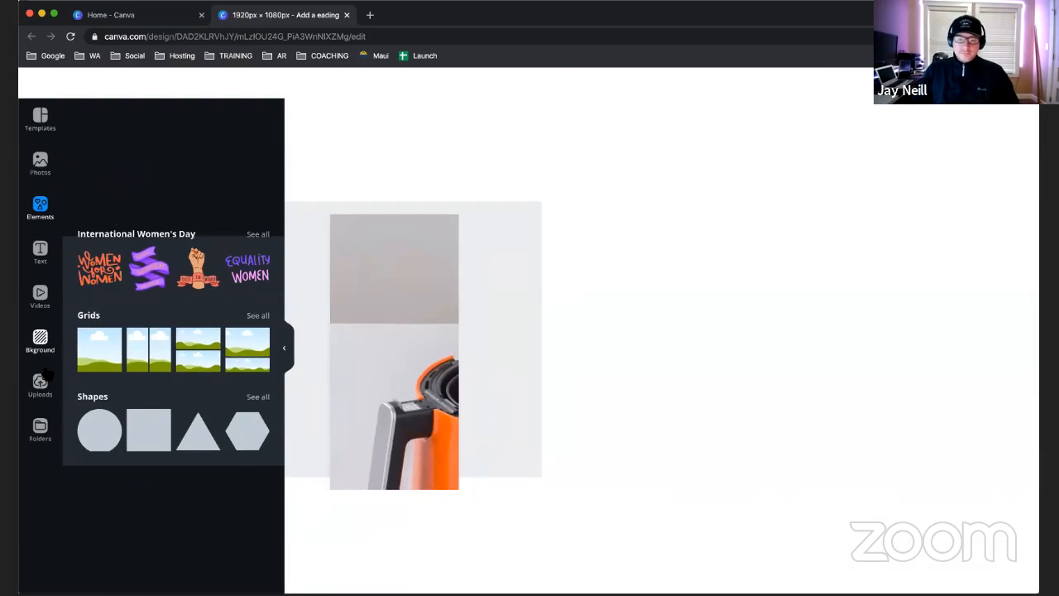
# - Move the pink circle and blue triangle off the logo, and delete both shapes from the design
pyautogui.scroll(10, 46, 374)
pyautogui.scroll(-10, 47, 376)
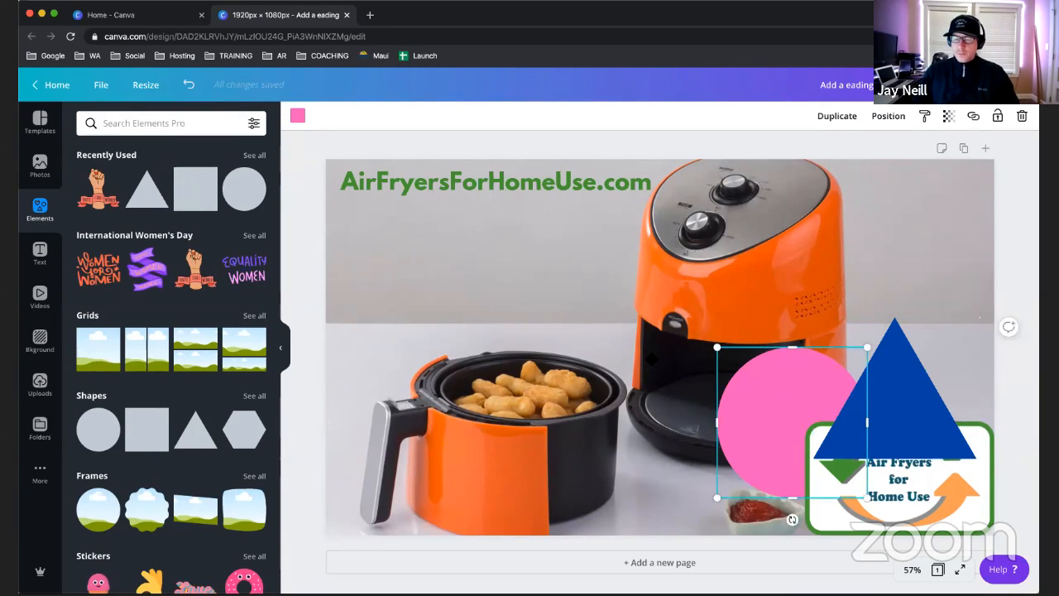
pyautogui.moveTo(782, 394); pyautogui.dragTo(489, 294)
pyautogui.moveTo(897, 378); pyautogui.dragTo(624, 318)
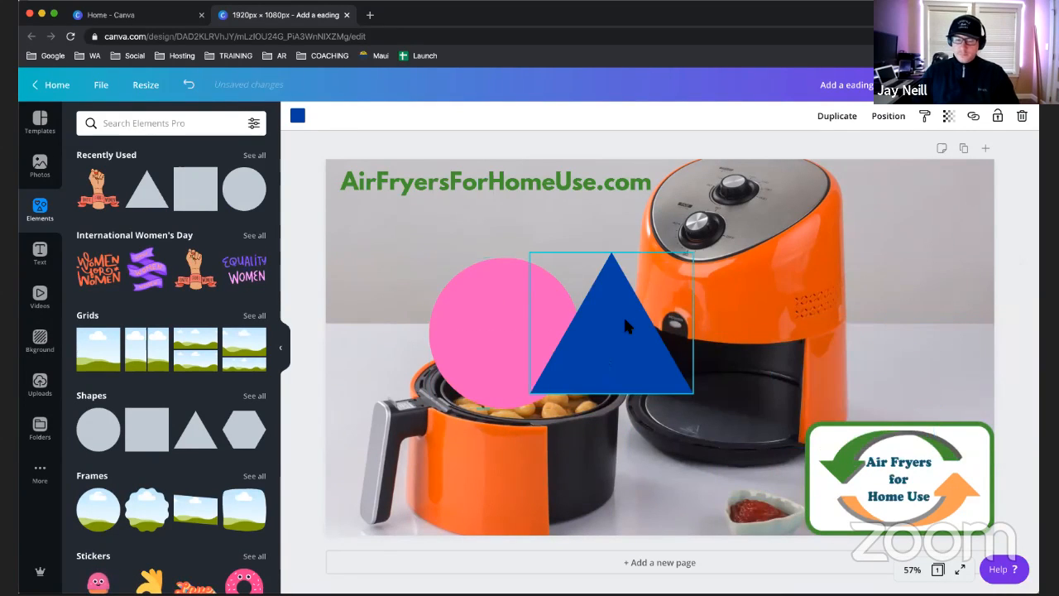
pyautogui.press('Delete')
pyautogui.click(517, 319)
pyautogui.press('Delete')
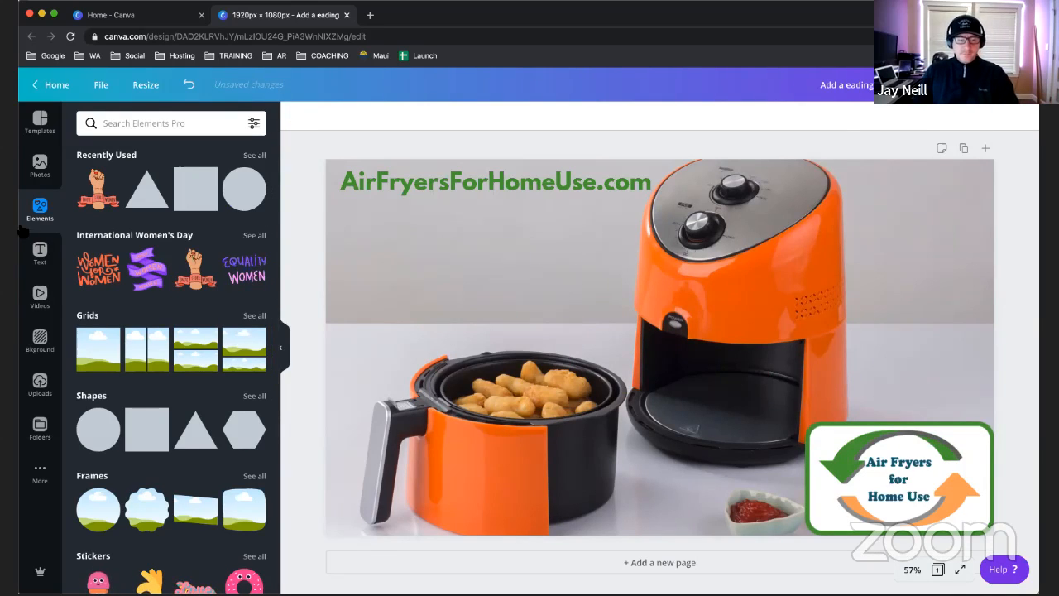
# - Search the elements library for "pepper" and add the fire-breathing red chili graphic to the design
pyautogui.click(121, 124)
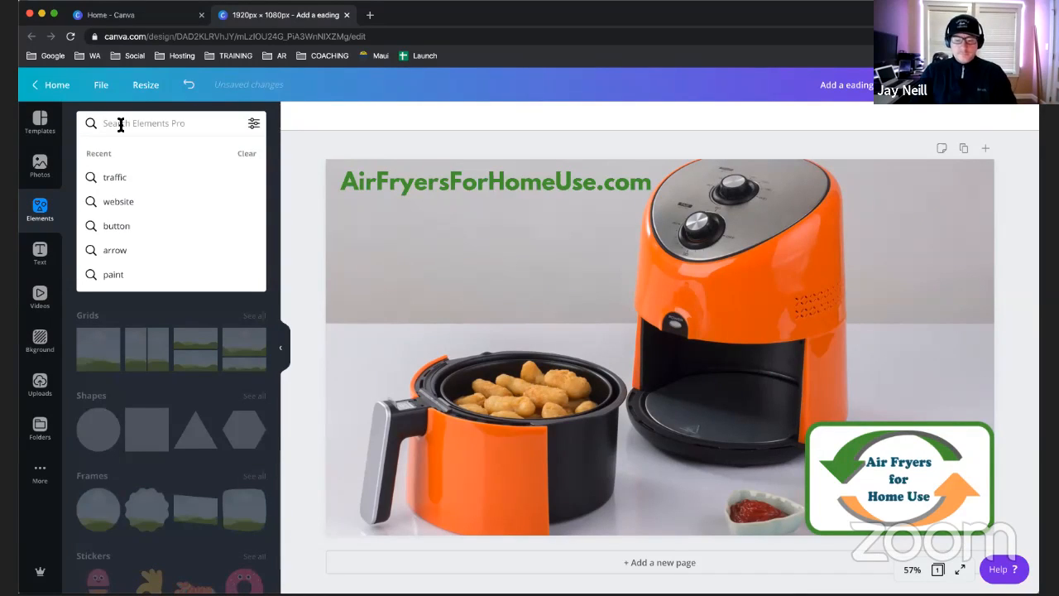
pyautogui.write('pepper')
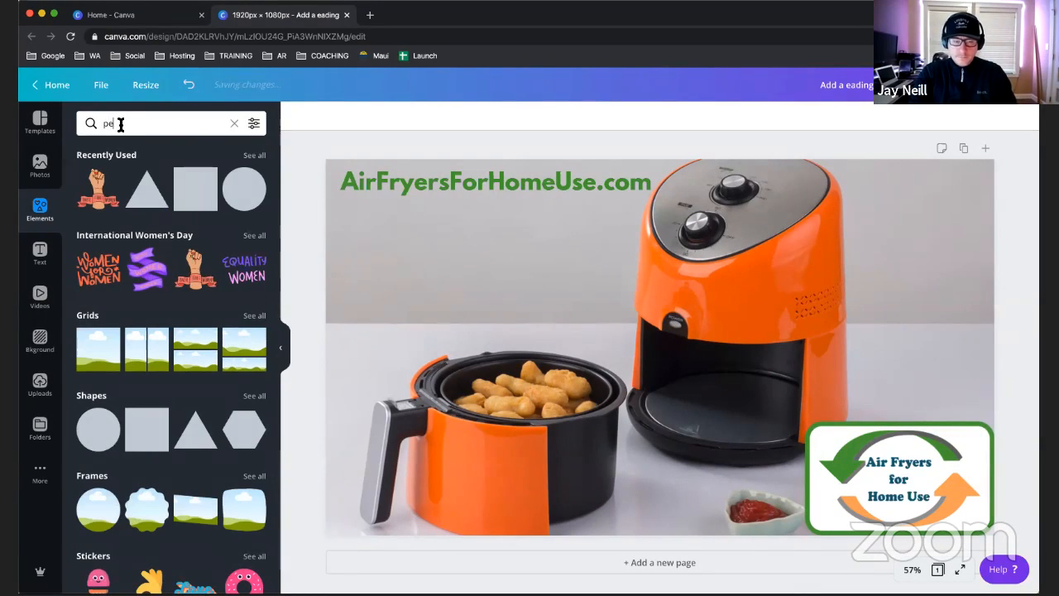
pyautogui.press('Return')
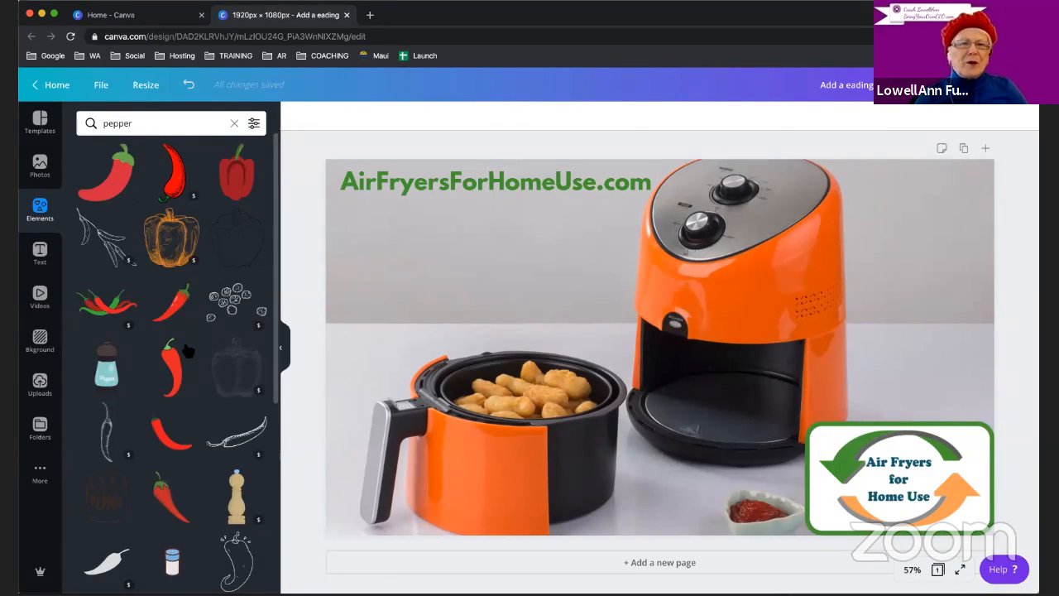
pyautogui.scroll(-3, 182, 338)
pyautogui.scroll(-2, 183, 350)
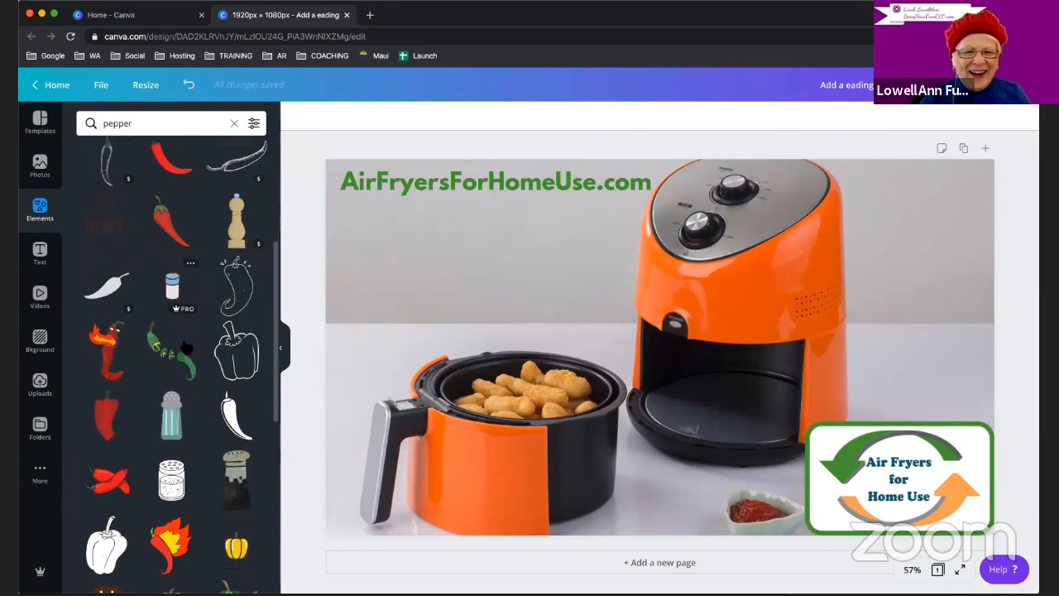
pyautogui.click(112, 344)
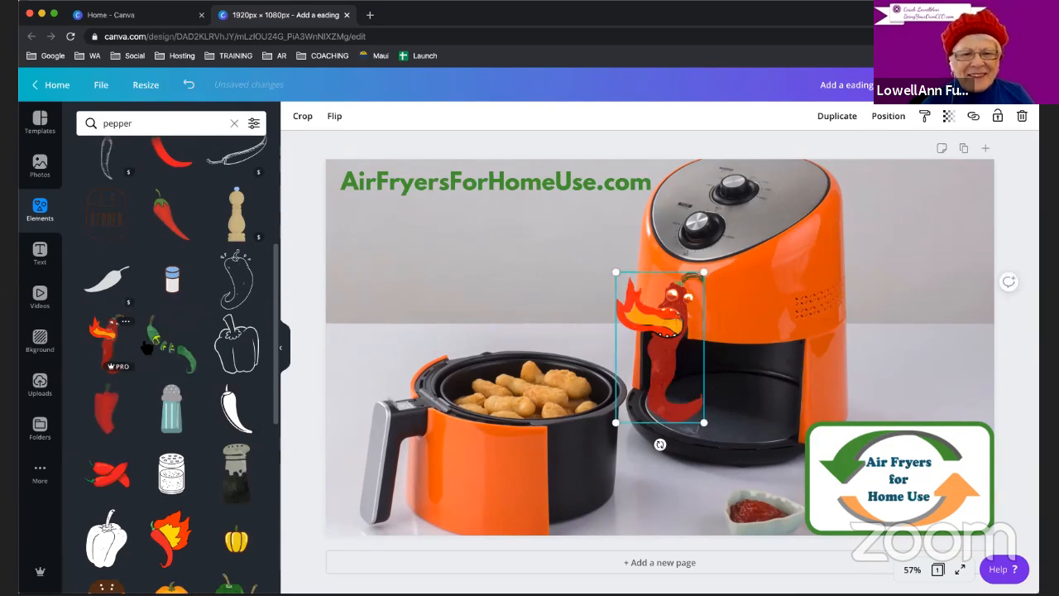
# - Shrink the fire-breathing chili, try it inside the air fryer's opening, and place it on the sauce dish
pyautogui.moveTo(619, 278); pyautogui.dragTo(658, 344)
pyautogui.moveTo(695, 391); pyautogui.dragTo(740, 396)
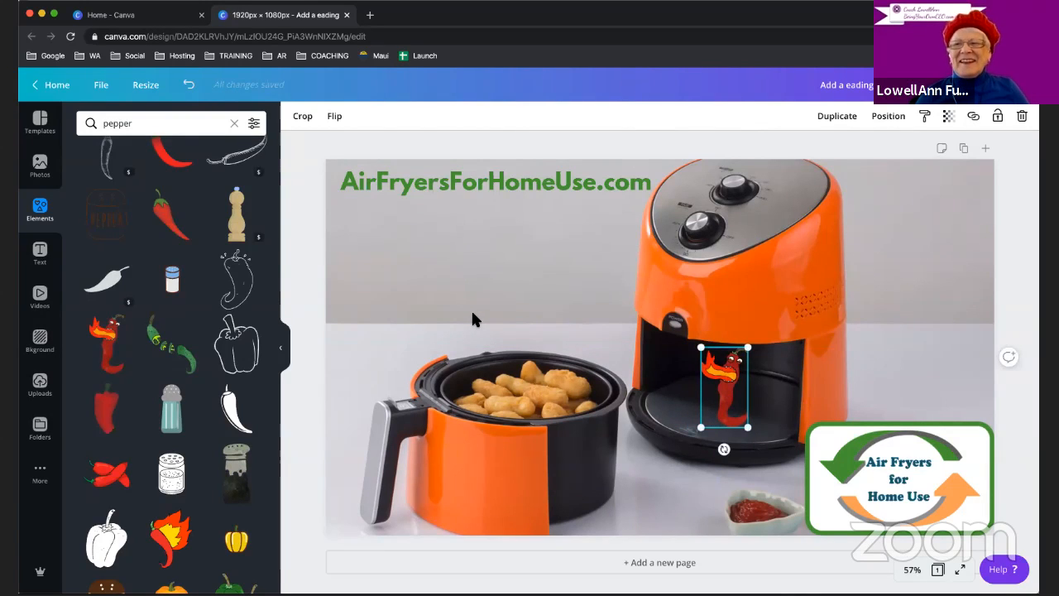
pyautogui.click(332, 352)
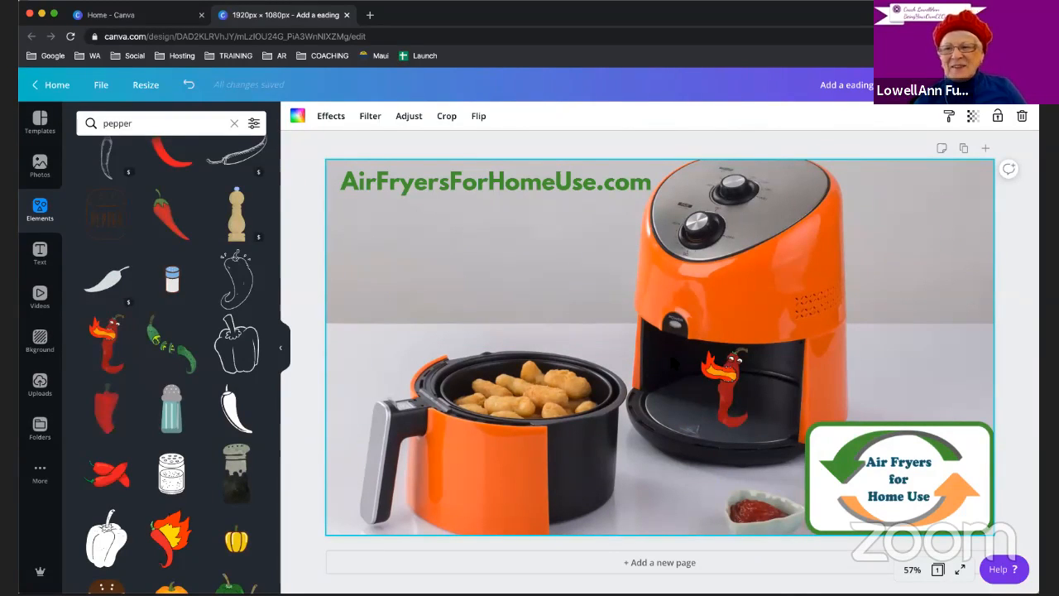
pyautogui.click(732, 372)
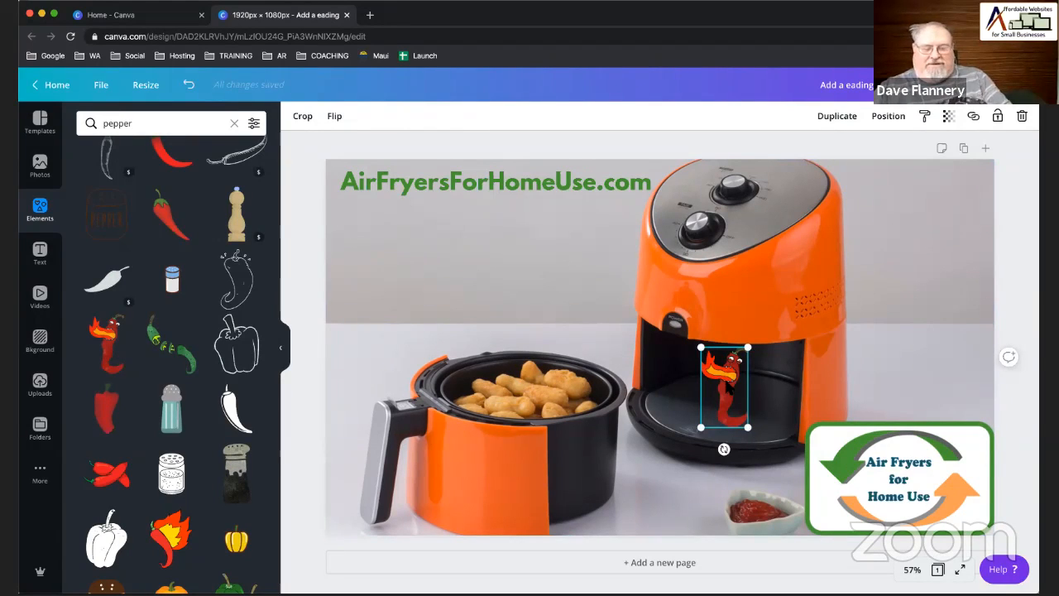
pyautogui.moveTo(730, 396); pyautogui.dragTo(753, 487)
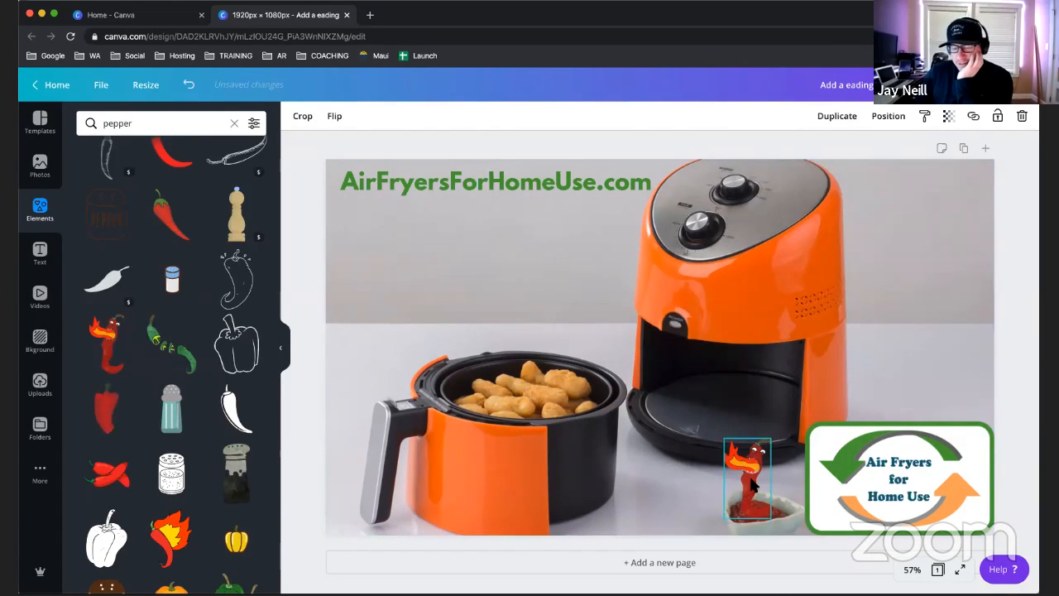
# - Make the chili graphic on the sauce dish partly transparent, and delete it from the design
pyautogui.click(949, 116)
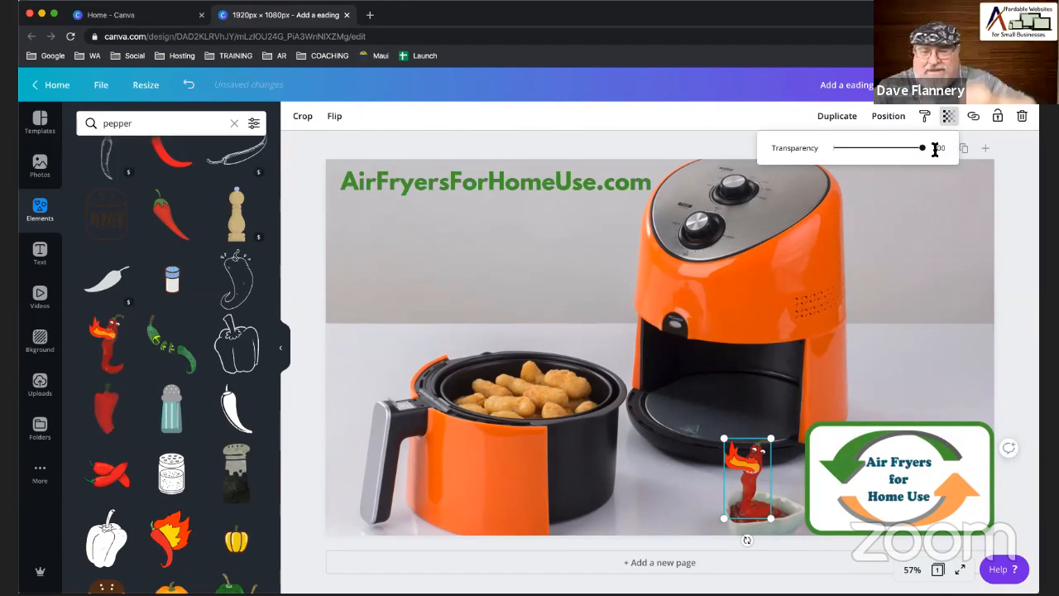
pyautogui.moveTo(924, 150); pyautogui.dragTo(885, 159)
pyautogui.click(891, 255)
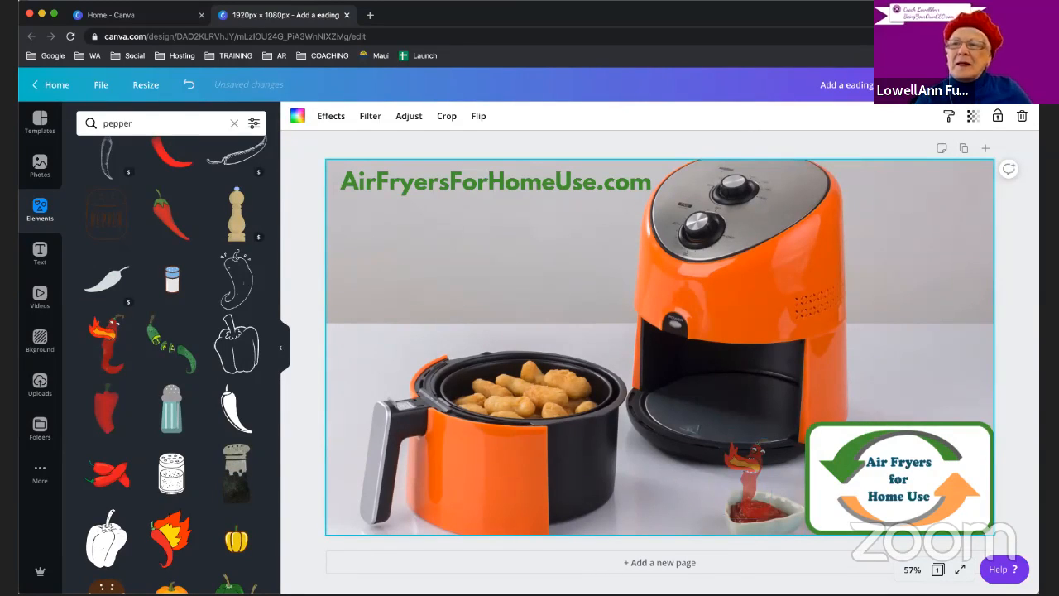
pyautogui.click(745, 474)
pyautogui.press('Delete')
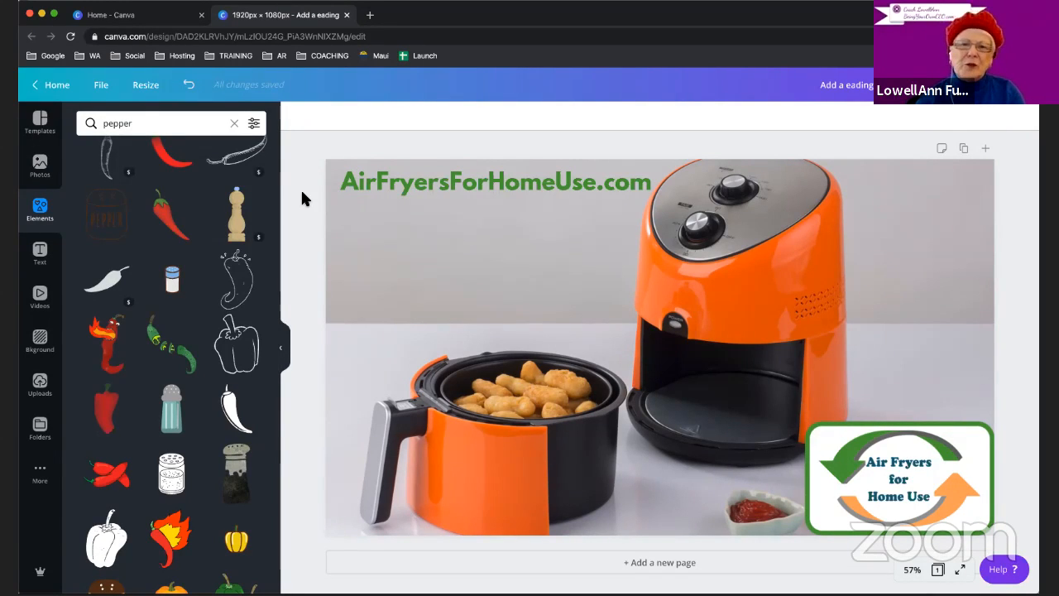
# - Add the black outlined bell pepper graphic, shrink it, and place it on the orange front of the fryer basket
pyautogui.click(246, 347)
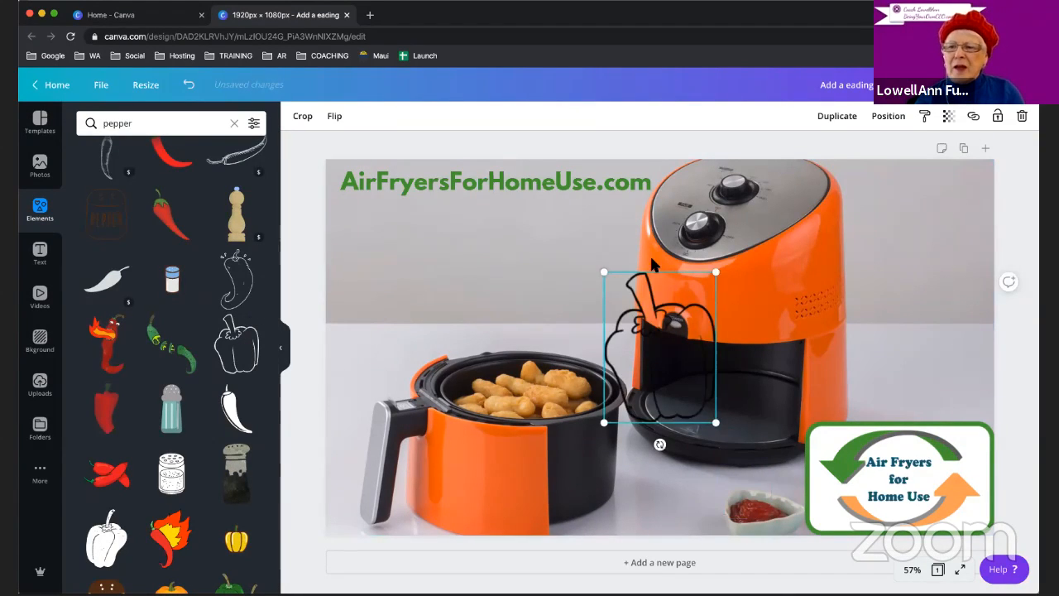
pyautogui.moveTo(611, 279); pyautogui.dragTo(660, 348)
pyautogui.moveTo(696, 383); pyautogui.dragTo(758, 300)
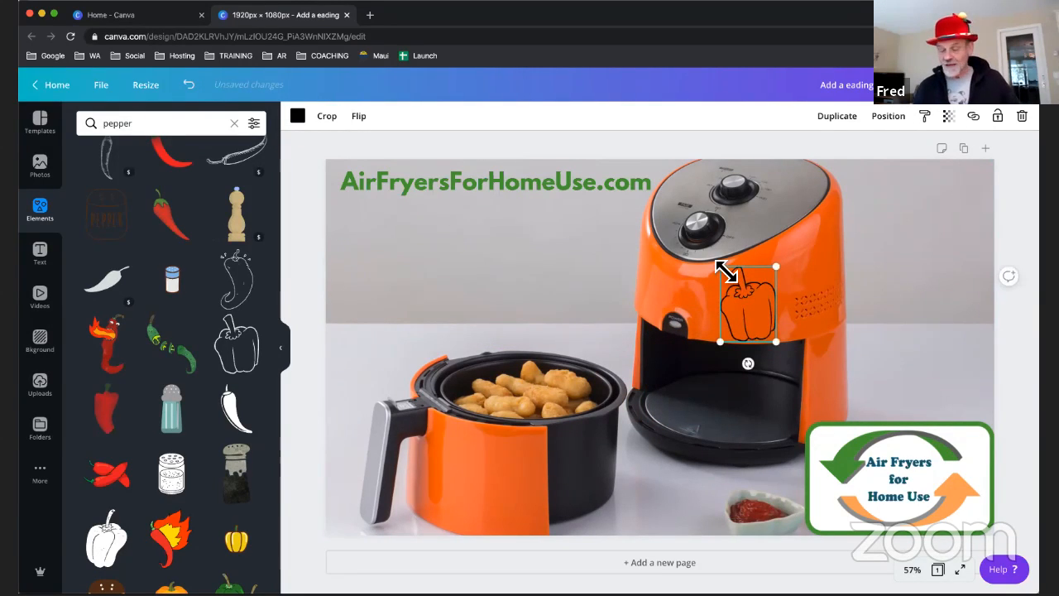
pyautogui.moveTo(725, 268); pyautogui.dragTo(758, 318)
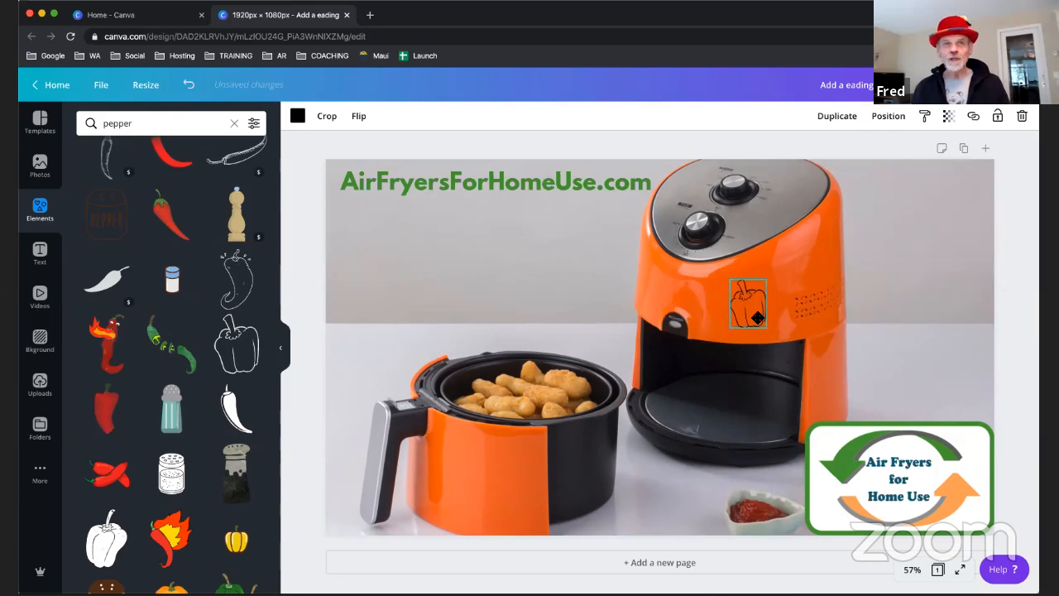
pyautogui.moveTo(682, 361); pyautogui.dragTo(525, 492)
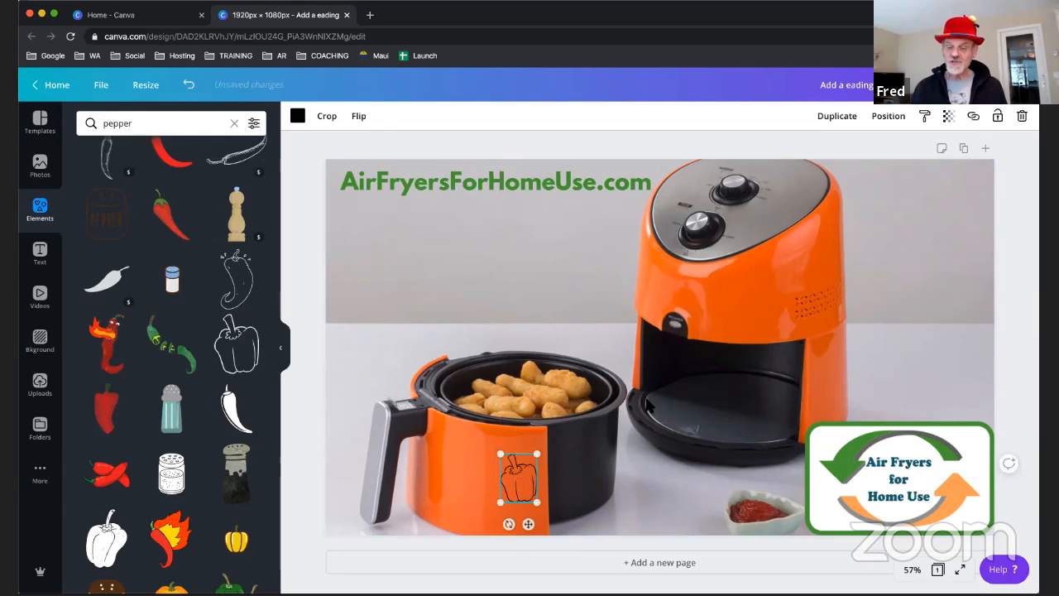
# - Set the outlined bell pepper's transparency to 49, and delete the graphic from the basket
pyautogui.click(949, 116)
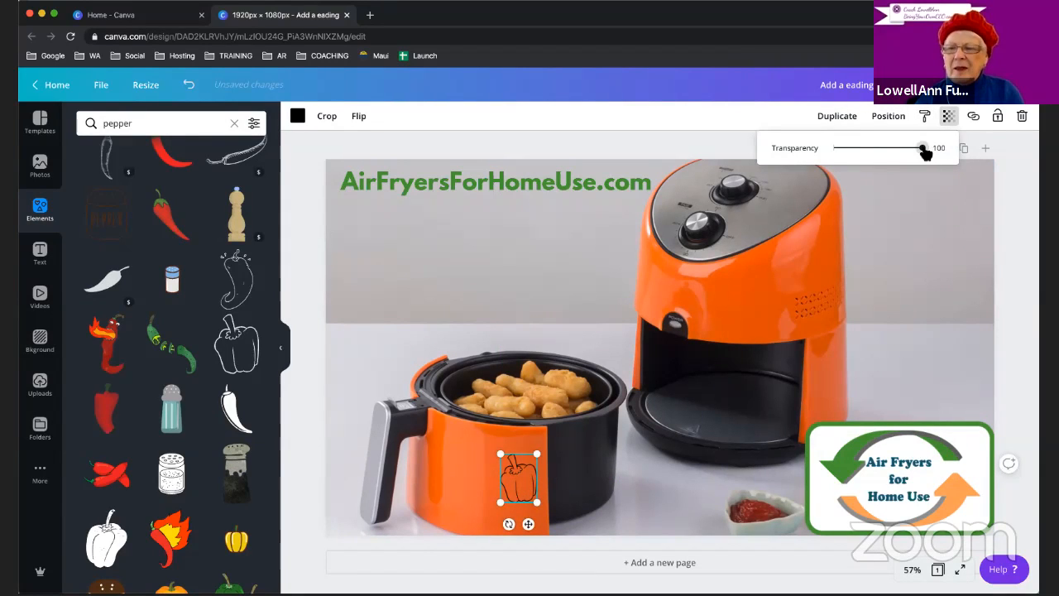
pyautogui.moveTo(893, 158); pyautogui.dragTo(879, 157)
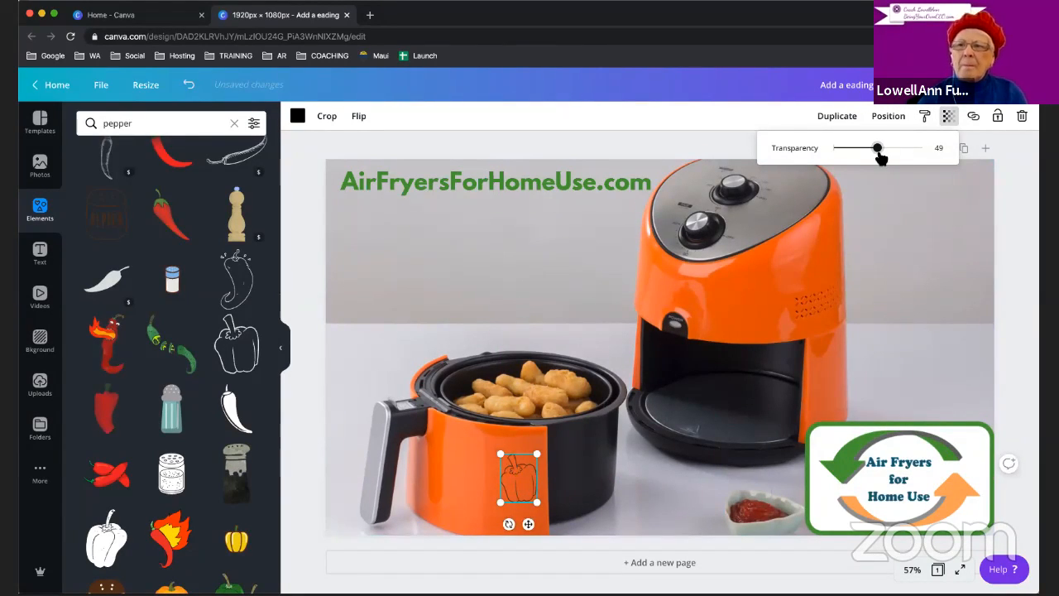
pyautogui.click(674, 151)
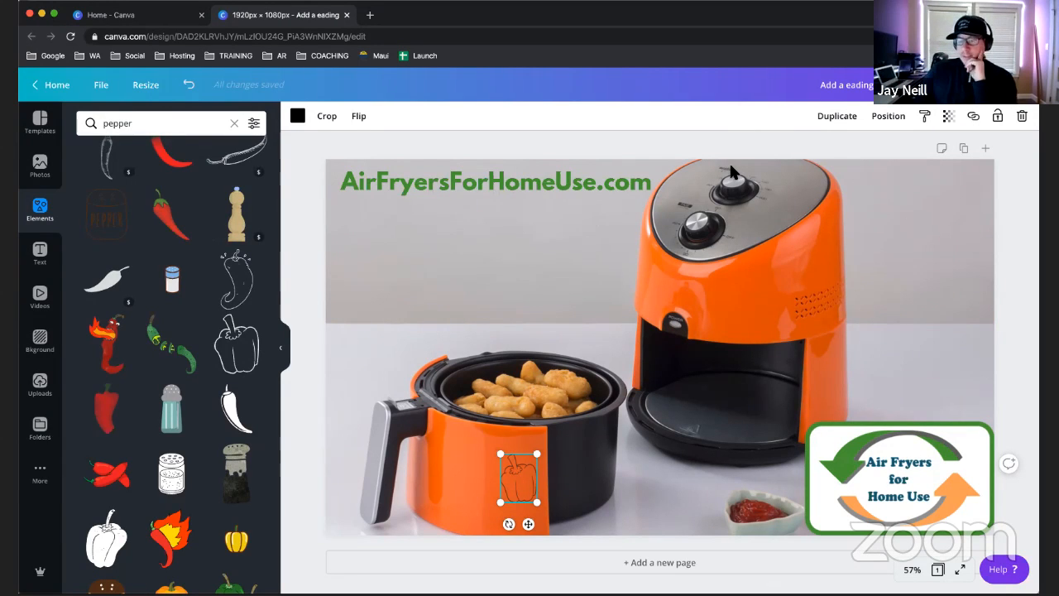
pyautogui.click(499, 512)
pyautogui.click(527, 496)
pyautogui.press('Delete')
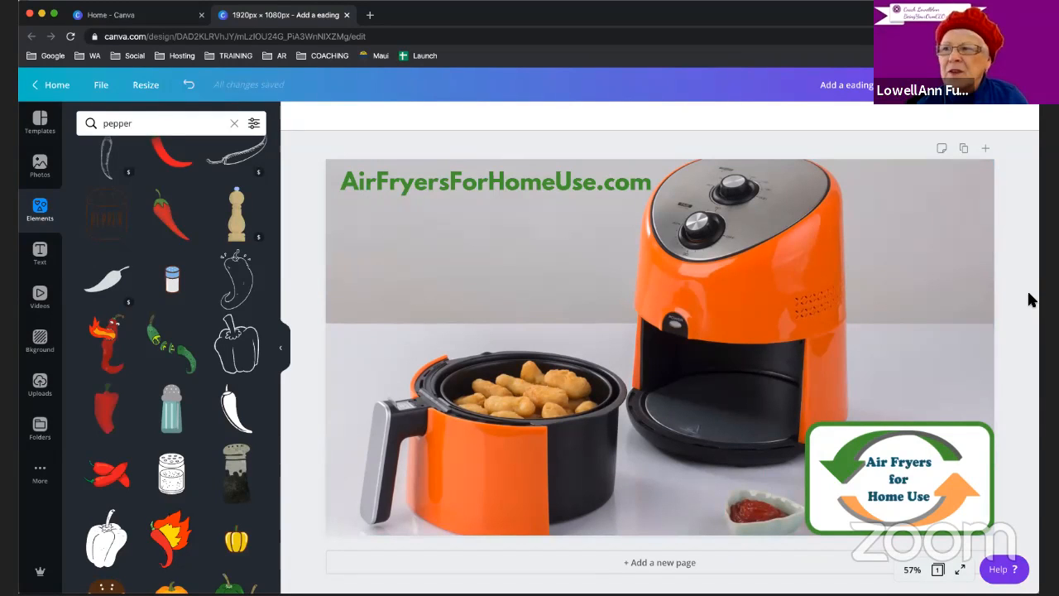
# - Hide the elements library so the design gets the full workspace
pyautogui.click(283, 346)
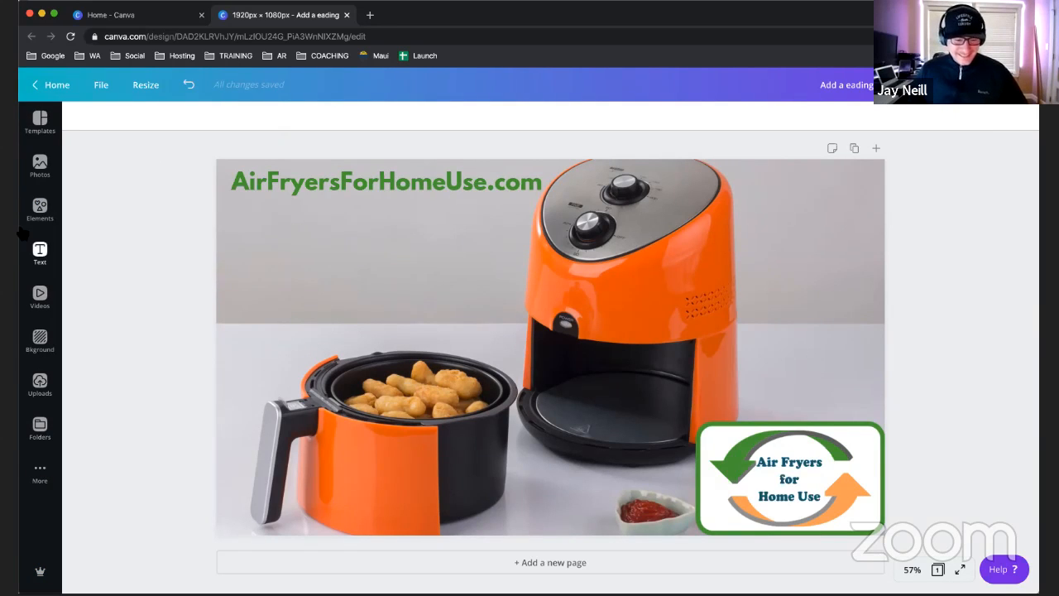
pyautogui.click(40, 207)
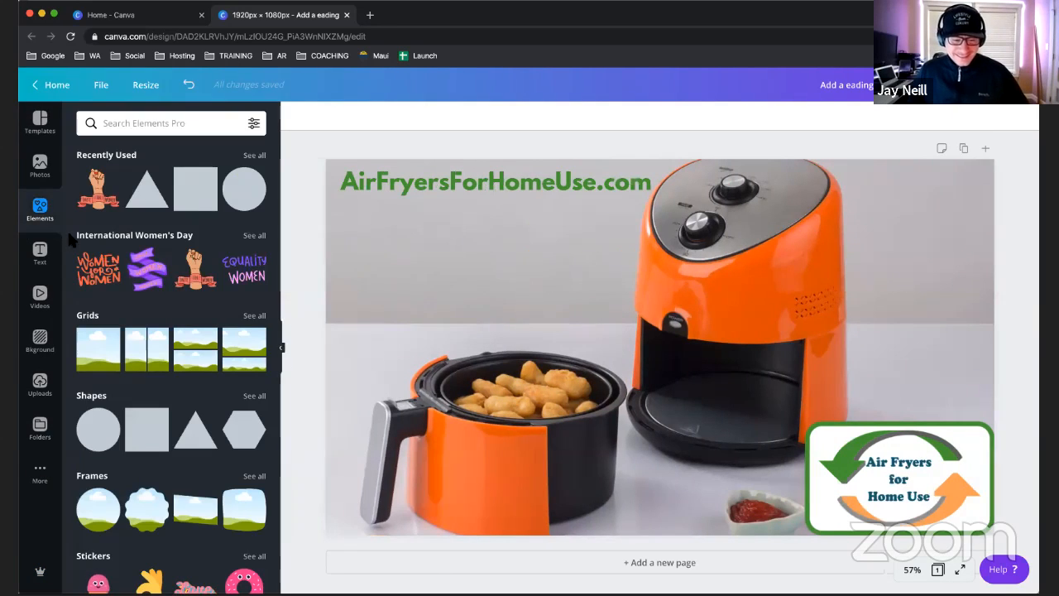
pyautogui.click(282, 351)
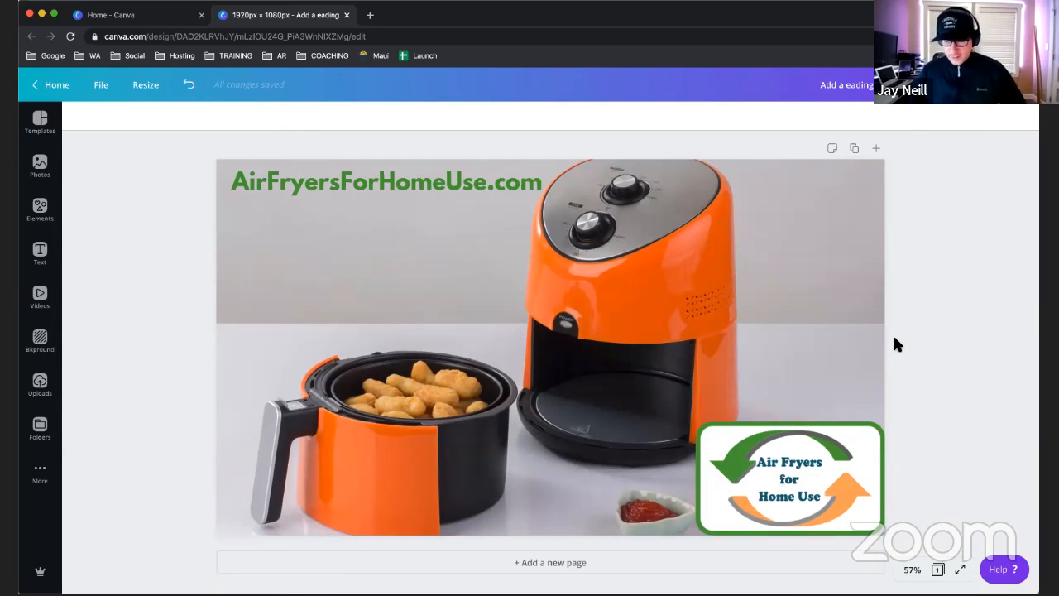
# - Rename the design as AFFHU-bg
pyautogui.click(819, 86)
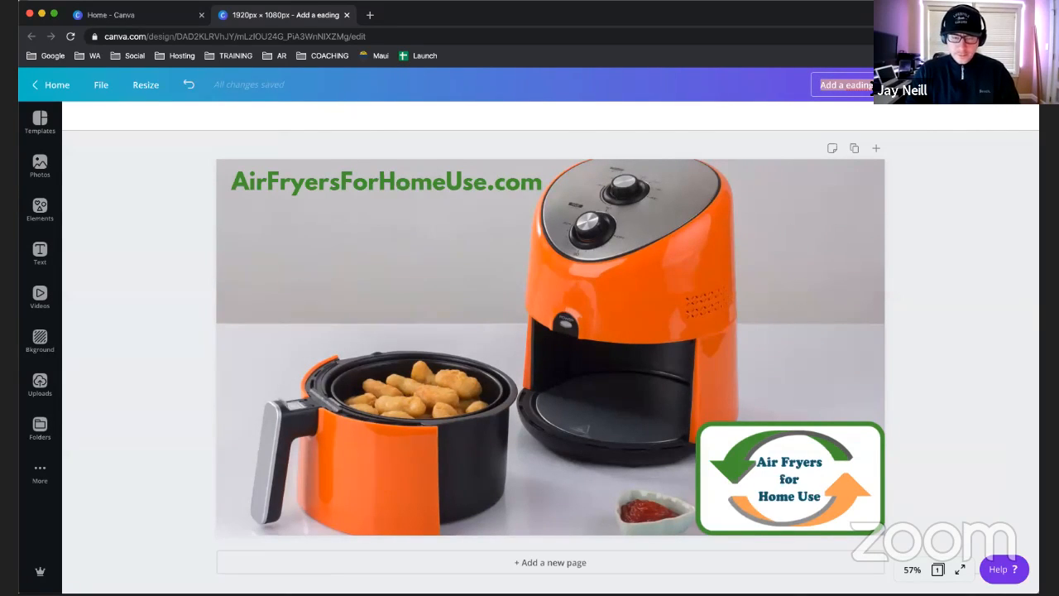
pyautogui.write('AF')
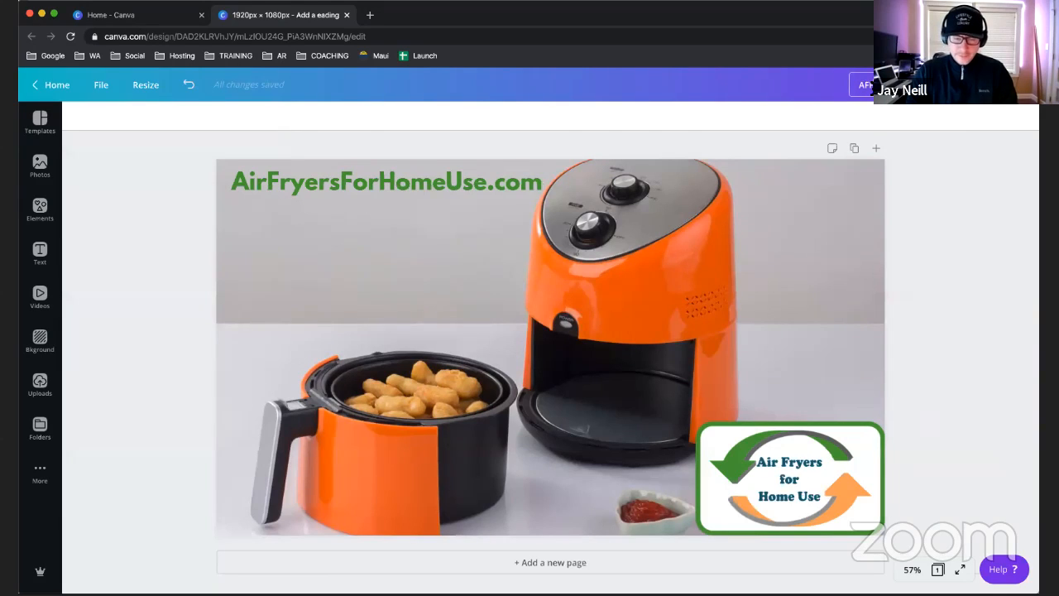
pyautogui.write('FhU')
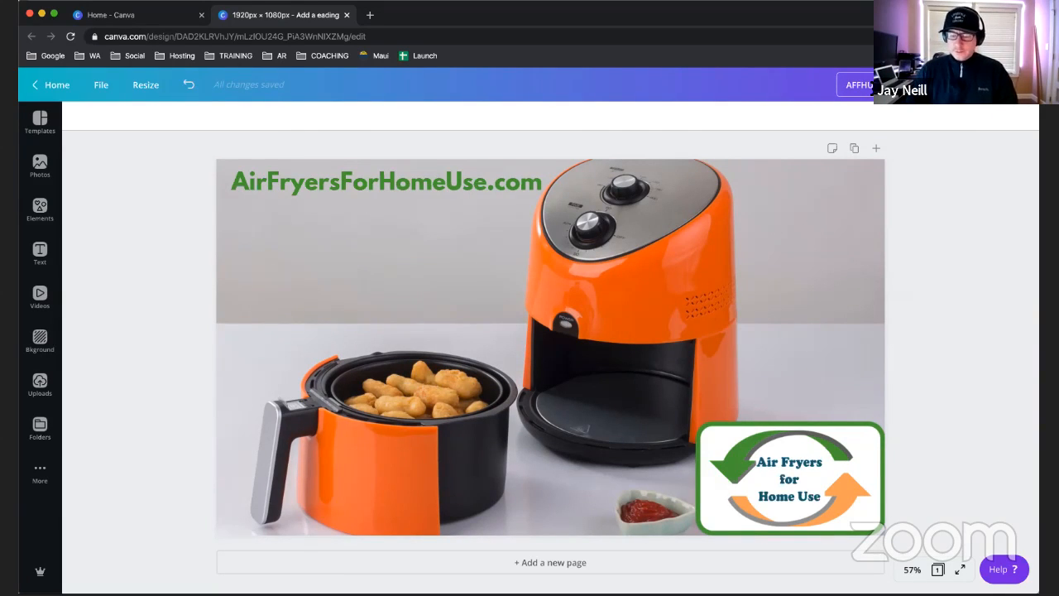
pyautogui.write('-bg')
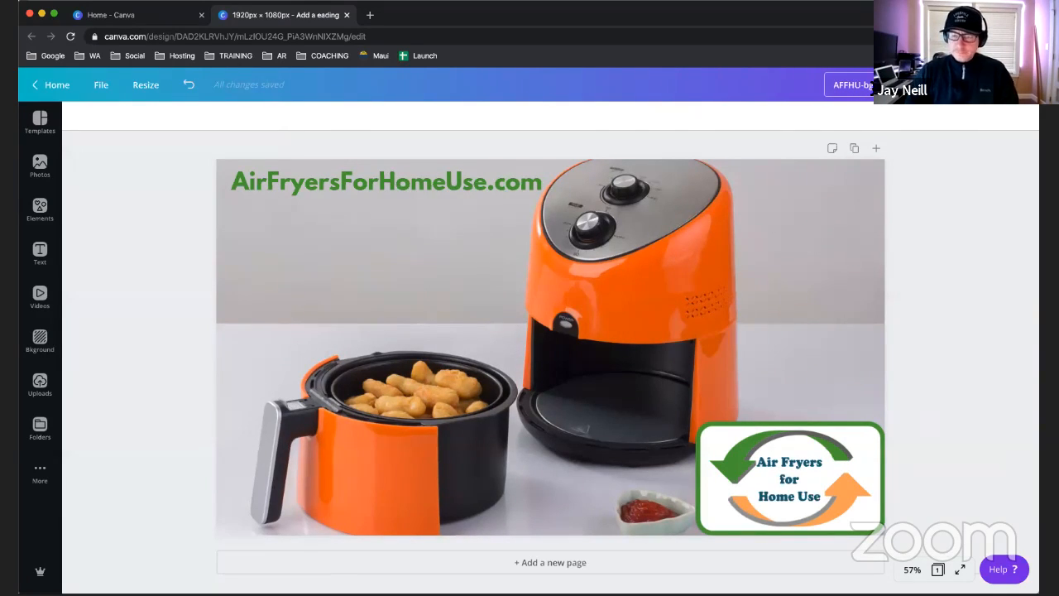
pyautogui.press('Return')
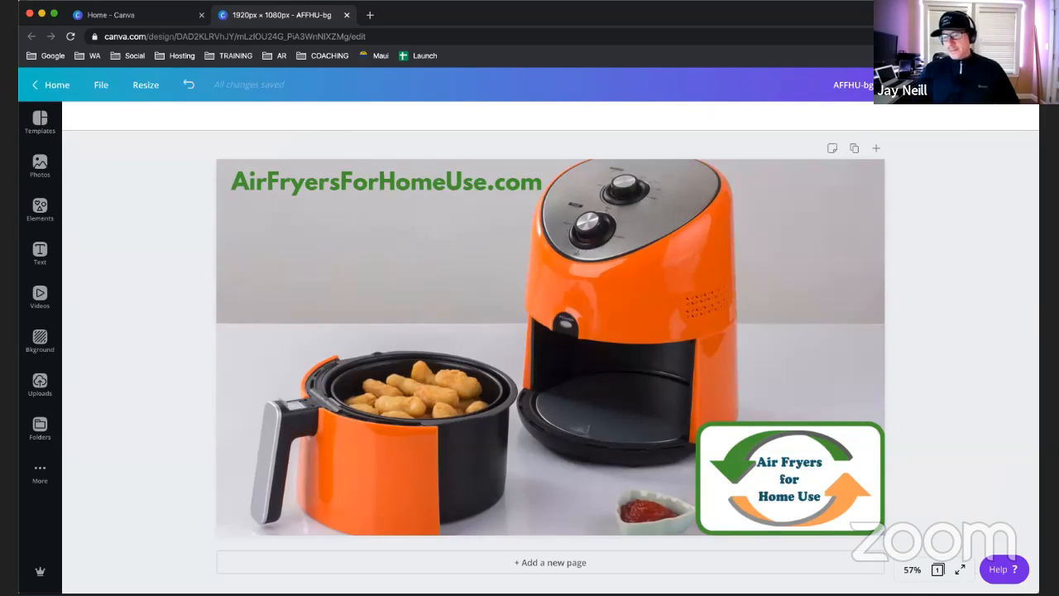
# - Download the design as a PNG at 1920 x 1080 px, and return to editing
pyautogui.scroll(5, 952, 91)
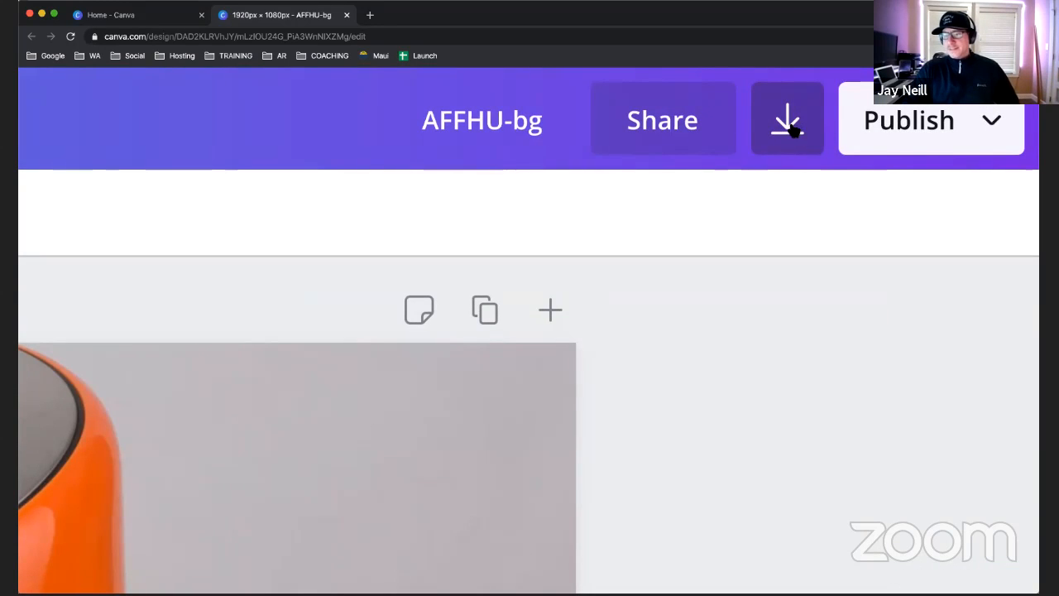
pyautogui.scroll(-5, 790, 124)
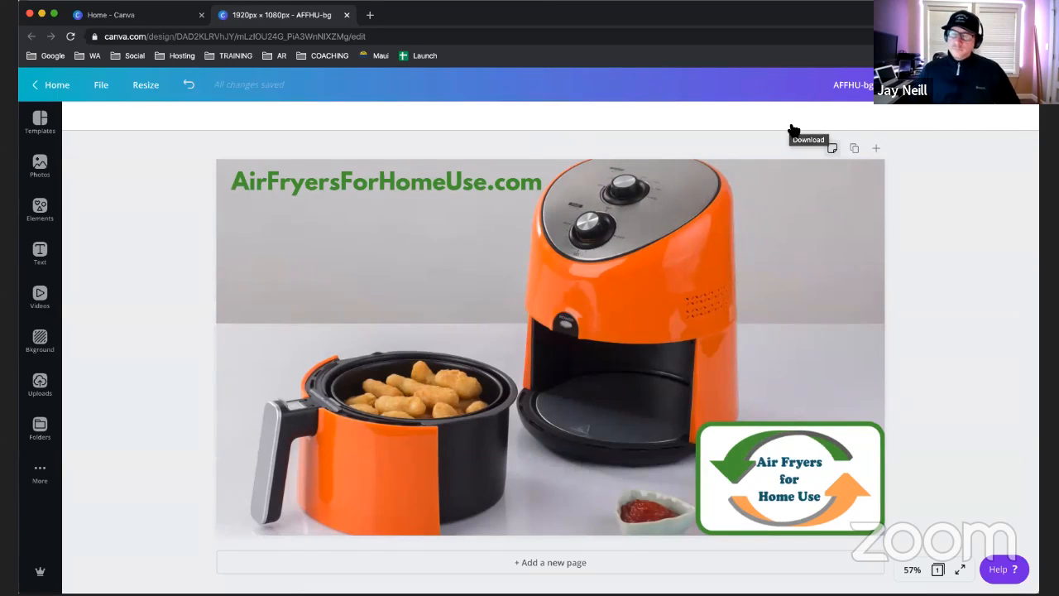
pyautogui.click(790, 128)
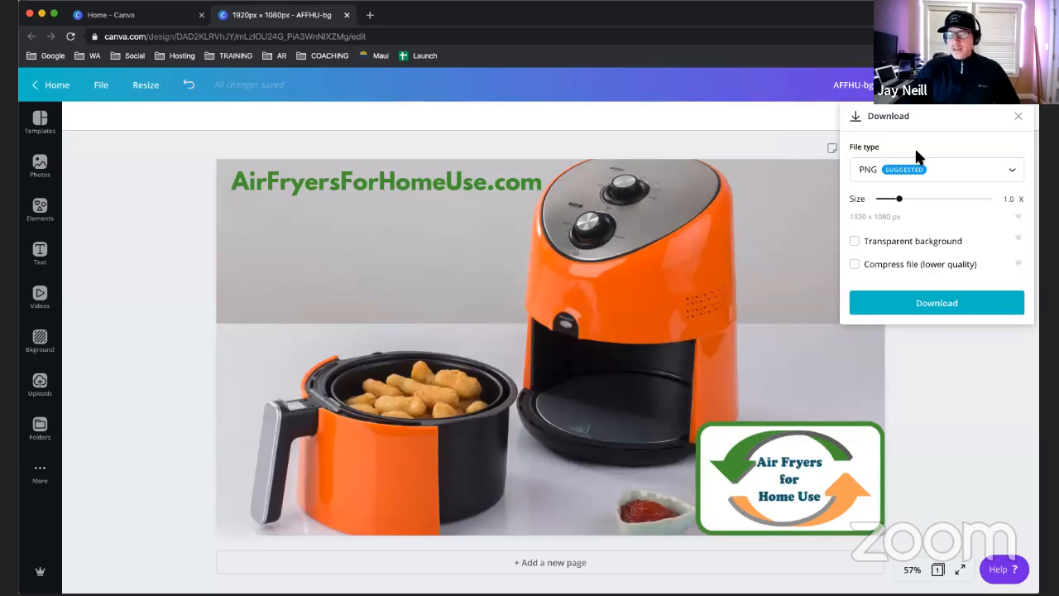
pyautogui.scroll(5, 916, 157)
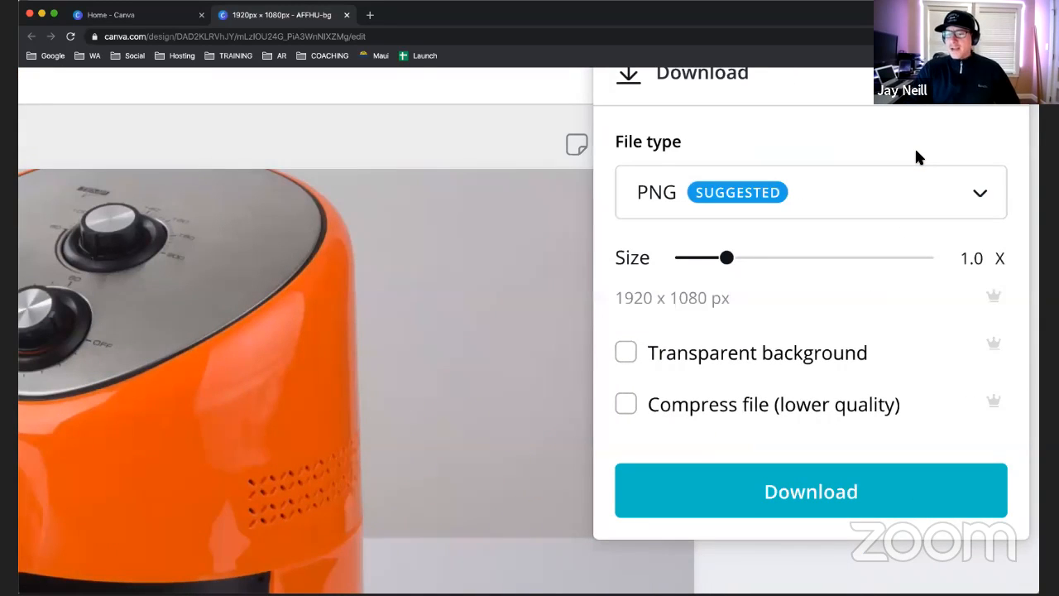
pyautogui.scroll(2, 916, 157)
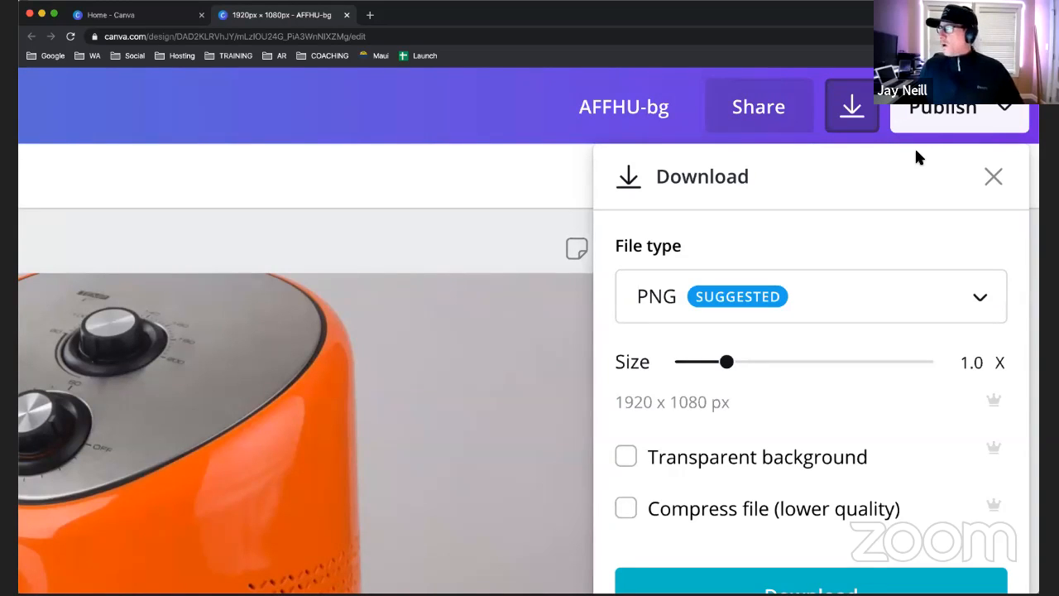
pyautogui.click(845, 299)
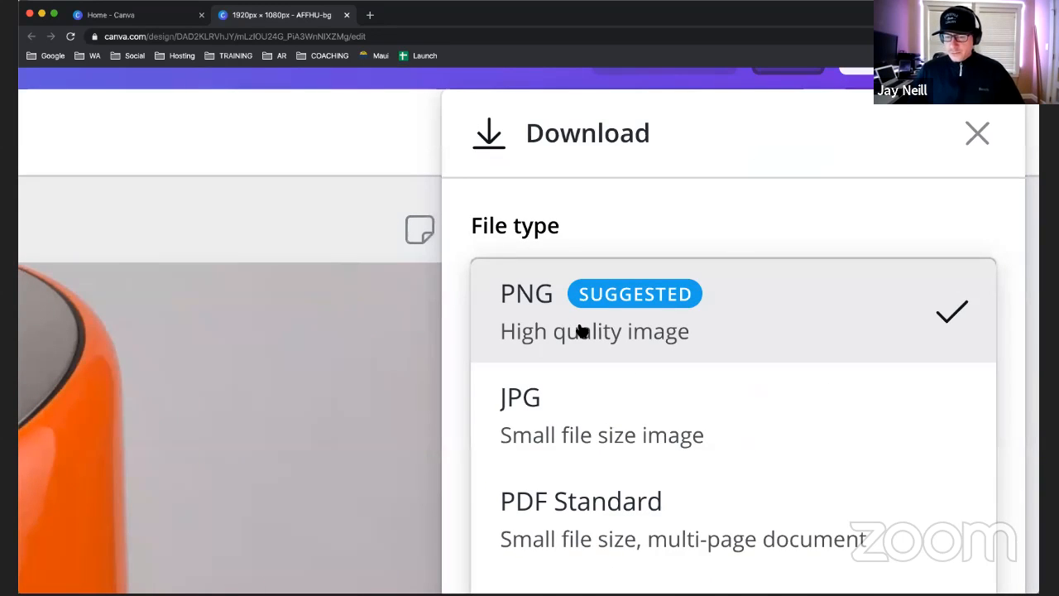
pyautogui.click(699, 158)
pyautogui.scroll(-10, 631, 219)
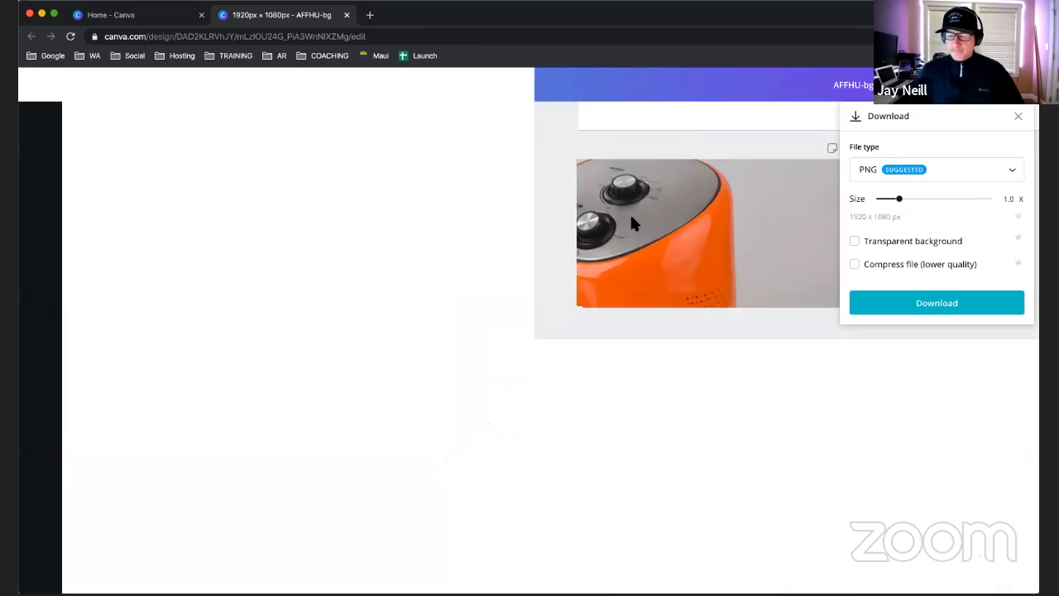
pyautogui.click(943, 306)
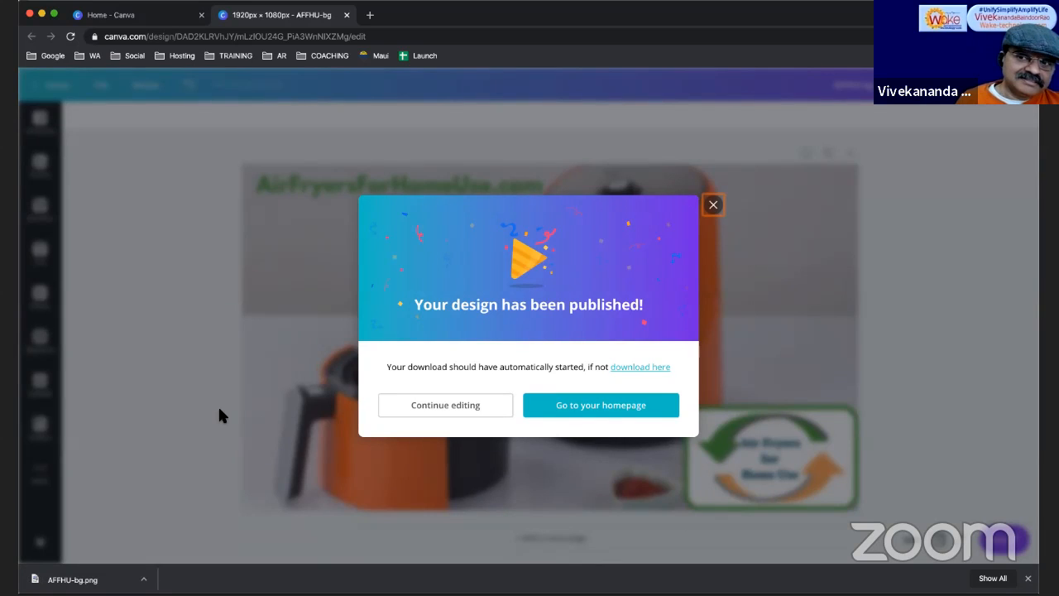
pyautogui.click(442, 405)
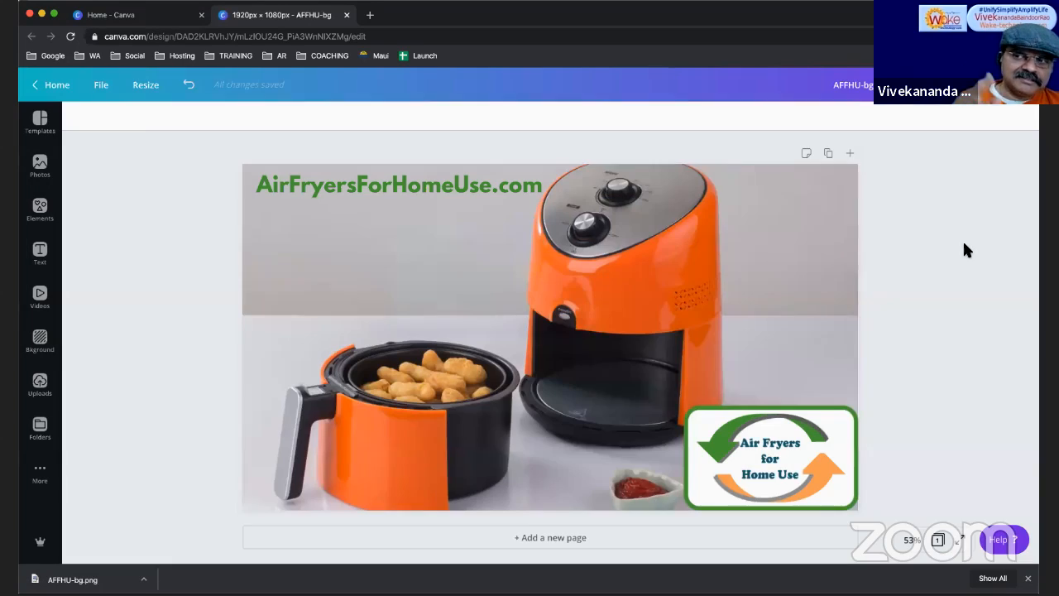
# - Examine the transparent background and compression choices in the download options, and dismiss the browser's download bar and the options
pyautogui.click(963, 84)
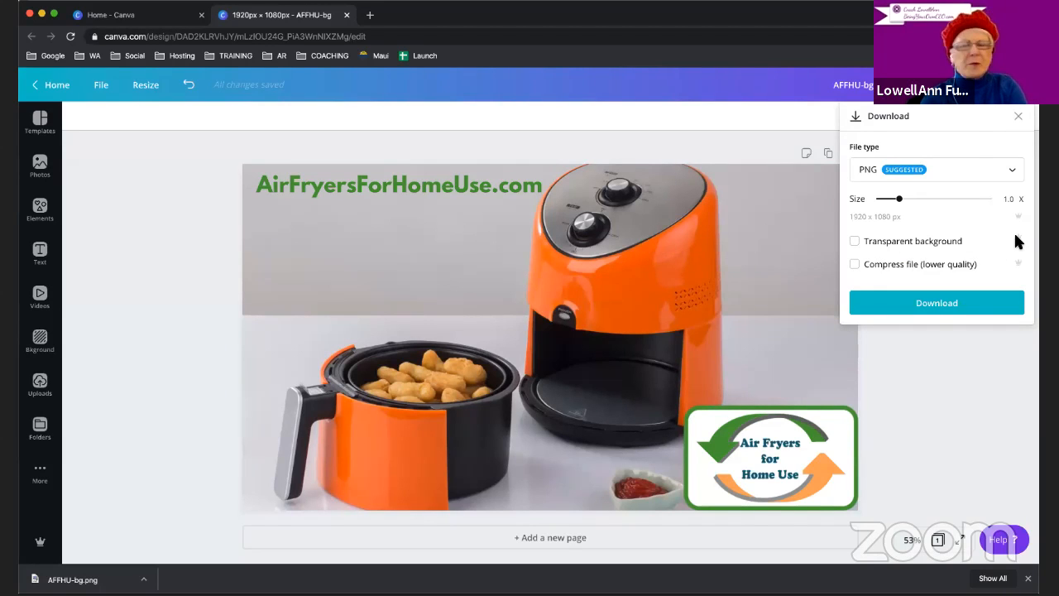
pyautogui.scroll(5, 928, 247)
pyautogui.scroll(-5, 927, 247)
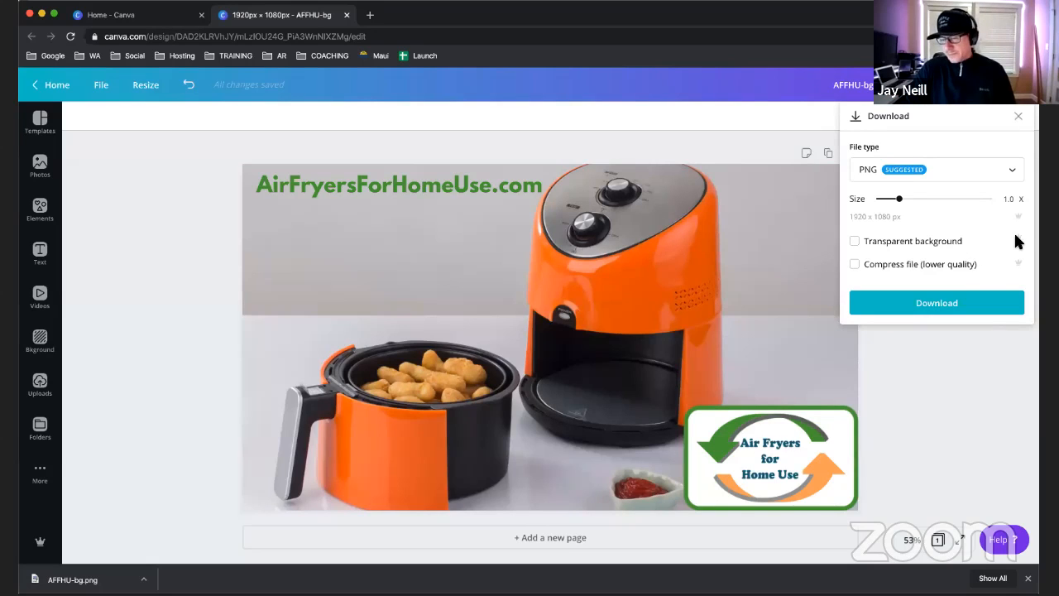
pyautogui.scroll(5, 1016, 237)
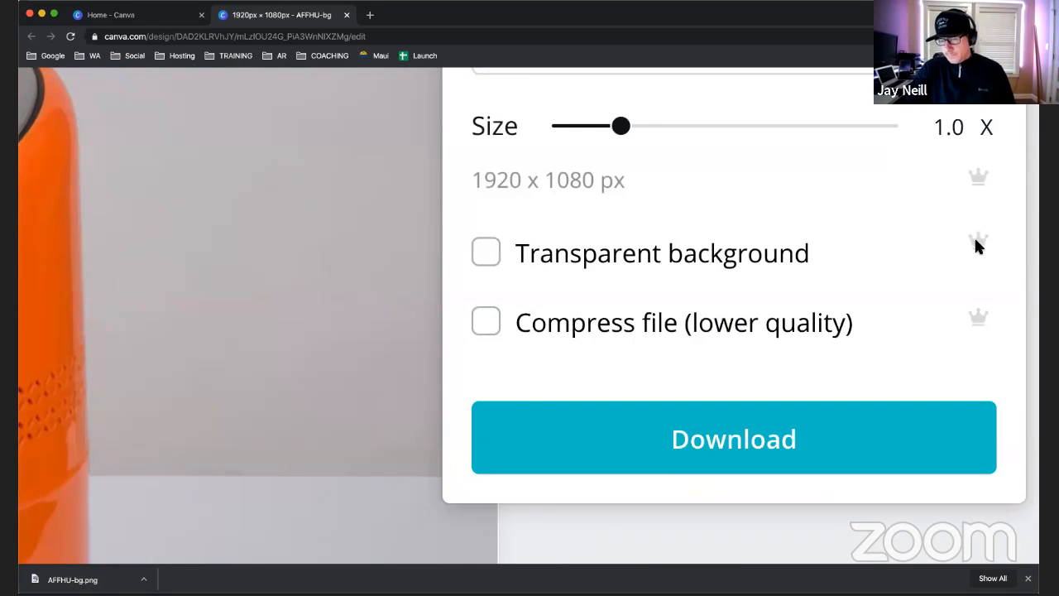
pyautogui.scroll(-5, 975, 239)
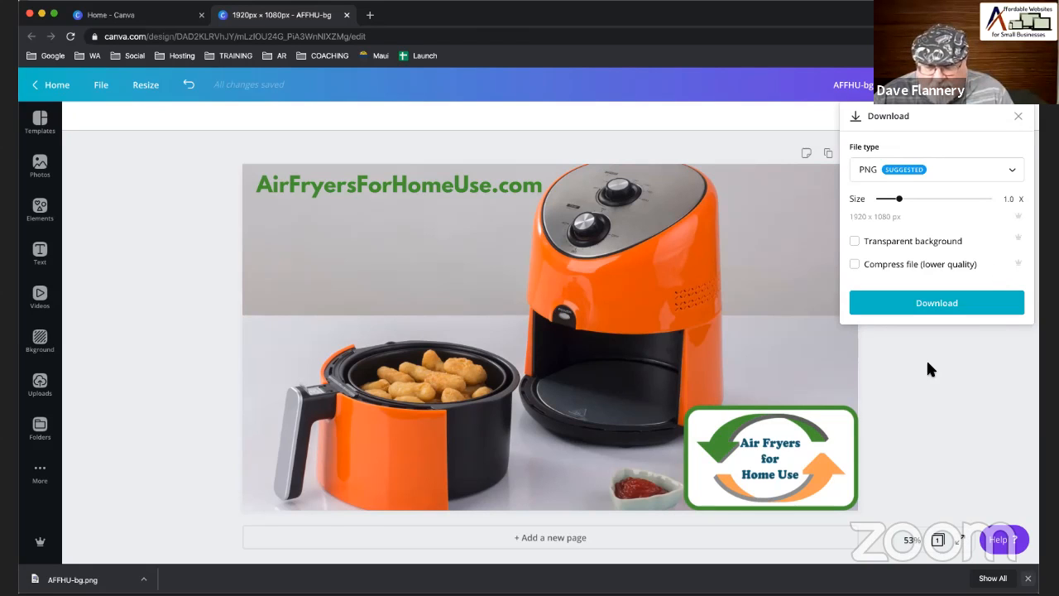
pyautogui.click(1027, 578)
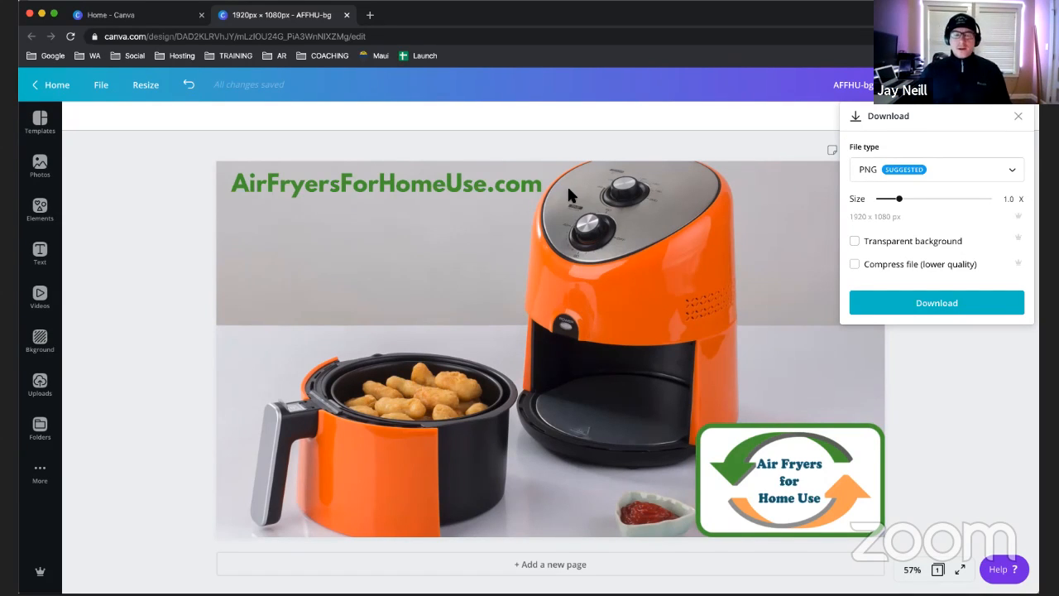
pyautogui.scroll(-1, 195, 277)
pyautogui.click(204, 266)
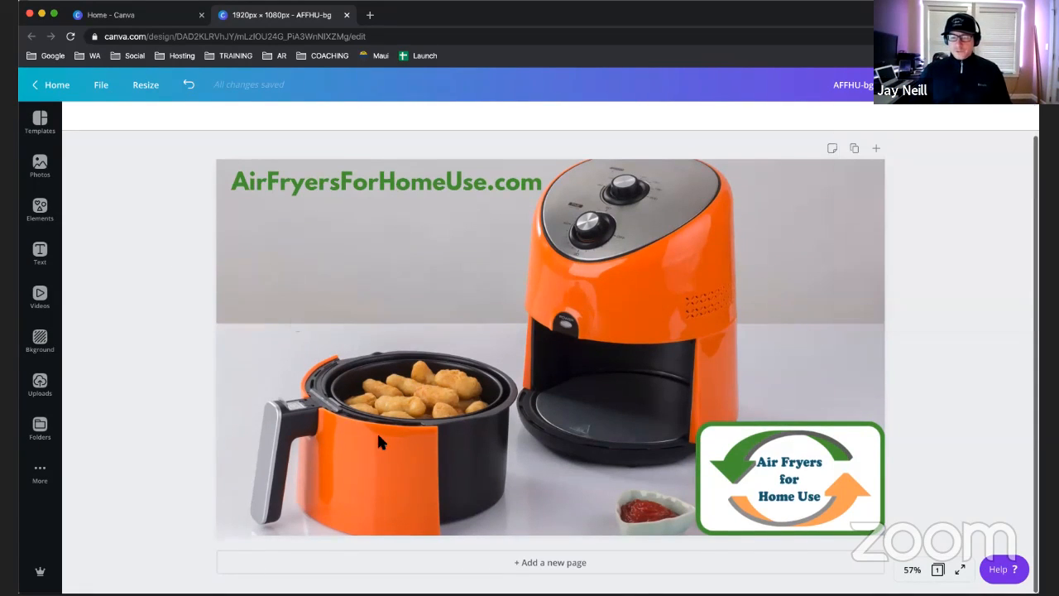
# - Add a second page and replace its photo background with the solid coral red
pyautogui.click(603, 567)
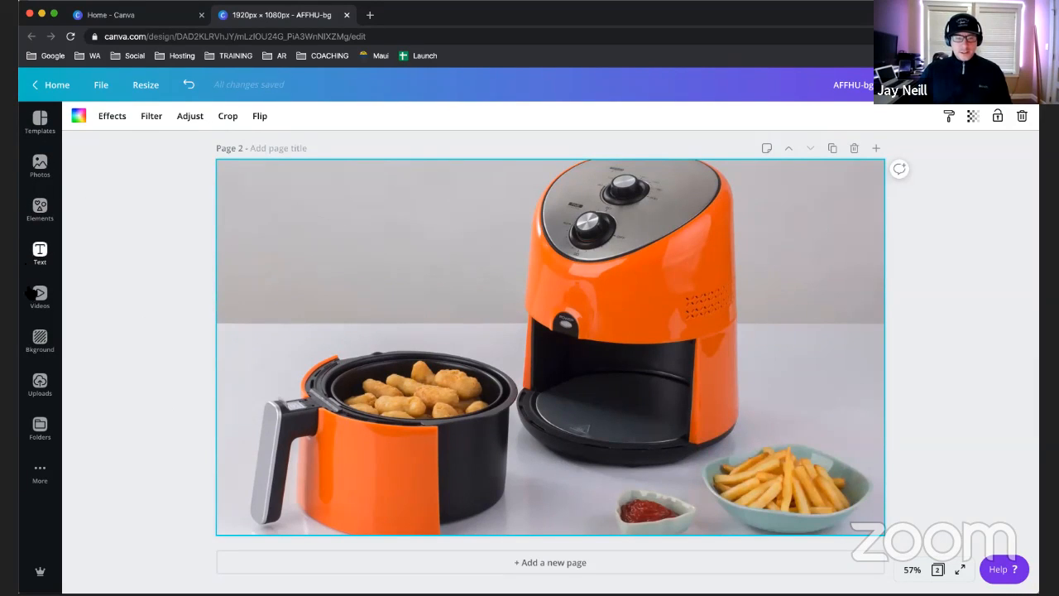
pyautogui.click(38, 346)
pyautogui.scroll(4, 651, 335)
pyautogui.scroll(-4, 653, 336)
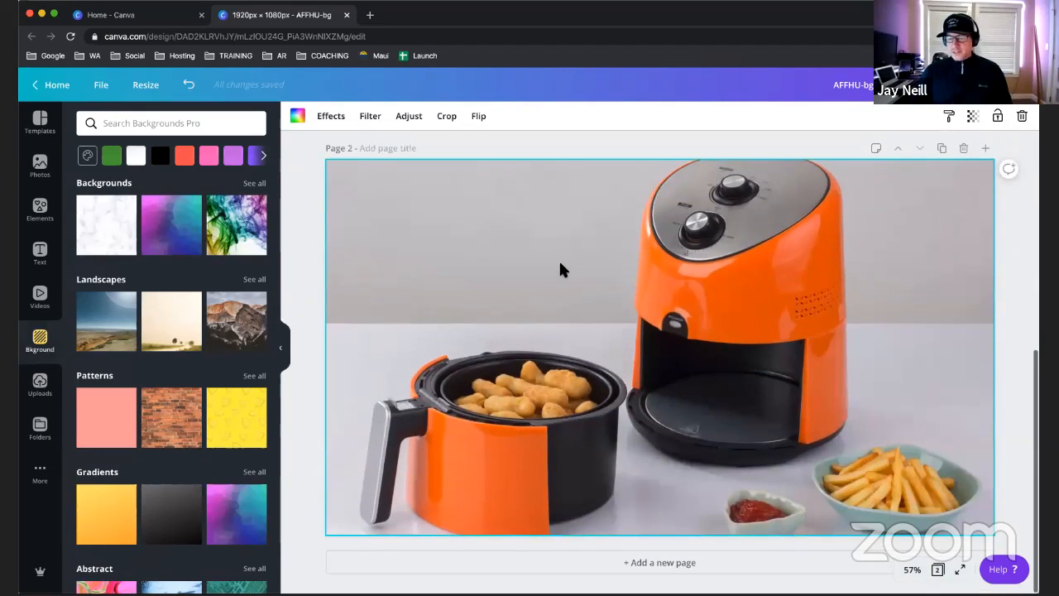
pyautogui.click(183, 157)
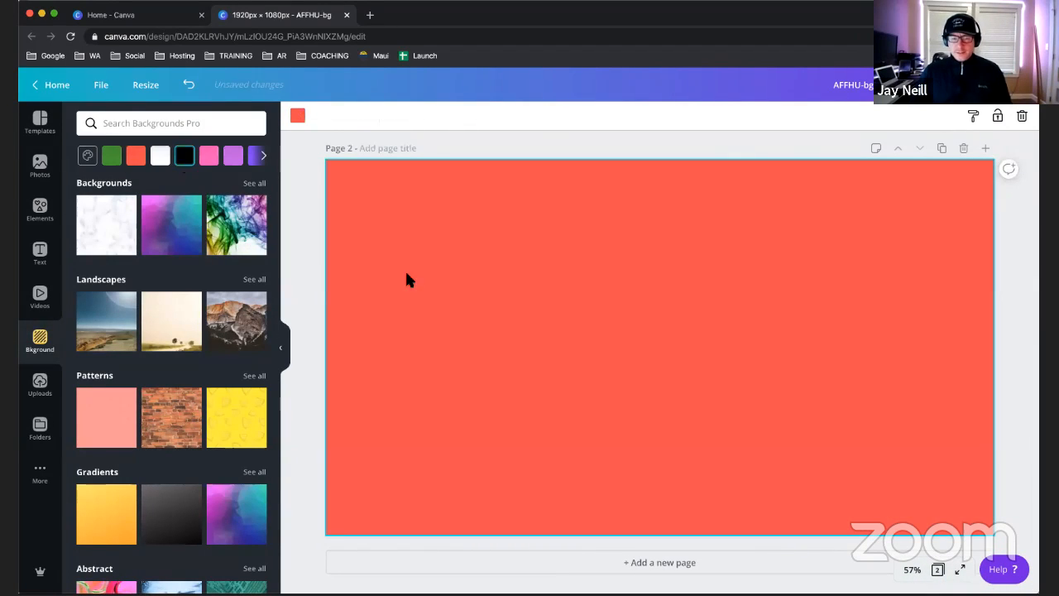
# - Change the second page's background to a custom pale pinkish-grey color
pyautogui.click(299, 118)
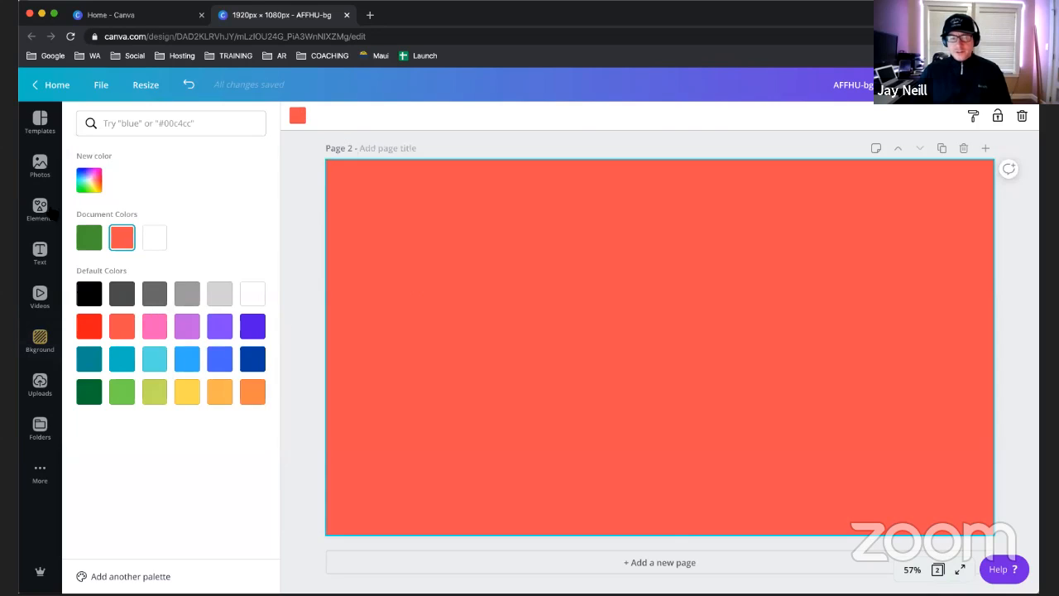
pyautogui.click(89, 182)
pyautogui.moveTo(116, 234); pyautogui.dragTo(88, 212)
pyautogui.click(299, 196)
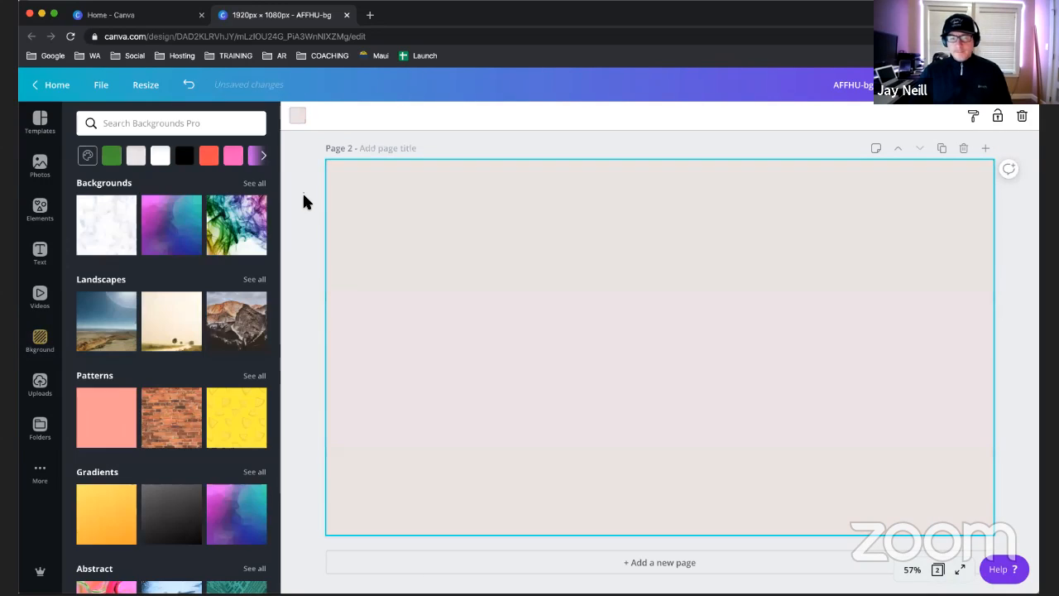
pyautogui.click(297, 296)
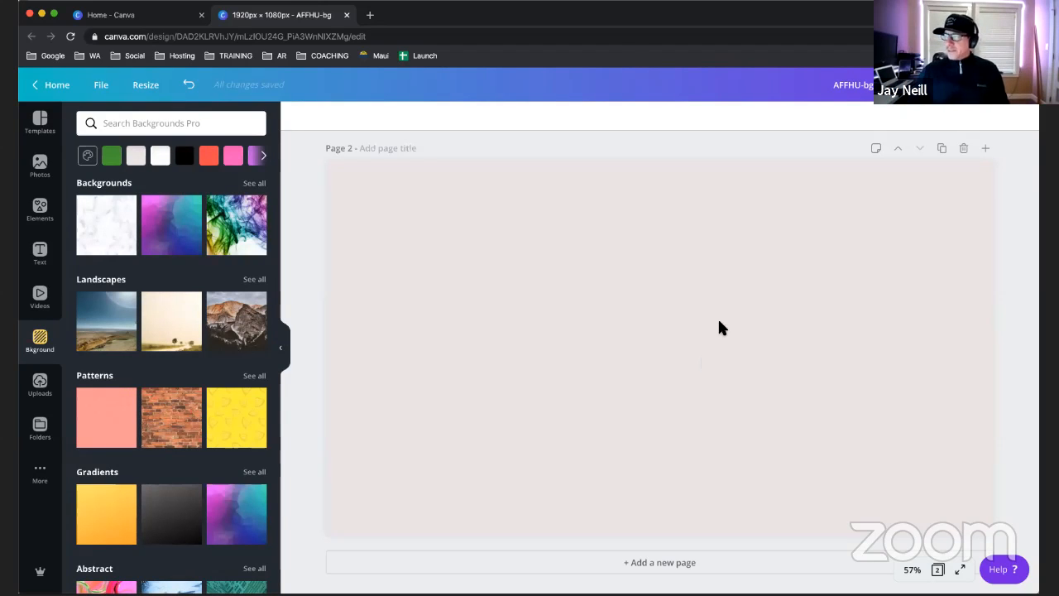
# - Delete the second page and hide the backgrounds library
pyautogui.click(817, 383)
pyautogui.click(963, 148)
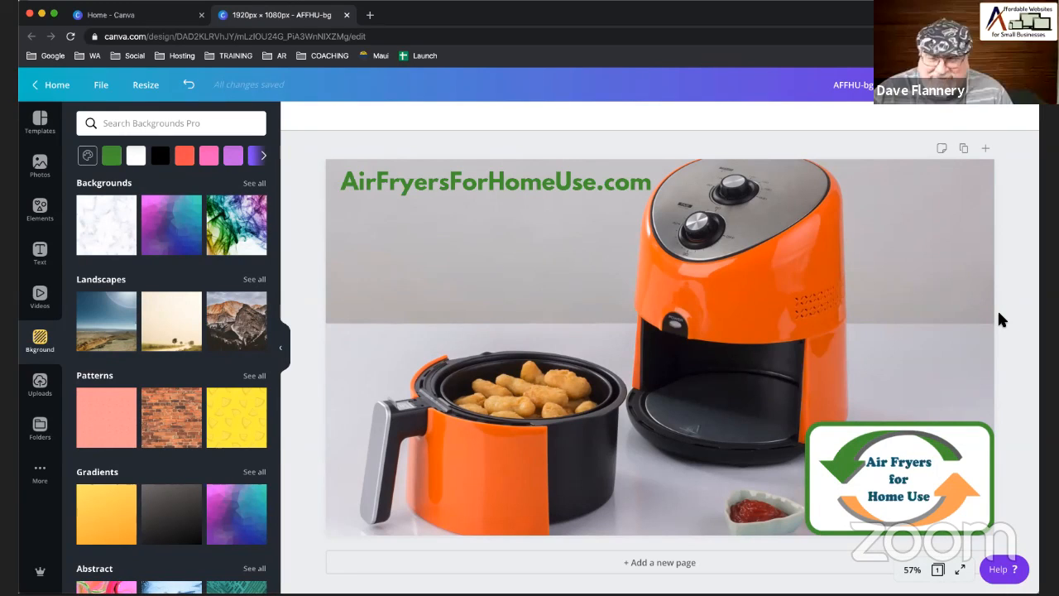
pyautogui.click(280, 347)
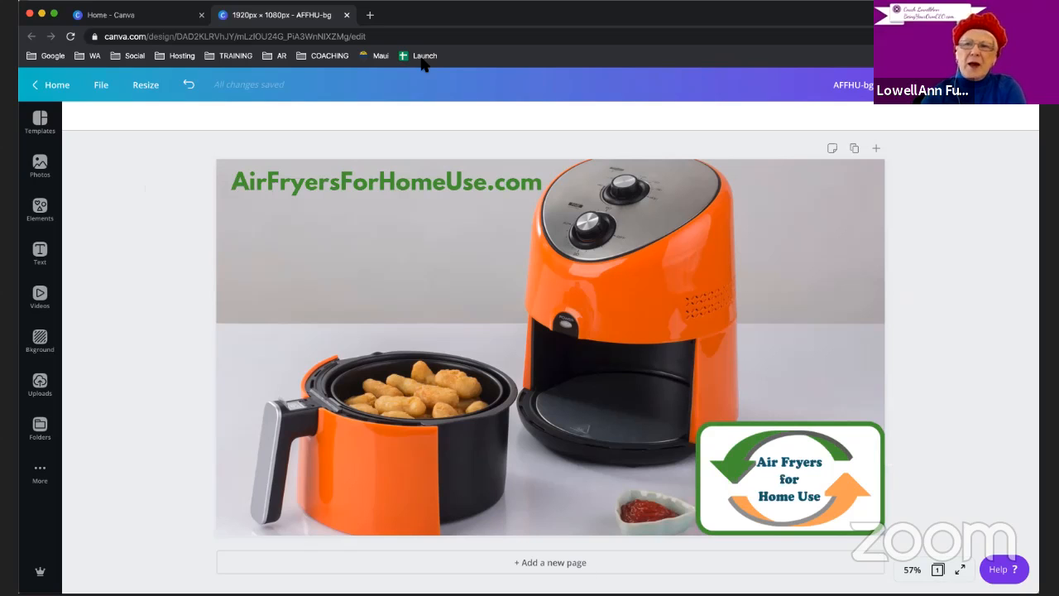
# - Search Google for "canva pro pricing" in a new browser tab and open Canva's official pricing plans page
pyautogui.click(369, 19)
pyautogui.write('canva')
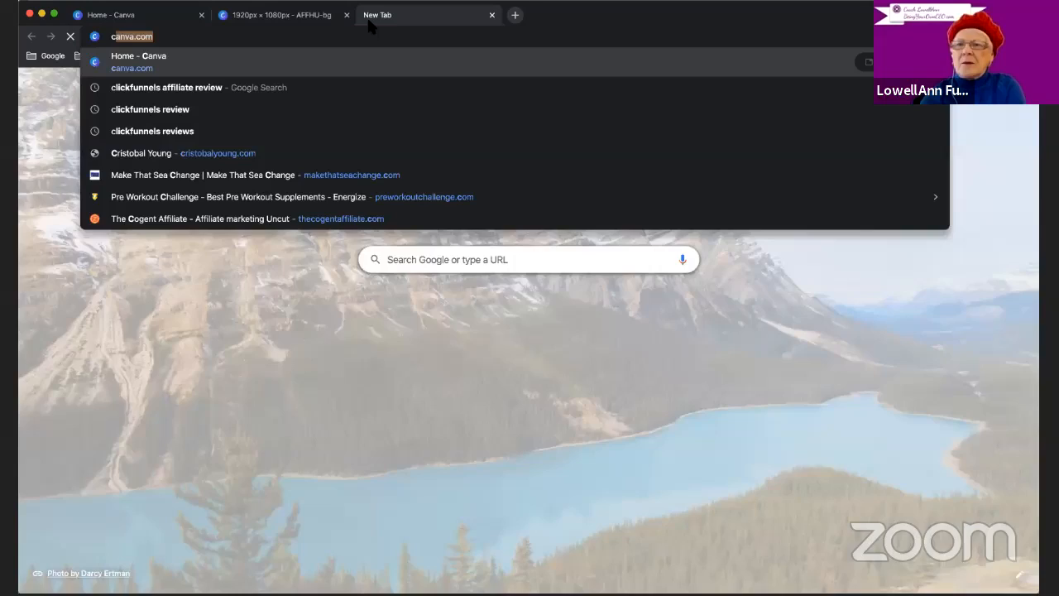
pyautogui.write(' pro')
pyautogui.press('Down')
pyautogui.press('Return')
pyautogui.scroll(-3, 21, 459)
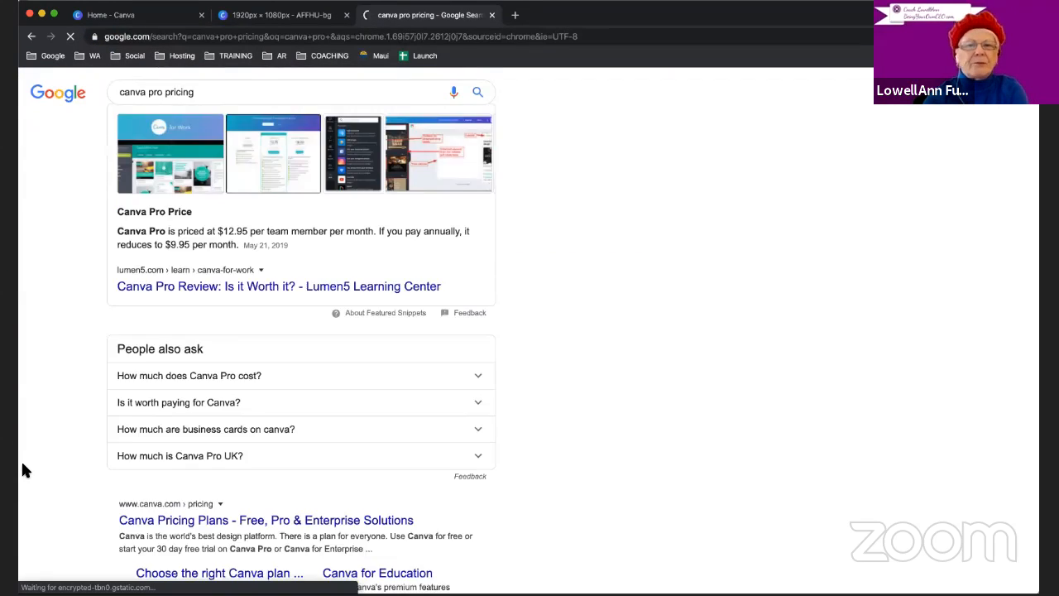
pyautogui.scroll(-3, 23, 376)
pyautogui.click(220, 293)
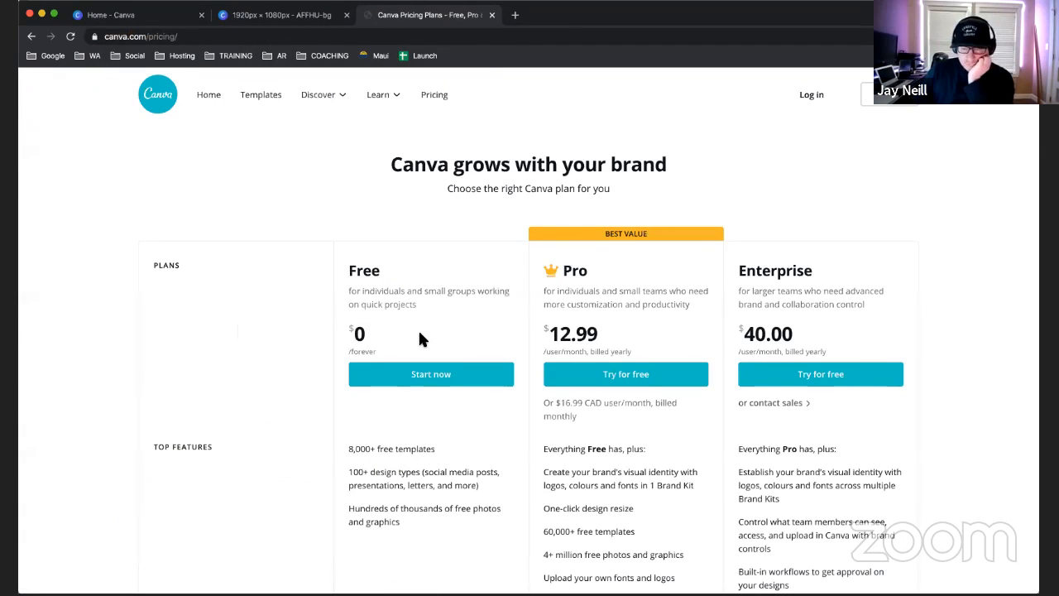
# - Examine the Pro plan's per-user price for yearly billing and its alternative price for monthly billing
pyautogui.moveTo(560, 333); pyautogui.dragTo(598, 334)
pyautogui.scroll(-2, 559, 331)
pyautogui.scroll(1, 559, 305)
pyautogui.scroll(-1, 560, 303)
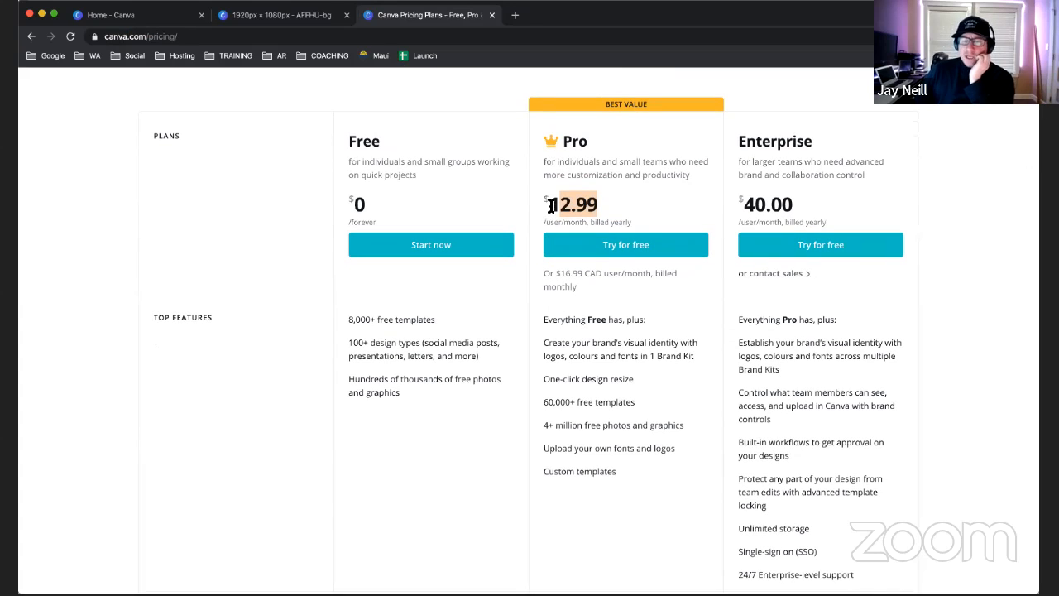
pyautogui.moveTo(551, 206); pyautogui.dragTo(595, 206)
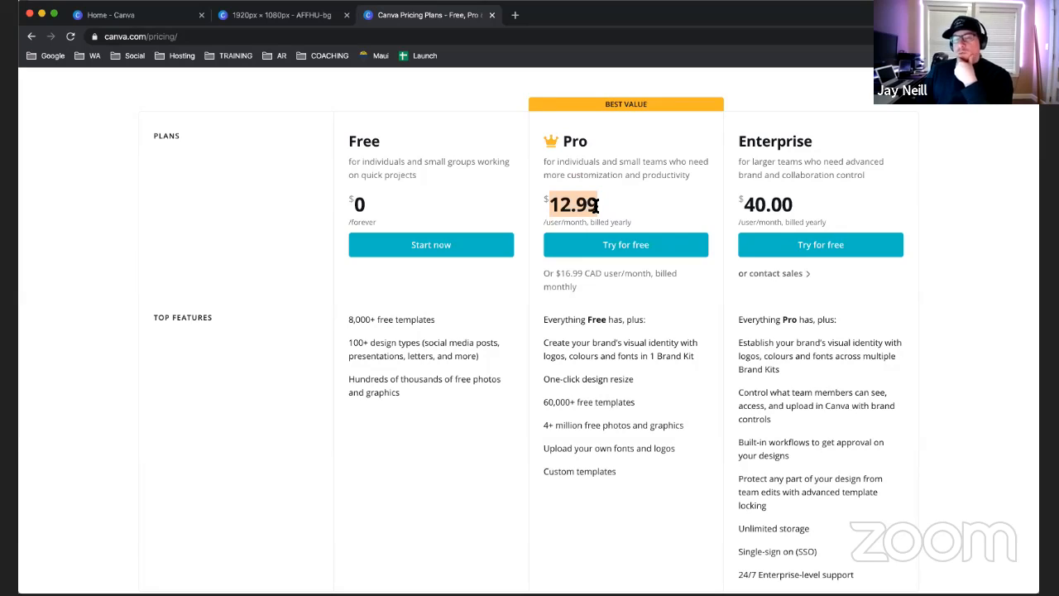
pyautogui.moveTo(556, 274); pyautogui.dragTo(587, 275)
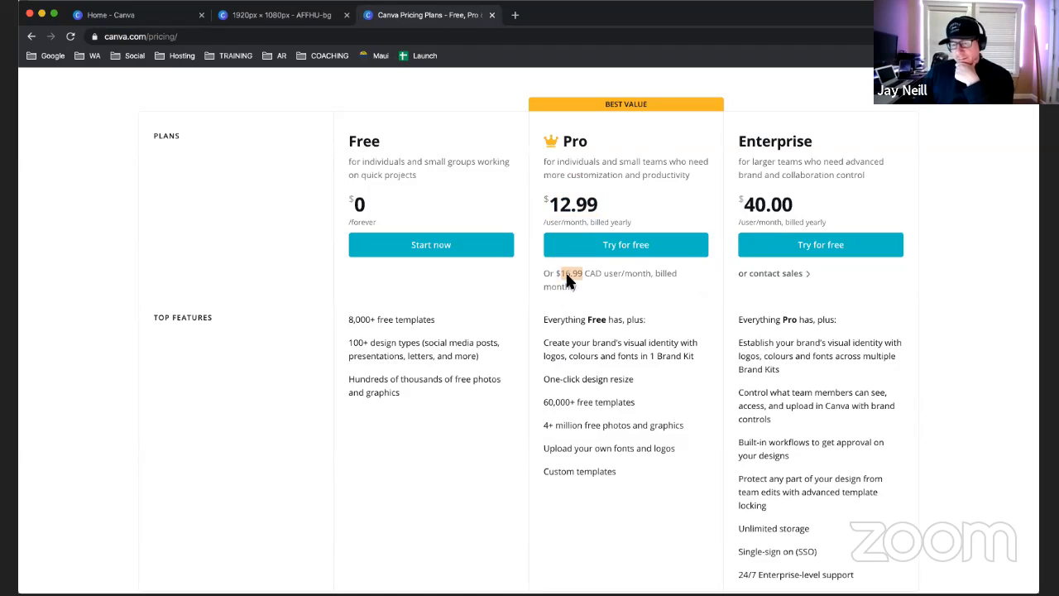
pyautogui.scroll(1, 609, 285)
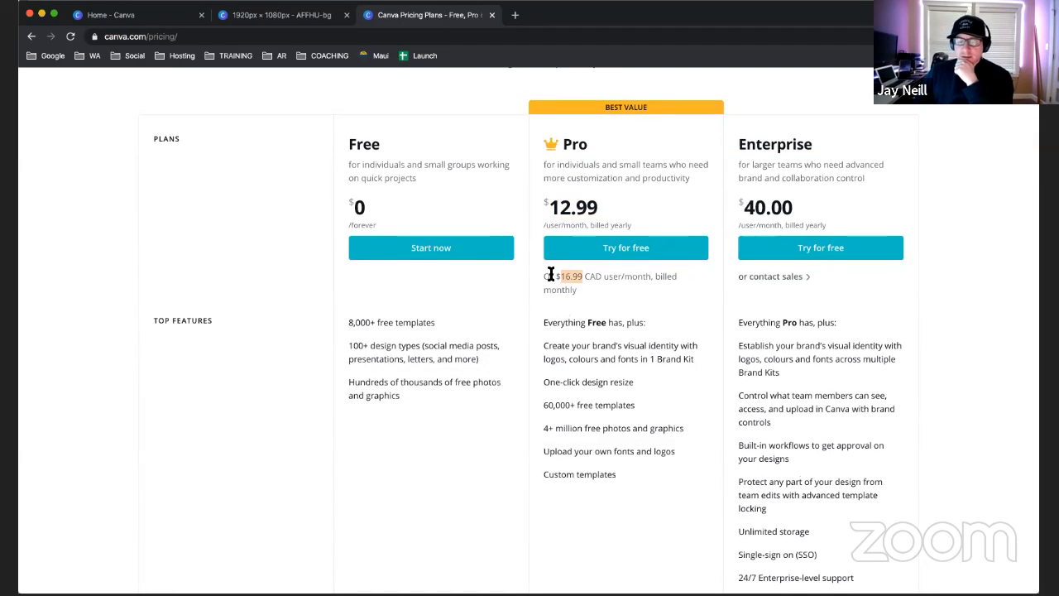
pyautogui.moveTo(542, 278); pyautogui.dragTo(584, 278)
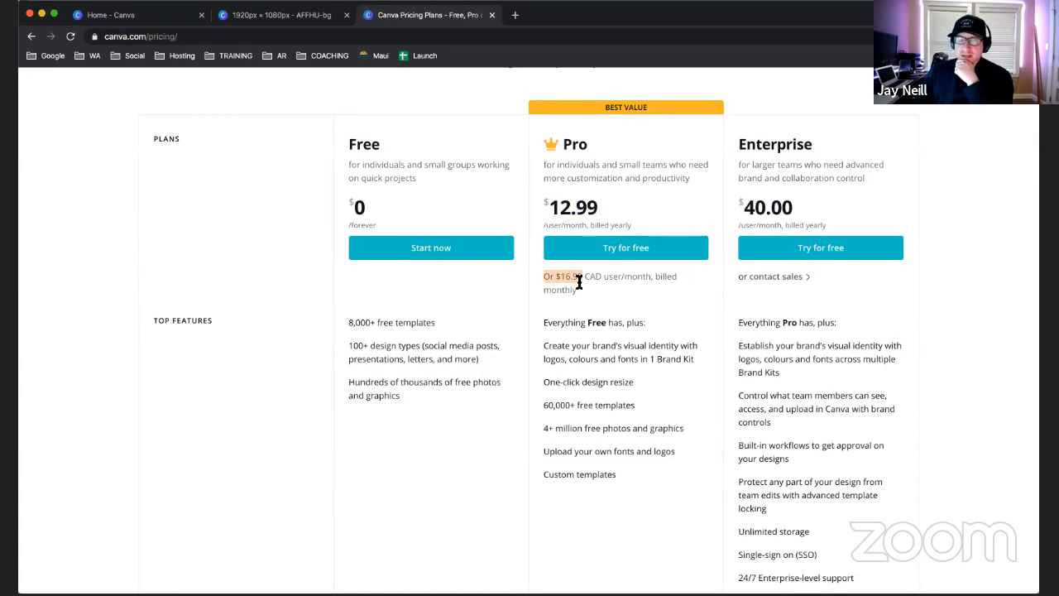
pyautogui.click(546, 327)
# - Compare the features of the Free, Pro and Enterprise plans, and close the pricing page to return to the design
pyautogui.scroll(-5, 544, 331)
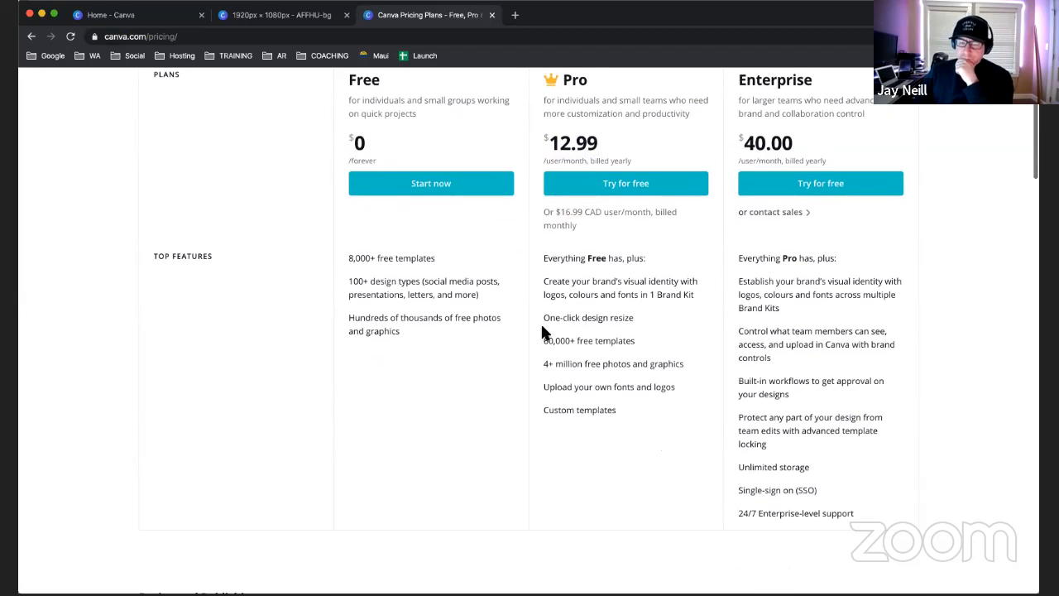
pyautogui.scroll(-4, 545, 329)
pyautogui.scroll(6, 544, 328)
pyautogui.scroll(-4, 545, 328)
pyautogui.scroll(-8, 543, 327)
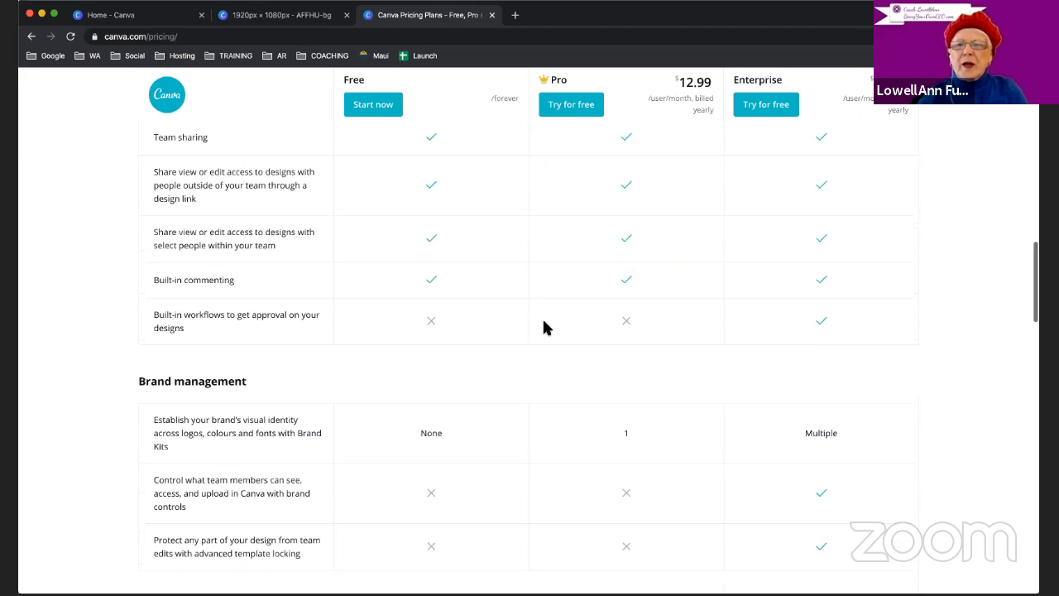
pyautogui.scroll(20, 546, 329)
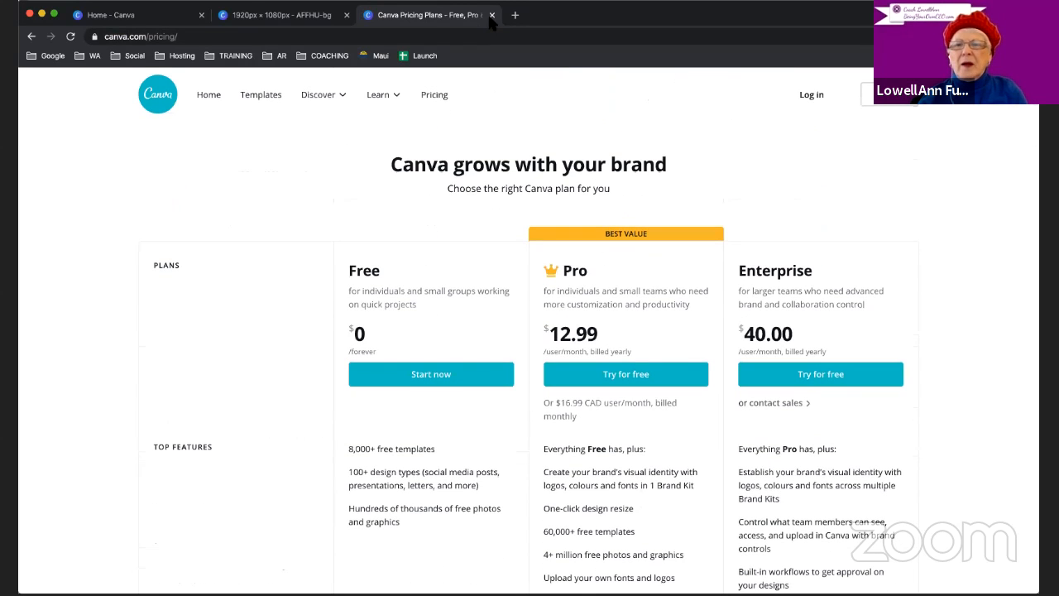
pyautogui.press('super+w')
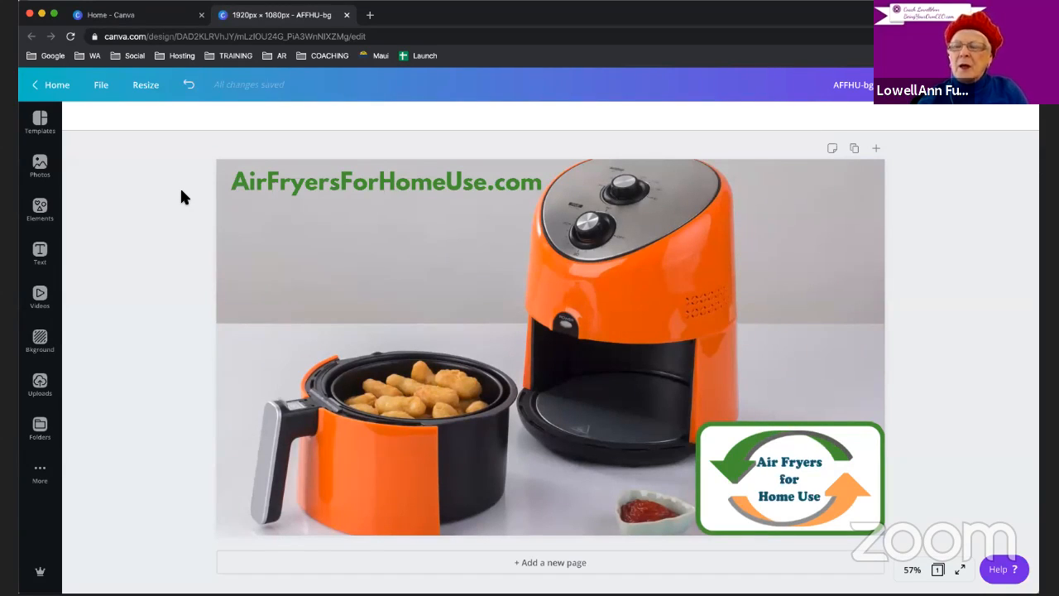
pyautogui.click(217, 192)
pyautogui.click(156, 225)
pyautogui.click(231, 258)
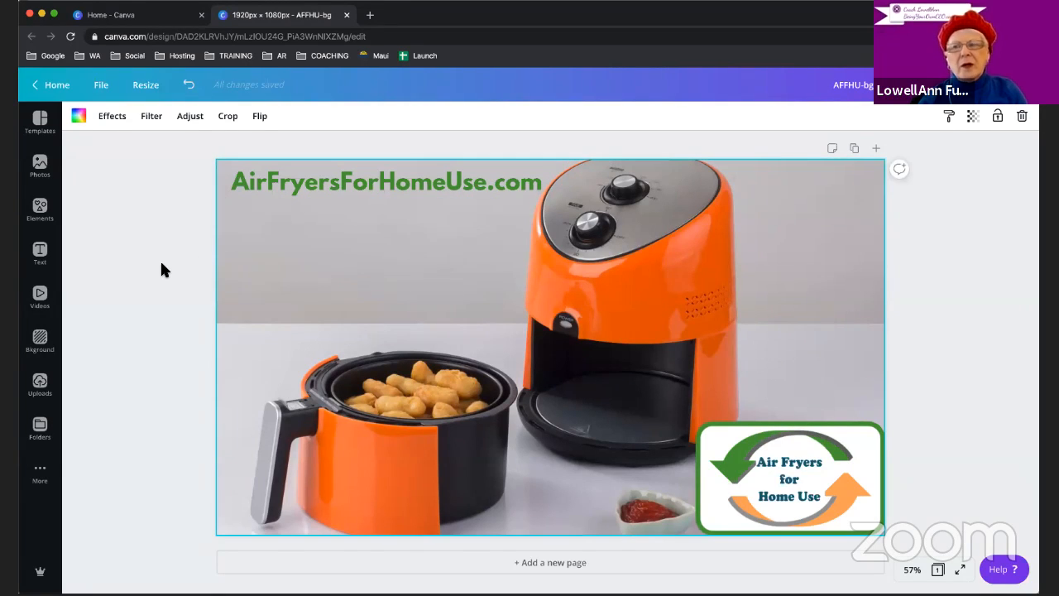
pyautogui.click(162, 269)
pyautogui.click(263, 263)
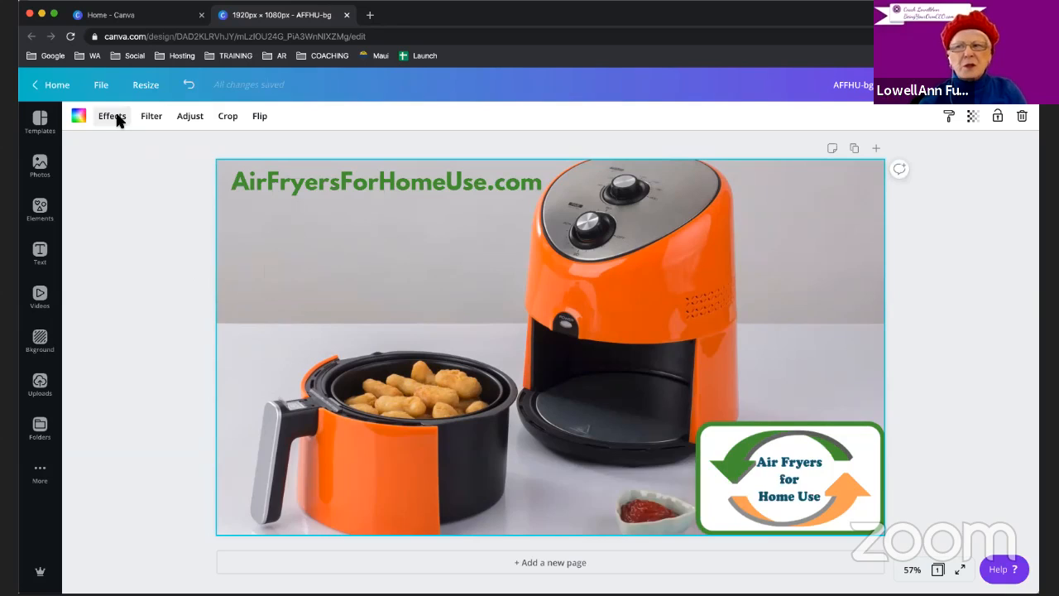
pyautogui.click(112, 117)
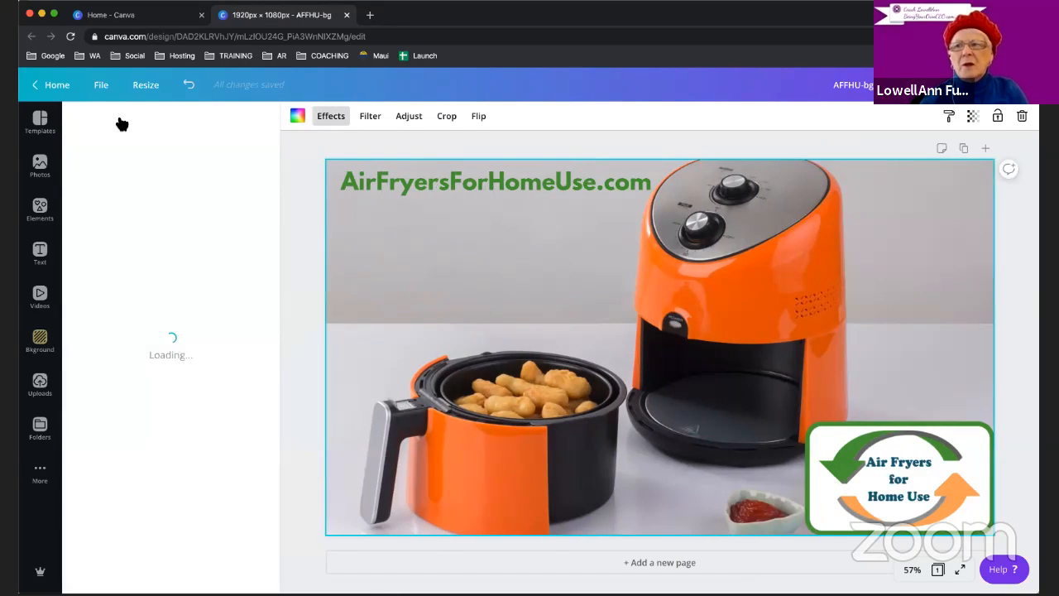
pyautogui.click(292, 188)
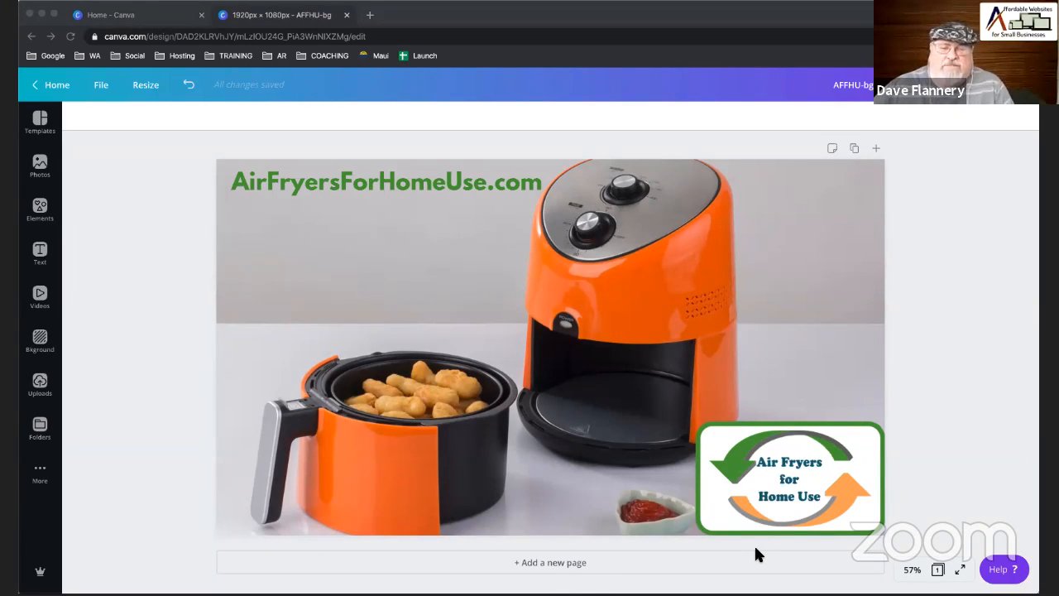
# - Generate the design's view-only share link from the publishing options and copy its full address
pyautogui.click(976, 86)
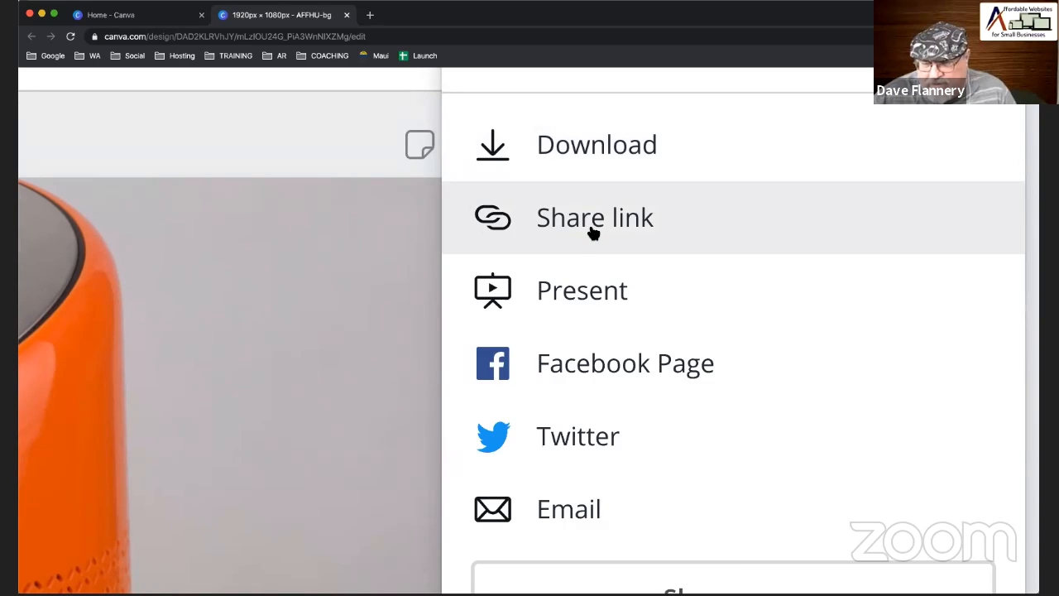
pyautogui.click(598, 222)
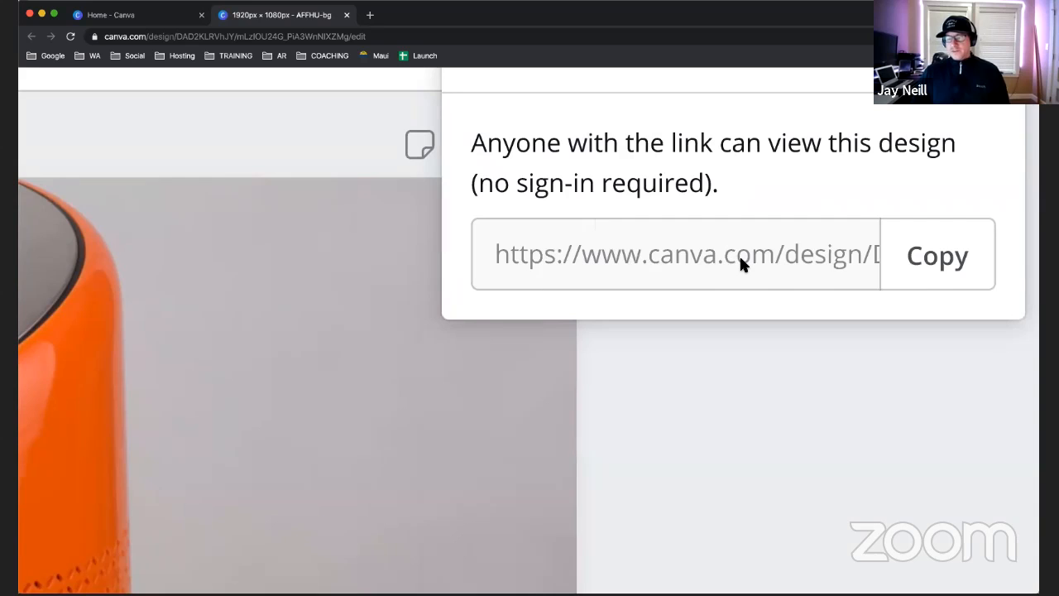
pyautogui.click(739, 260)
pyautogui.rightClick(765, 258)
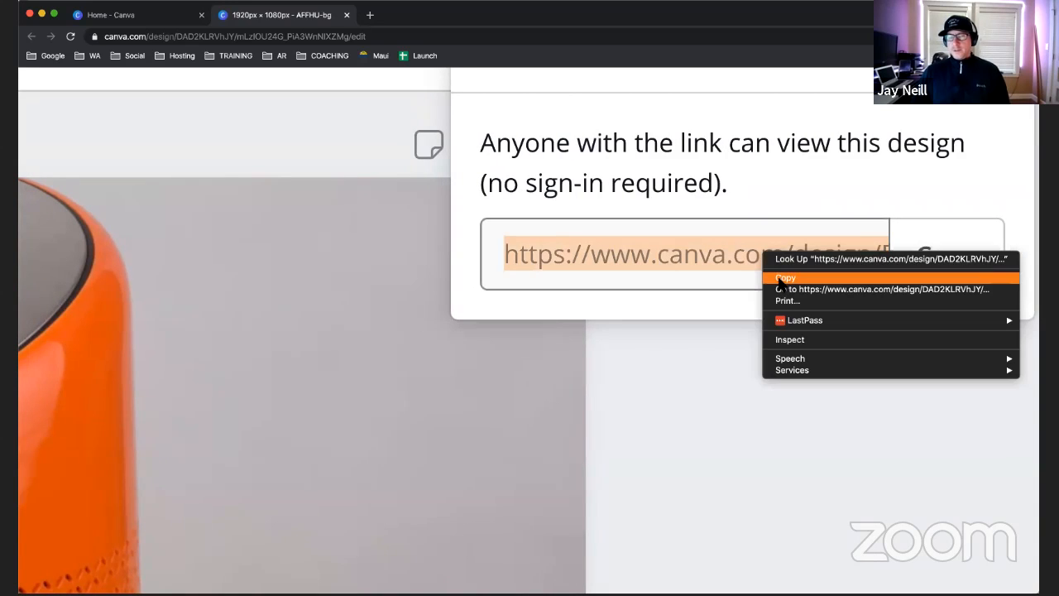
pyautogui.click(782, 278)
# - Open the copied share link in a new browser tab to view the shared design, and close it to return to the editor
pyautogui.click(370, 15)
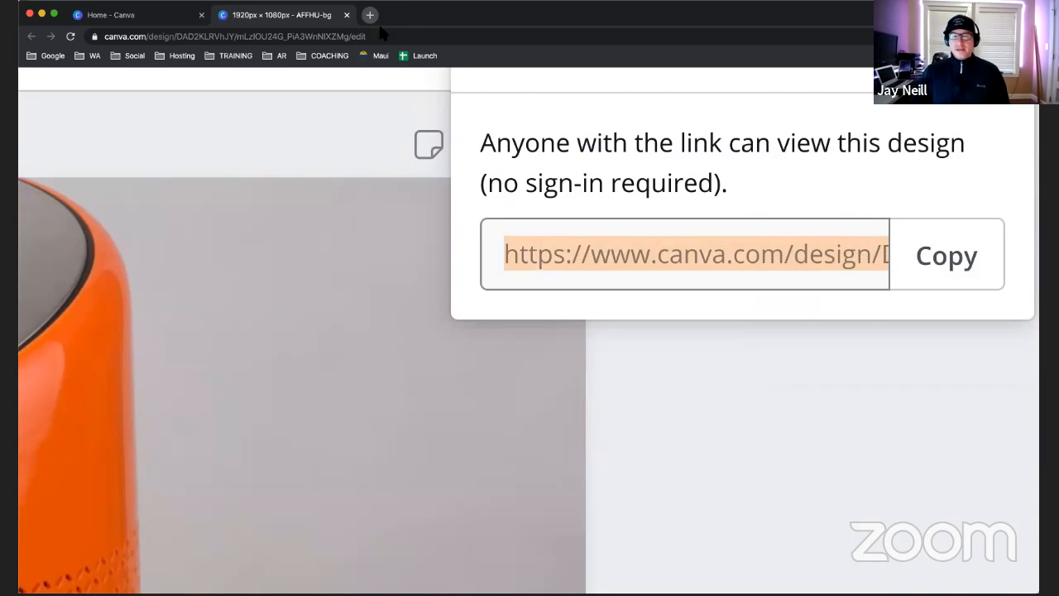
pyautogui.rightClick(406, 36)
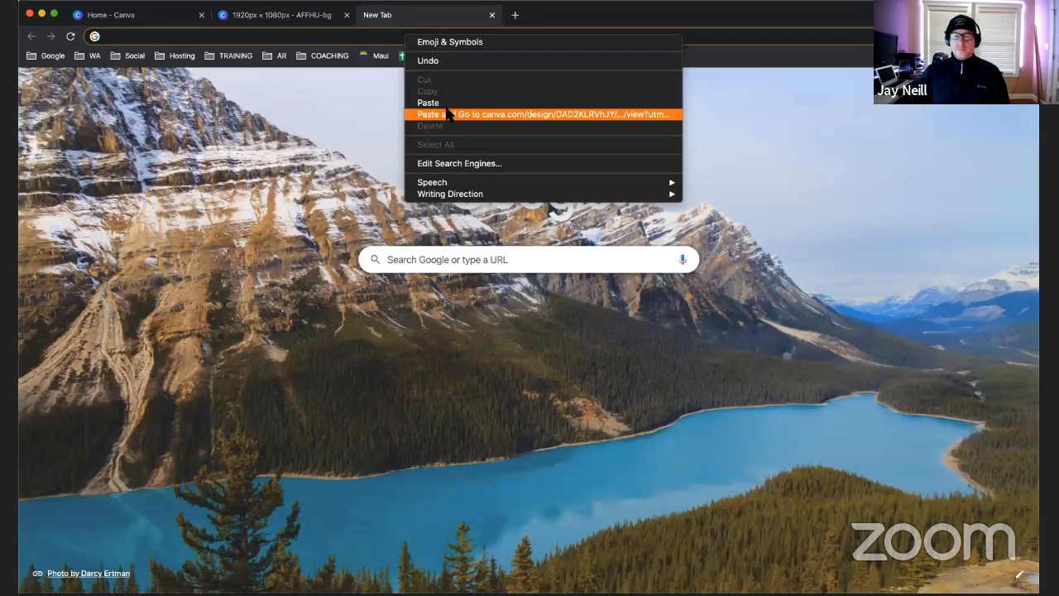
pyautogui.click(447, 113)
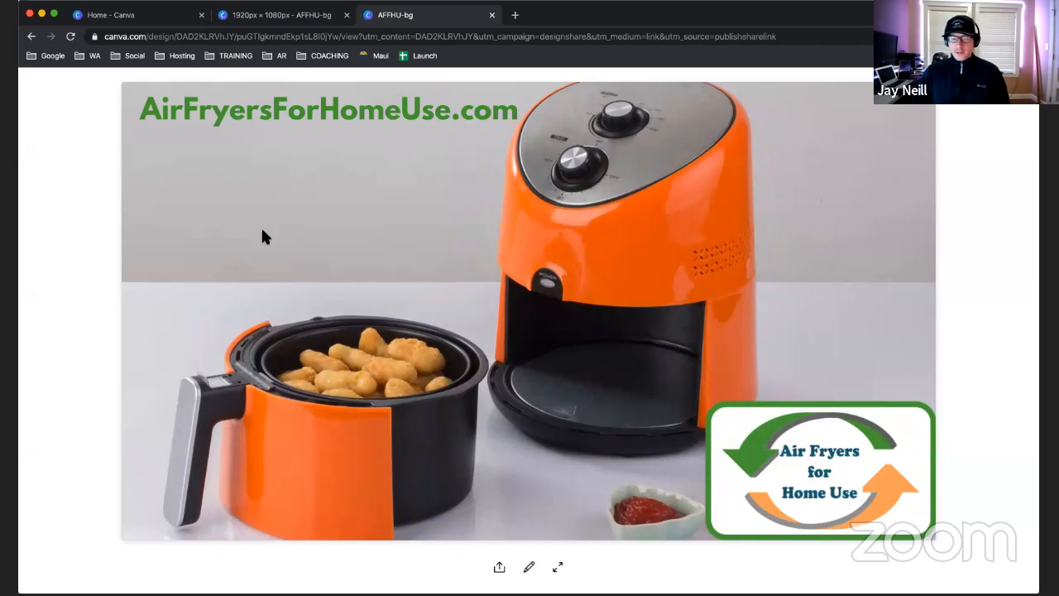
pyautogui.click(499, 570)
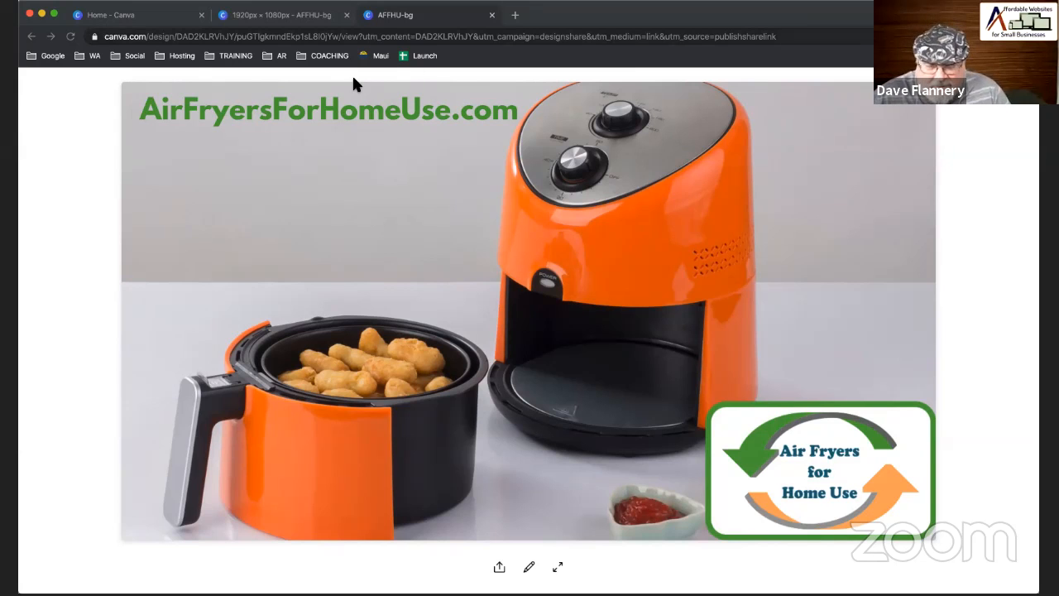
pyautogui.click(331, 14)
pyautogui.click(476, 12)
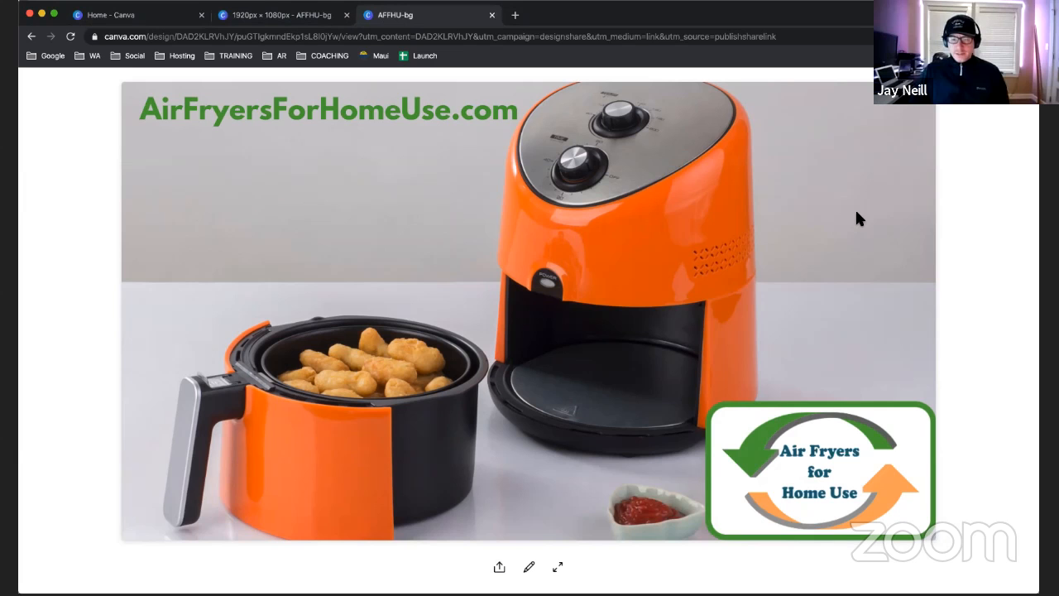
pyautogui.click(491, 15)
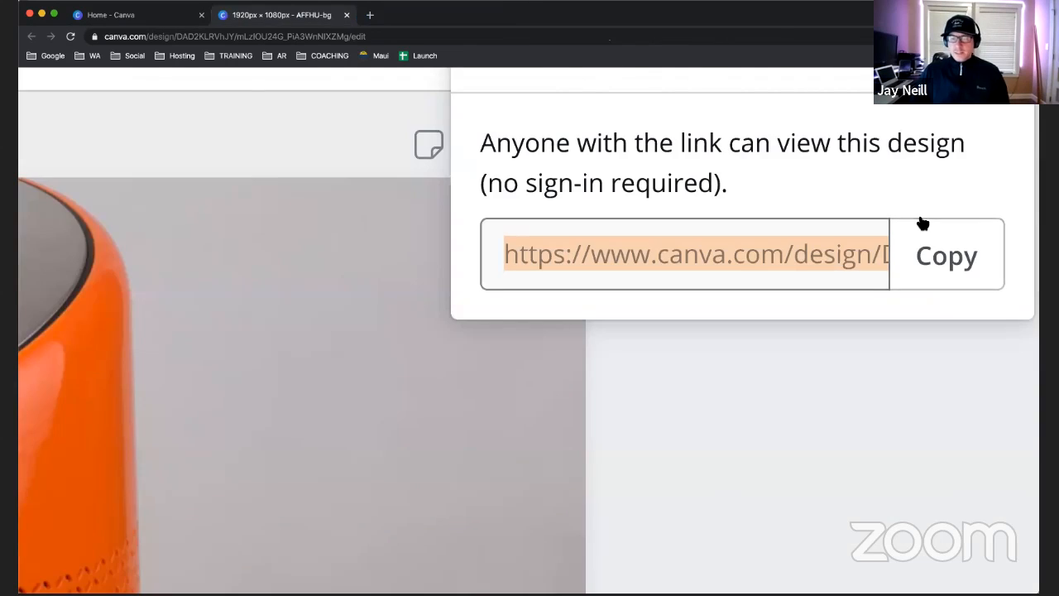
pyautogui.click(882, 326)
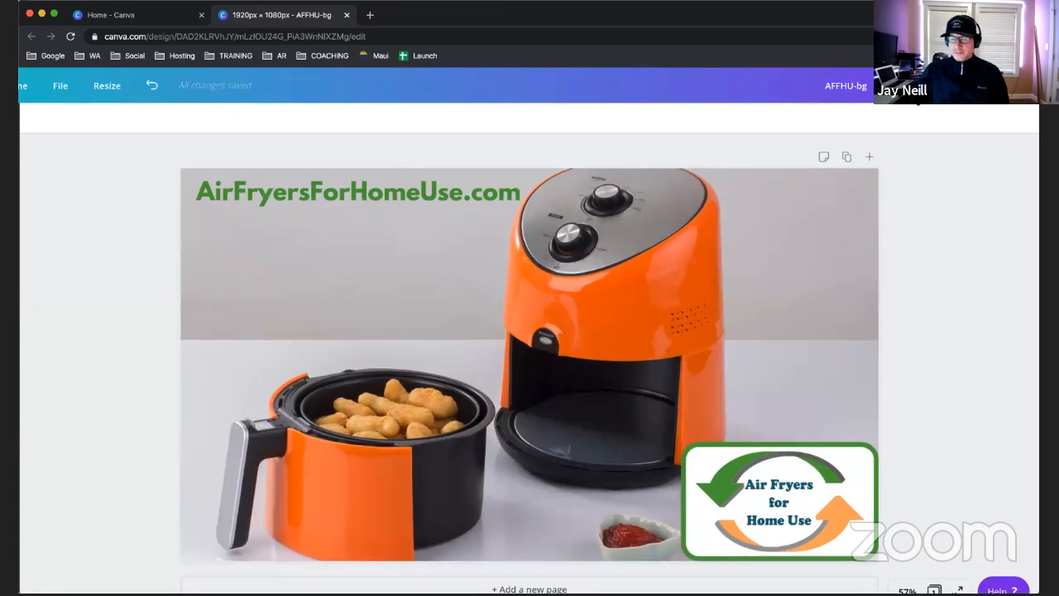
# - Examine the Present publishing option and its presentation type setting, and close the publishing options
pyautogui.click(993, 85)
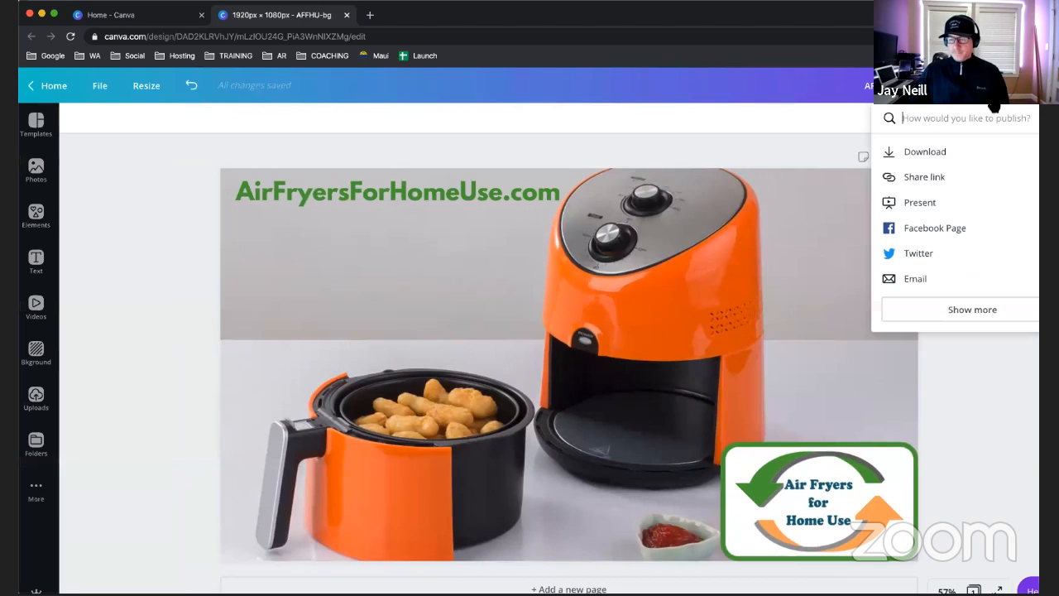
pyautogui.click(888, 204)
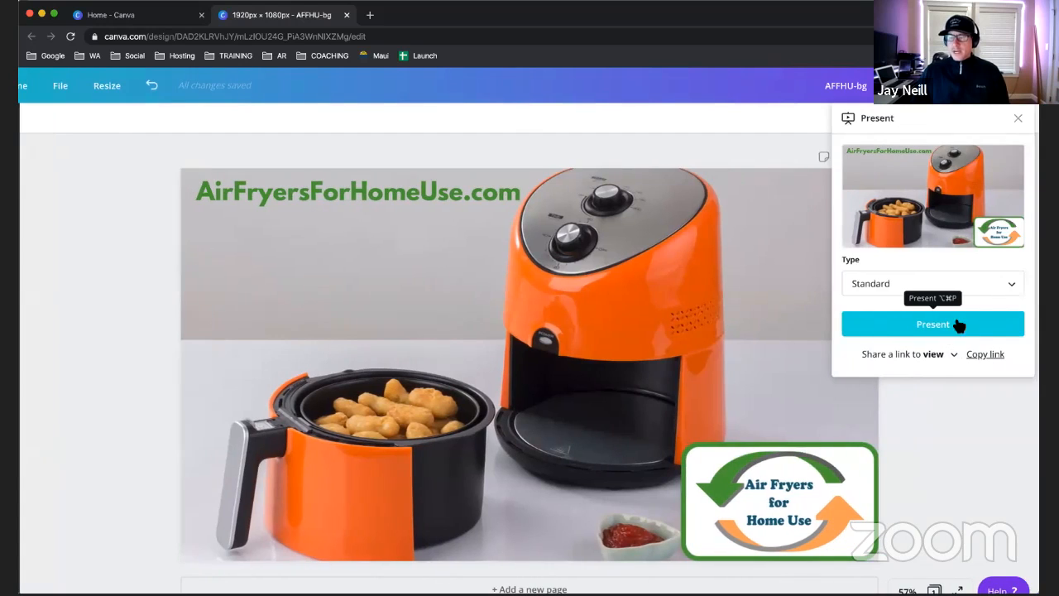
pyautogui.click(938, 286)
pyautogui.click(913, 289)
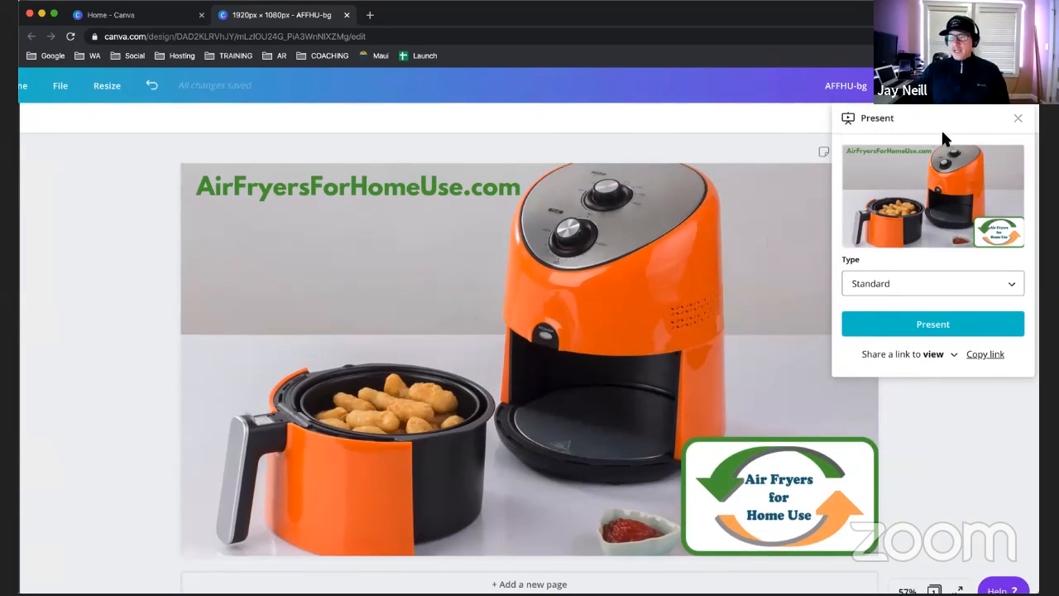
pyautogui.click(1018, 119)
pyautogui.click(1018, 85)
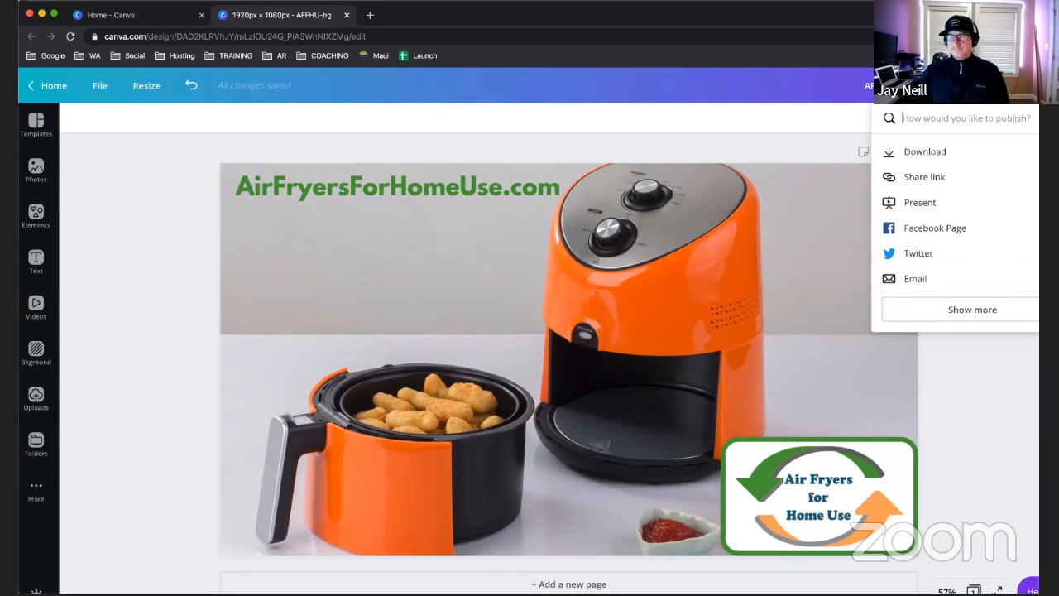
pyautogui.click(855, 148)
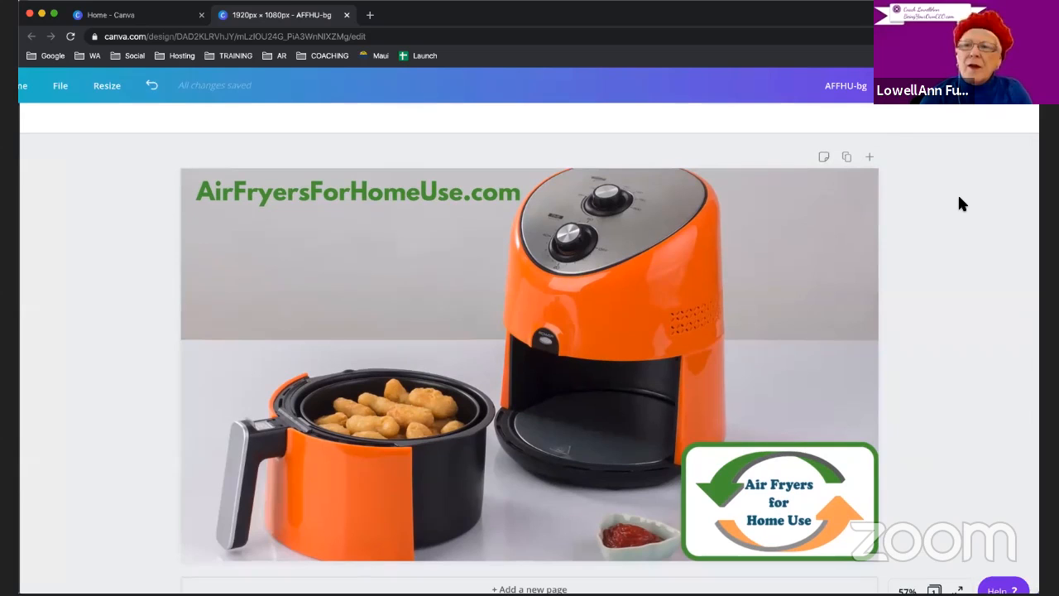
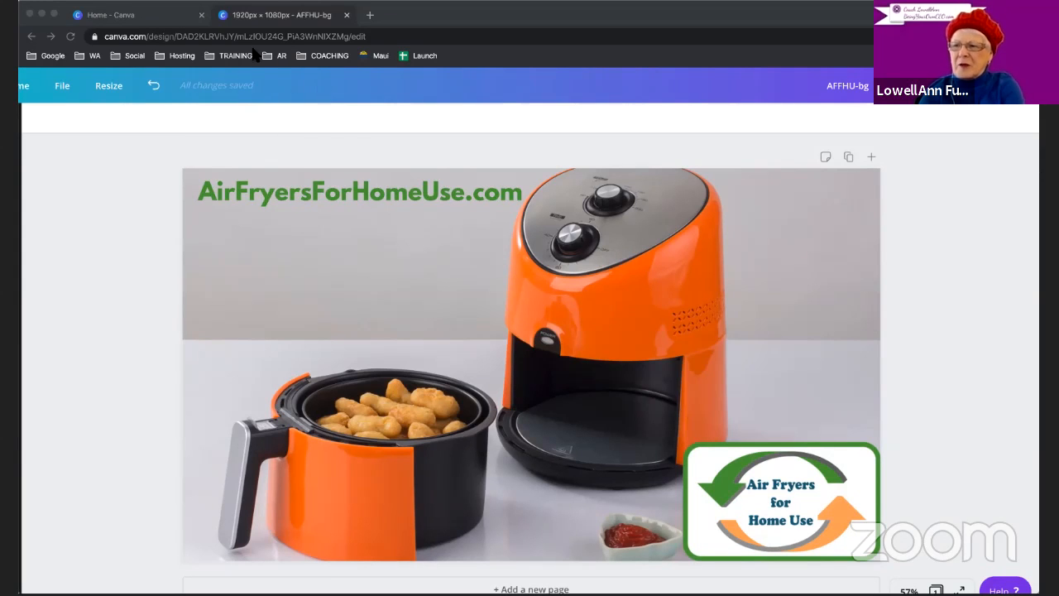
pyautogui.click(248, 20)
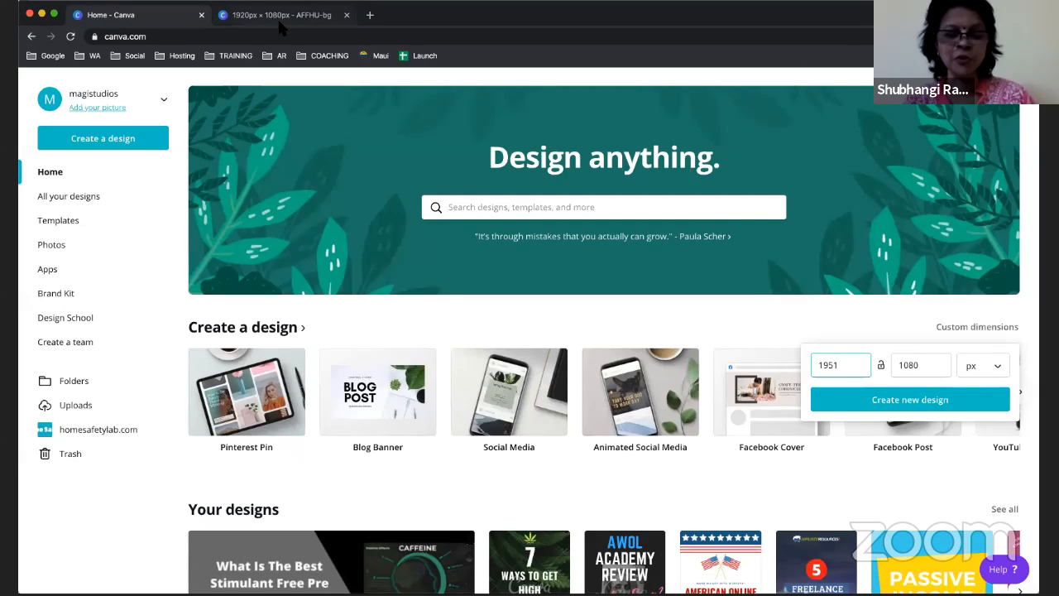
pyautogui.click(277, 20)
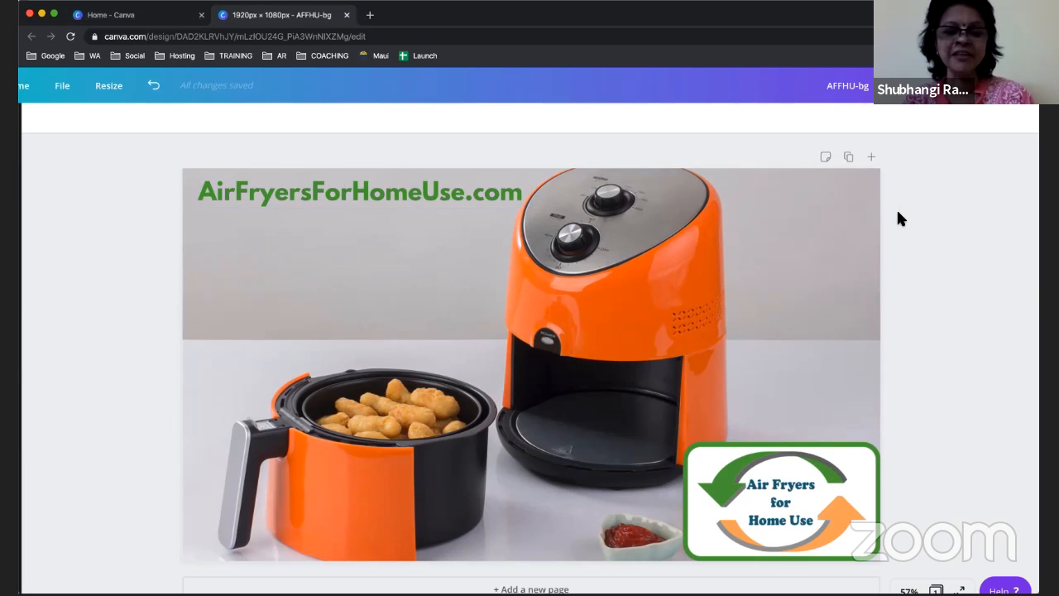
pyautogui.scroll(-1, 943, 212)
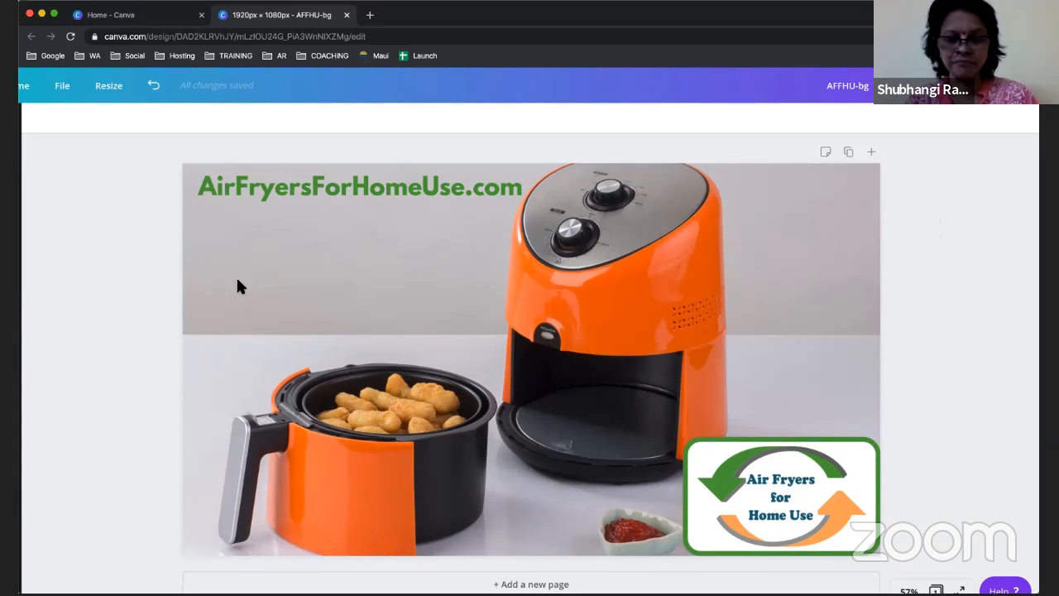
pyautogui.scroll(1, 124, 279)
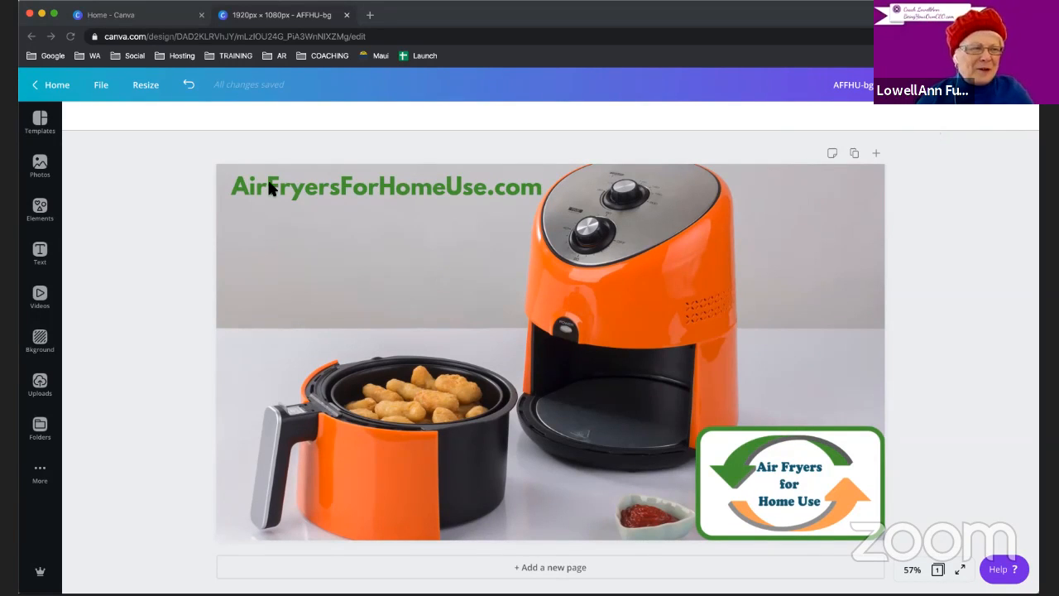
# - Show the template library beside the air fryer design and hide it again
pyautogui.click(37, 124)
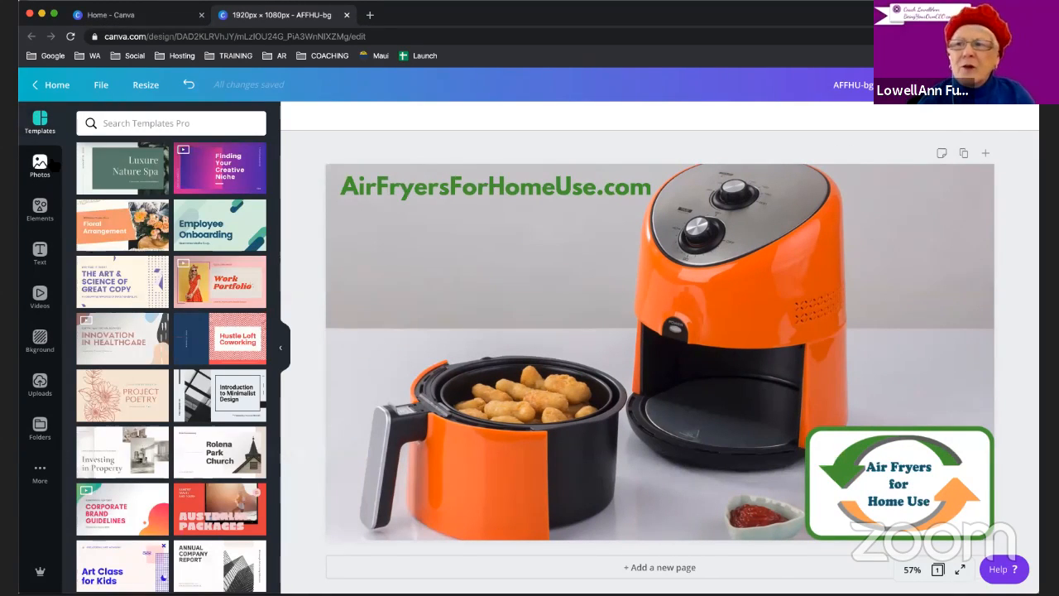
pyautogui.click(281, 347)
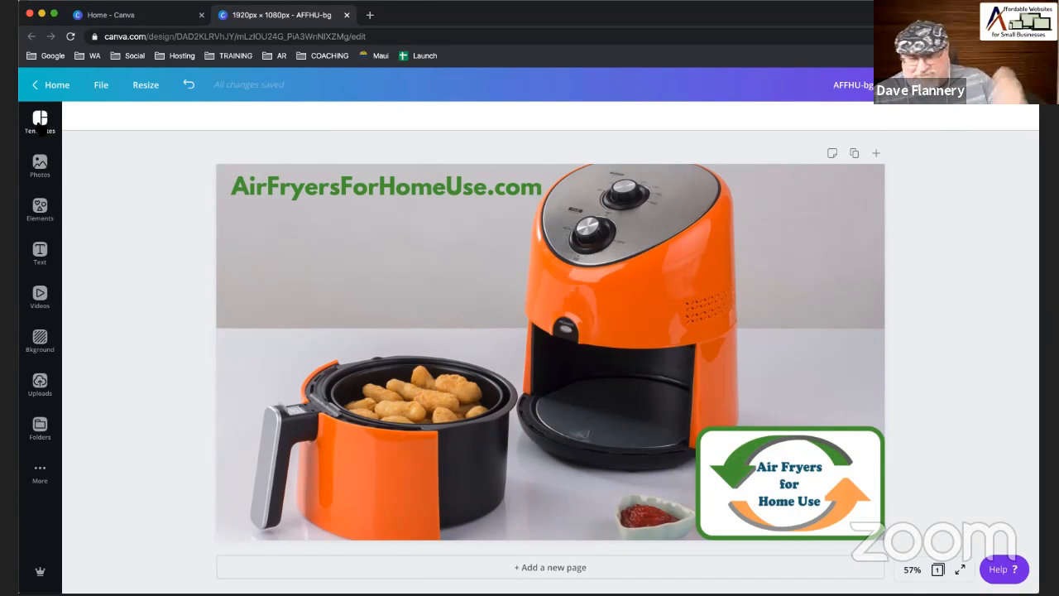
# - Switch to the Canva home page, dismiss the custom dimensions form and look over the design types and recent designs
pyautogui.click(100, 18)
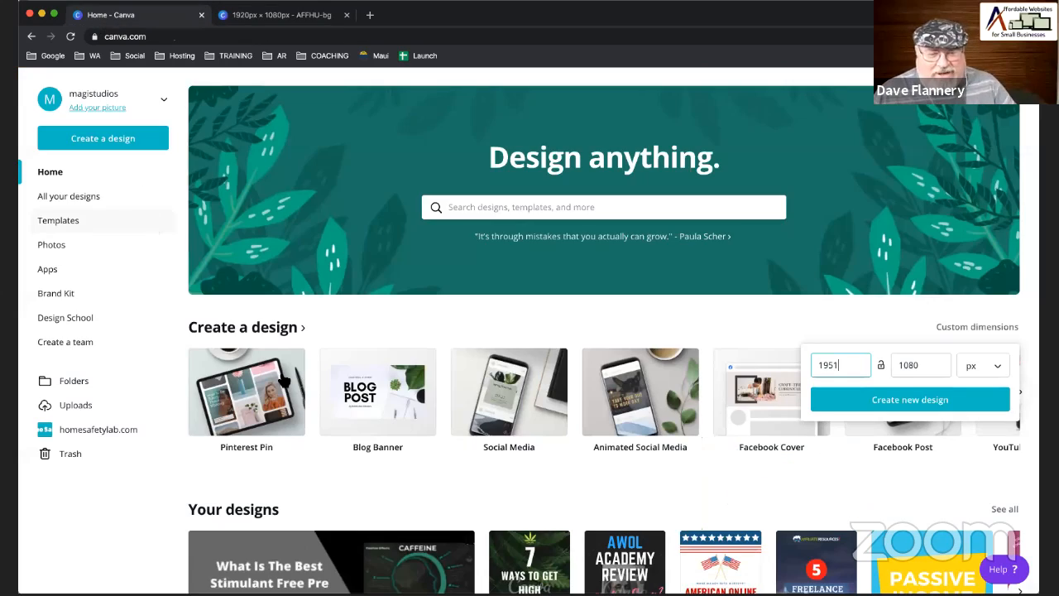
pyautogui.scroll(-2, 331, 403)
pyautogui.scroll(-3, 356, 405)
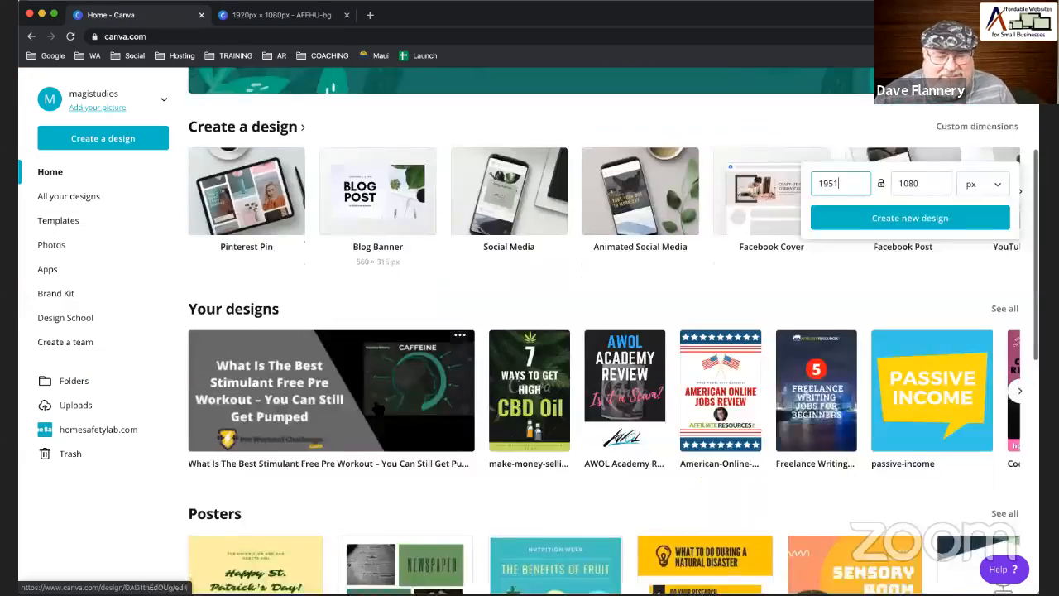
pyautogui.scroll(2, 375, 406)
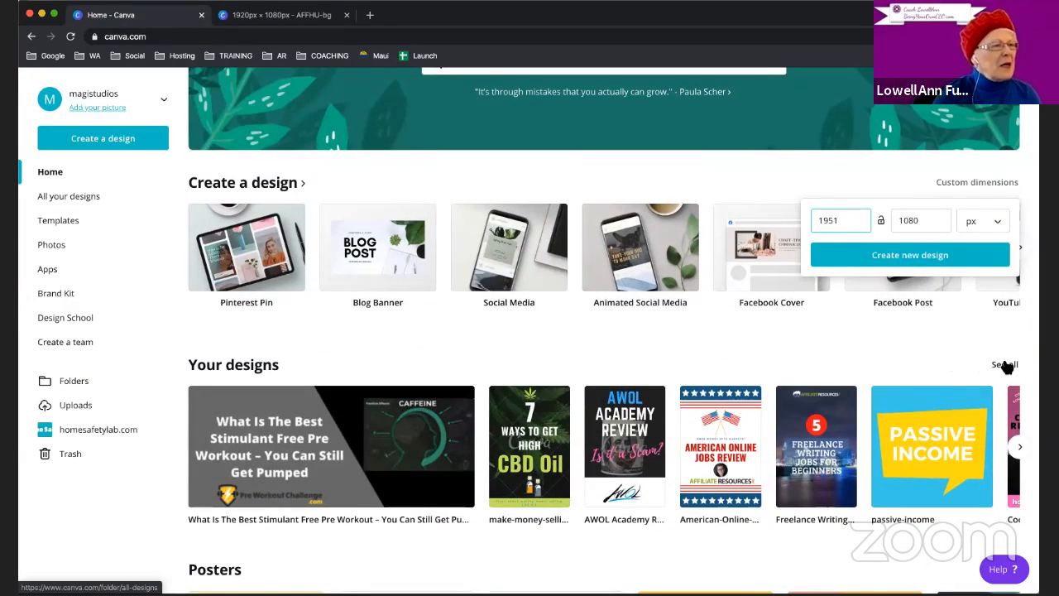
pyautogui.scroll(3, 1005, 366)
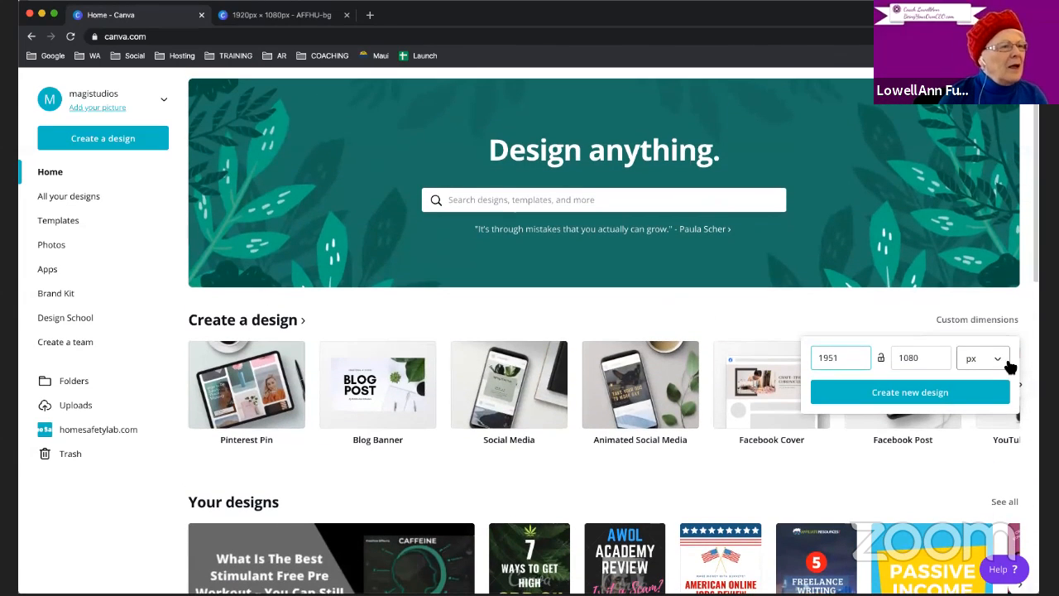
pyautogui.click(676, 320)
pyautogui.scroll(-5, 951, 388)
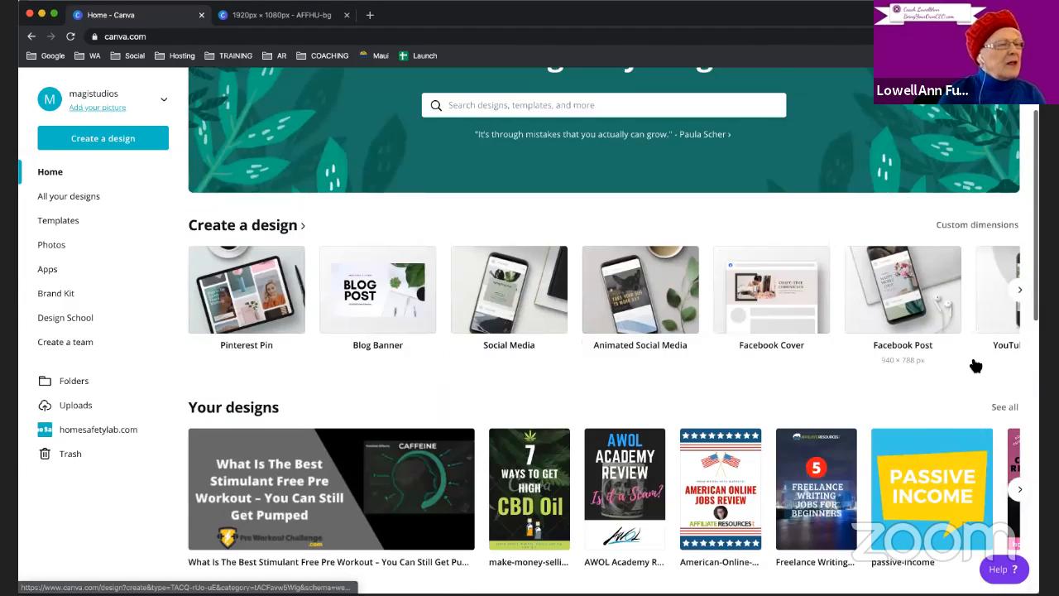
pyautogui.scroll(3, 965, 385)
pyautogui.scroll(-1, 1011, 365)
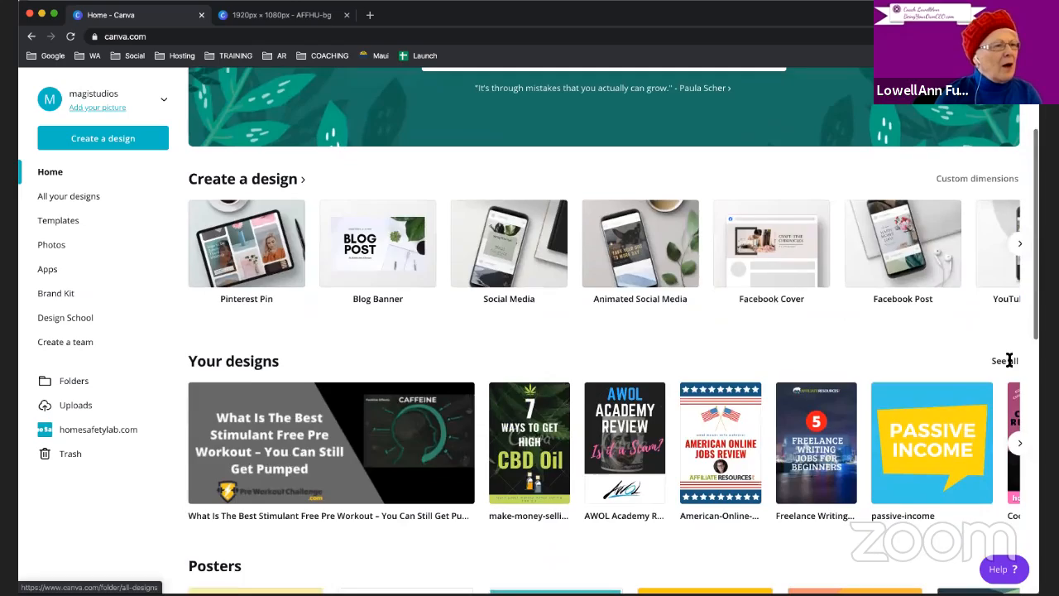
# - Open the full collection of saved designs and browse through their thumbnails
pyautogui.click(1004, 361)
pyautogui.scroll(-1, 563, 378)
pyautogui.scroll(-6, 561, 378)
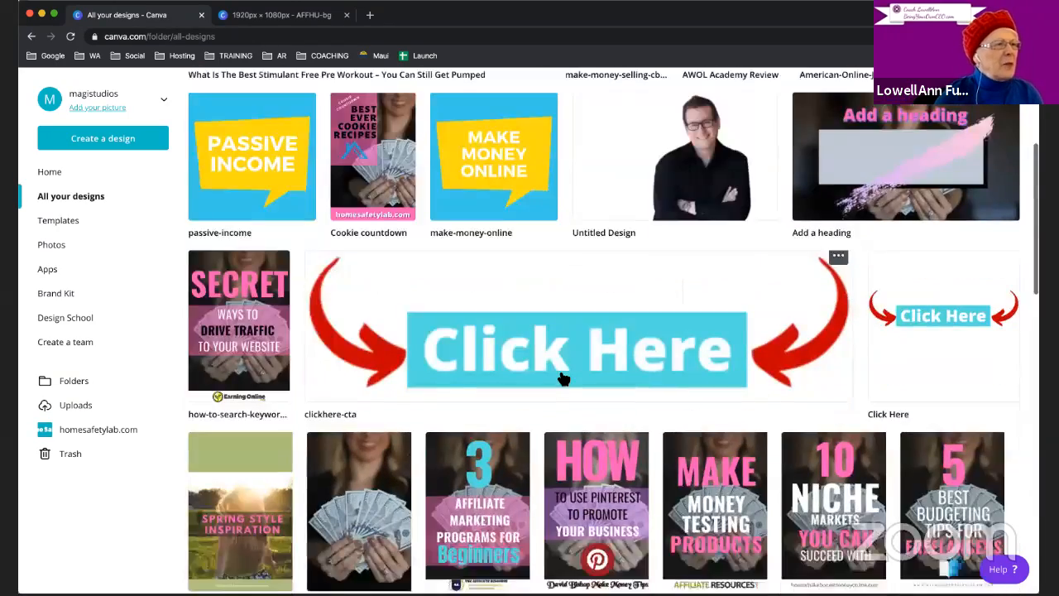
pyautogui.scroll(-2, 561, 377)
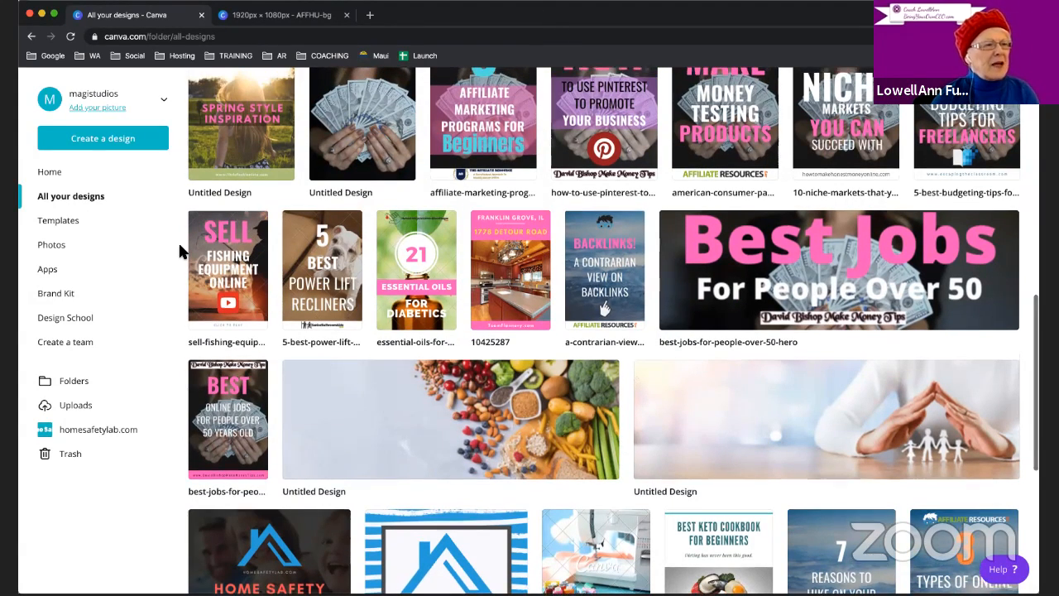
pyautogui.scroll(-3, 178, 250)
pyautogui.scroll(-3, 180, 250)
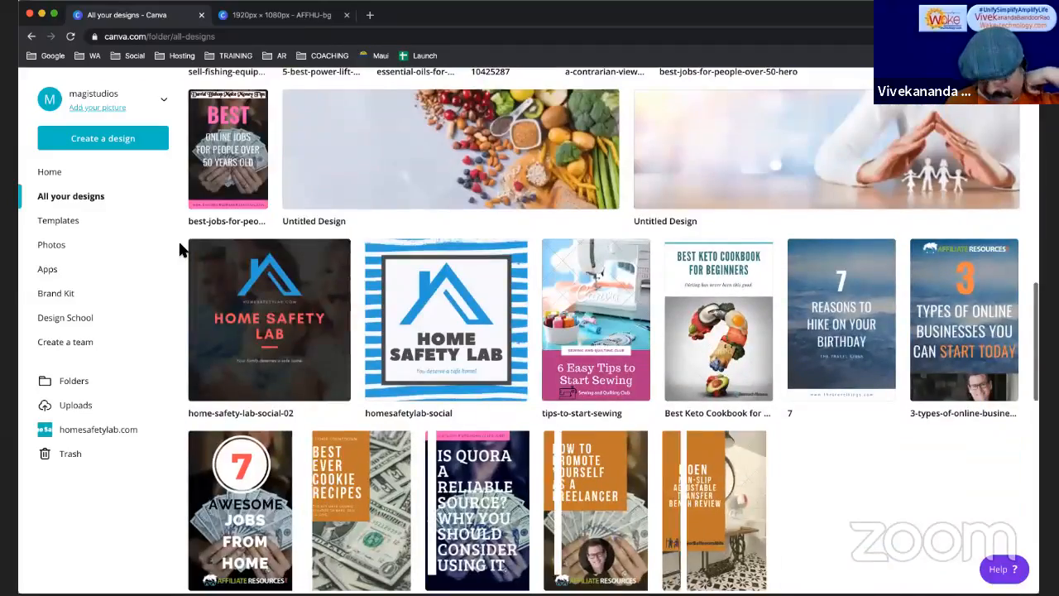
# - Look through the older saved designs further down the collection, including the blog pins, web banners, logos and hosting review graphics
pyautogui.scroll(-3, 180, 248)
pyautogui.scroll(-2, 180, 250)
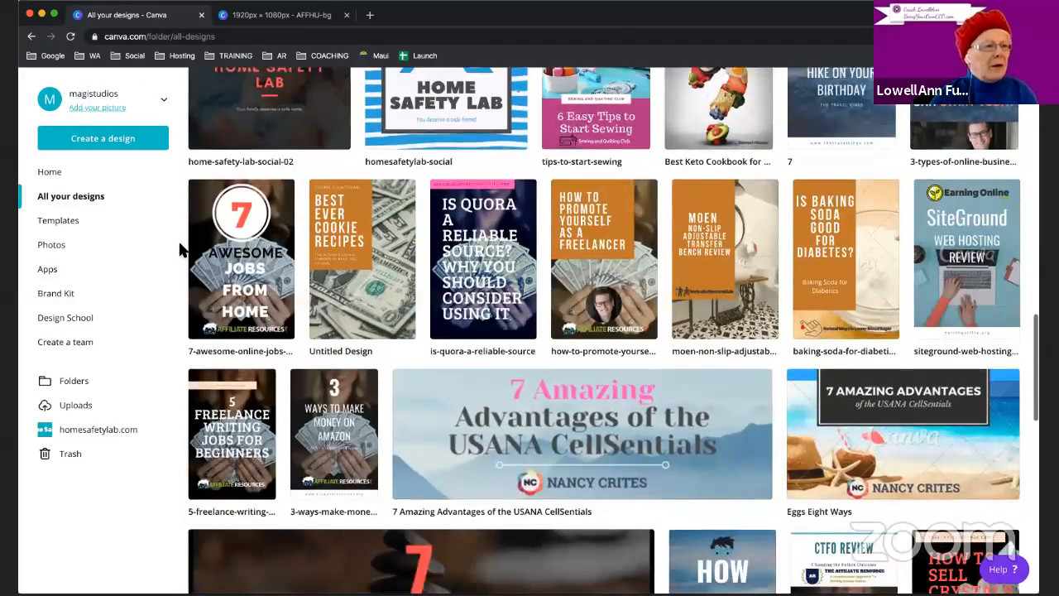
pyautogui.scroll(-3, 181, 250)
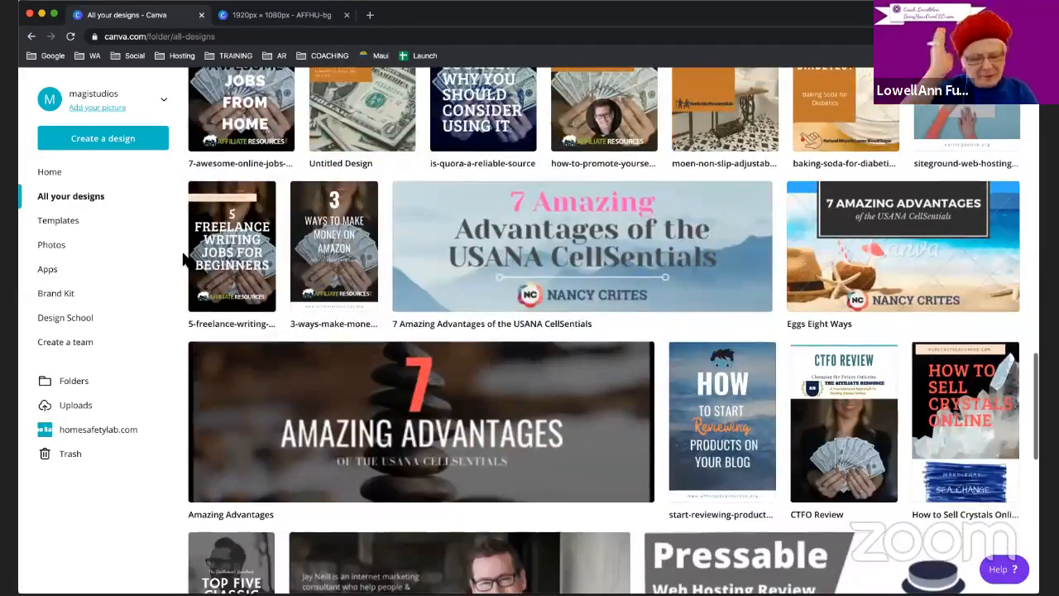
pyautogui.scroll(-3, 177, 260)
pyautogui.scroll(-1, 178, 261)
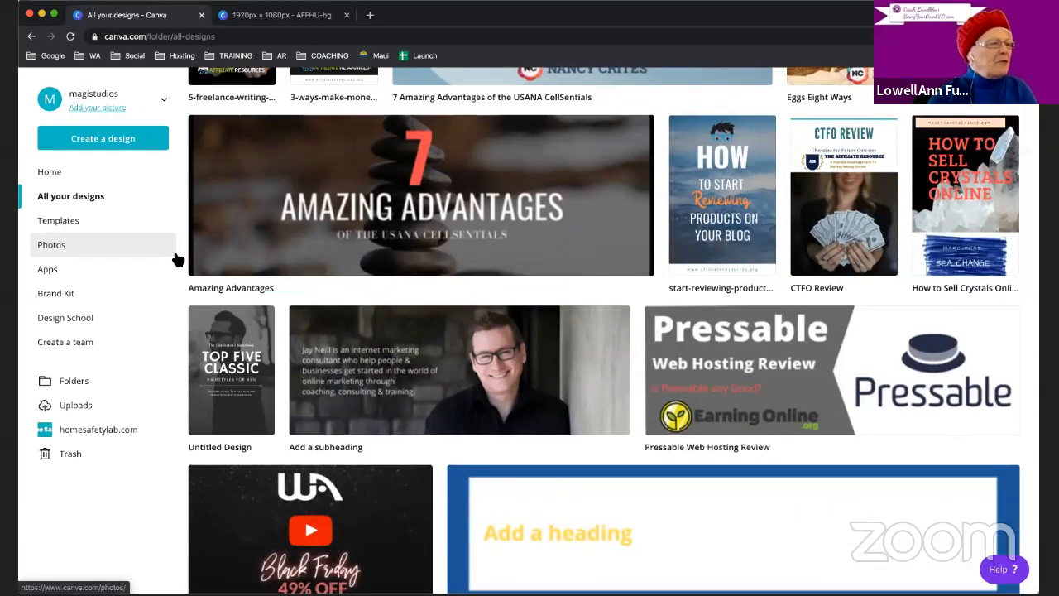
pyautogui.scroll(-3, 191, 260)
pyautogui.scroll(-3, 198, 259)
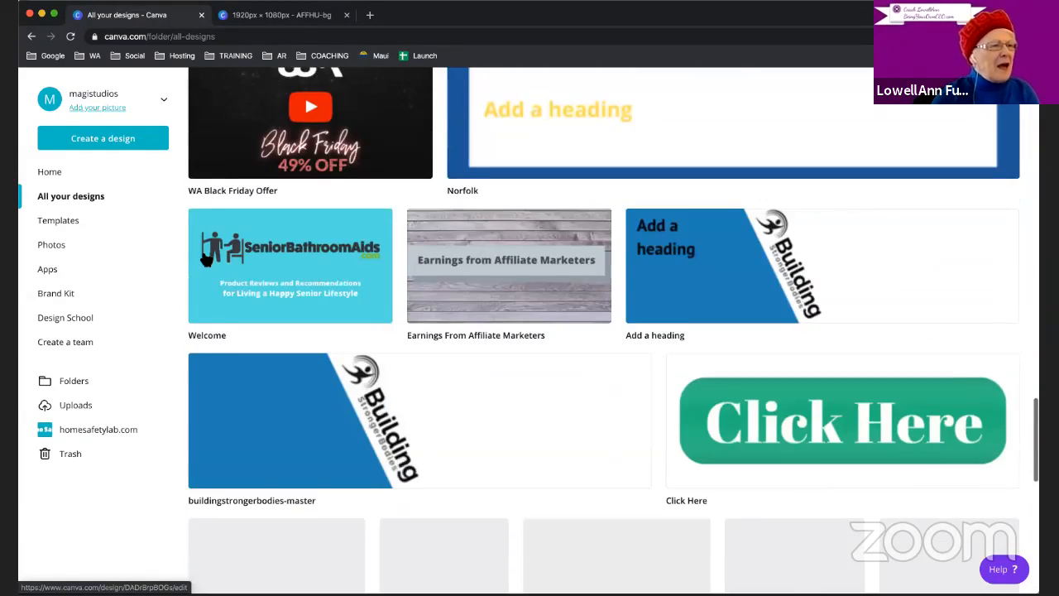
pyautogui.scroll(-3, 184, 258)
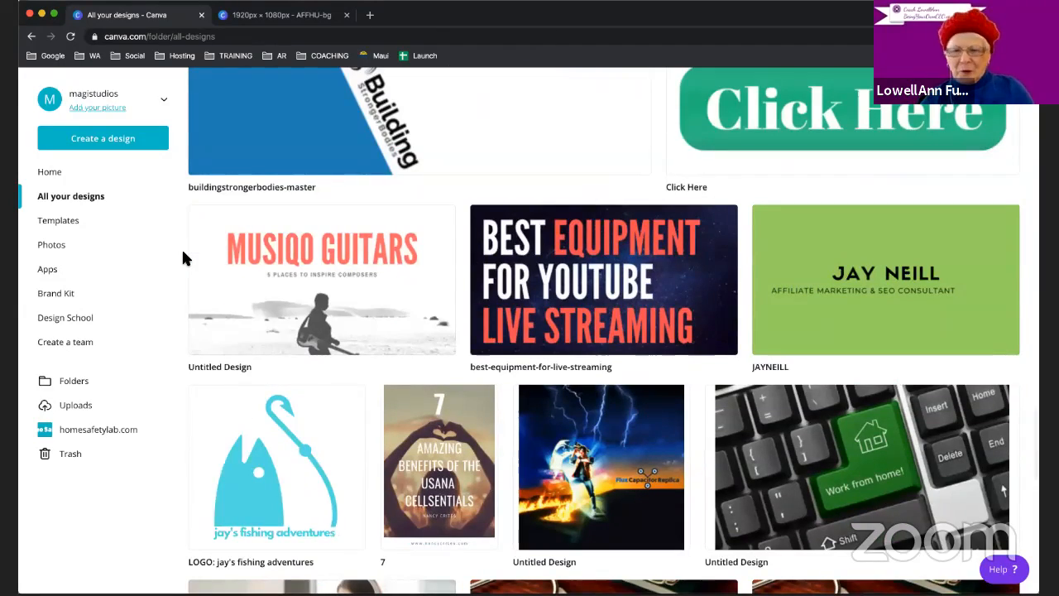
pyautogui.scroll(-3, 184, 258)
pyautogui.scroll(-5, 184, 258)
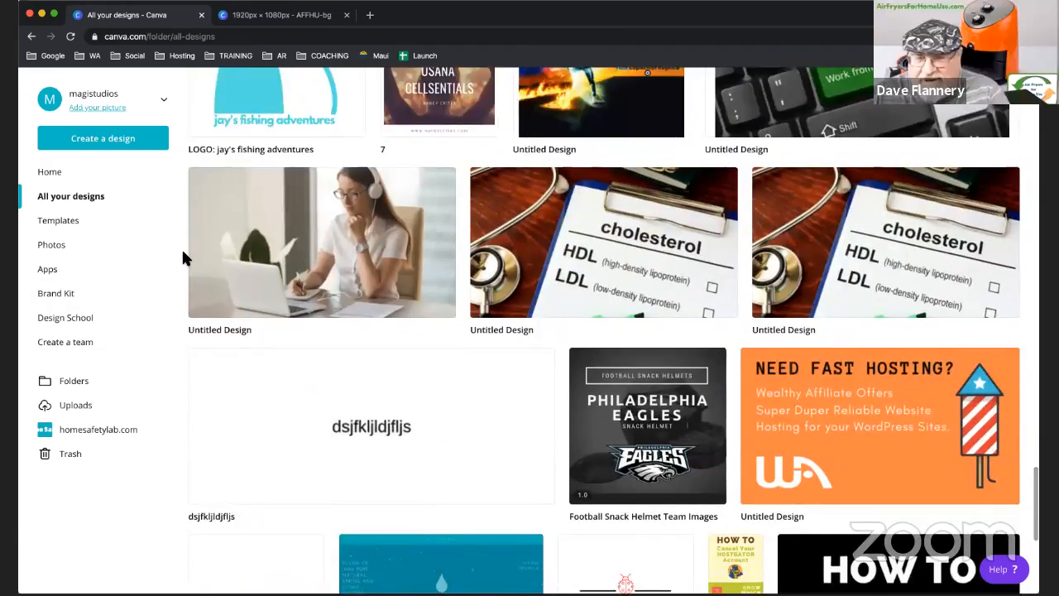
pyautogui.scroll(-3, 184, 258)
pyautogui.scroll(-15, 184, 258)
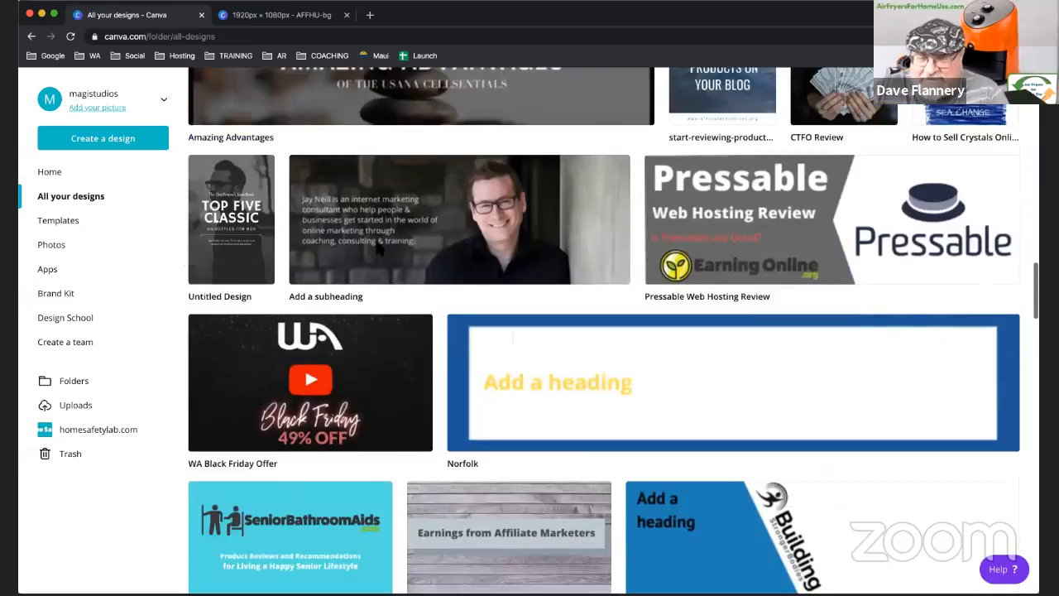
pyautogui.scroll(2, 604, 331)
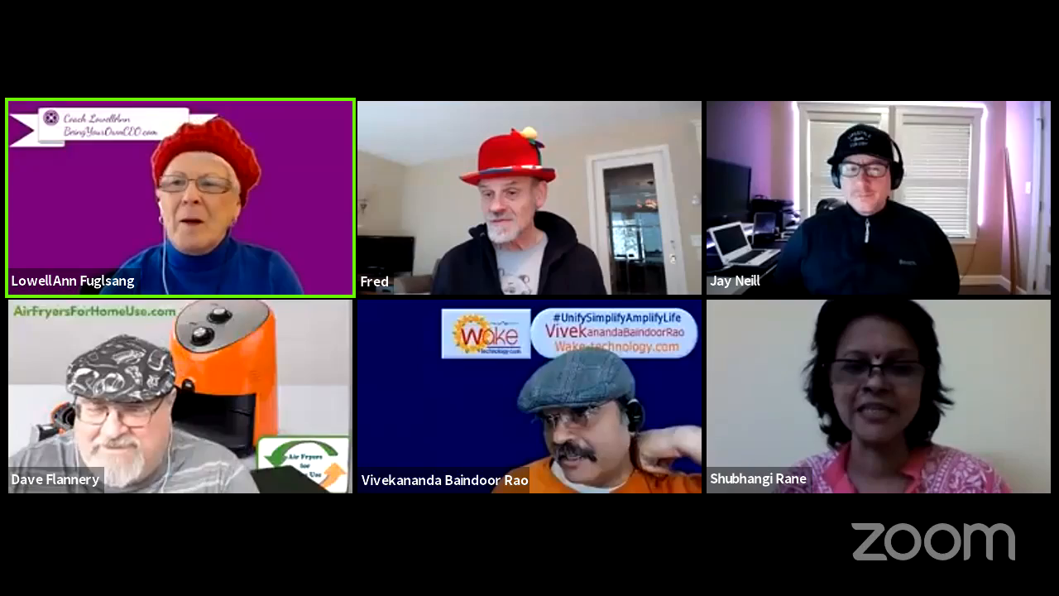